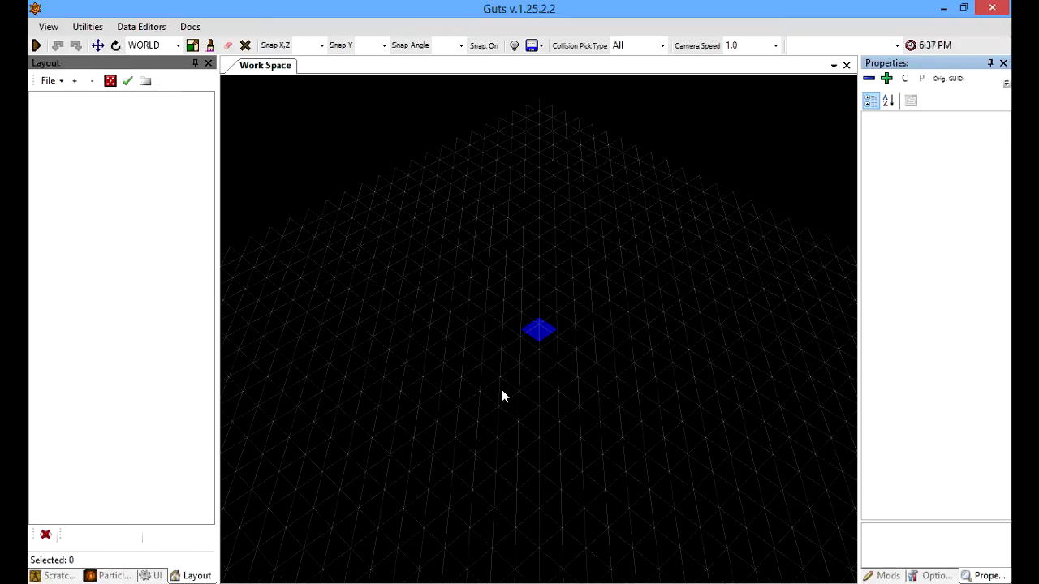
Step: Open the Stats data editor
{"action": "left_click", "coordinate": [148, 26]}
{"action": "mouse_move", "coordinate": [187, 33]}
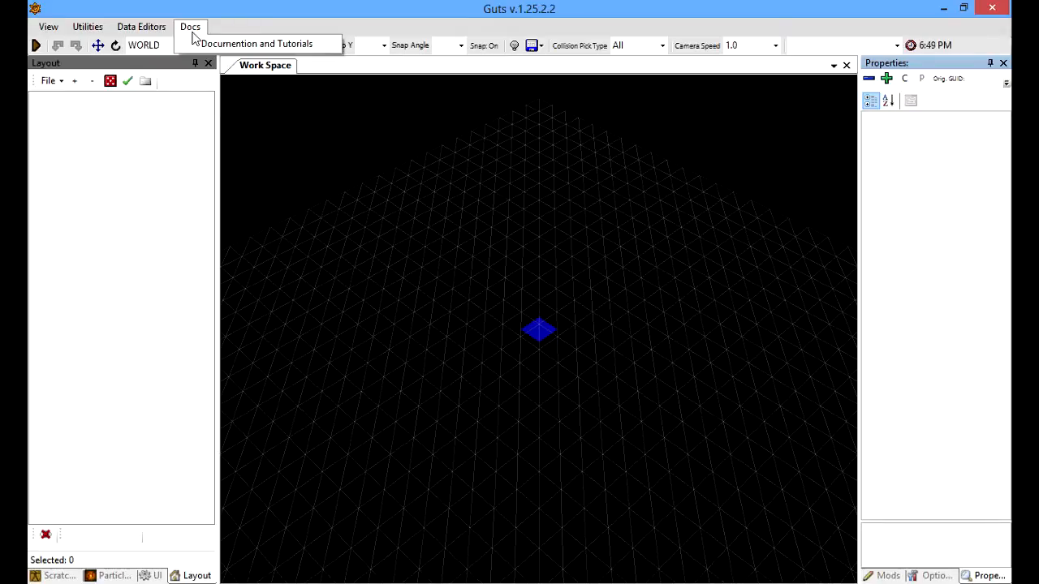
{"action": "mouse_move", "coordinate": [150, 31]}
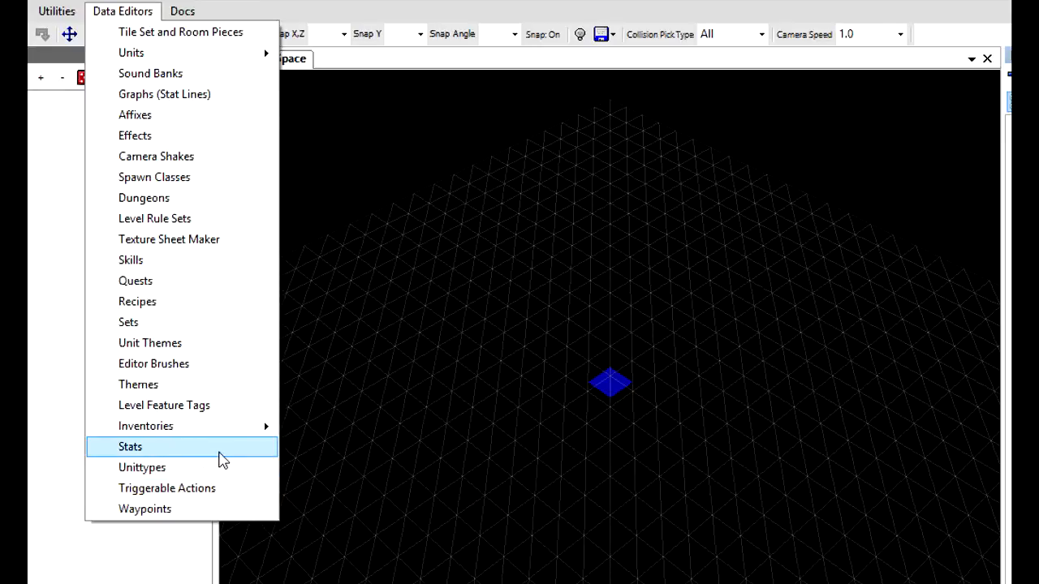
{"action": "left_click", "coordinate": [220, 459]}
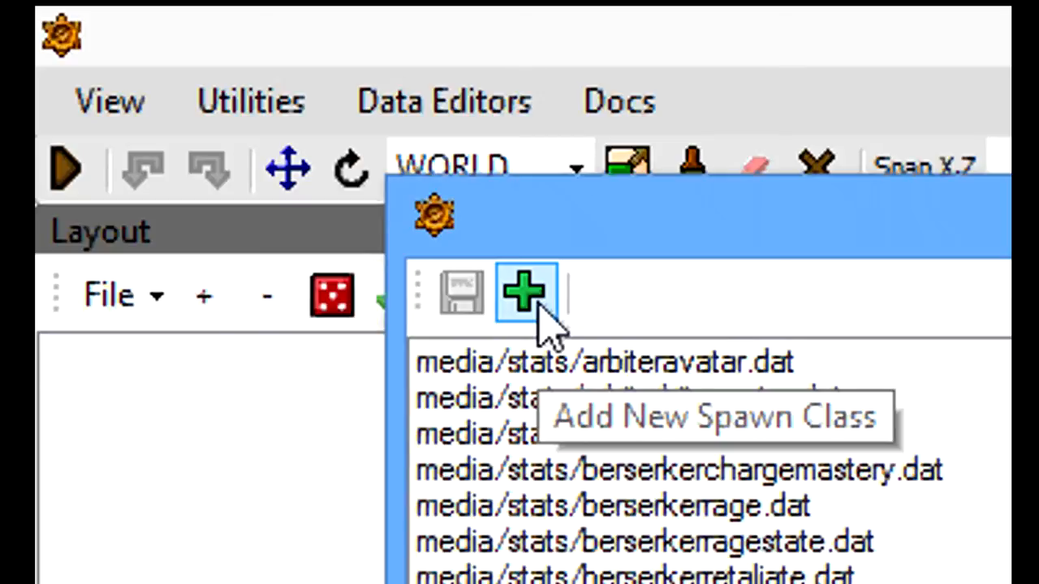
Step: Add a new stat named combo_counter
{"action": "left_click", "coordinate": [540, 312]}
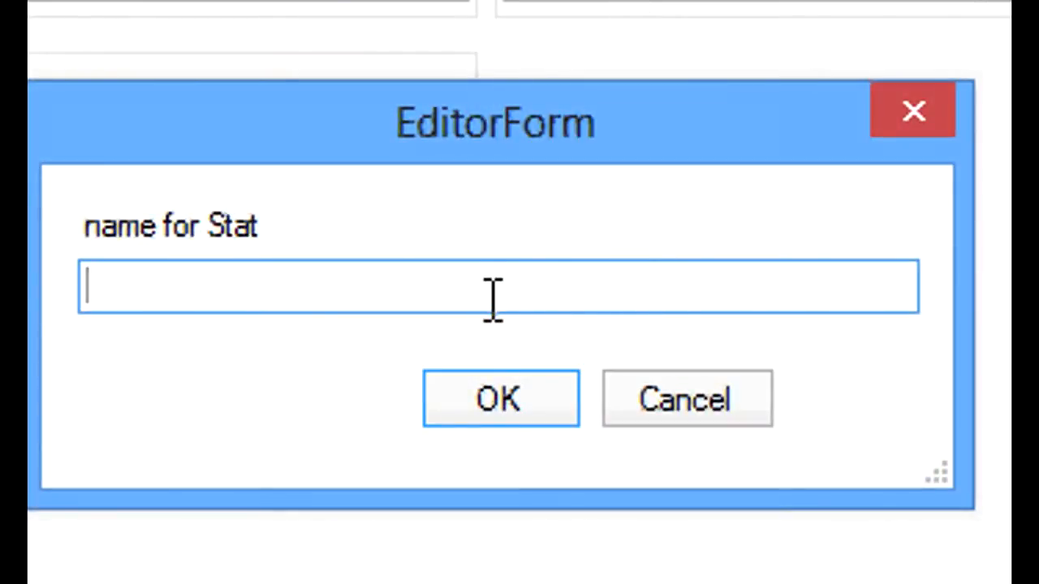
{"action": "type", "text": "combo"}
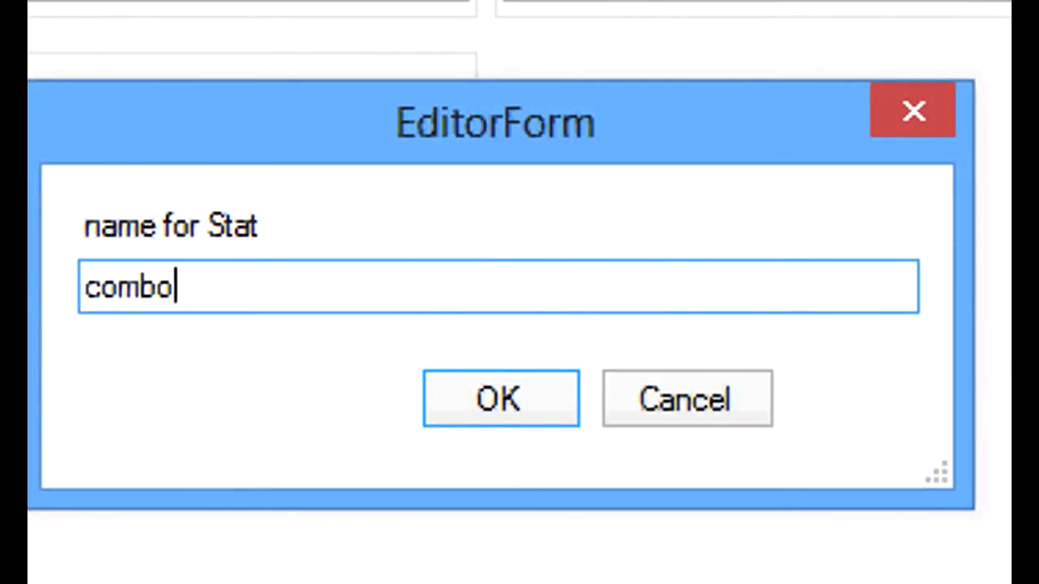
{"action": "type", "text": "_counter"}
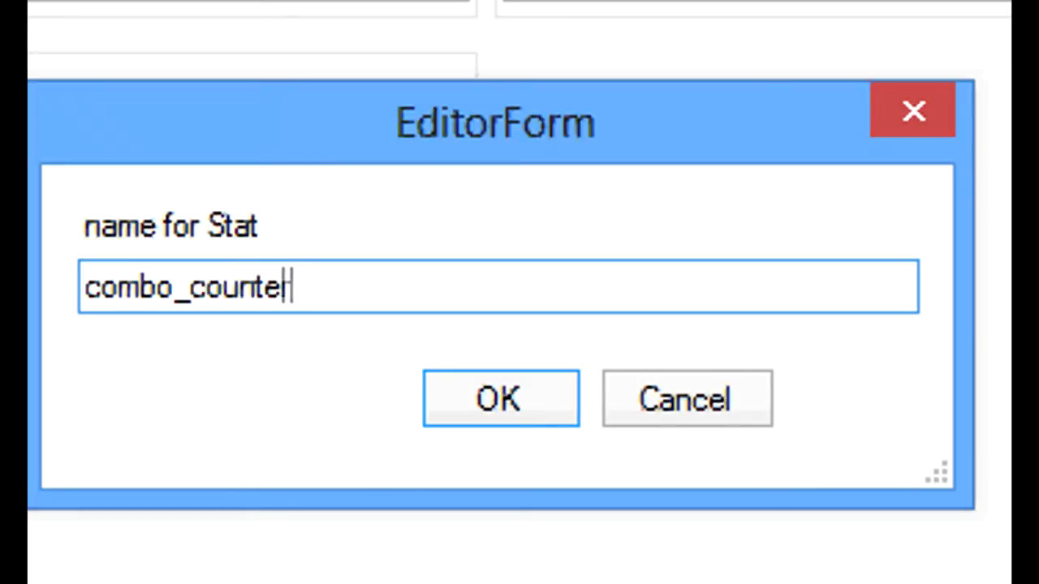
{"action": "left_click", "coordinate": [510, 397]}
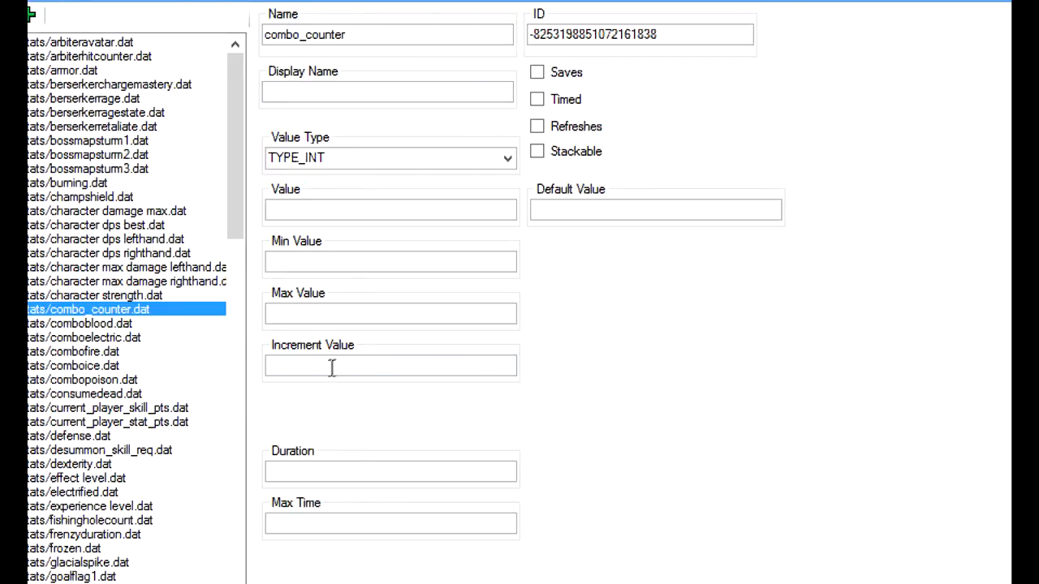
{"action": "left_click", "coordinate": [345, 472]}
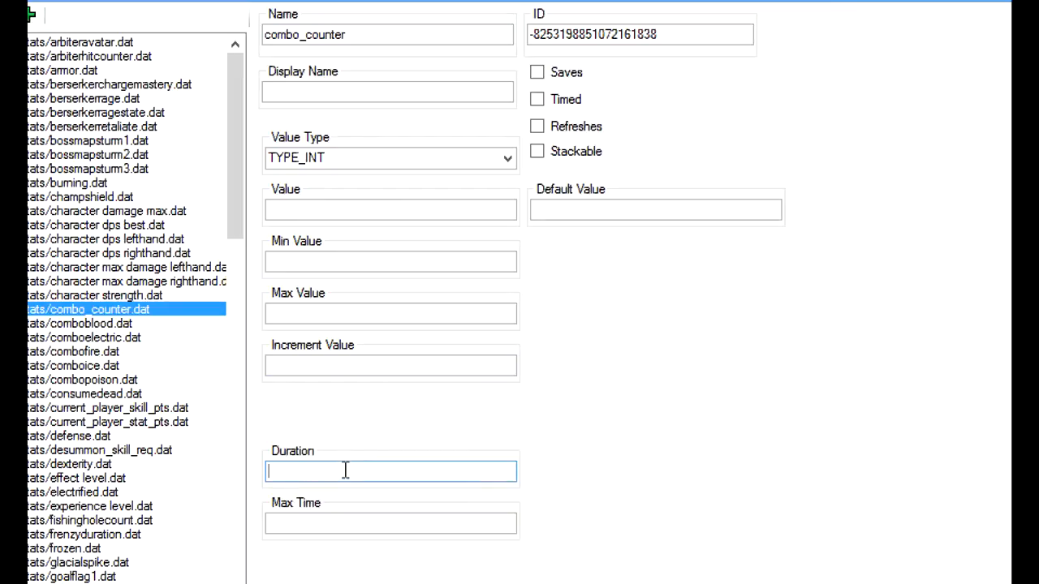
{"action": "left_click", "coordinate": [348, 363]}
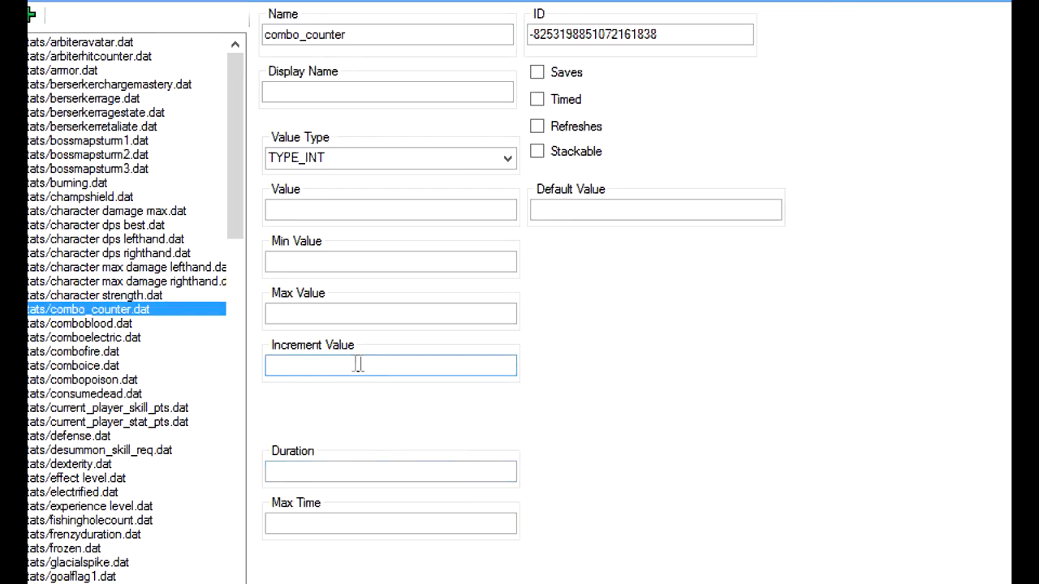
{"action": "left_click", "coordinate": [384, 313]}
{"action": "left_click", "coordinate": [402, 260]}
{"action": "left_click", "coordinate": [459, 152]}
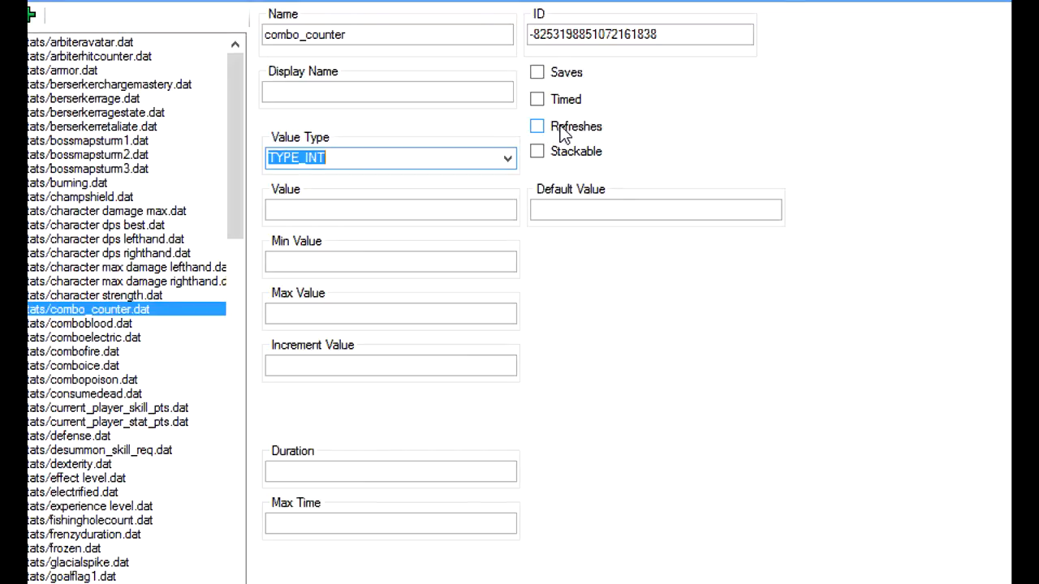
Step: Set the stat's display name to "combo counter" and check its value type
{"action": "left_click", "coordinate": [454, 98]}
{"action": "type", "text": "combo counter"}
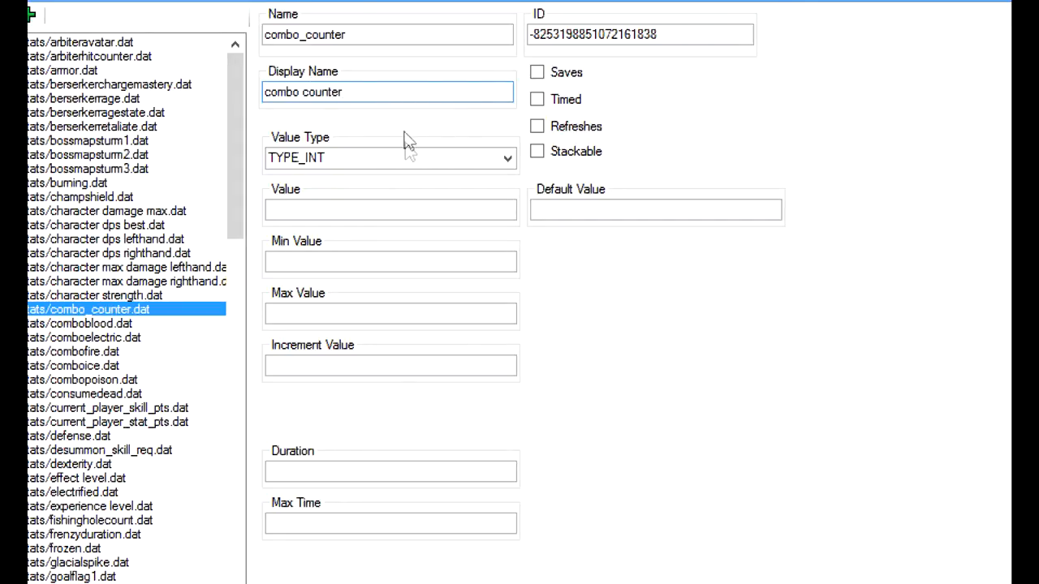
{"action": "left_click", "coordinate": [505, 161]}
{"action": "left_click", "coordinate": [506, 160]}
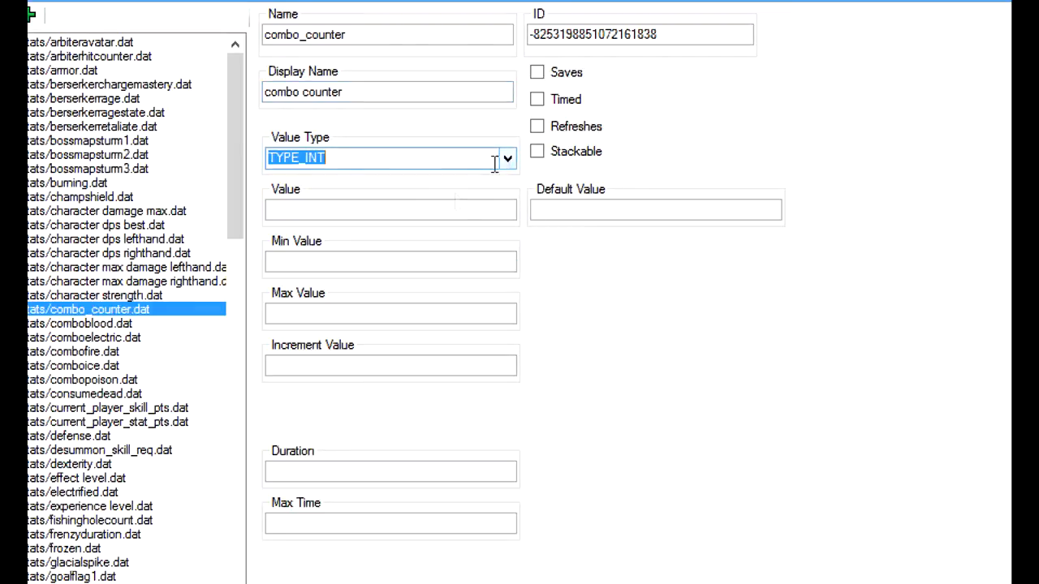
Step: Set the stat's value and default value to 0
{"action": "left_click", "coordinate": [459, 208]}
{"action": "type", "text": "0"}
{"action": "left_click", "coordinate": [454, 260]}
{"action": "left_click", "coordinate": [349, 211]}
{"action": "left_click", "coordinate": [677, 211]}
{"action": "type", "text": "0"}
Step: Set the stat's minimum value to 0 and maximum value to 10
{"action": "left_click", "coordinate": [459, 261]}
{"action": "type", "text": "0"}
{"action": "left_click", "coordinate": [467, 318]}
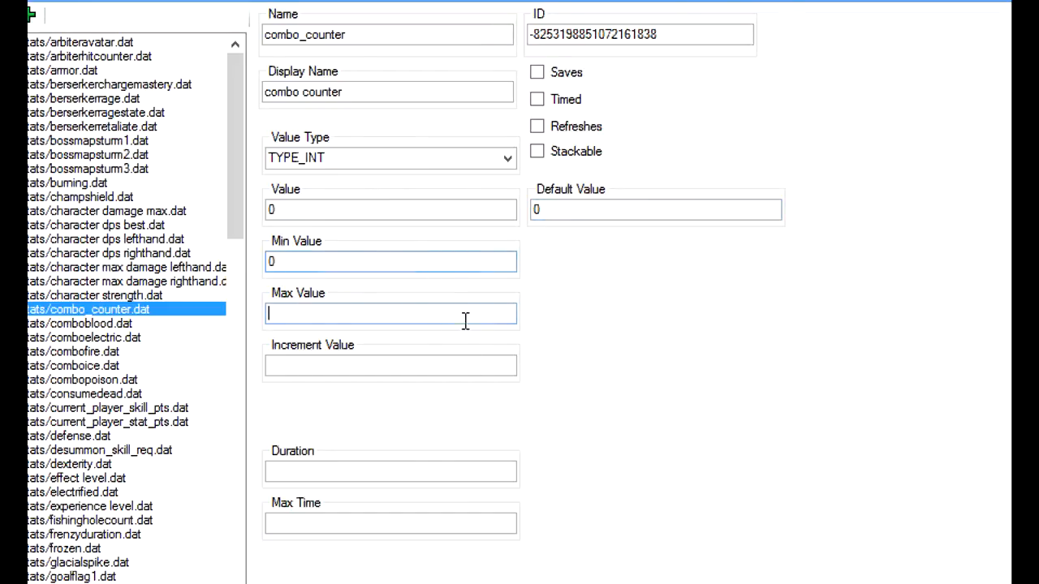
{"action": "type", "text": "10"}
Step: Set the stat's duration to 2 and its increment value to -1
{"action": "left_click", "coordinate": [435, 369]}
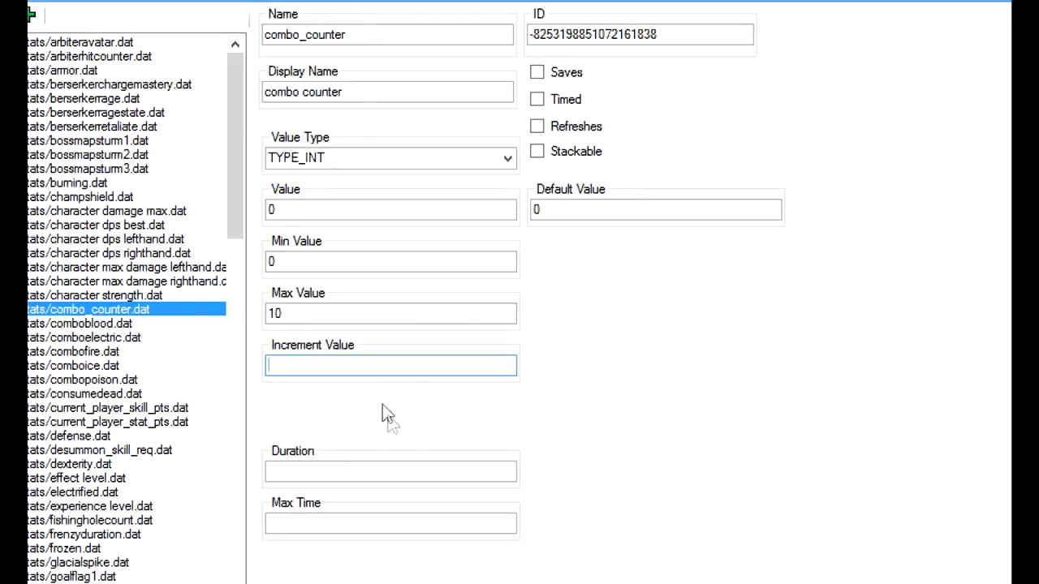
{"action": "left_click", "coordinate": [381, 469]}
{"action": "type", "text": "2"}
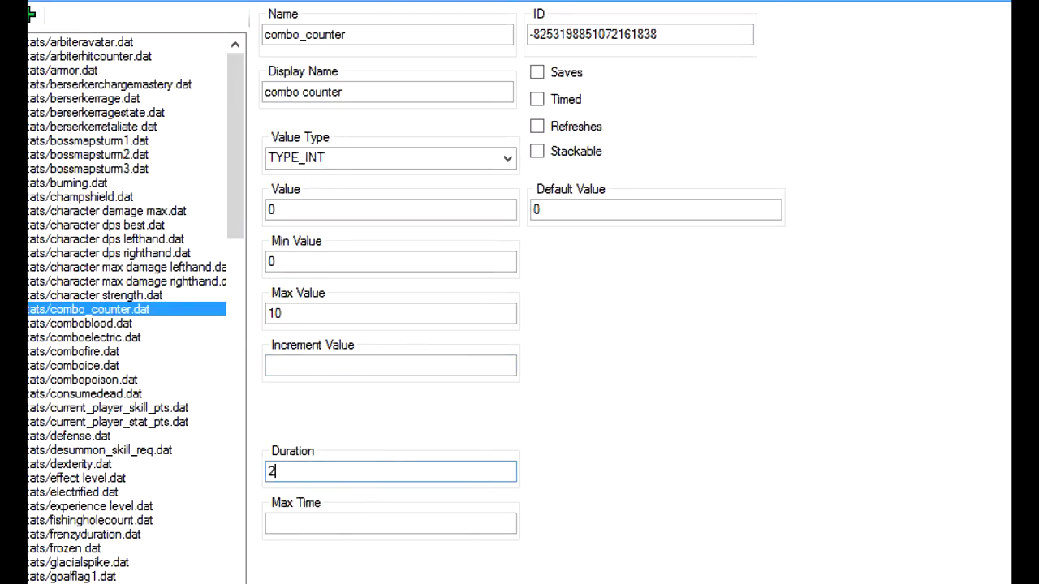
{"action": "left_click", "coordinate": [478, 361]}
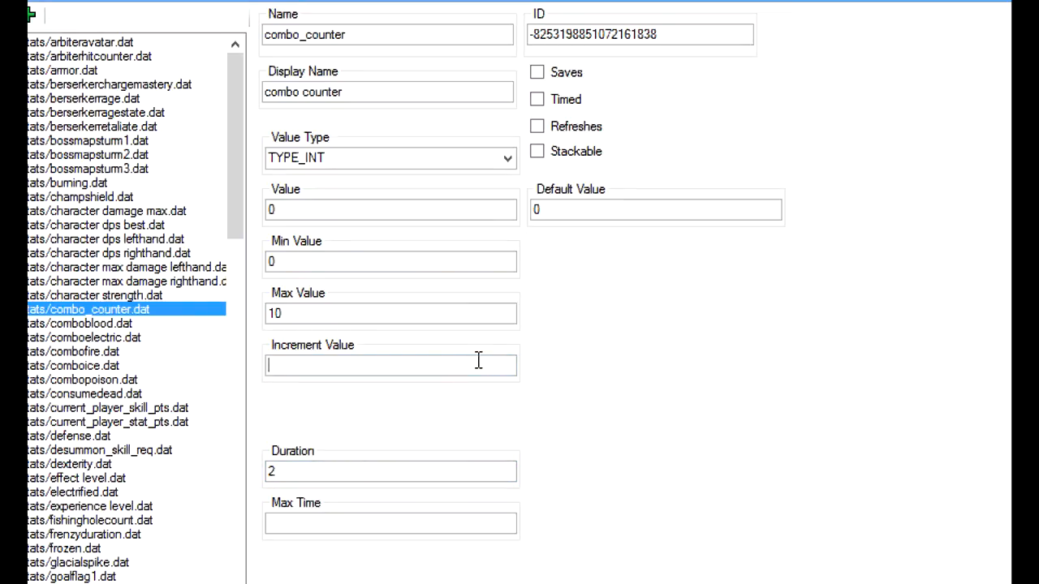
{"action": "type", "text": "-1"}
Step: Enable the Saves and Refreshes options for the combo_counter stat and close the stats editor
{"action": "left_click", "coordinate": [542, 75]}
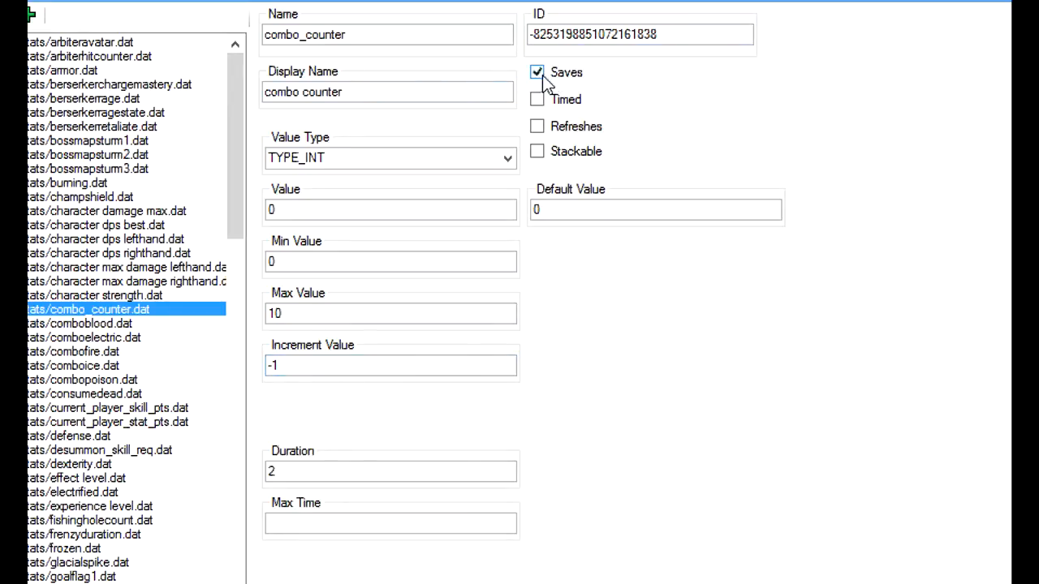
{"action": "left_click", "coordinate": [538, 127]}
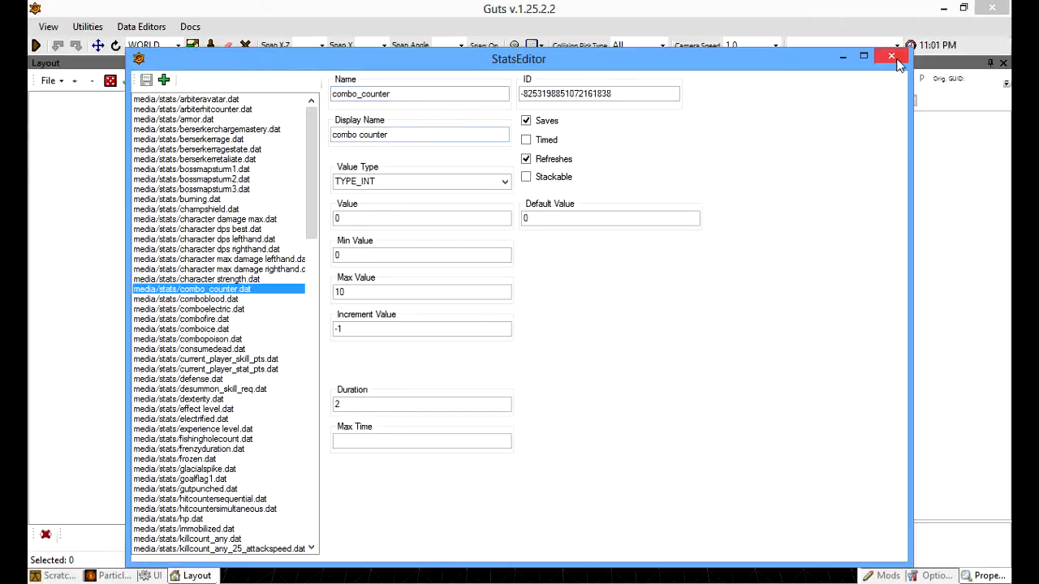
{"action": "left_click", "coordinate": [892, 57]}
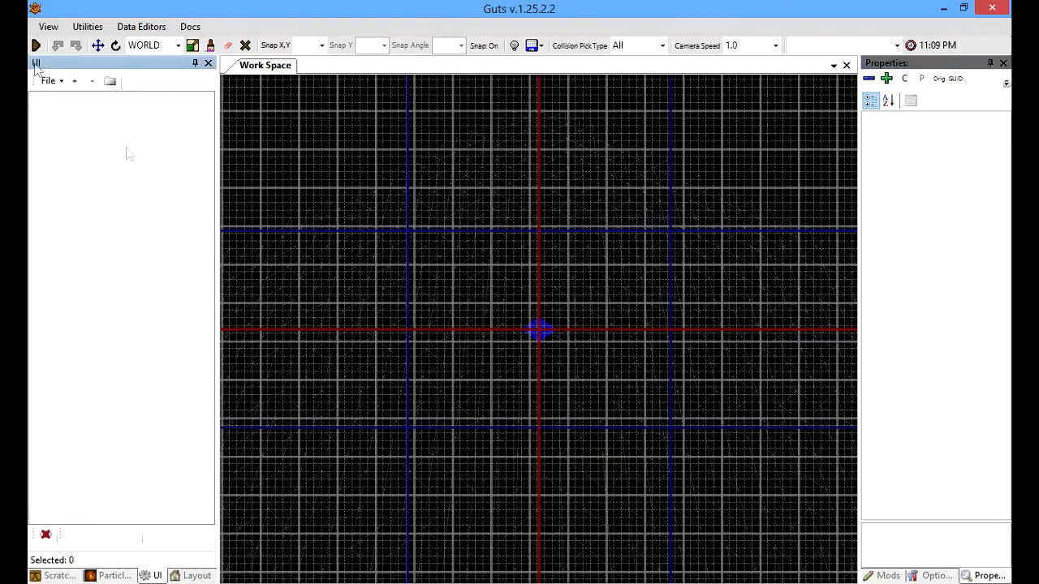
Step: Add a Menu Definition object to the empty UI layout and rename it ccdef
{"action": "right_click", "coordinate": [128, 154]}
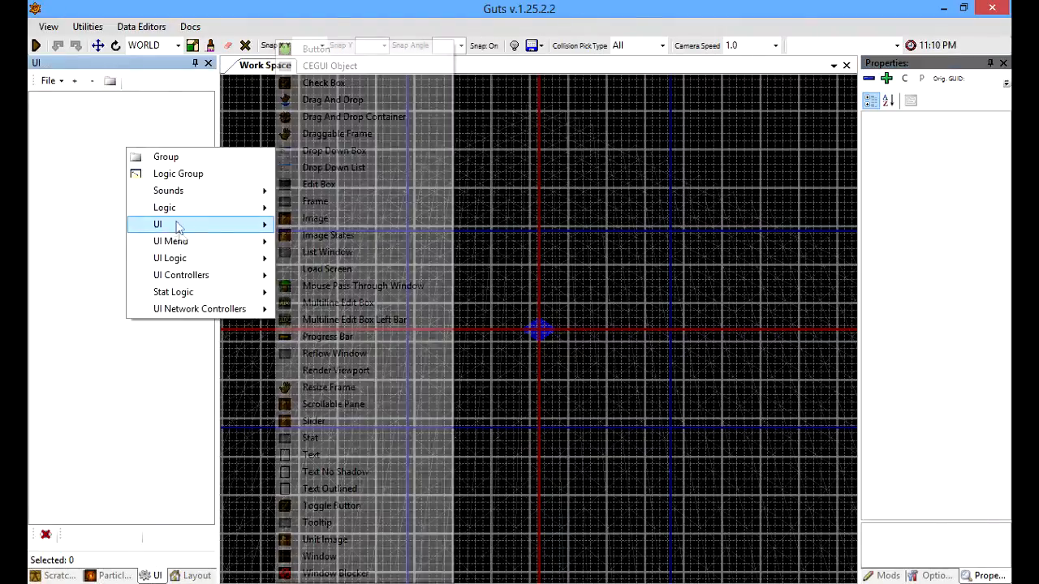
{"action": "mouse_move", "coordinate": [183, 241]}
{"action": "left_click", "coordinate": [322, 261]}
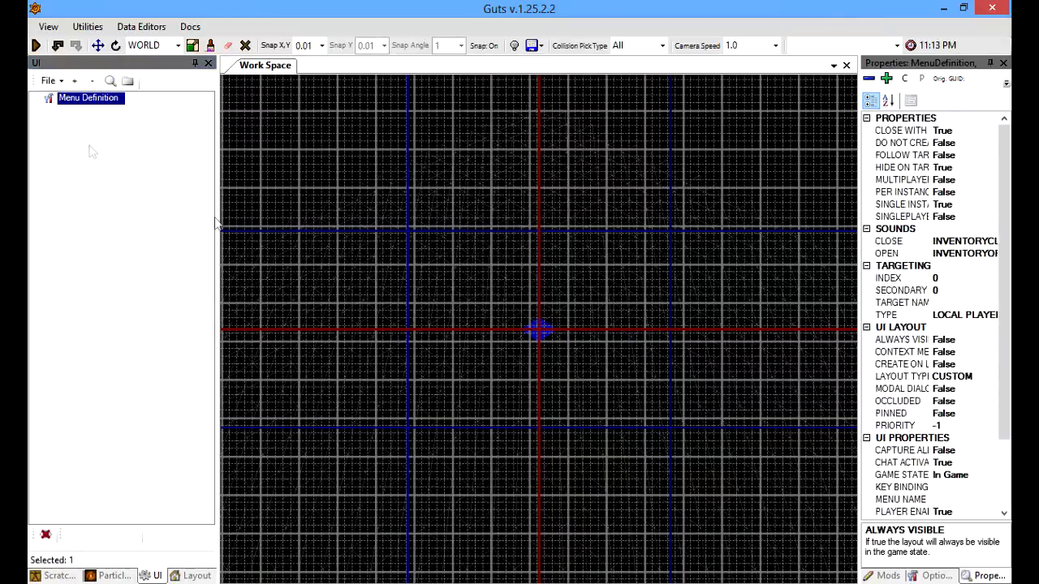
{"action": "left_click", "coordinate": [99, 101]}
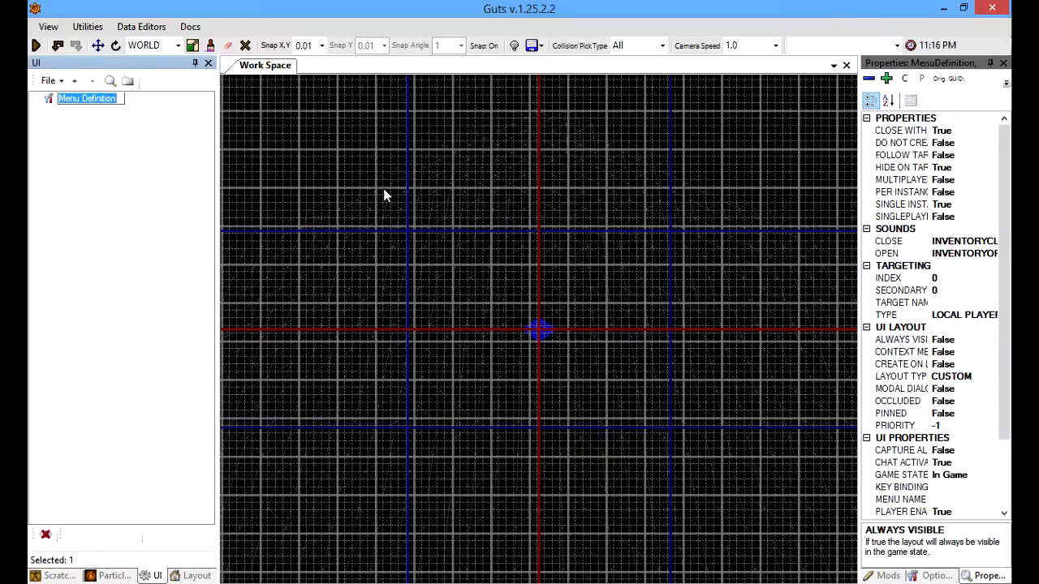
{"action": "type", "text": "ccdi"}
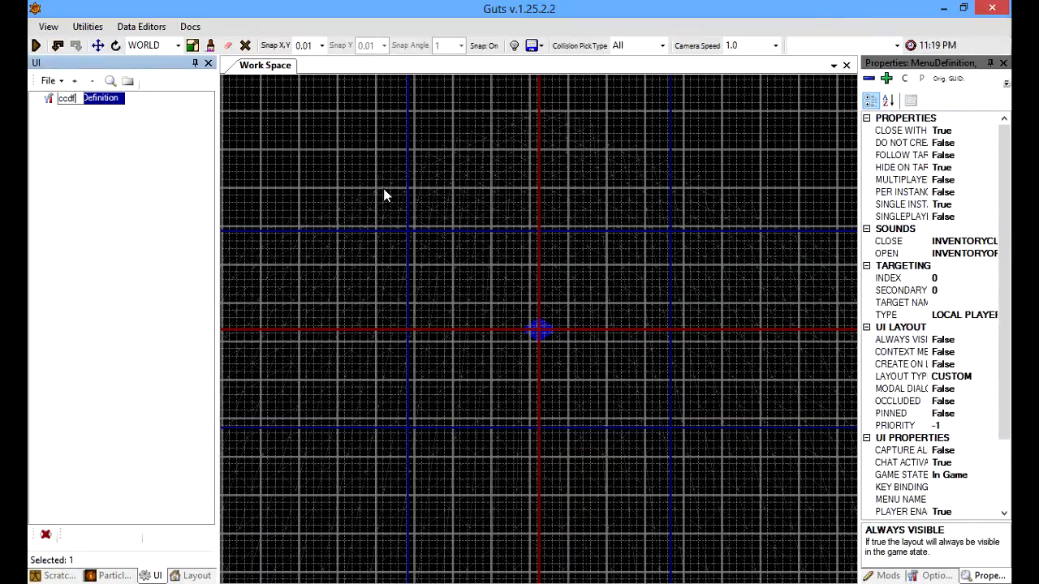
{"action": "type", "text": "ef"}
{"action": "key", "text": "Return"}
Step: Set the ccdef menu name to combo_counter and Always Visible to True
{"action": "left_click", "coordinate": [973, 510]}
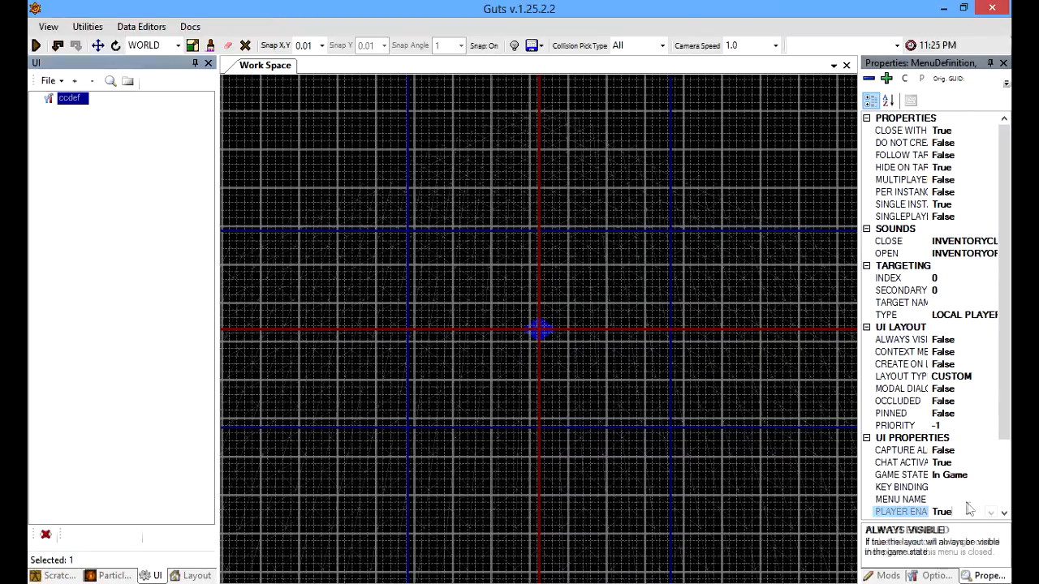
{"action": "left_click", "coordinate": [980, 501]}
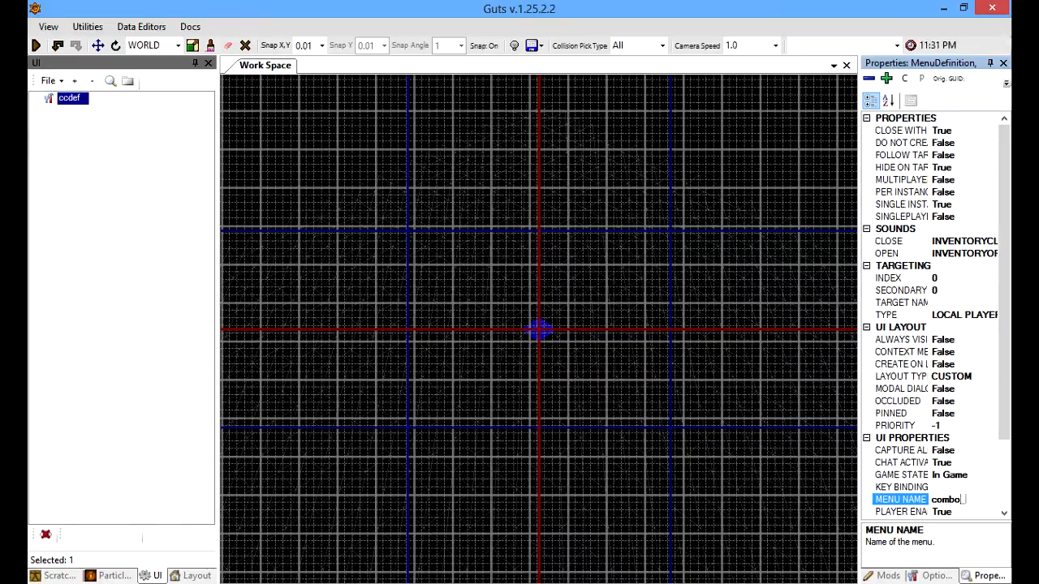
{"action": "type", "text": "combo_counter"}
{"action": "left_click", "coordinate": [970, 340]}
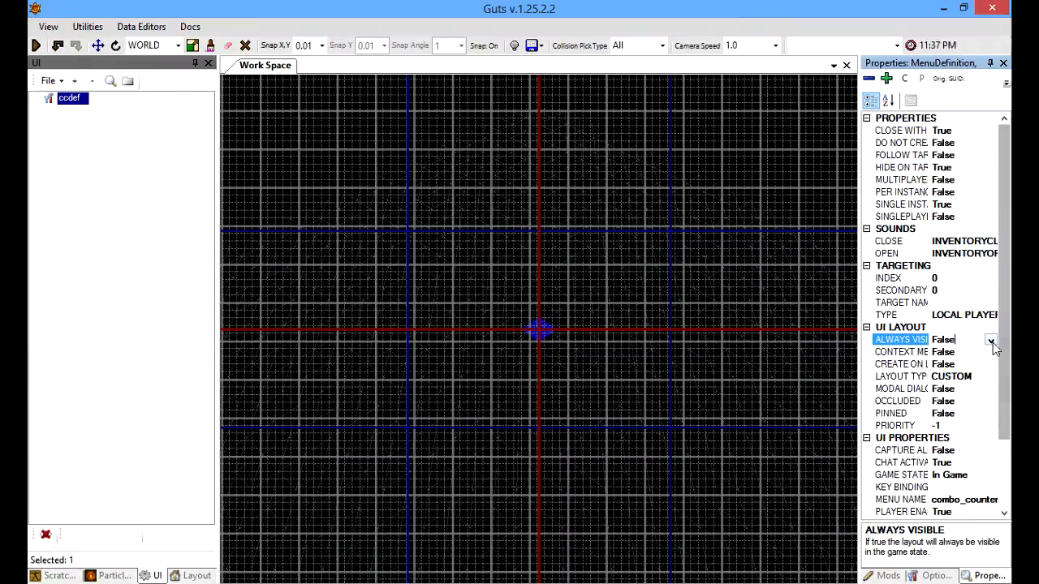
{"action": "left_click", "coordinate": [991, 340]}
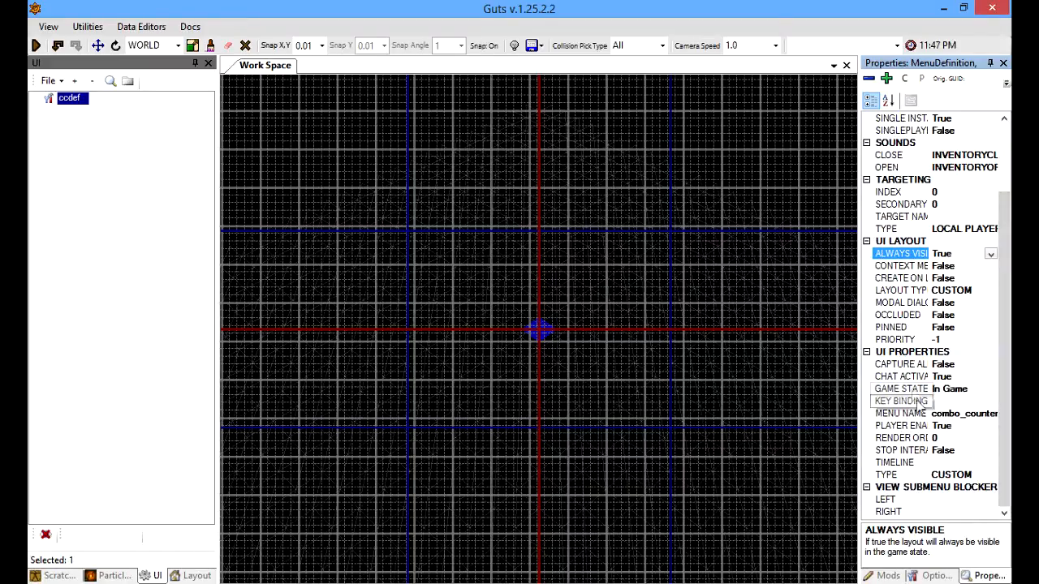
Step: Examine the ccdef menu definition's Game State, Follow Target and Layout Type properties and the available layout types
{"action": "left_click", "coordinate": [901, 389]}
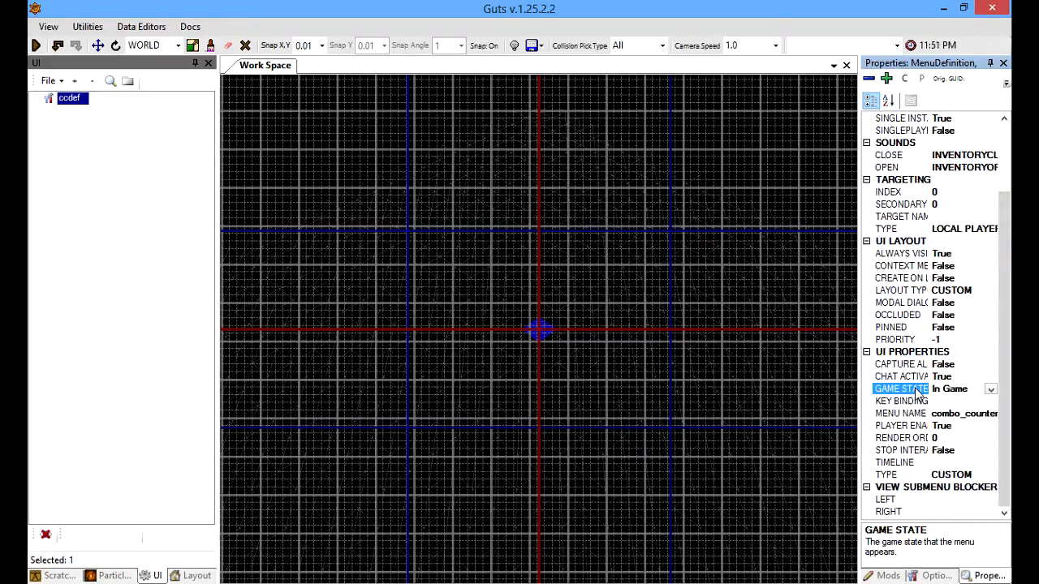
{"action": "left_click", "coordinate": [895, 290]}
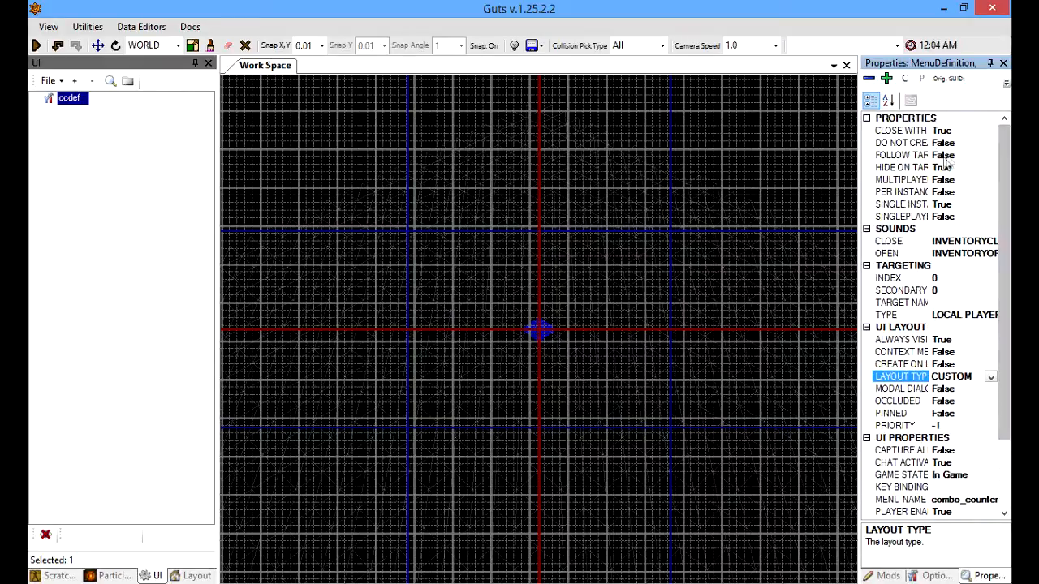
{"action": "left_click", "coordinate": [919, 155]}
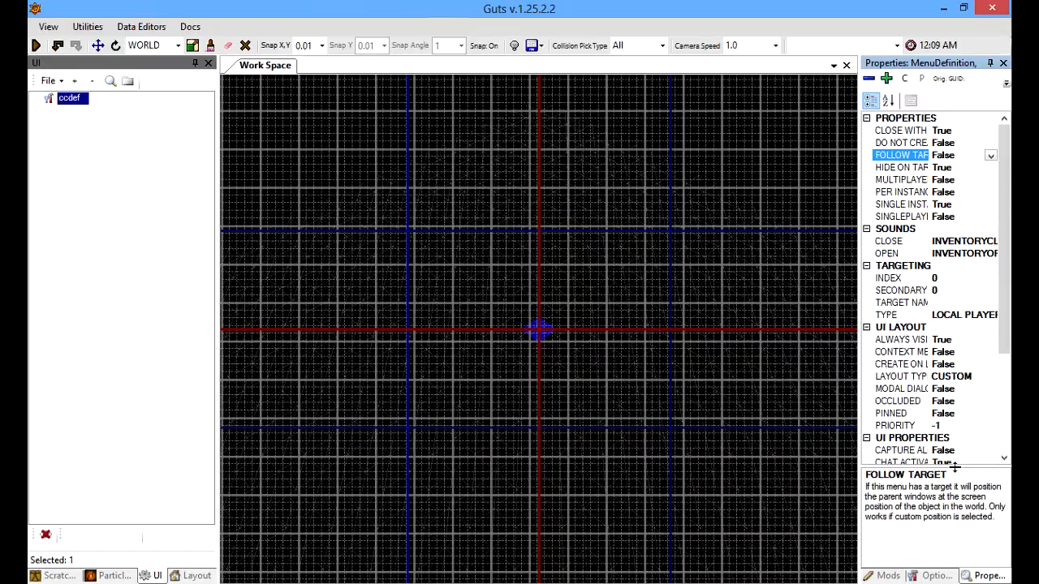
{"action": "left_click_drag", "start_coordinate": [969, 468], "coordinate": [969, 501]}
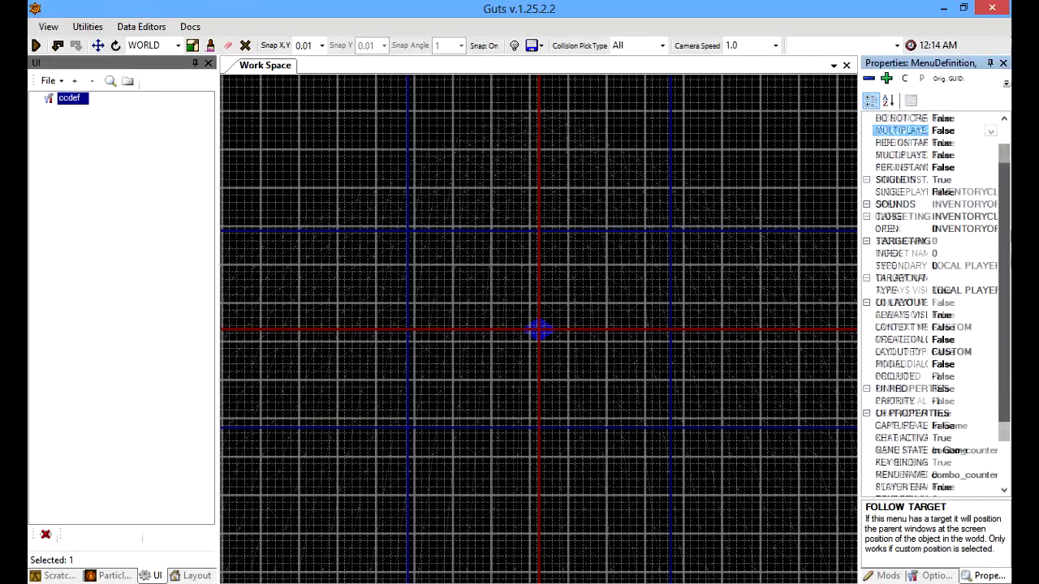
{"action": "left_click", "coordinate": [989, 329]}
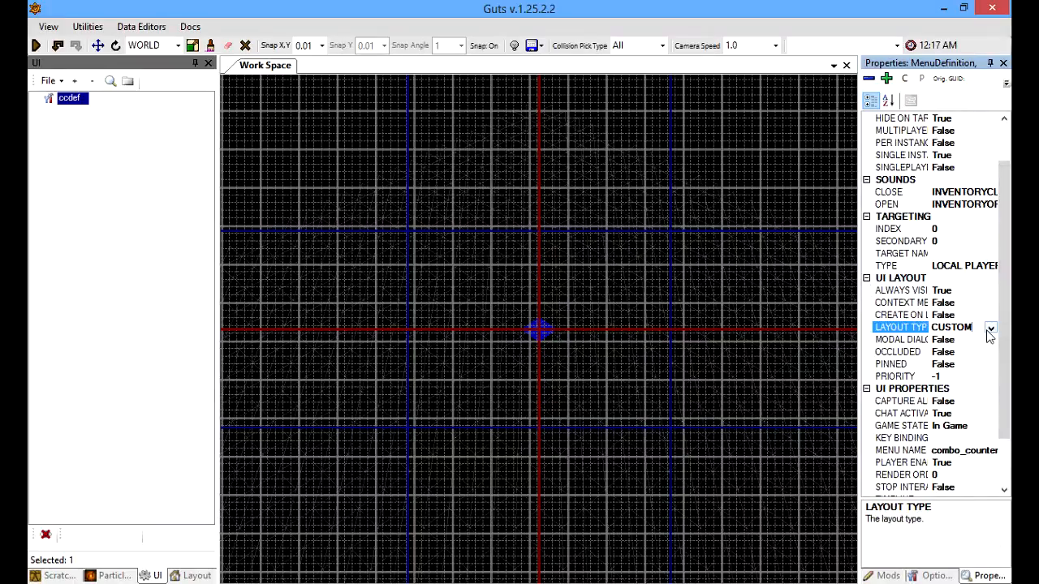
{"action": "left_click", "coordinate": [990, 329]}
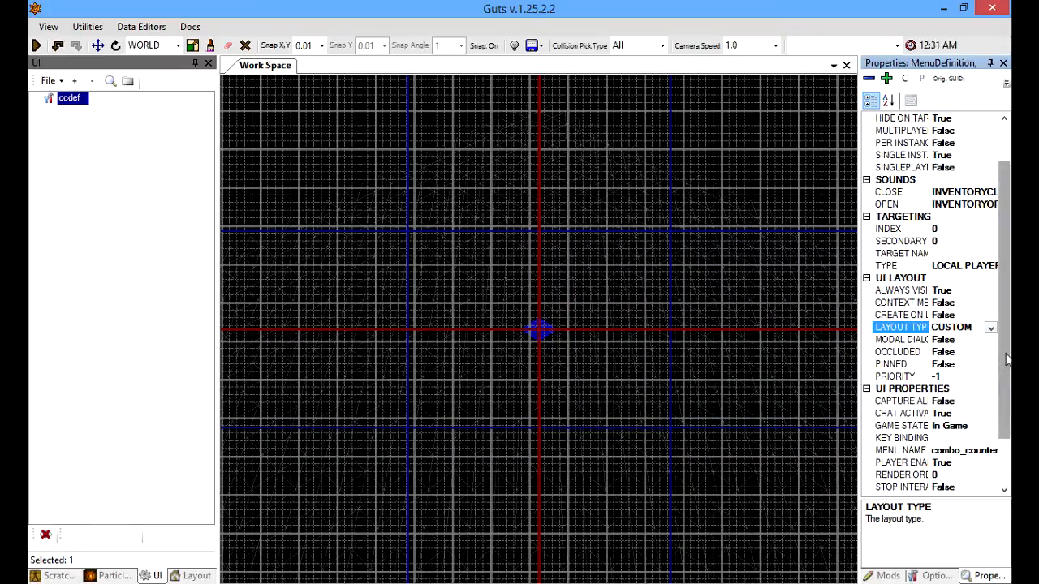
{"action": "scroll", "coordinate": [986, 301], "scroll_direction": "down", "scroll_amount": 1}
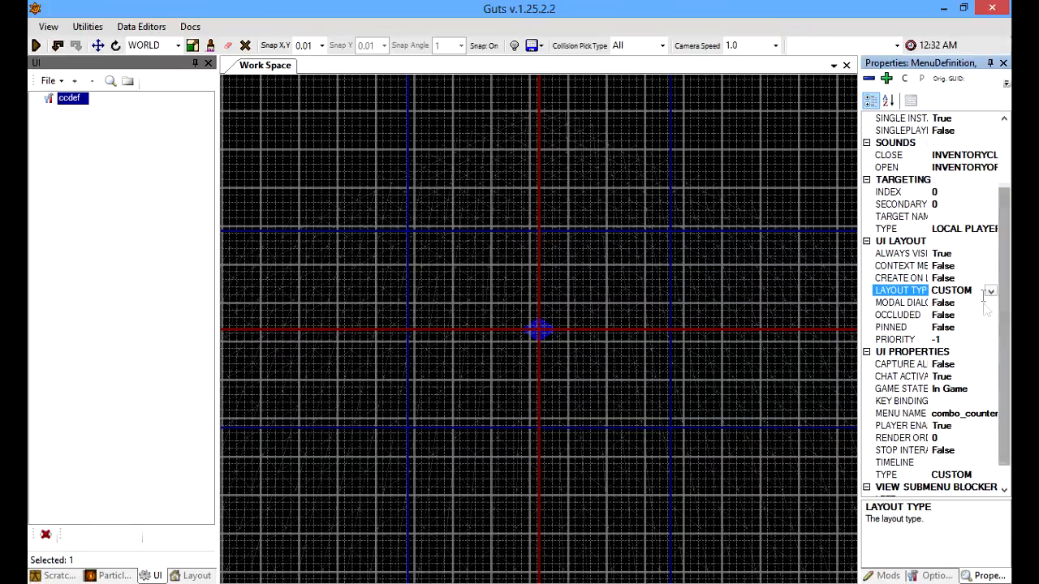
{"action": "left_click", "coordinate": [990, 291]}
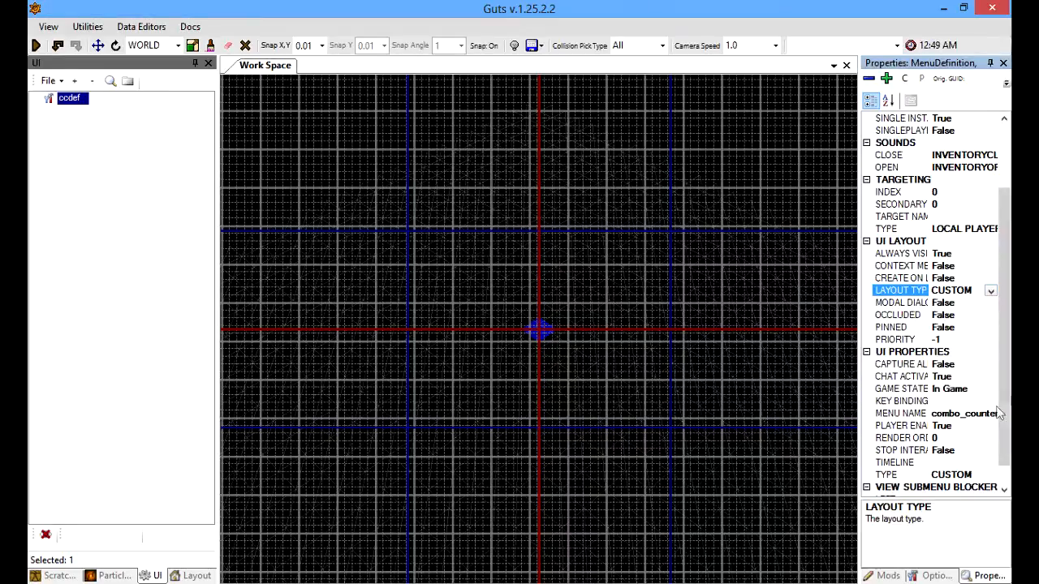
Step: Add a Window object at the root of the UI layout and rename it combocounter
{"action": "scroll", "coordinate": [1007, 388], "scroll_direction": "down", "scroll_amount": 1}
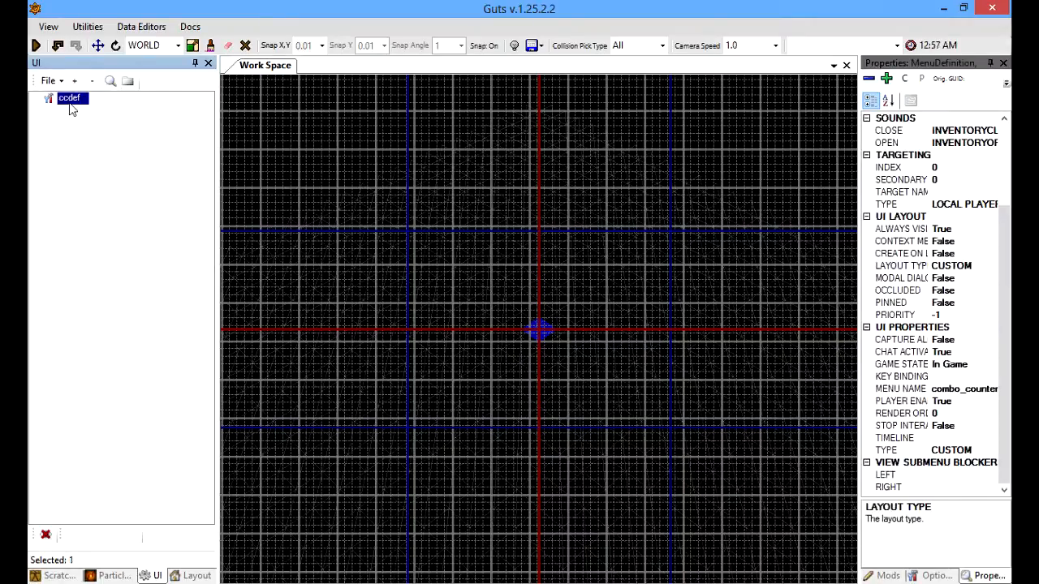
{"action": "left_click", "coordinate": [70, 99]}
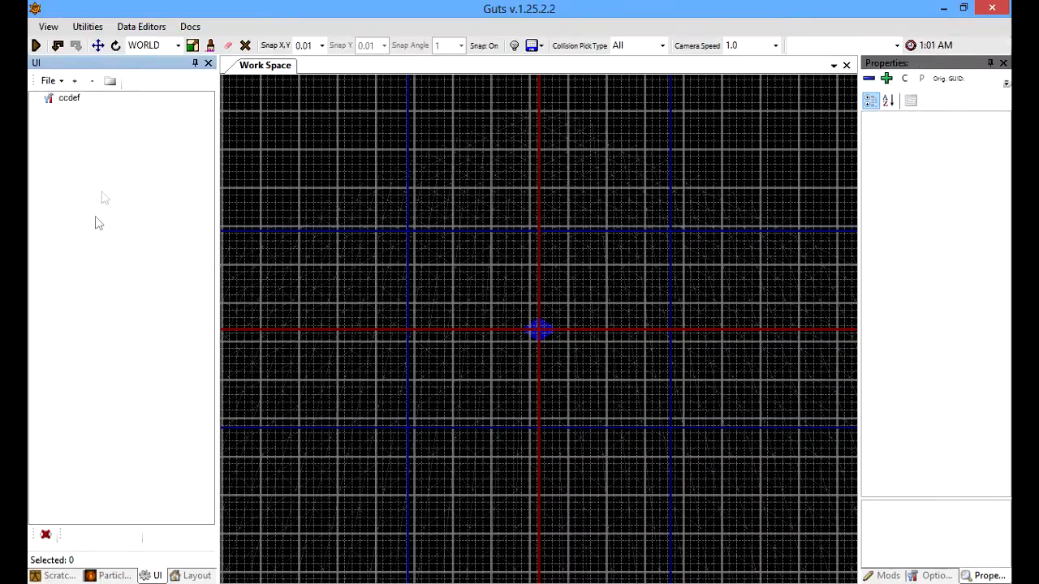
{"action": "right_click", "coordinate": [107, 177]}
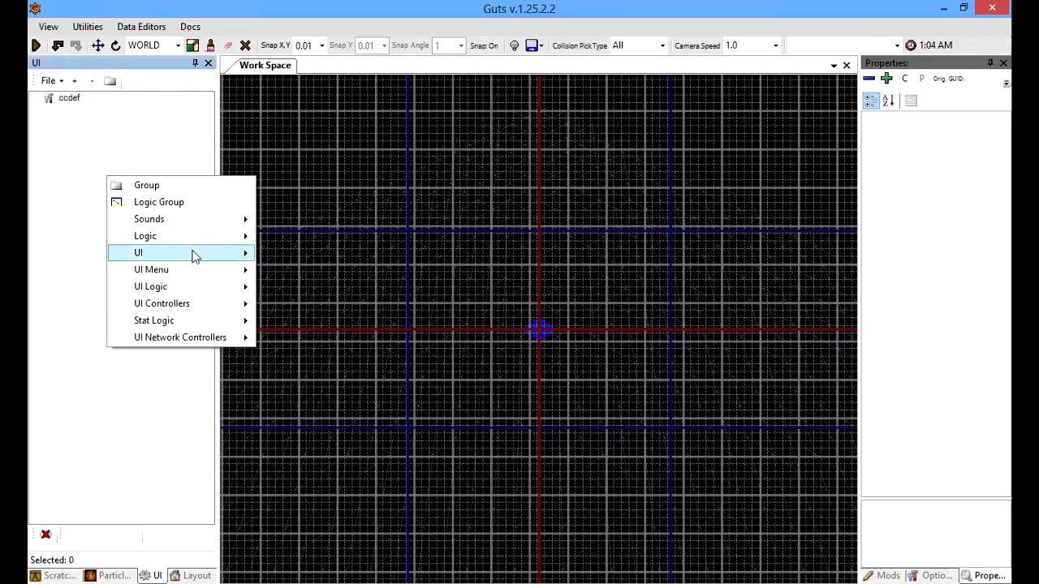
{"action": "mouse_move", "coordinate": [192, 255]}
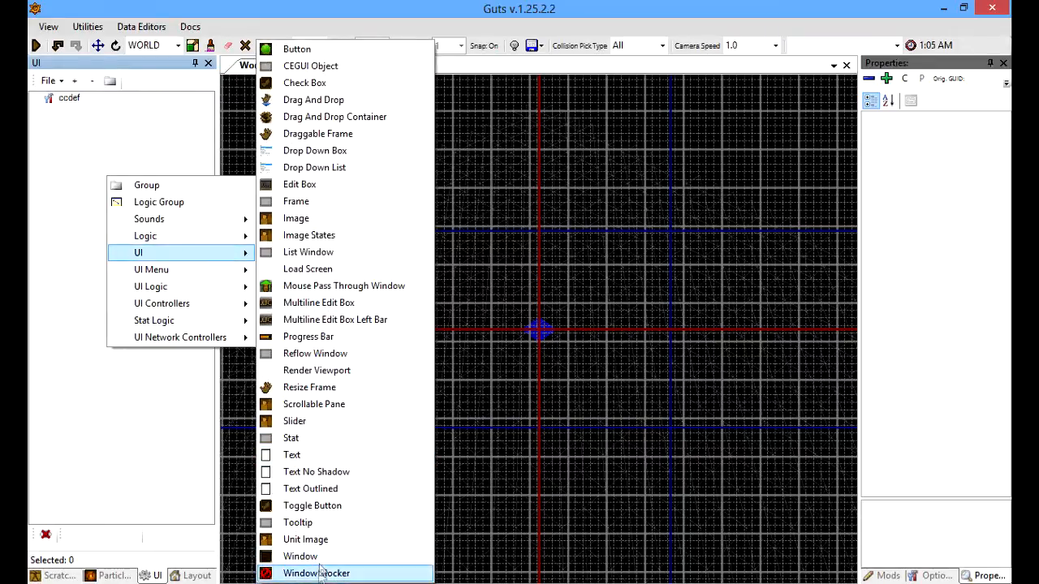
{"action": "left_click", "coordinate": [312, 555]}
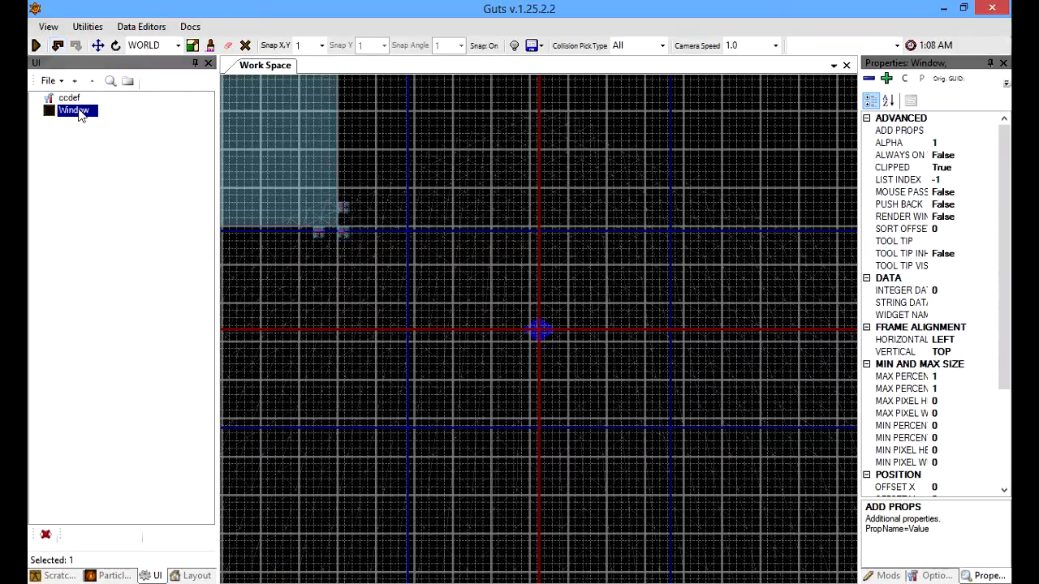
{"action": "left_click", "coordinate": [77, 110]}
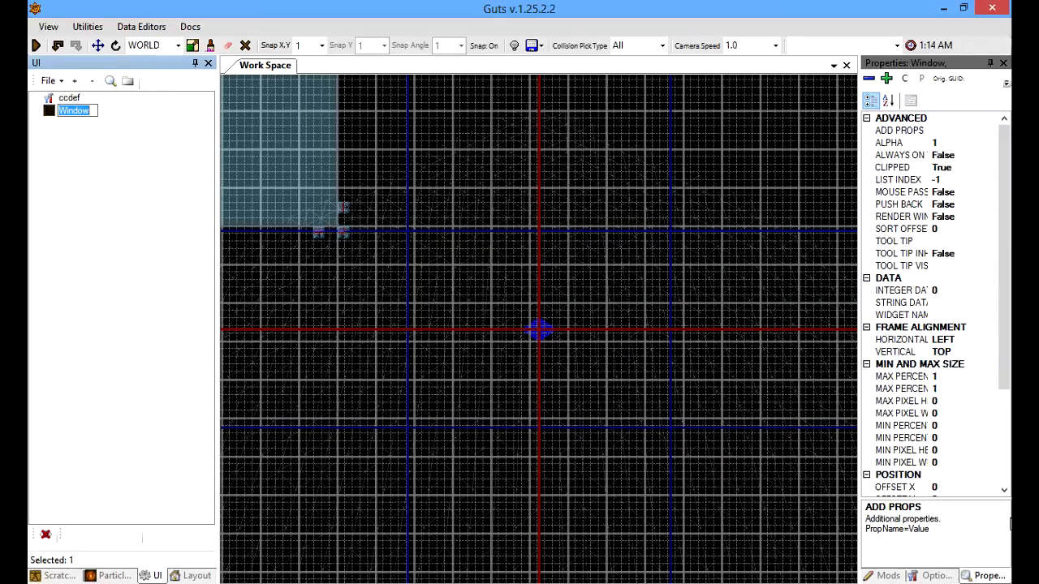
{"action": "type", "text": "comb"}
{"action": "key", "text": "Return"}
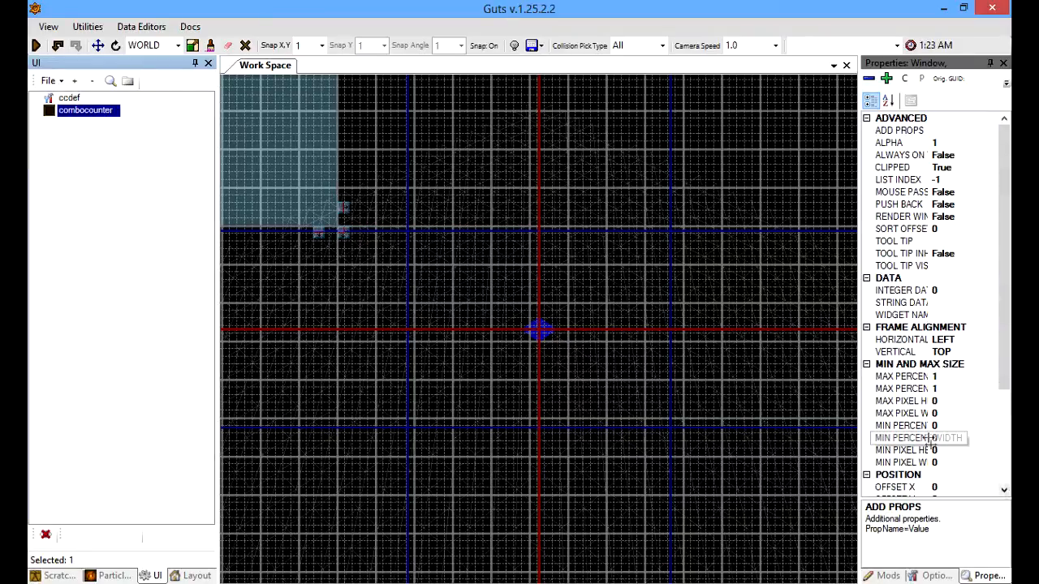
Step: Set the combocounter window's horizontal and vertical frame alignment to CENTER
{"action": "left_click", "coordinate": [984, 338]}
{"action": "left_click", "coordinate": [990, 339]}
{"action": "left_click", "coordinate": [954, 363]}
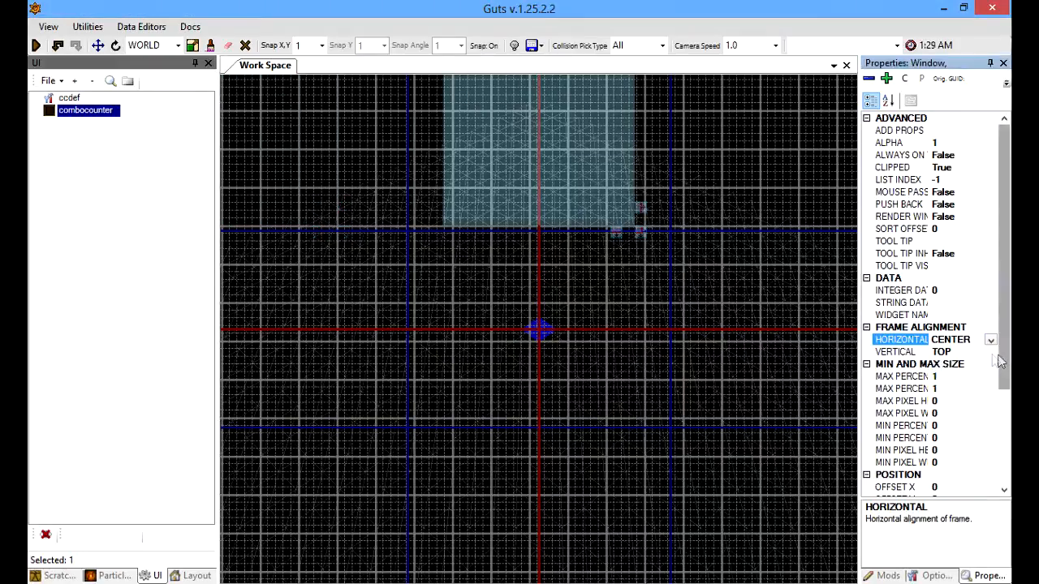
{"action": "left_click", "coordinate": [997, 354]}
{"action": "left_click", "coordinate": [995, 354]}
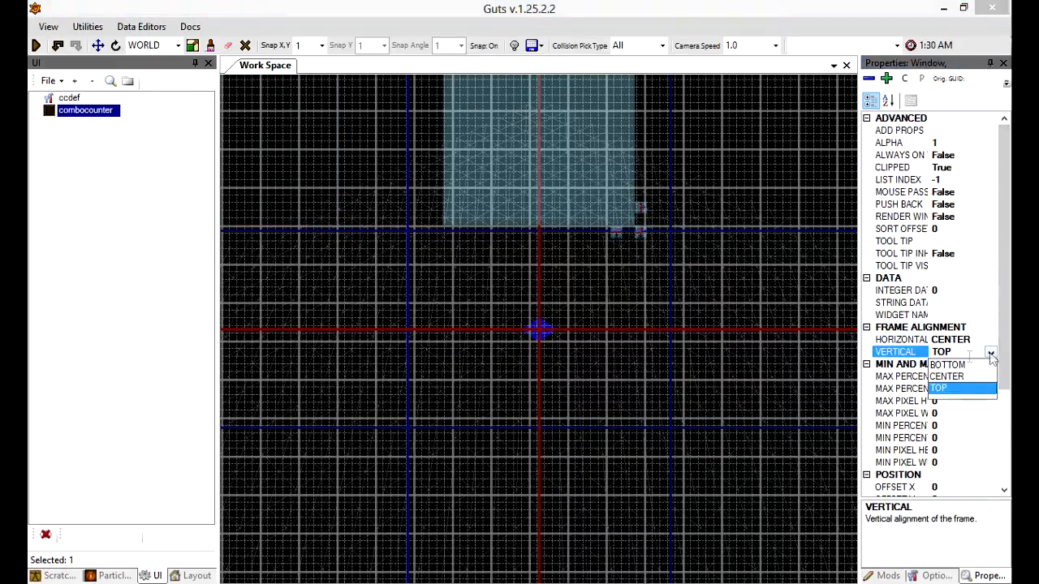
{"action": "left_click", "coordinate": [966, 376]}
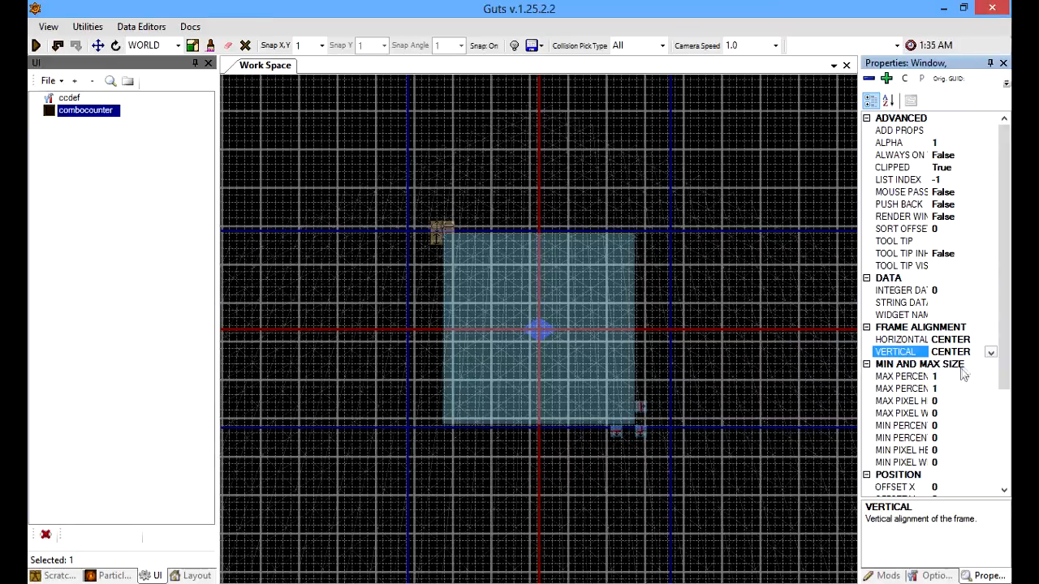
Step: Set the combocounter window's height to 50 pixels
{"action": "left_click_drag", "start_coordinate": [1004, 338], "coordinate": [1009, 433]}
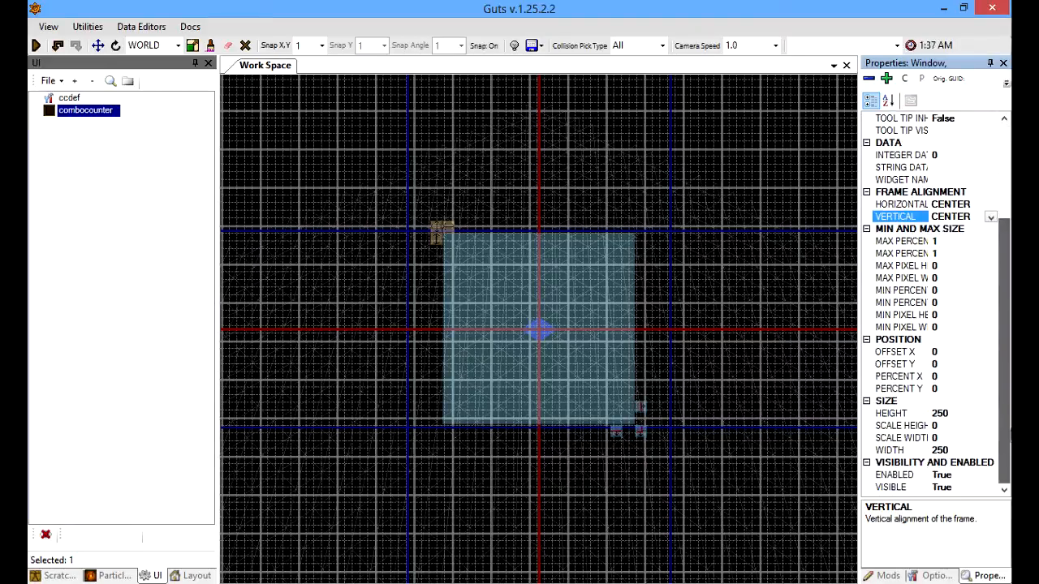
{"action": "left_click", "coordinate": [974, 416]}
{"action": "type", "text": "50"}
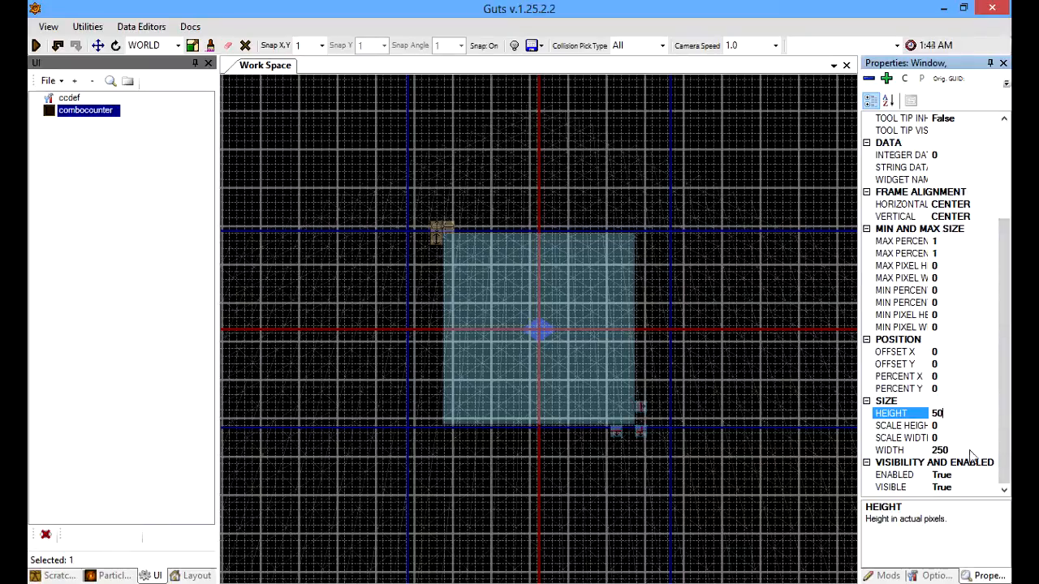
{"action": "left_click", "coordinate": [974, 451]}
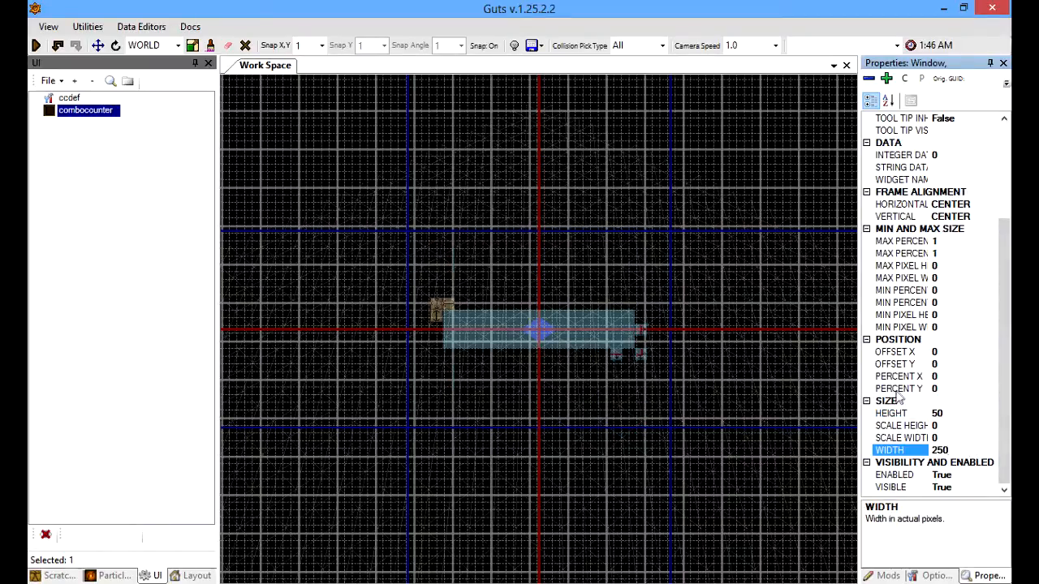
{"action": "left_click", "coordinate": [90, 118]}
Step: Set Mouse Pass Through to True for the combocounter window and deselect it
{"action": "left_click_drag", "start_coordinate": [1005, 363], "coordinate": [1005, 248]}
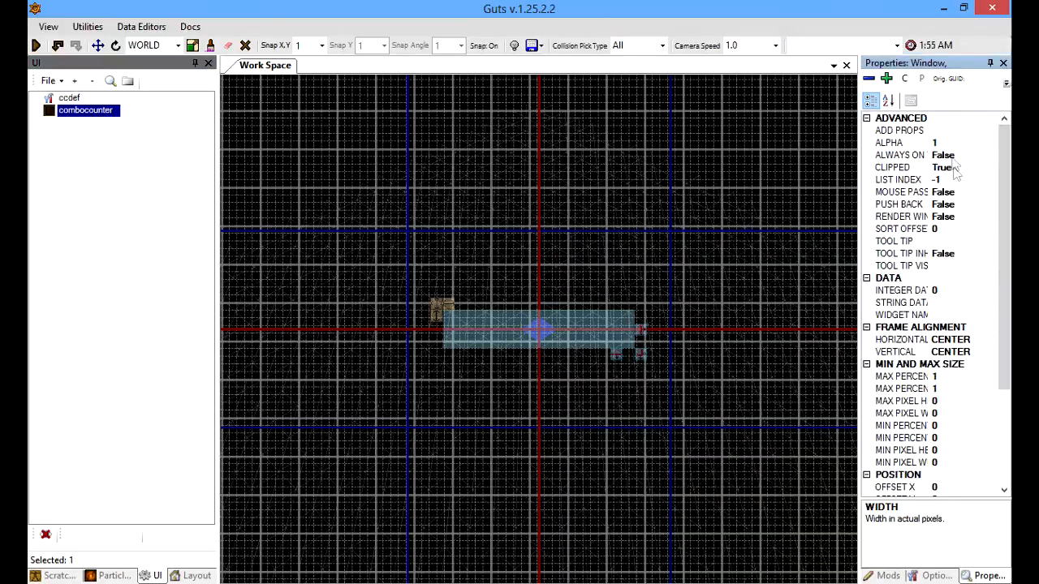
{"action": "left_click", "coordinate": [959, 192]}
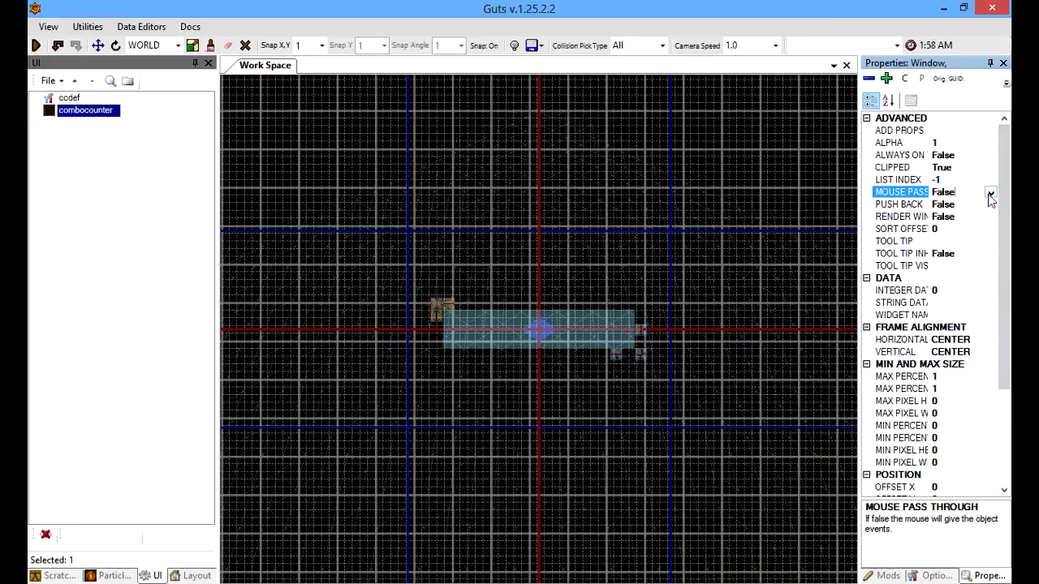
{"action": "left_click", "coordinate": [990, 195]}
{"action": "left_click", "coordinate": [948, 210]}
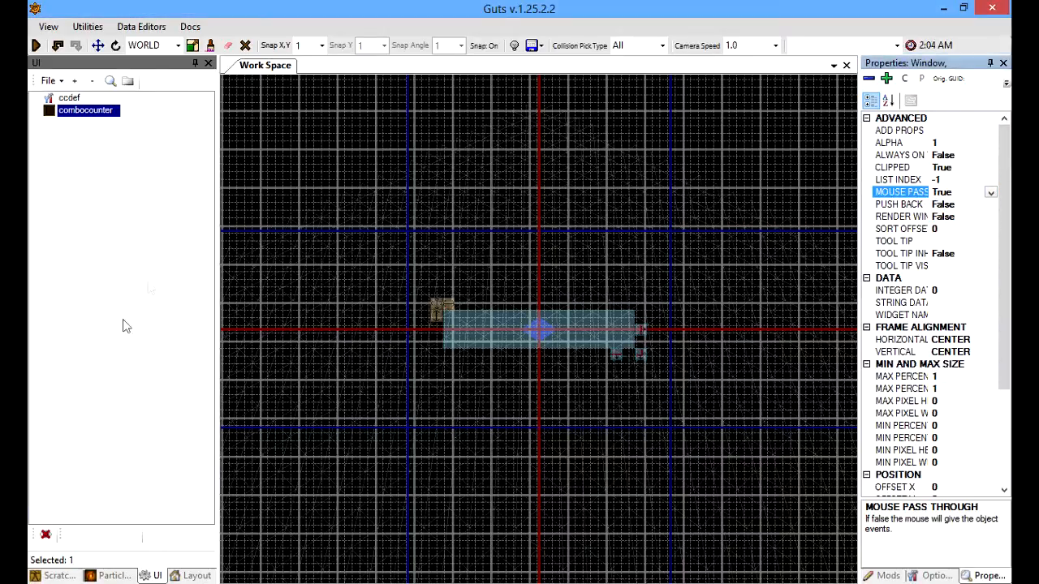
{"action": "left_click", "coordinate": [156, 185]}
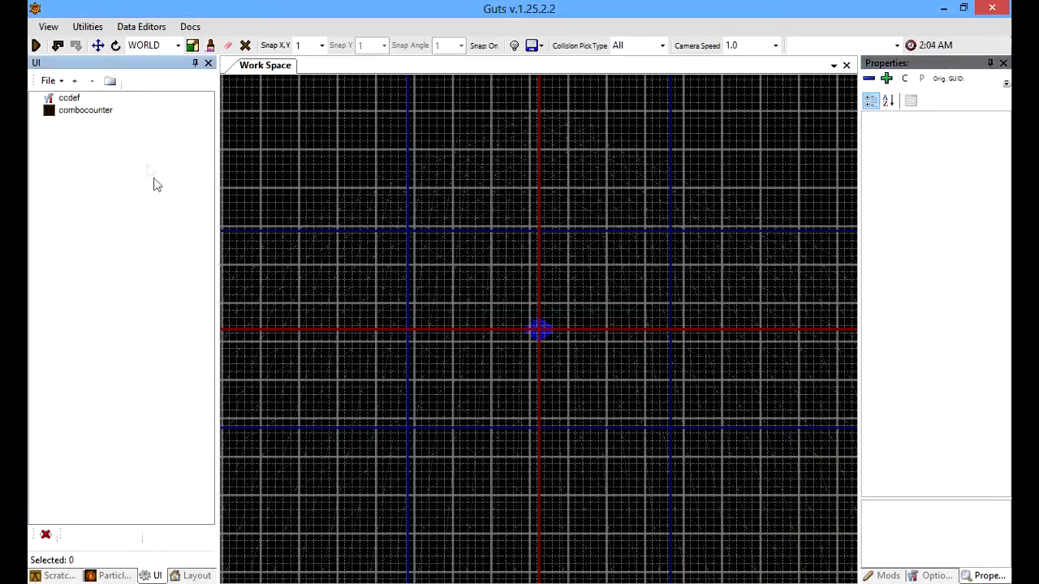
Step: Add an Image object as a child of the combocounter window
{"action": "left_click", "coordinate": [94, 110]}
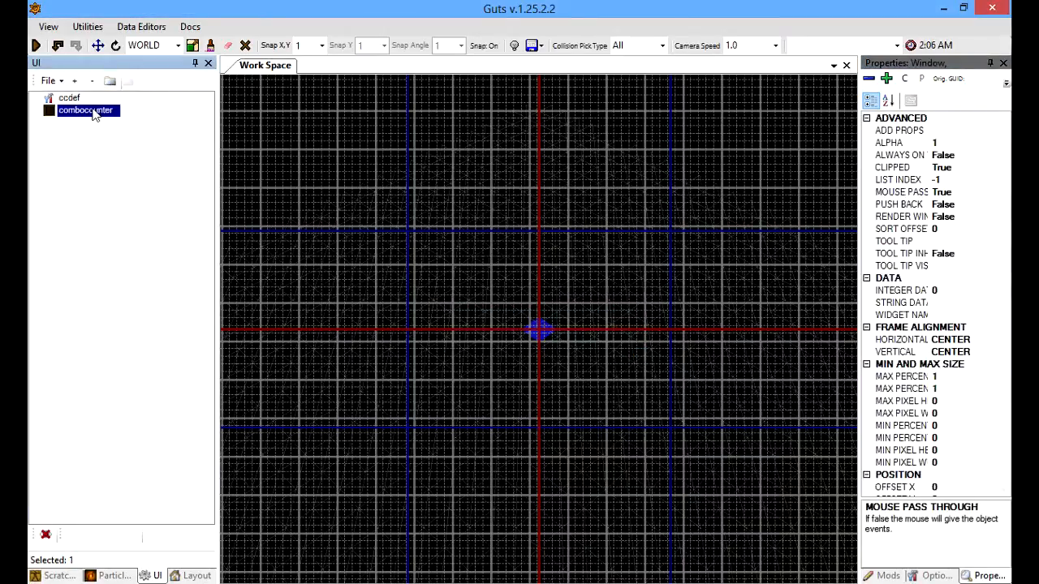
{"action": "right_click", "coordinate": [95, 114]}
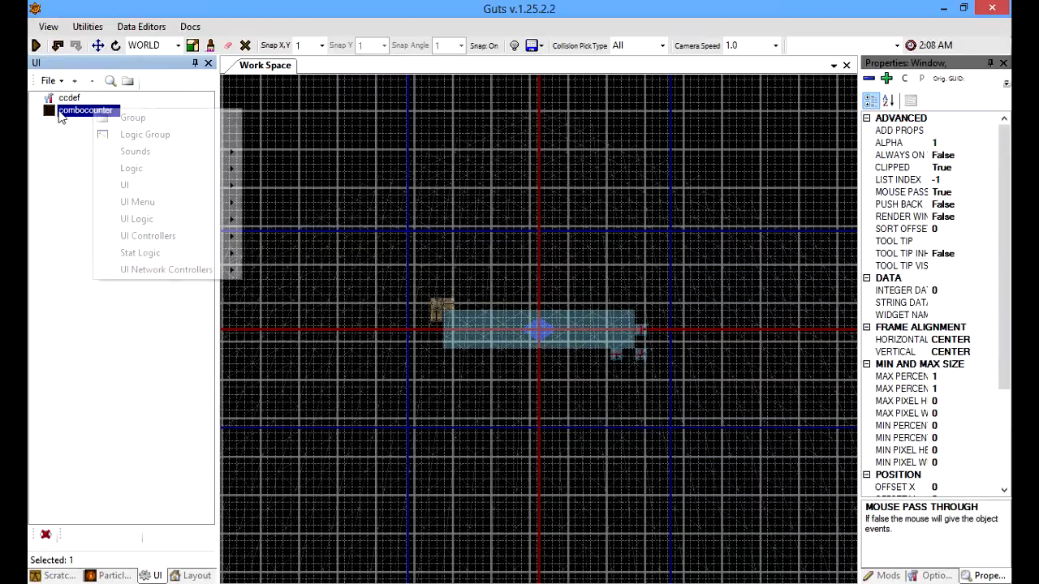
{"action": "right_click", "coordinate": [62, 115]}
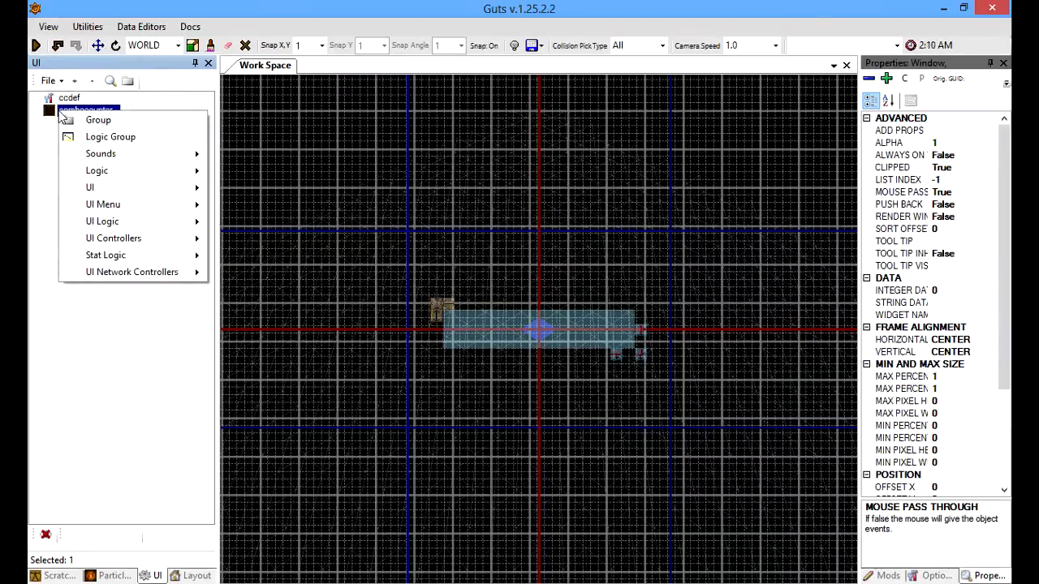
{"action": "mouse_move", "coordinate": [188, 188]}
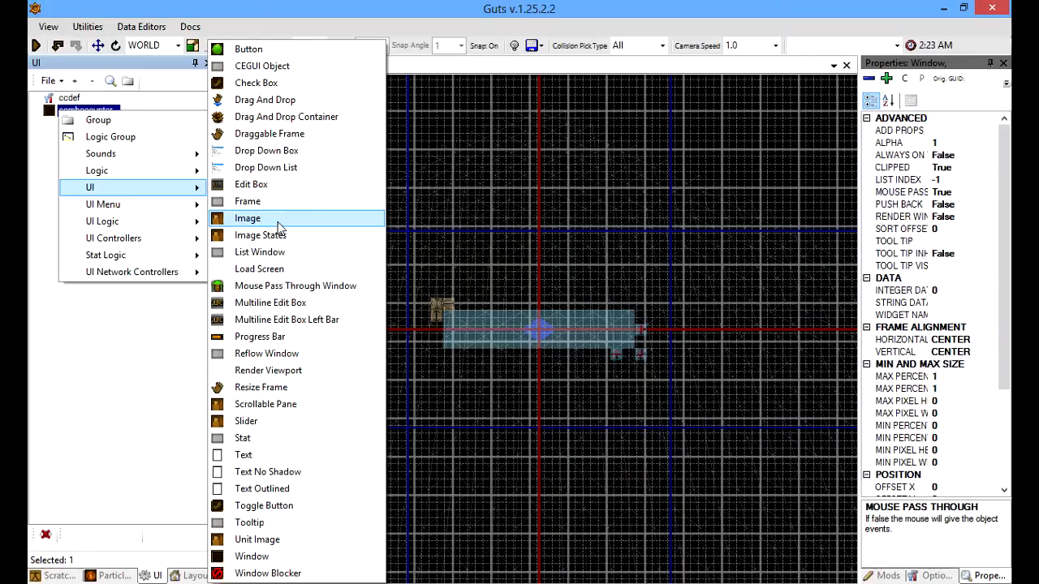
{"action": "left_click", "coordinate": [278, 225]}
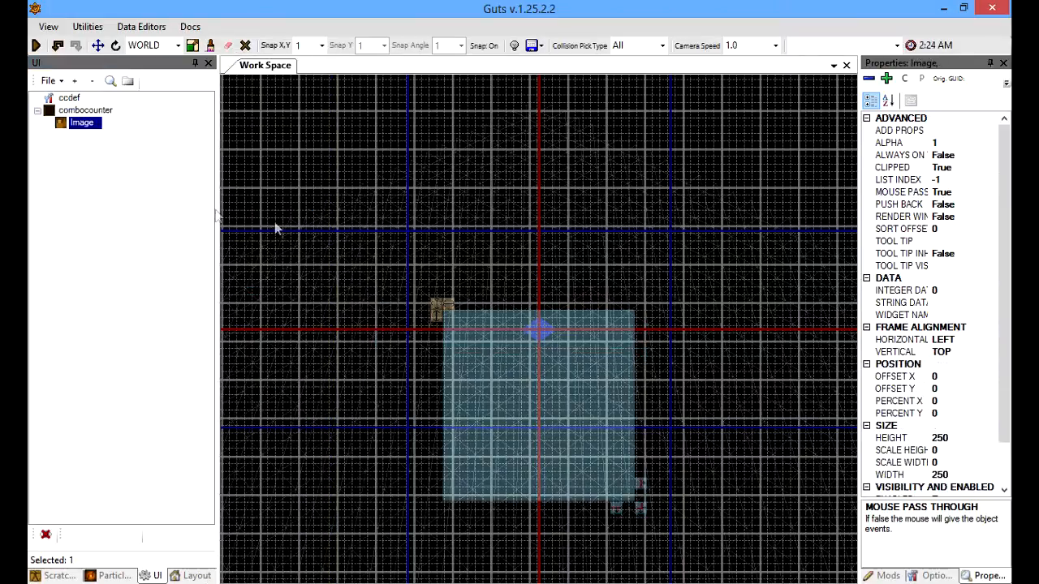
Step: Set the child image's height to 34 and width to 244 pixels
{"action": "left_click", "coordinate": [978, 439]}
{"action": "type", "text": "34"}
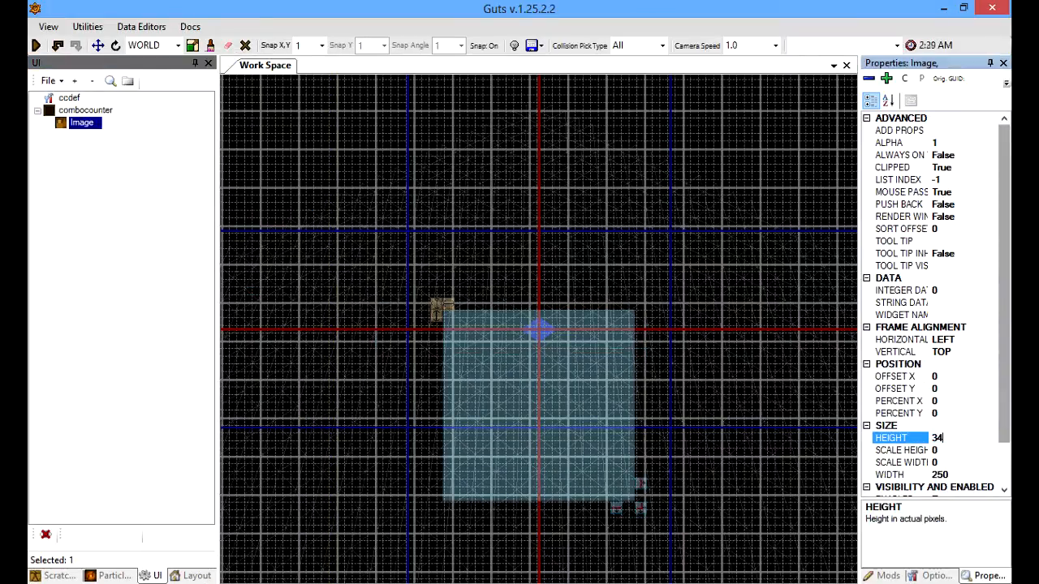
{"action": "left_click", "coordinate": [972, 476]}
{"action": "type", "text": "244"}
{"action": "key", "text": "Return"}
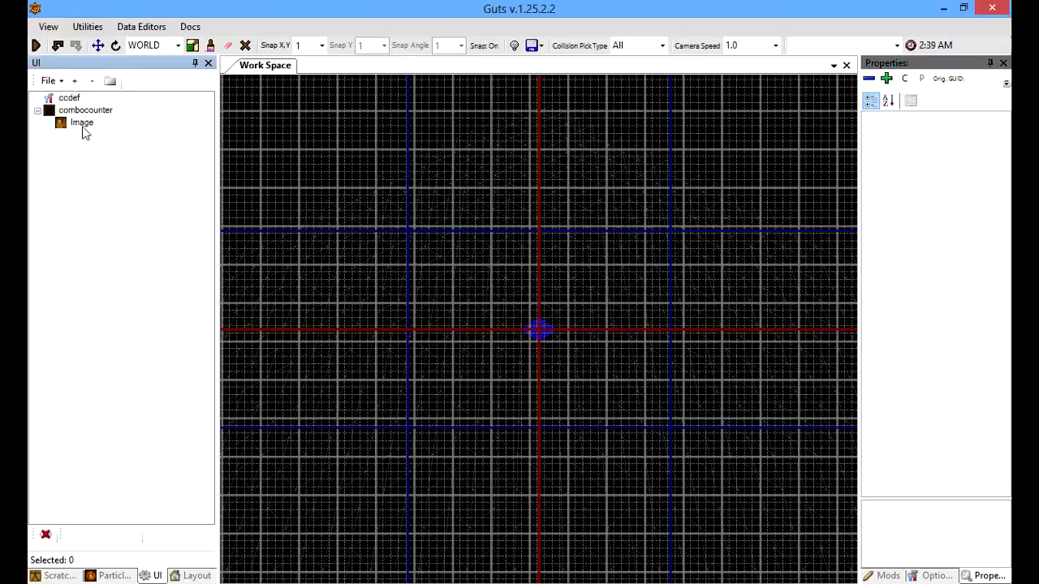
Step: Rename the image under the combocounter window to background
{"action": "left_click", "coordinate": [84, 125]}
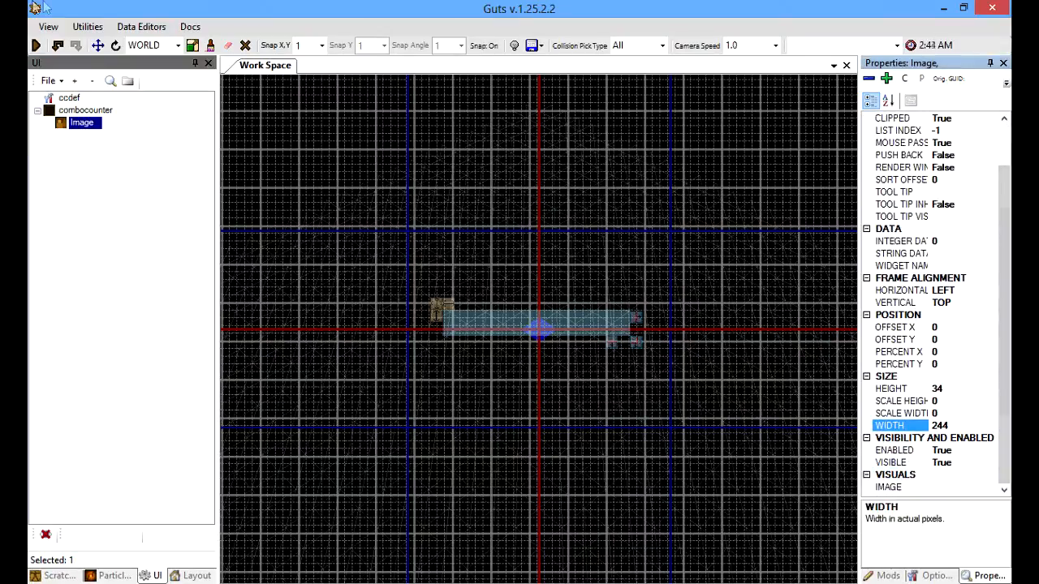
{"action": "left_click", "coordinate": [82, 122]}
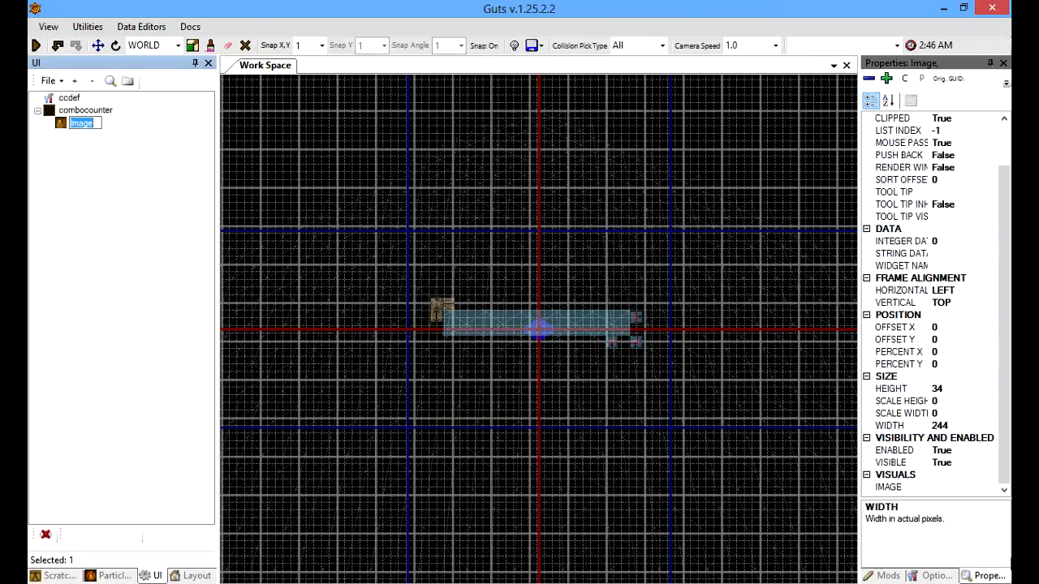
{"action": "type", "text": "background"}
{"action": "key", "text": "Return"}
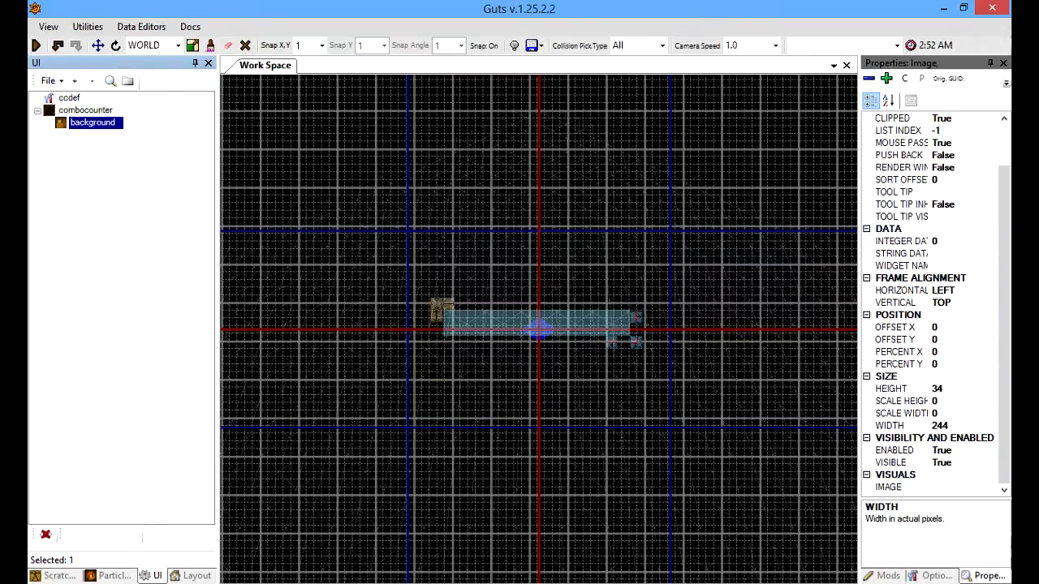
Step: Assign the ig_dropdown_base picture from the in-game textures image set to the background image
{"action": "left_click", "coordinate": [969, 487]}
{"action": "left_click", "coordinate": [997, 490]}
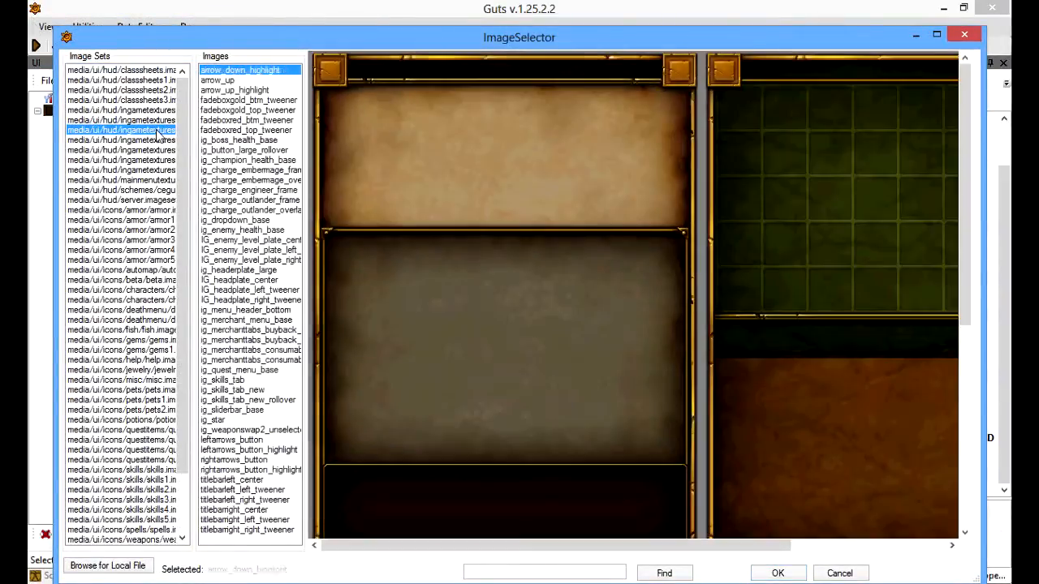
{"action": "left_click", "coordinate": [161, 130]}
{"action": "left_click_drag", "start_coordinate": [970, 187], "coordinate": [972, 423]}
{"action": "left_click", "coordinate": [798, 276]}
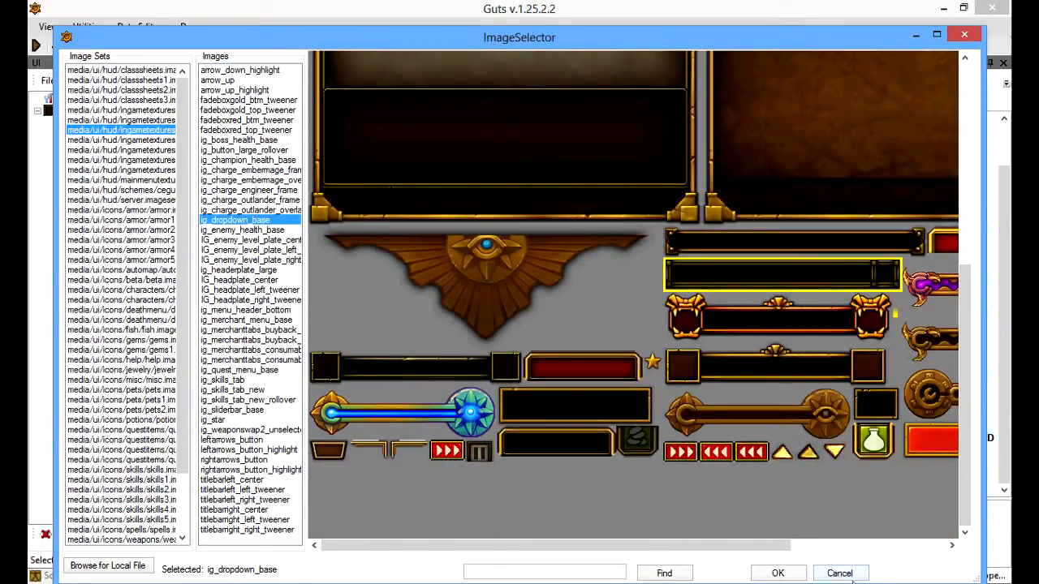
{"action": "left_click", "coordinate": [791, 575]}
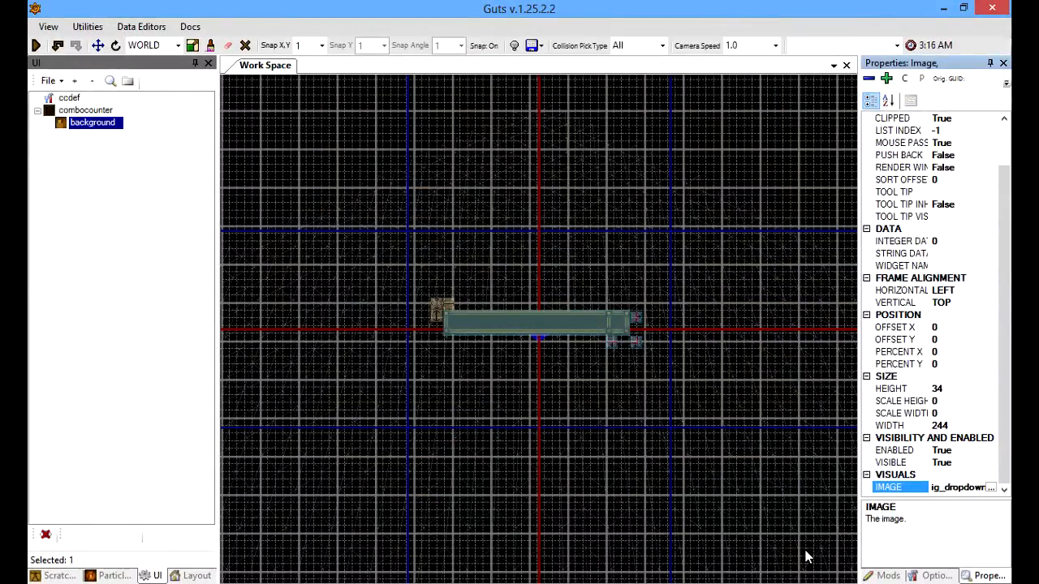
Step: Add a Progress Bar object as a child of the background image
{"action": "left_click", "coordinate": [93, 122]}
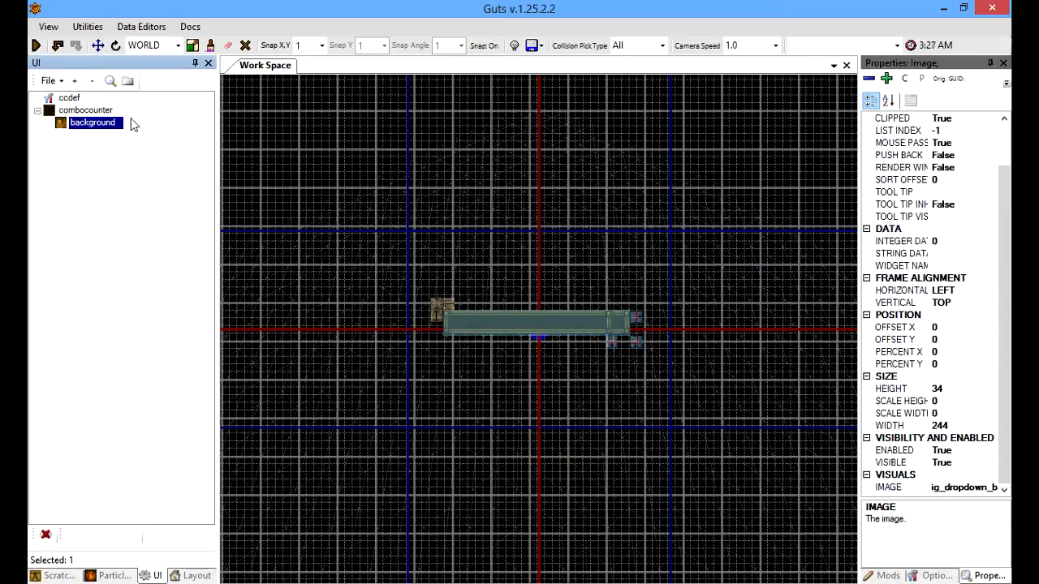
{"action": "right_click", "coordinate": [95, 122]}
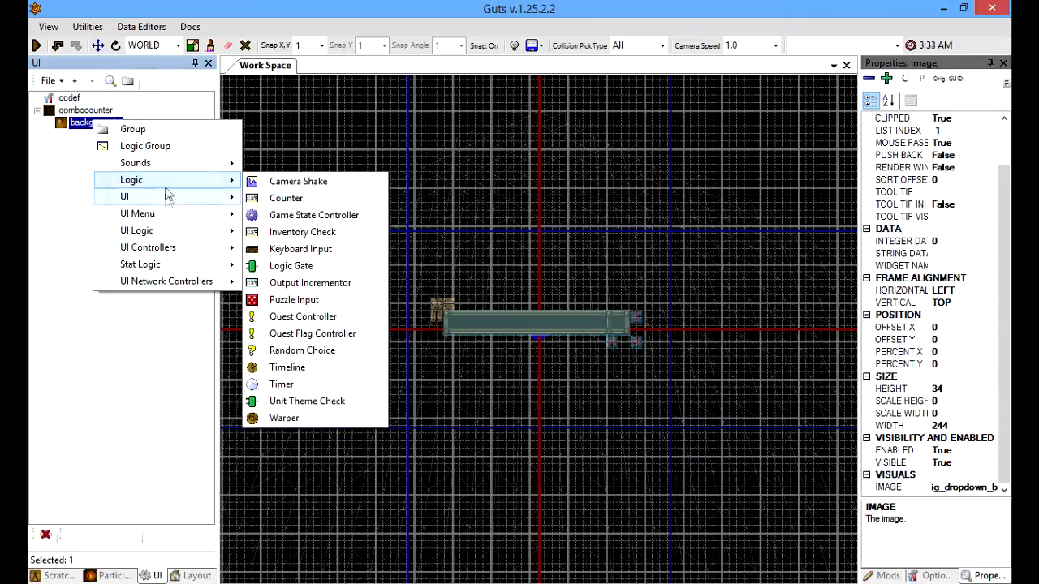
{"action": "mouse_move", "coordinate": [163, 204]}
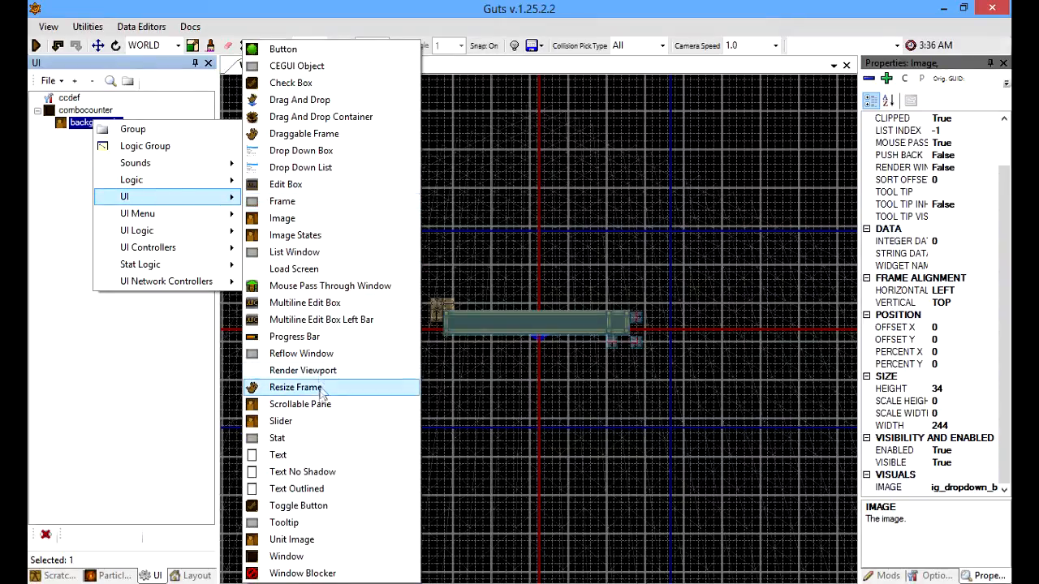
{"action": "left_click", "coordinate": [340, 341]}
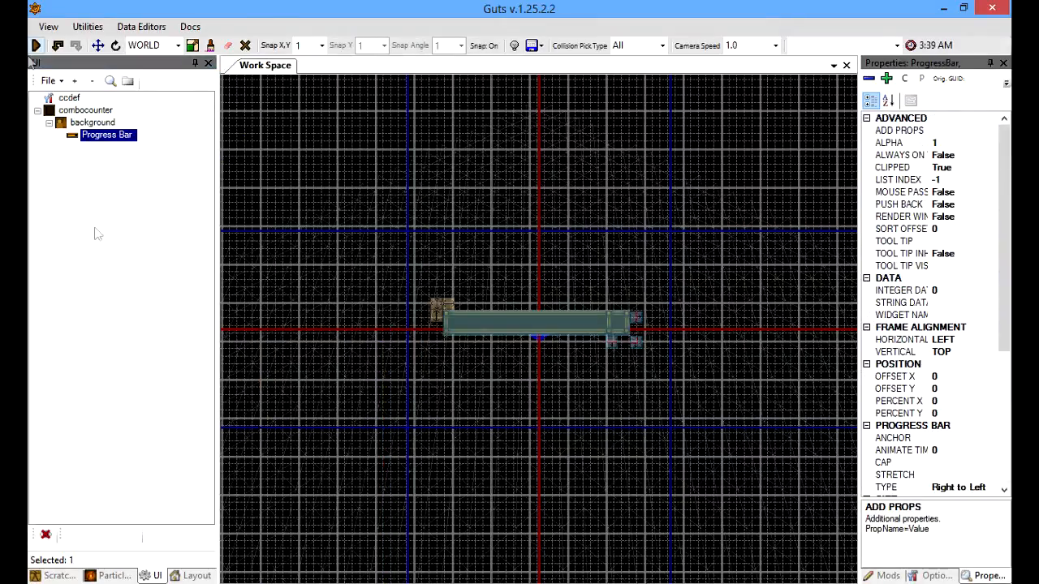
Step: Assign the ig_charge_gauge_fillbar picture as the progress bar's stretch image
{"action": "left_click", "coordinate": [961, 472]}
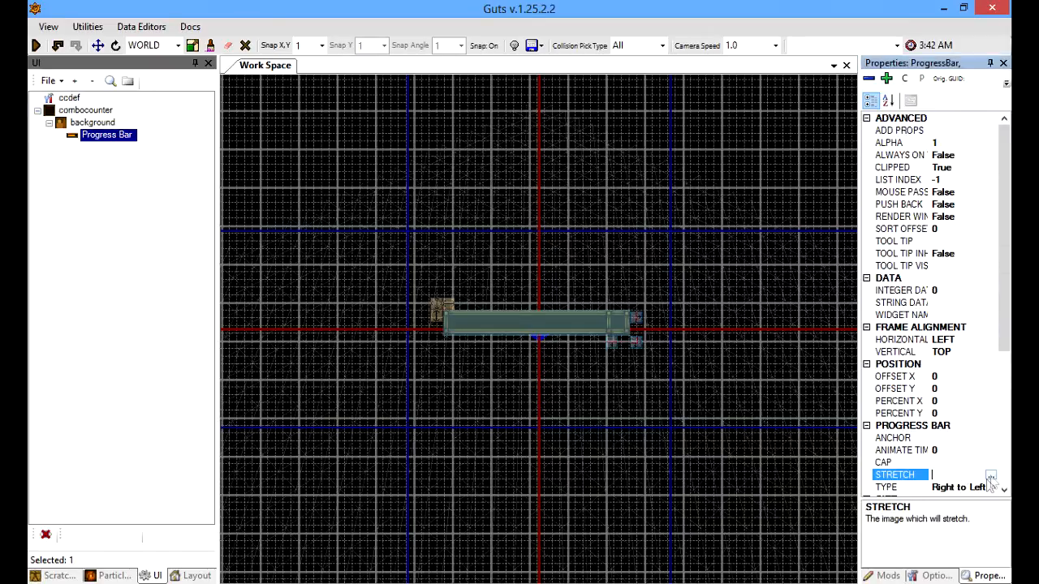
{"action": "left_click", "coordinate": [991, 476]}
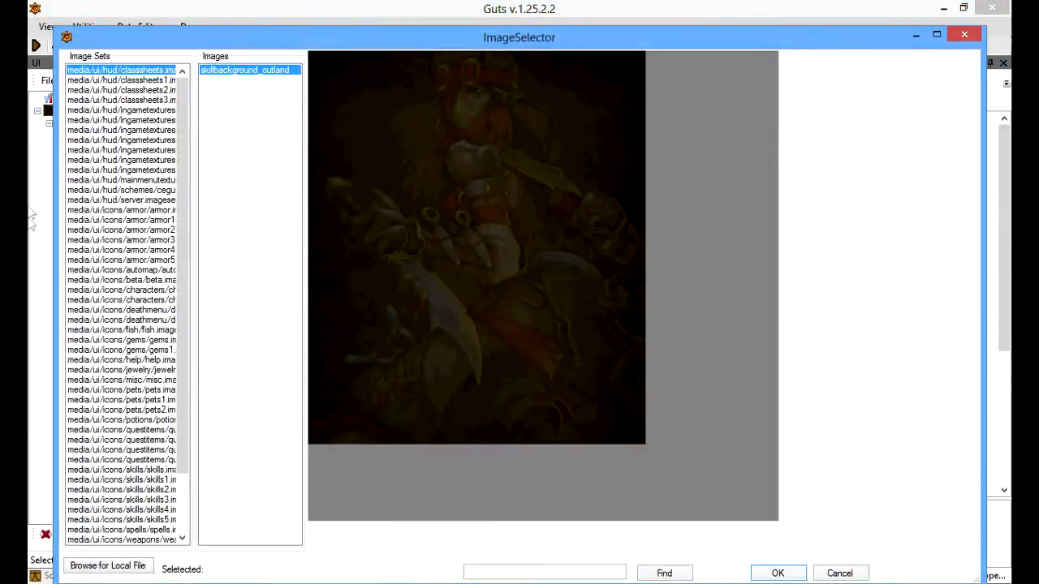
{"action": "left_click", "coordinate": [550, 573]}
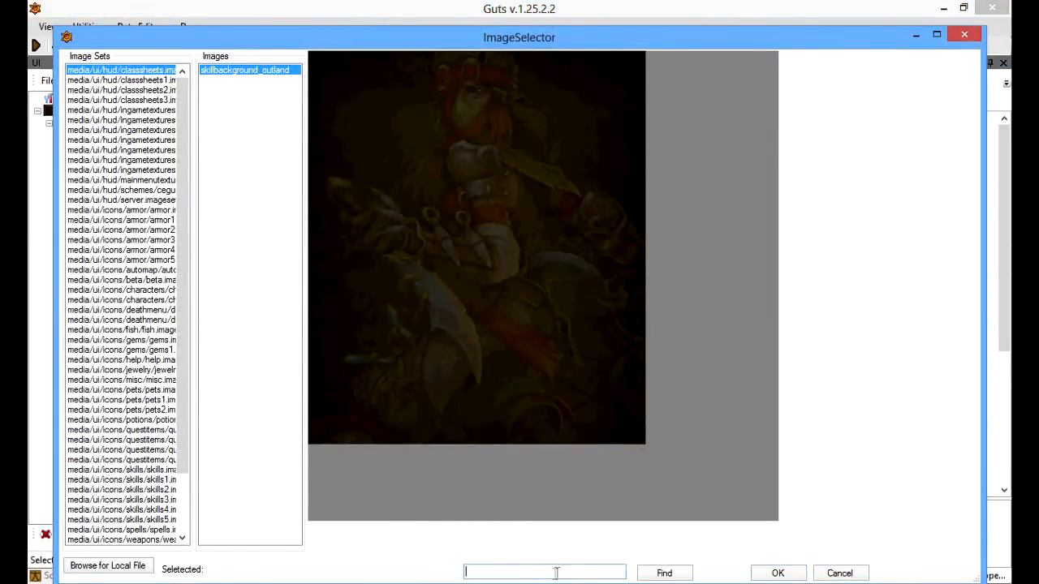
{"action": "type", "text": "ig_charge"}
{"action": "left_click", "coordinate": [664, 573]}
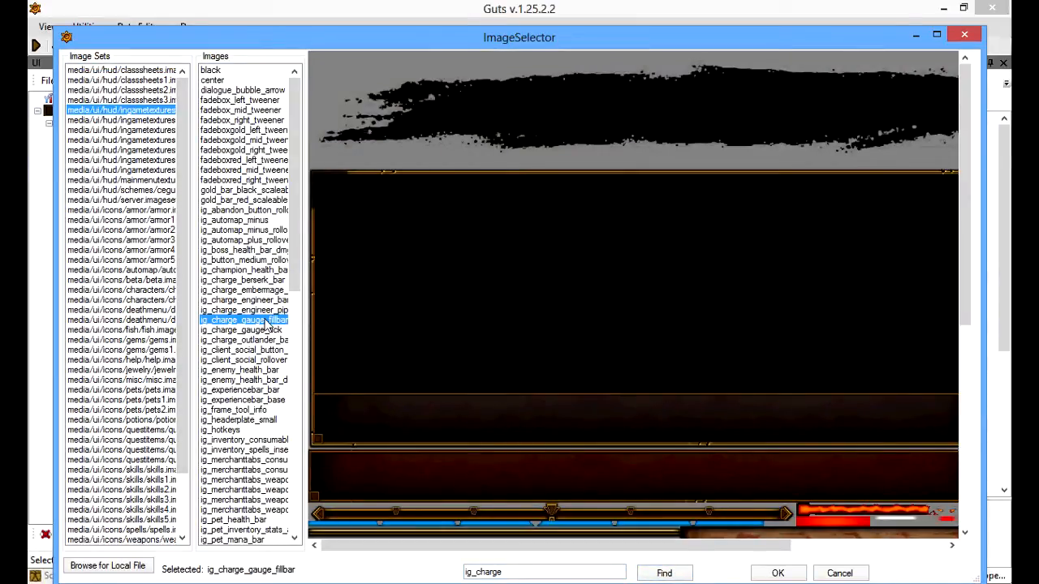
{"action": "left_click", "coordinate": [776, 574]}
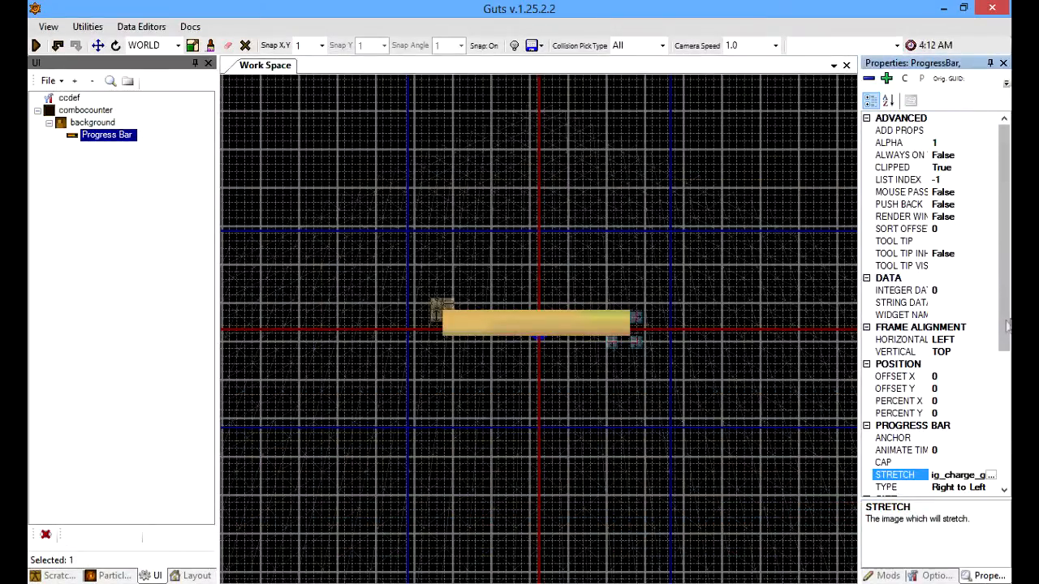
Step: Set the progress bar's scale height and scale width to 0.85 each
{"action": "scroll", "coordinate": [968, 353], "scroll_direction": "down", "scroll_amount": 5}
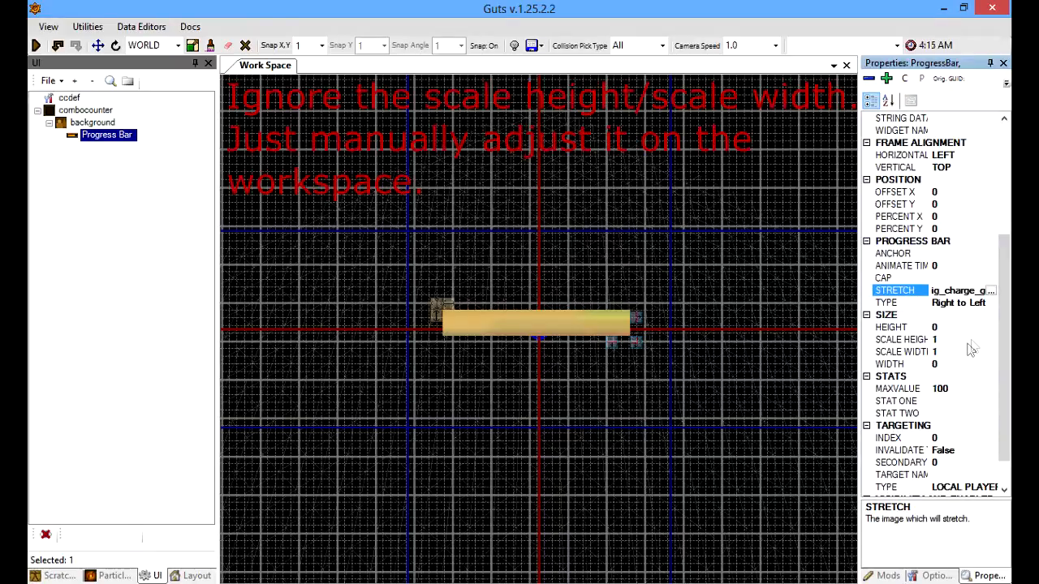
{"action": "left_click", "coordinate": [973, 338]}
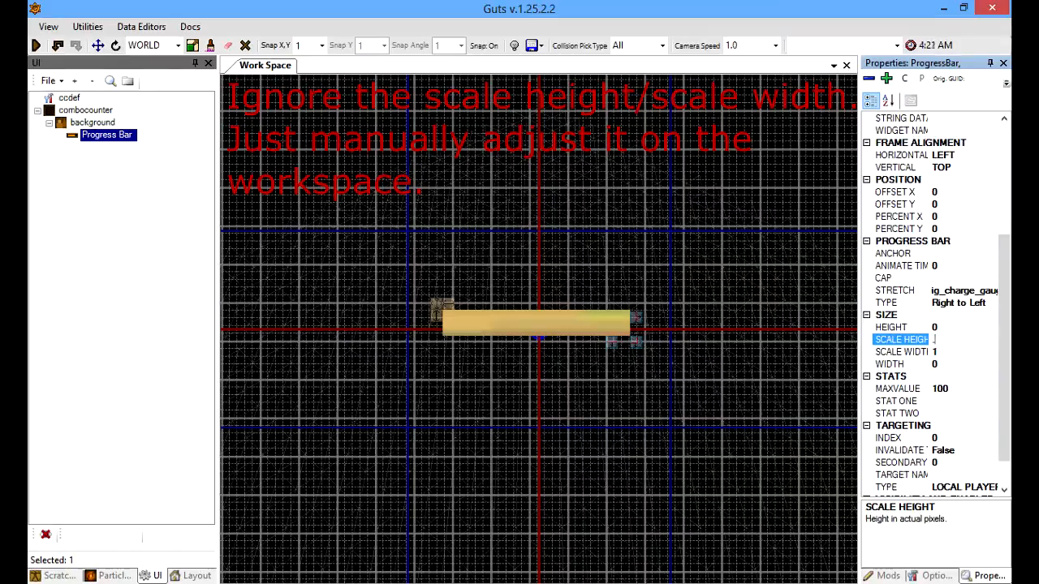
{"action": "type", "text": "5"}
{"action": "key", "text": "Return"}
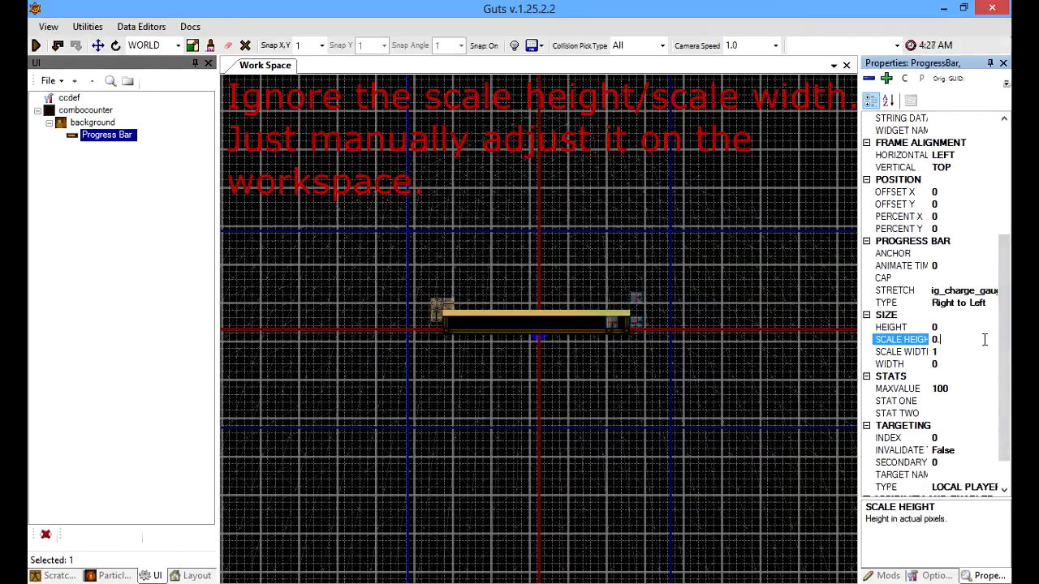
{"action": "key", "text": "Return"}
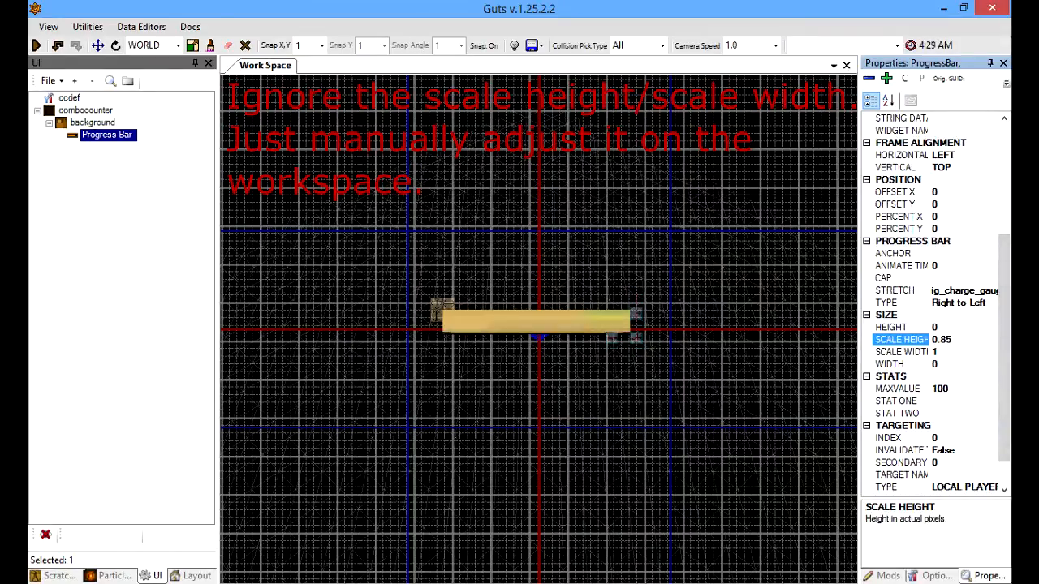
{"action": "left_click", "coordinate": [968, 351]}
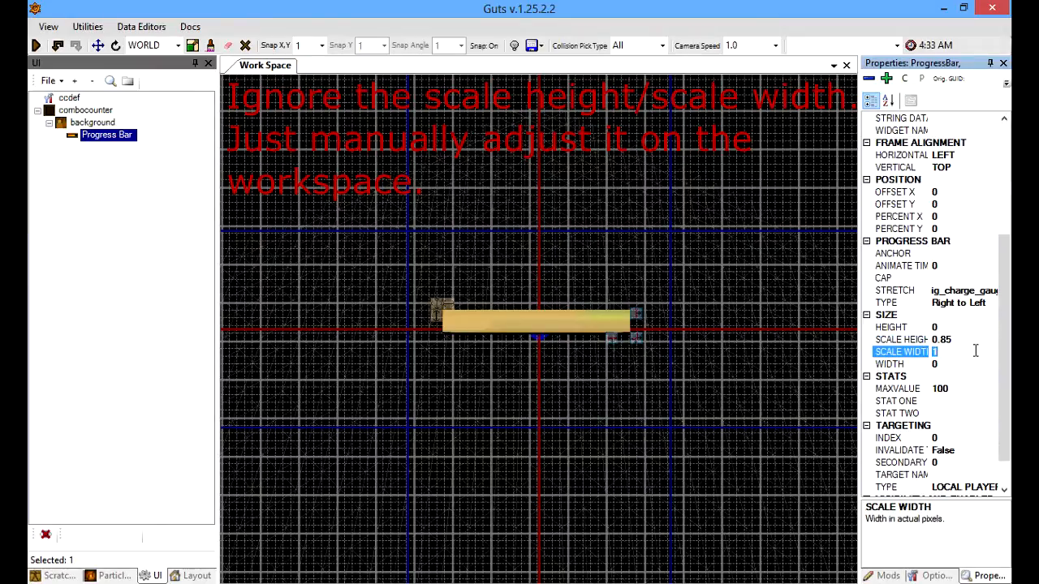
{"action": "type", "text": ".65"}
{"action": "key", "text": "Return"}
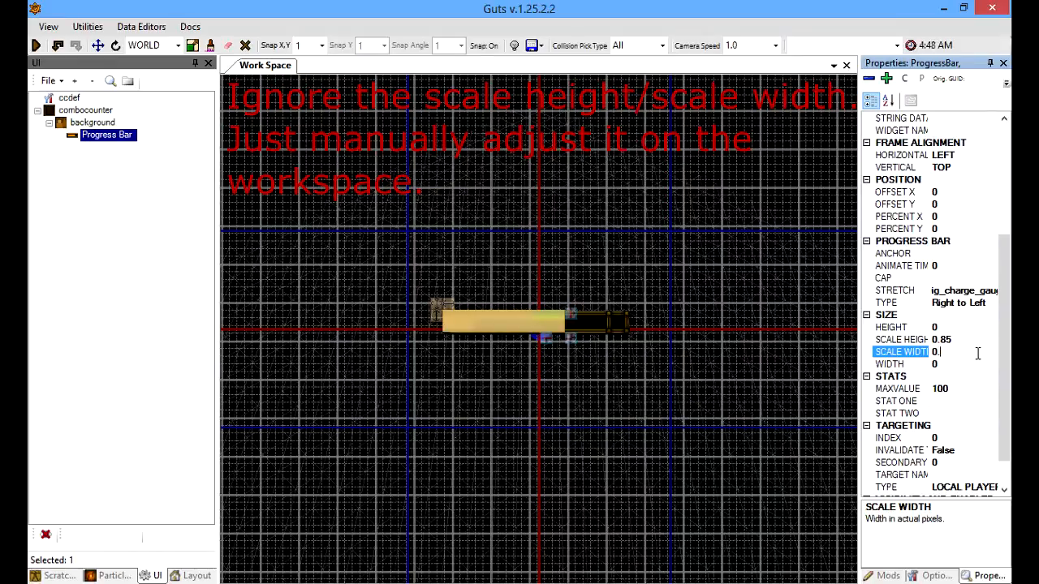
{"action": "type", "text": "5"}
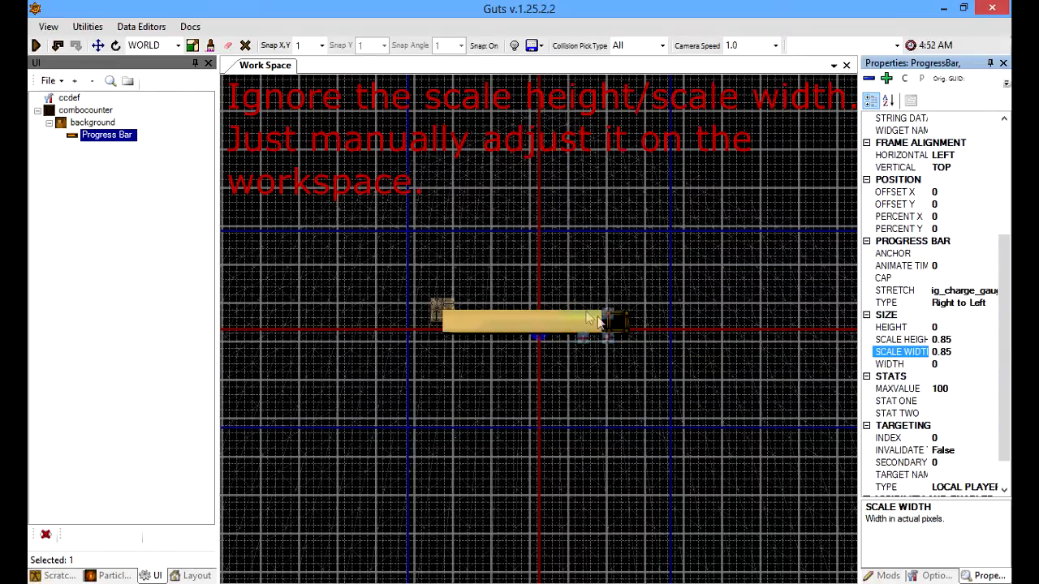
Step: Fit the progress bar inside the background frame on the workspace, at about offset X 9 and Y 5, height -9 and width -1
{"action": "left_click_drag", "start_coordinate": [605, 317], "coordinate": [611, 319]}
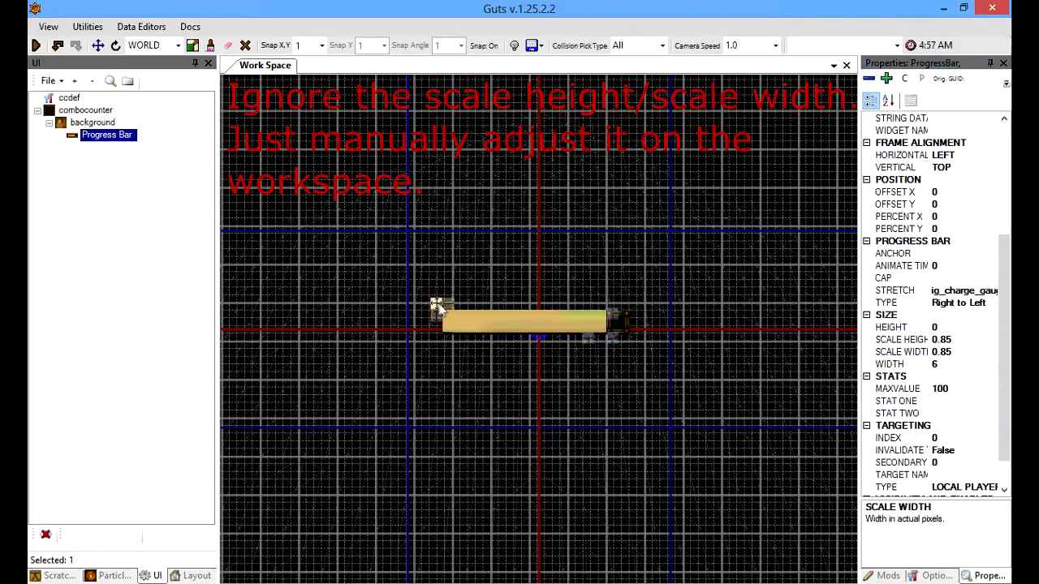
{"action": "left_click_drag", "start_coordinate": [435, 305], "coordinate": [438, 302]}
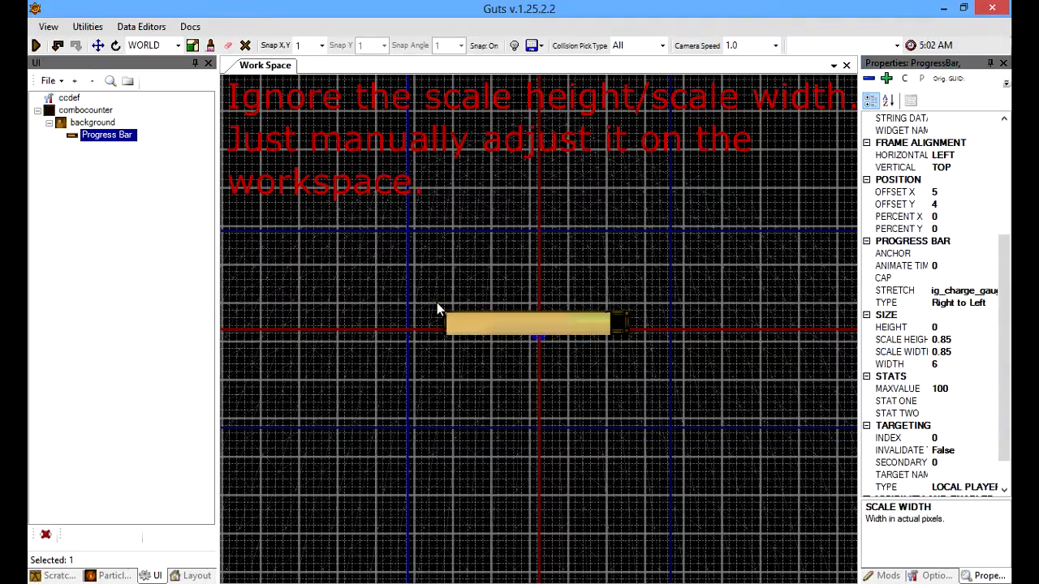
{"action": "left_click_drag", "start_coordinate": [436, 303], "coordinate": [437, 303]}
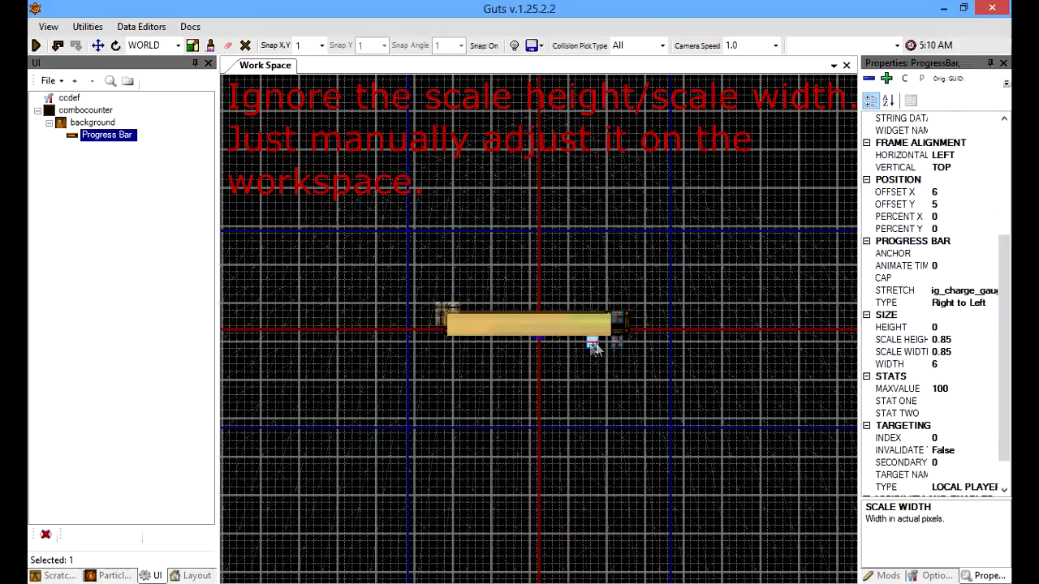
{"action": "left_click_drag", "start_coordinate": [596, 349], "coordinate": [595, 336]}
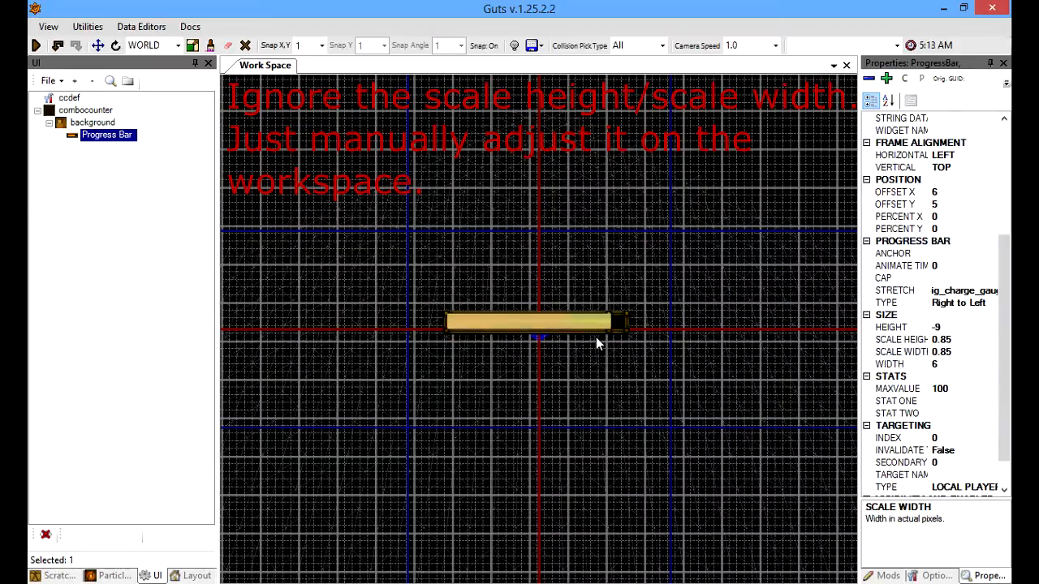
{"action": "left_click_drag", "start_coordinate": [623, 311], "coordinate": [617, 310]}
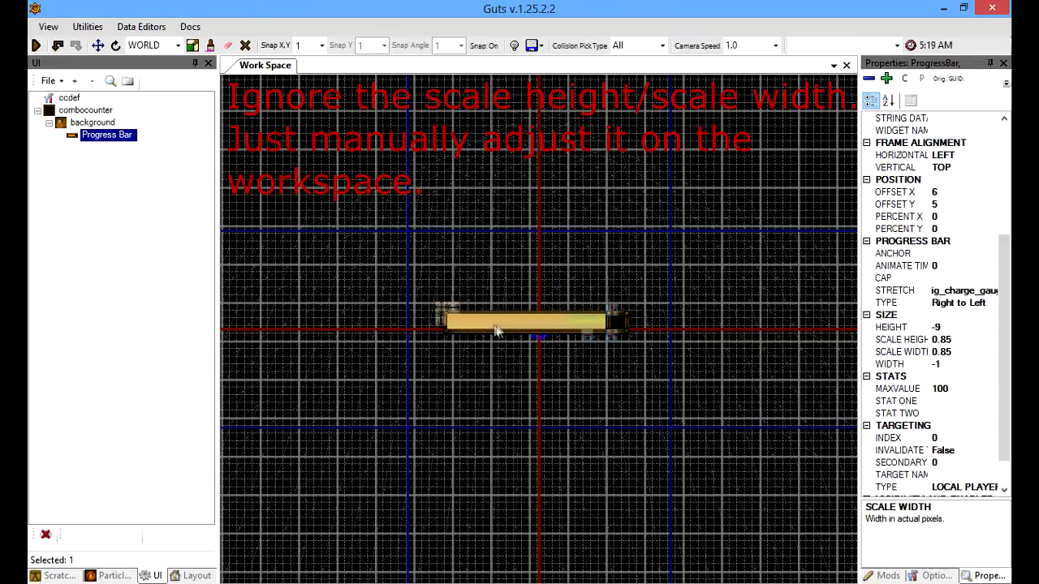
{"action": "left_click_drag", "start_coordinate": [454, 313], "coordinate": [459, 315]}
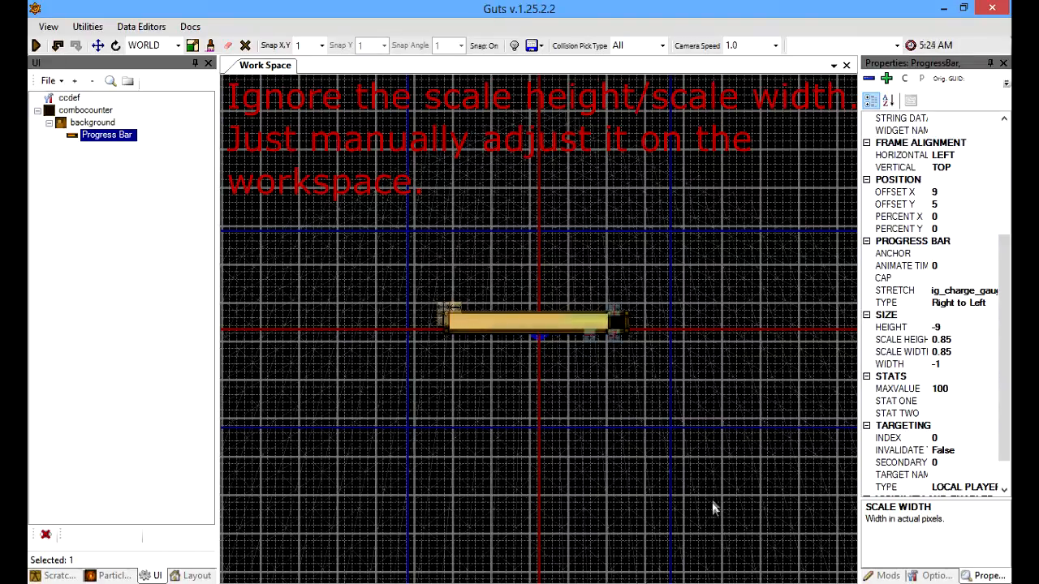
{"action": "left_click", "coordinate": [711, 502]}
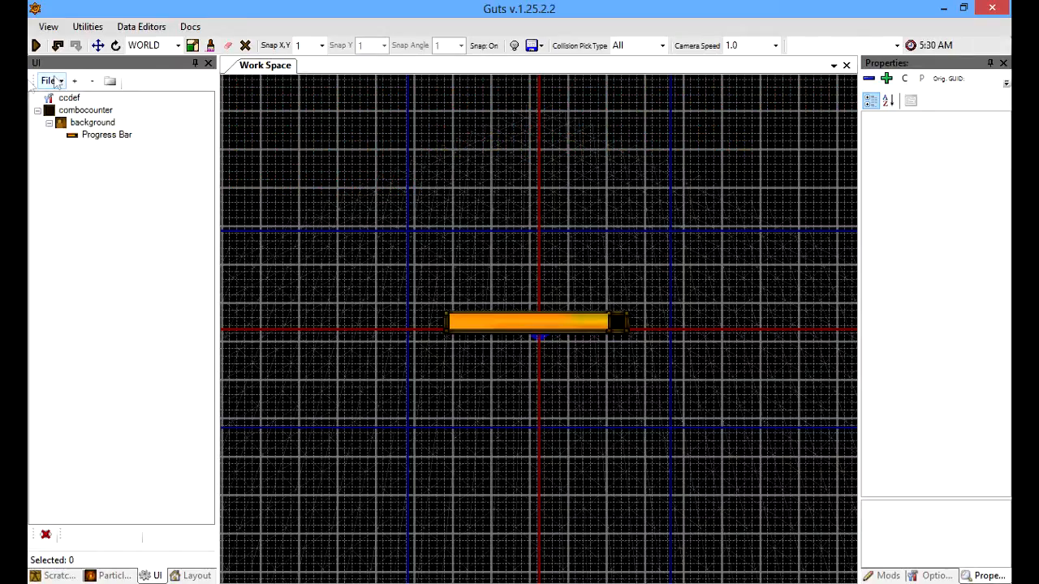
Step: Set the progress bar's maximum value to 10 and link its first stat to the _DY_COMBO counter stat
{"action": "left_click", "coordinate": [117, 138]}
{"action": "left_click", "coordinate": [968, 389]}
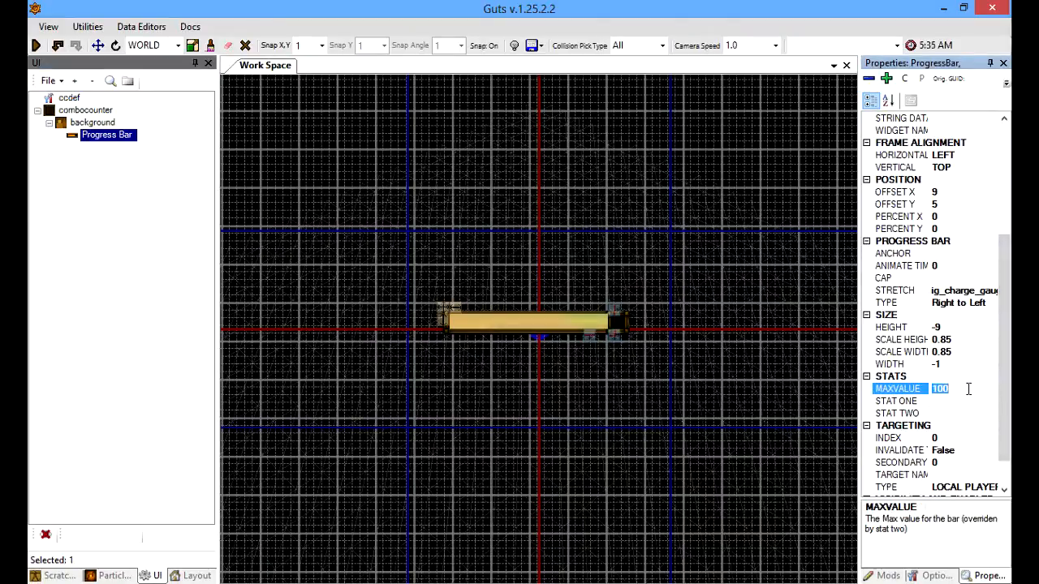
{"action": "type", "text": "10"}
{"action": "left_click", "coordinate": [960, 401]}
{"action": "left_click", "coordinate": [990, 402]}
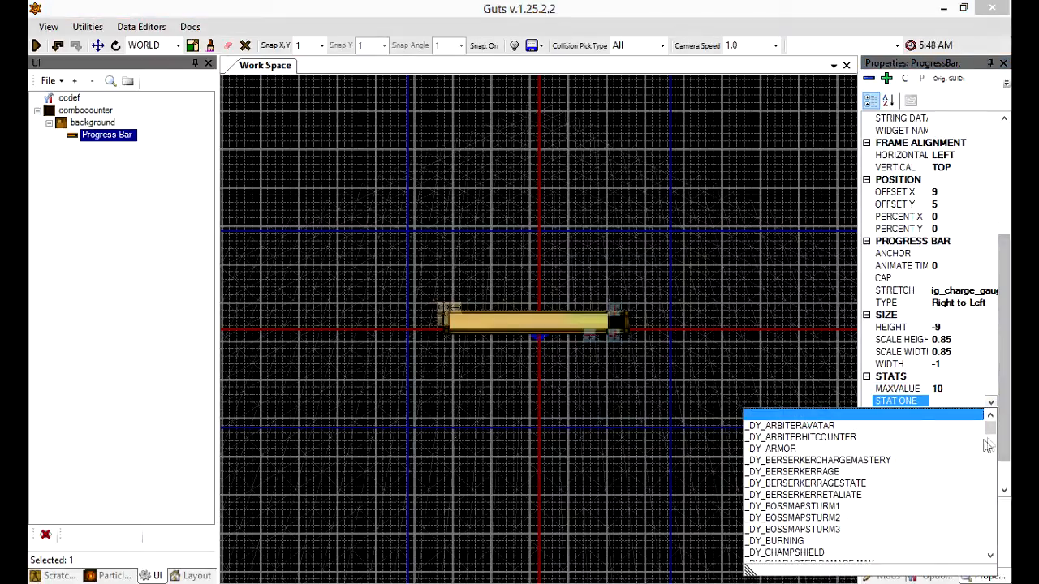
{"action": "mouse_move", "coordinate": [991, 430]}
{"action": "left_mouse_down"}
{"action": "mouse_move", "coordinate": [994, 446]}
{"action": "mouse_move", "coordinate": [995, 435]}
{"action": "left_mouse_up"}
{"action": "left_click", "coordinate": [802, 456]}
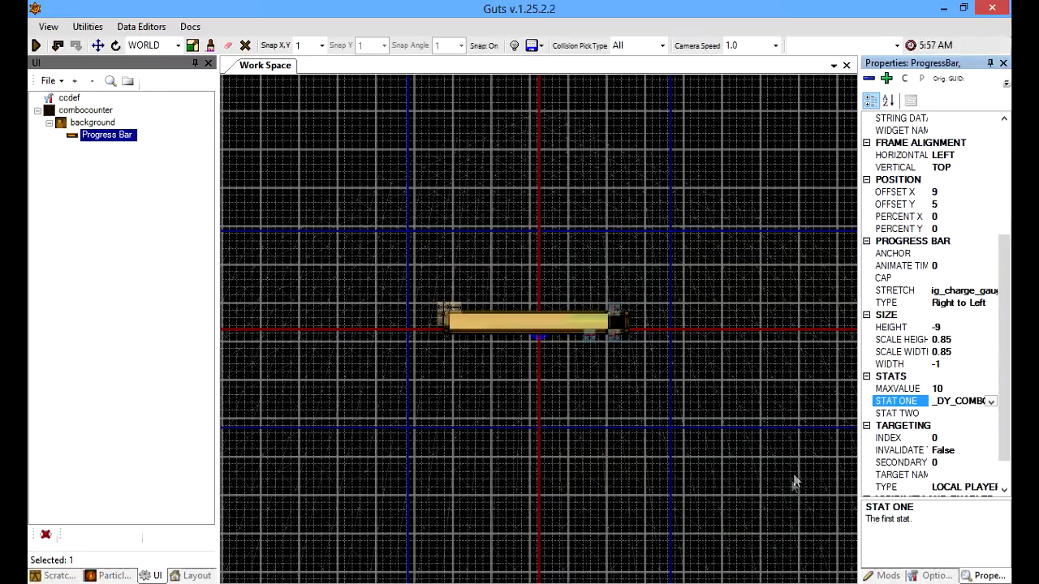
{"action": "left_click_drag", "start_coordinate": [1006, 393], "coordinate": [1009, 439]}
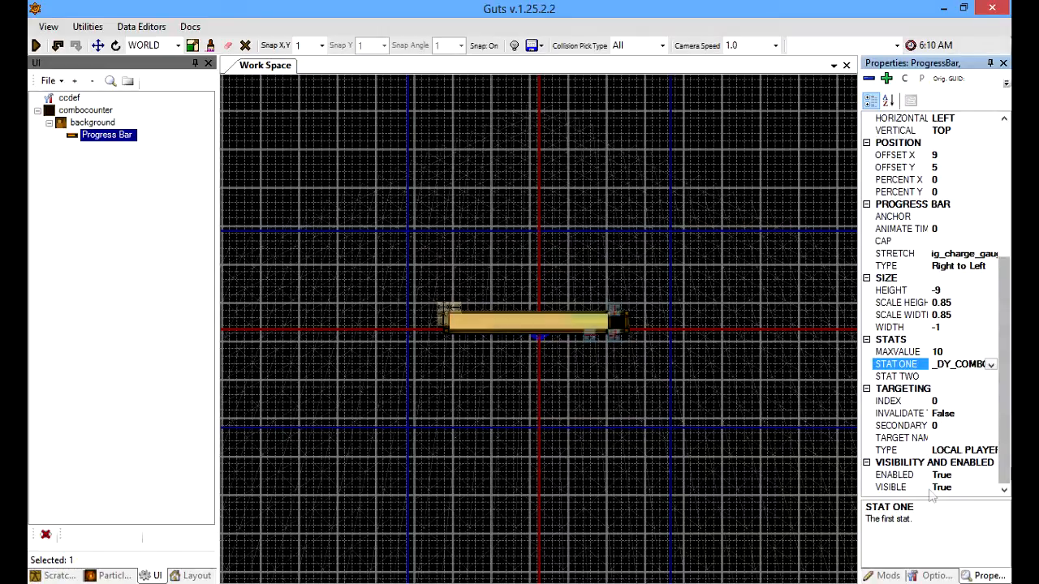
{"action": "scroll", "coordinate": [1011, 382], "scroll_direction": "up", "scroll_amount": 1}
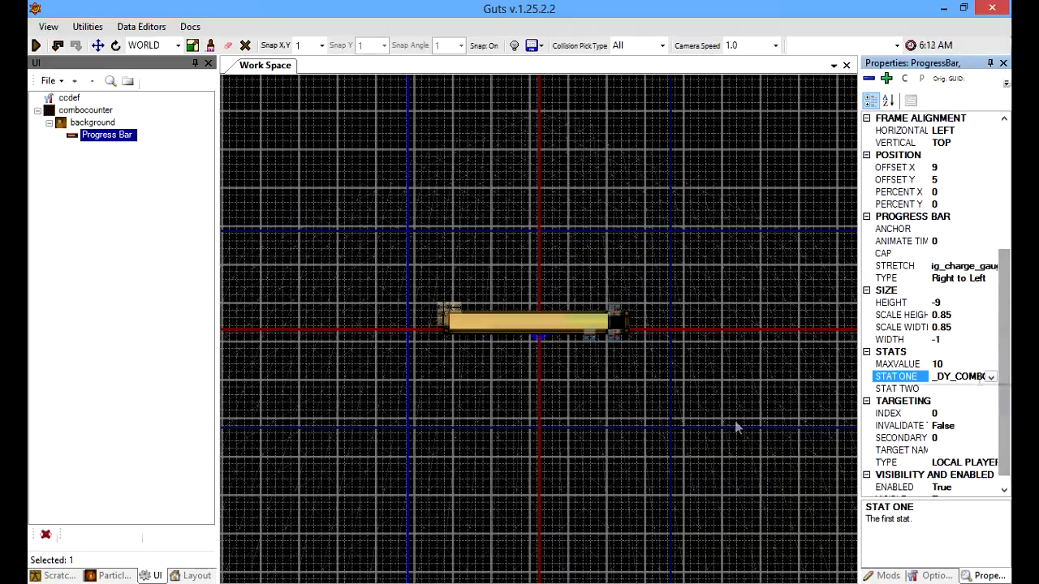
{"action": "left_click", "coordinate": [621, 530]}
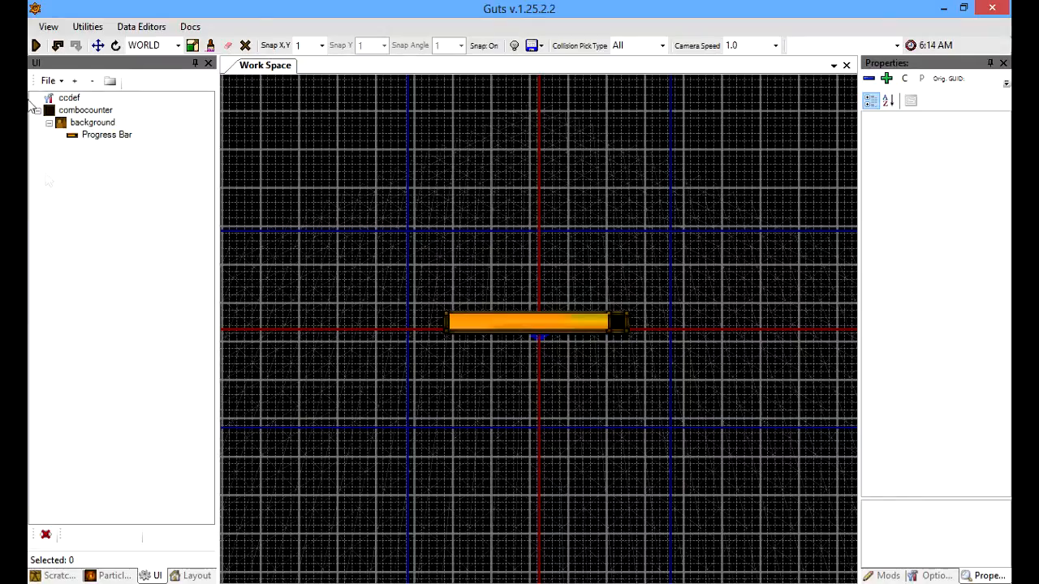
Step: Start saving the UI layout as a new file in the customclass2 mod's media\ui\menus\unituniquemenus folder
{"action": "left_click", "coordinate": [99, 262]}
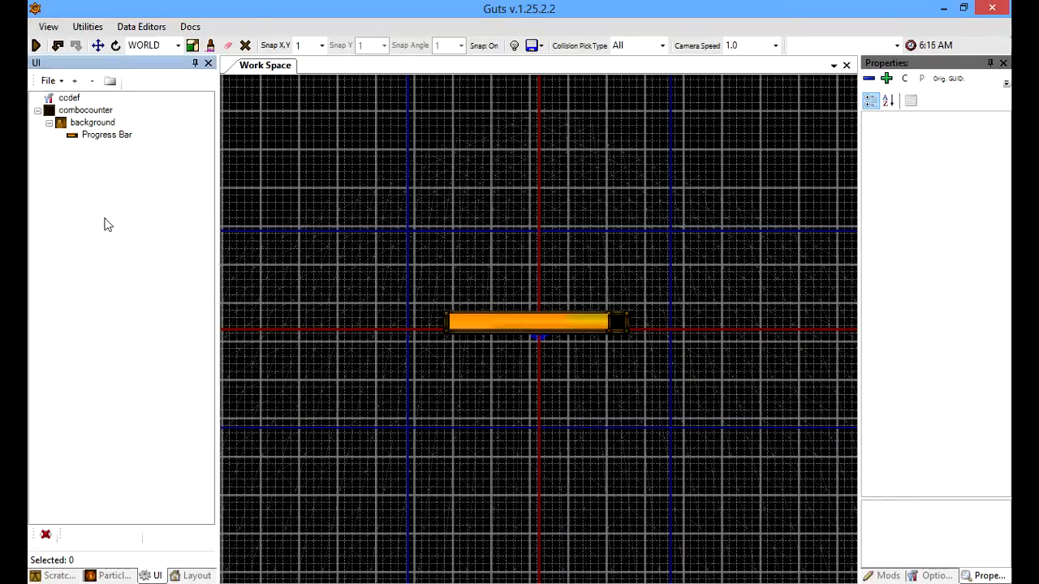
{"action": "left_click", "coordinate": [50, 80]}
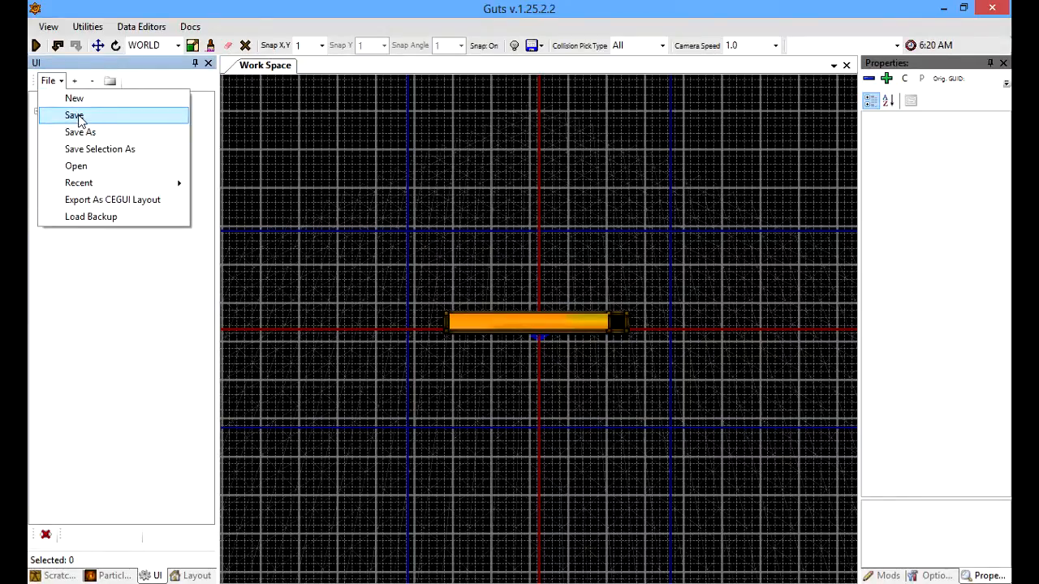
{"action": "left_click", "coordinate": [73, 132]}
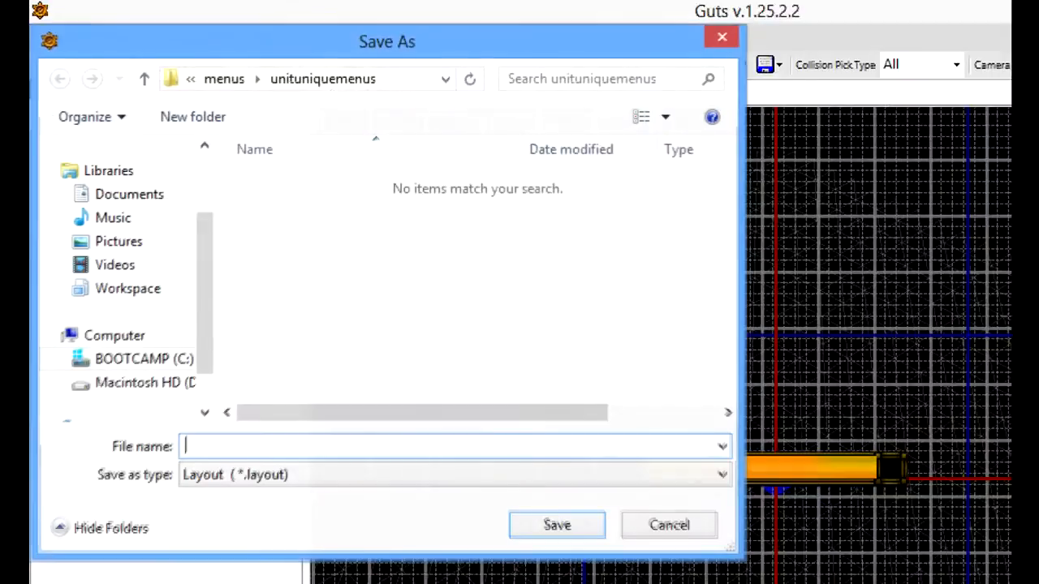
{"action": "left_click", "coordinate": [512, 284]}
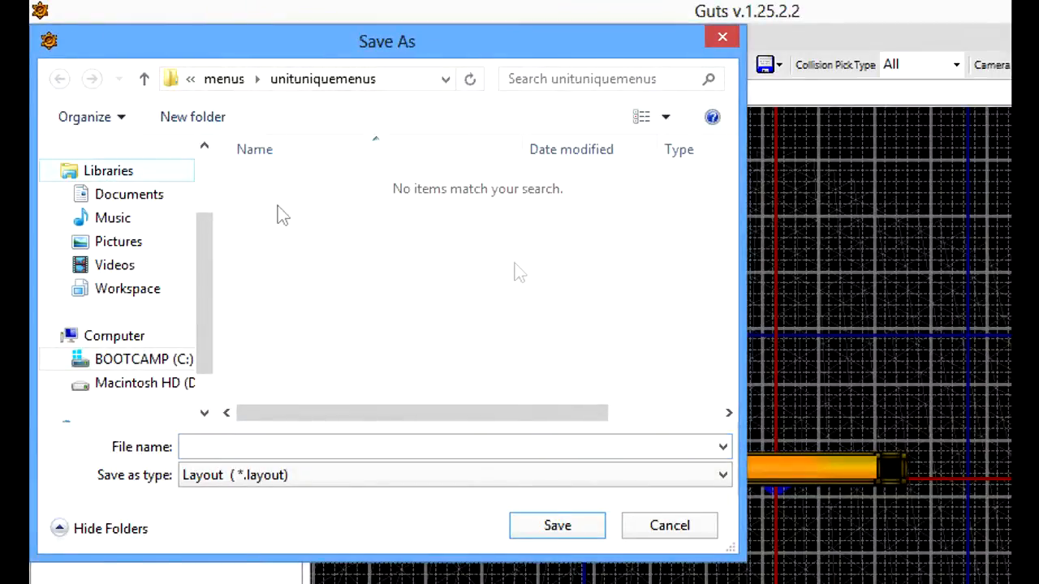
{"action": "left_click", "coordinate": [190, 79]}
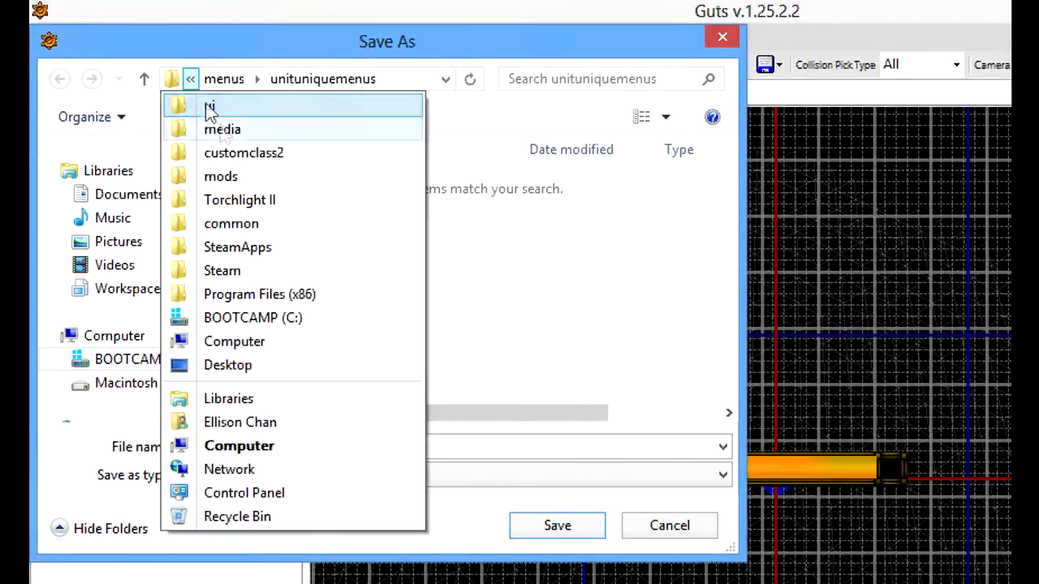
{"action": "left_click", "coordinate": [248, 154]}
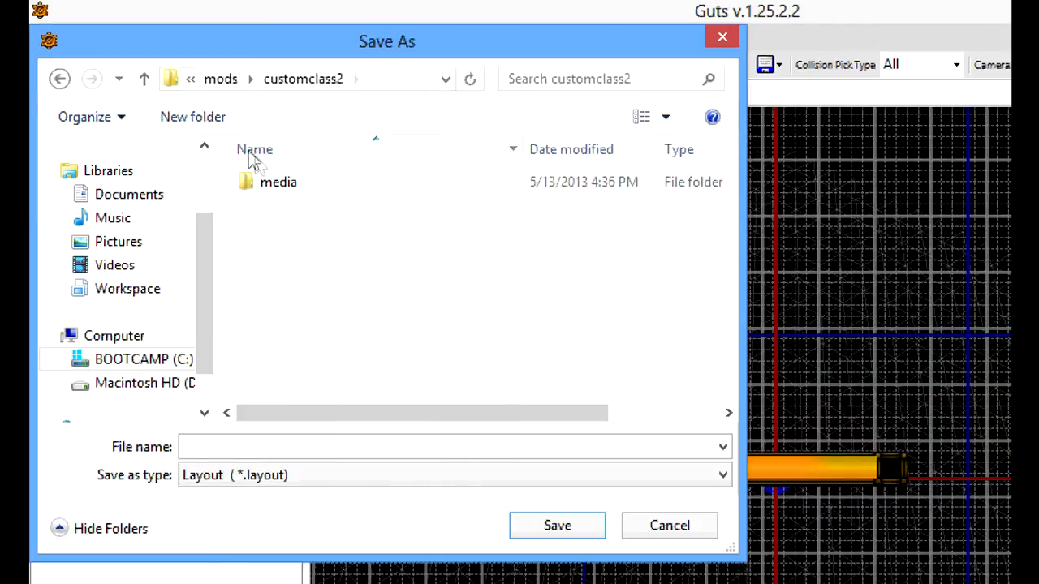
{"action": "double_click", "coordinate": [279, 193]}
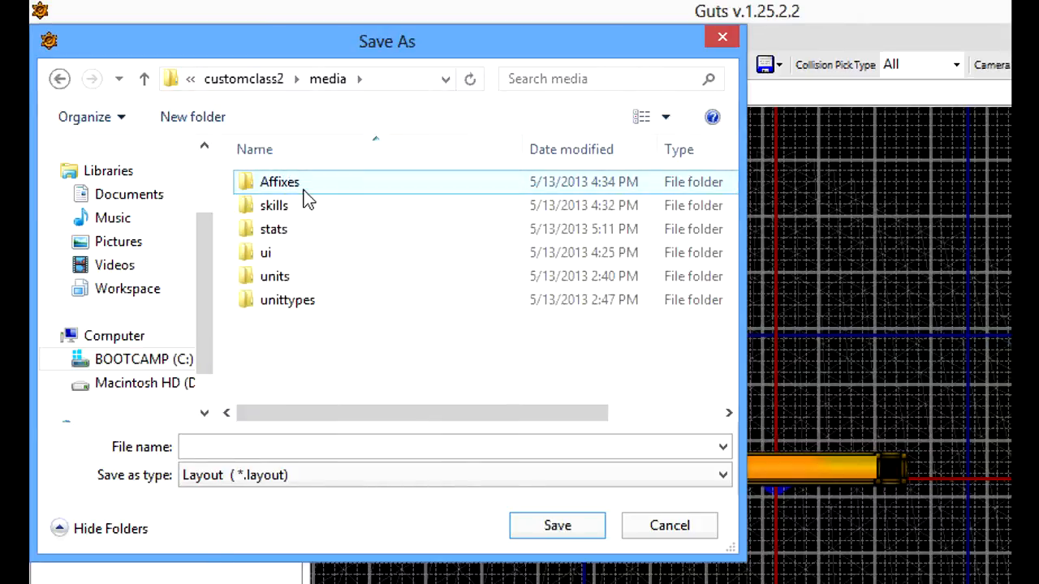
{"action": "double_click", "coordinate": [268, 252]}
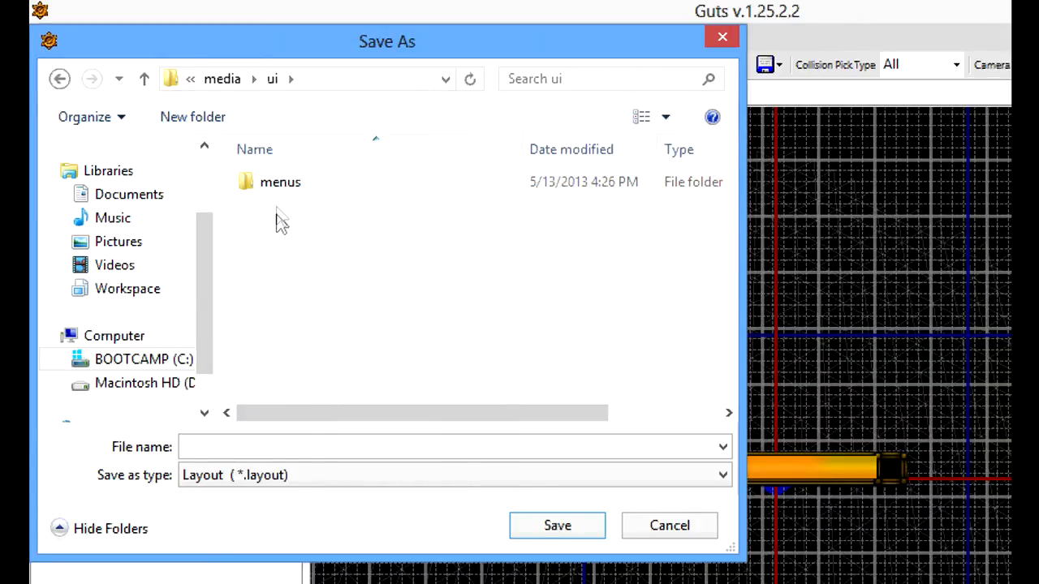
{"action": "left_click", "coordinate": [306, 193]}
{"action": "double_click", "coordinate": [304, 189]}
{"action": "left_click", "coordinate": [376, 192]}
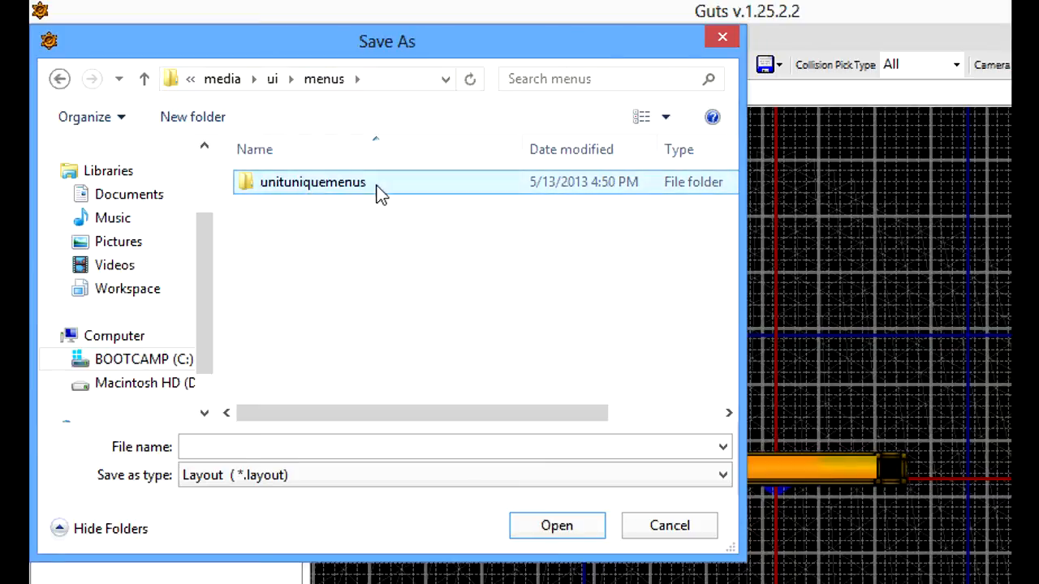
{"action": "double_click", "coordinate": [376, 193]}
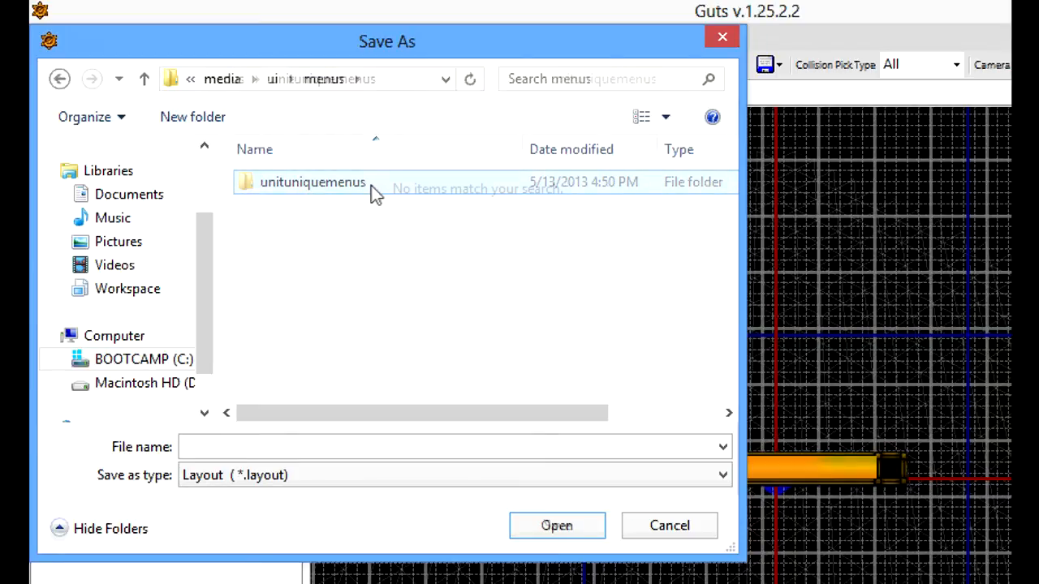
Step: Name the layout file combocounter and save it in the unituniquemenus folder
{"action": "left_click", "coordinate": [494, 446]}
{"action": "type", "text": "combo"}
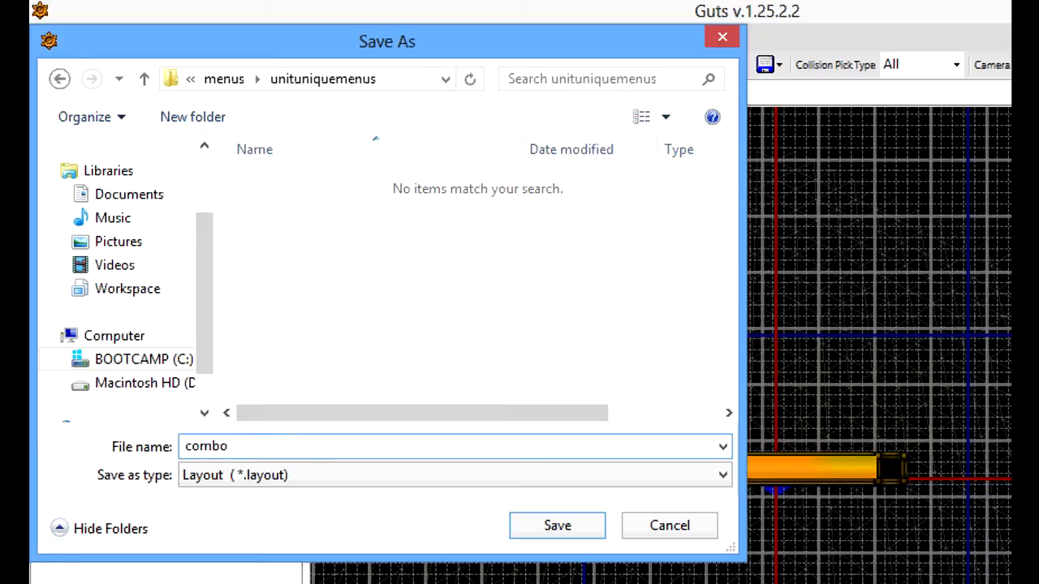
{"action": "type", "text": "counter"}
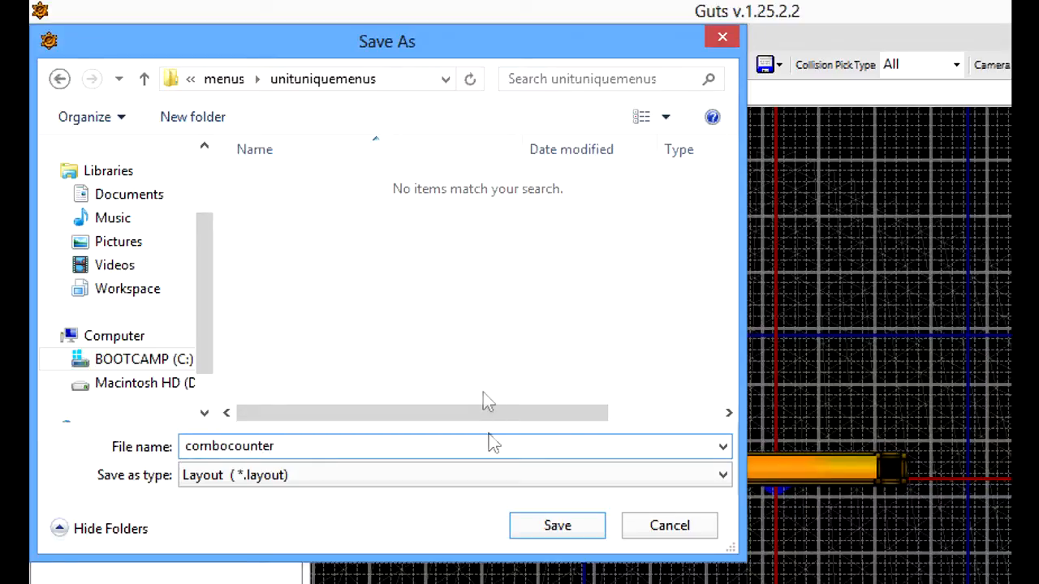
{"action": "left_click", "coordinate": [556, 526]}
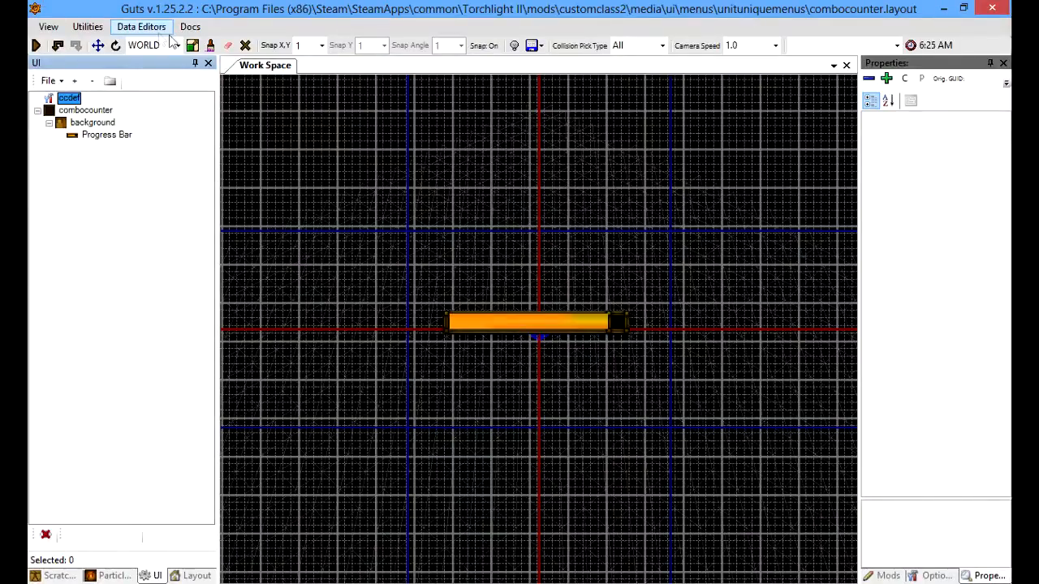
{"action": "left_click", "coordinate": [141, 26]}
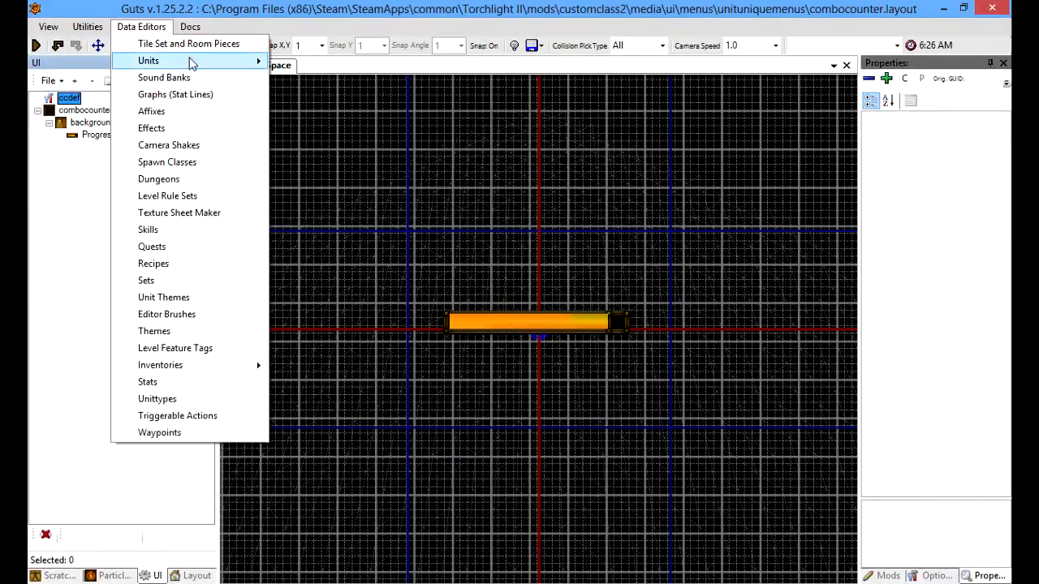
{"action": "mouse_move", "coordinate": [194, 64]}
{"action": "left_click", "coordinate": [310, 96]}
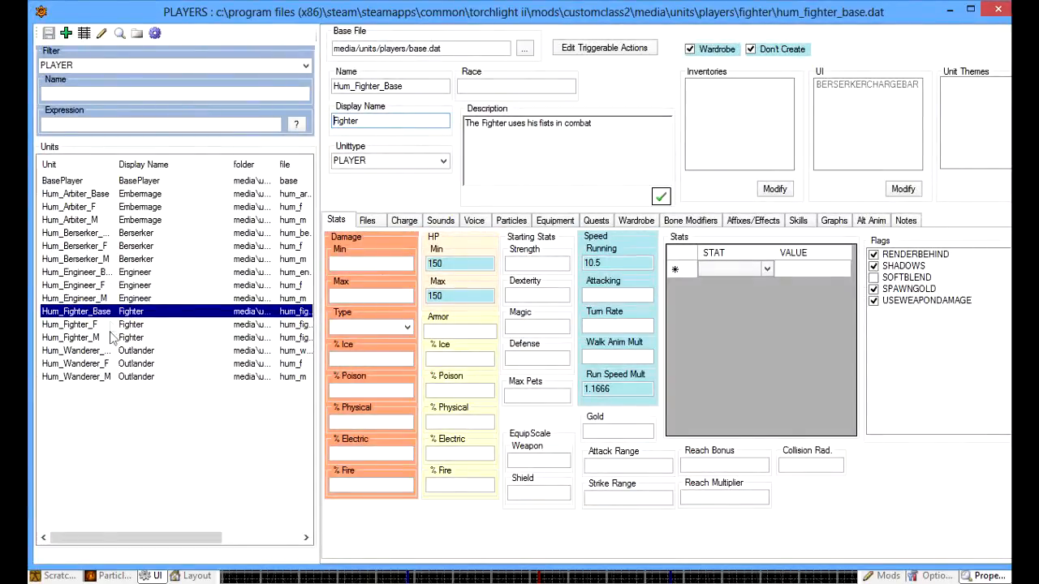
{"action": "left_click", "coordinate": [117, 315]}
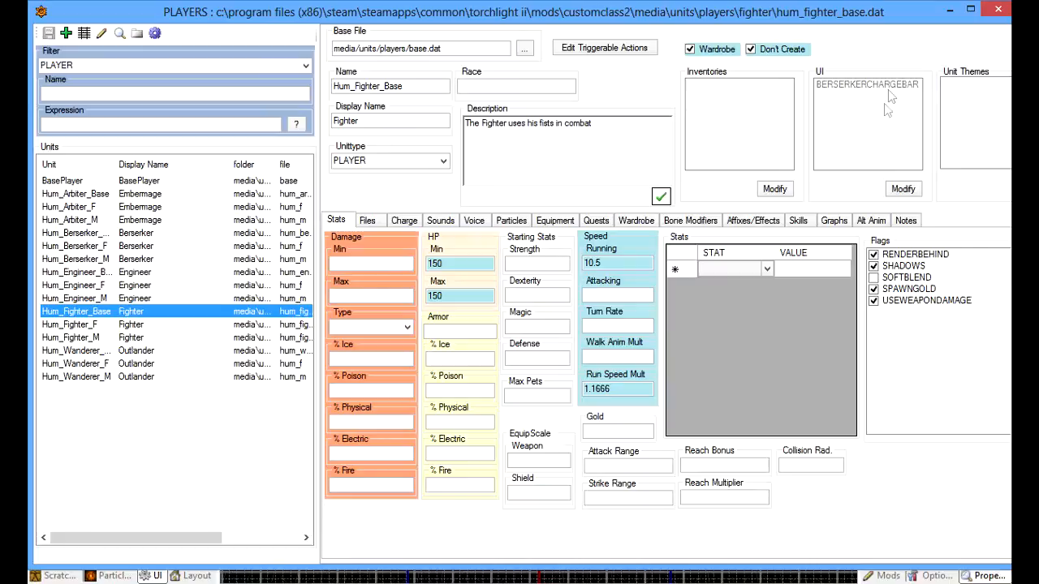
{"action": "left_click", "coordinate": [903, 189]}
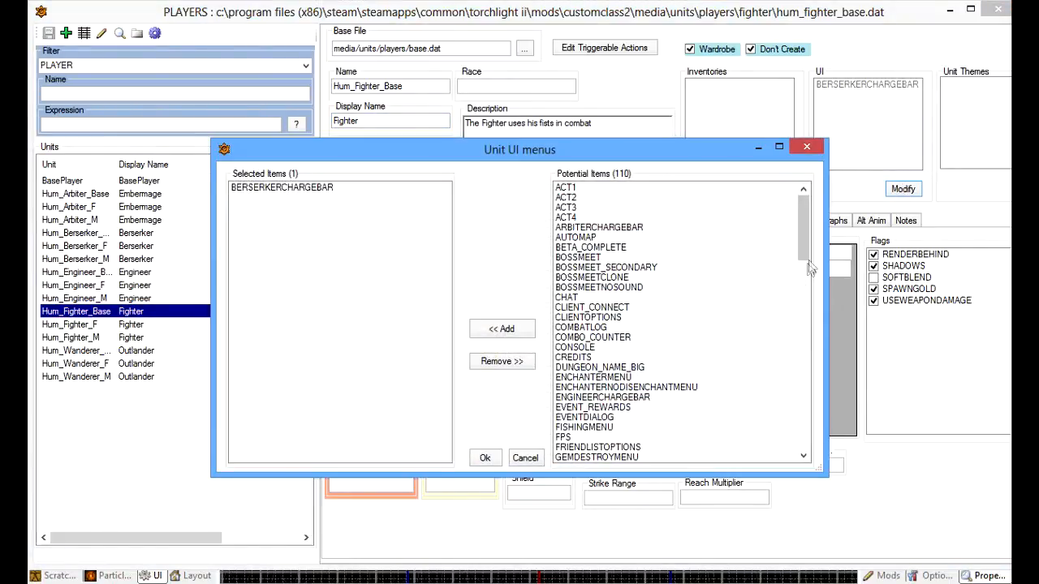
{"action": "left_click_drag", "start_coordinate": [799, 233], "coordinate": [808, 259]}
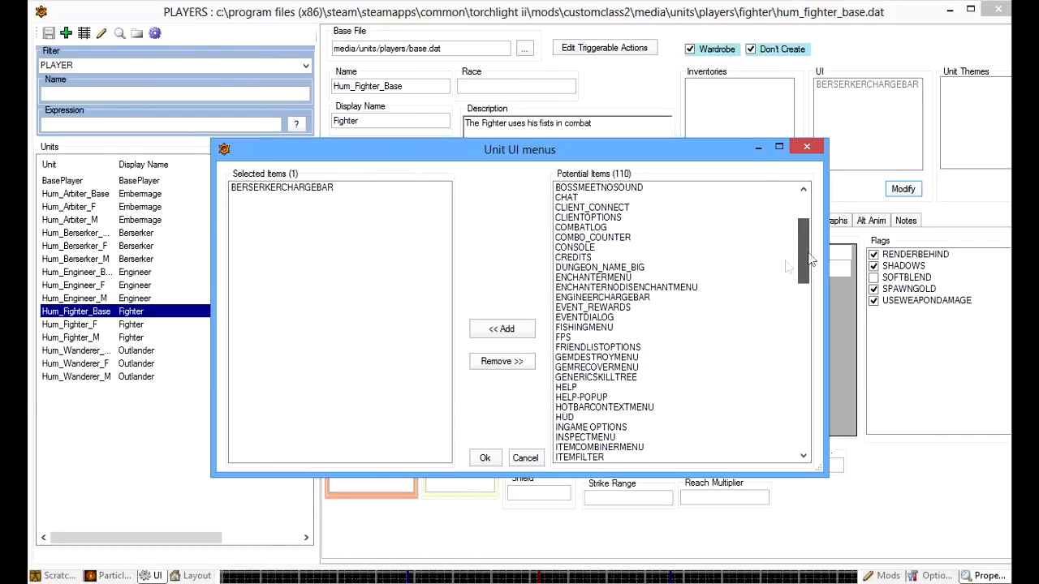
{"action": "left_click", "coordinate": [600, 237]}
{"action": "left_click", "coordinate": [503, 331]}
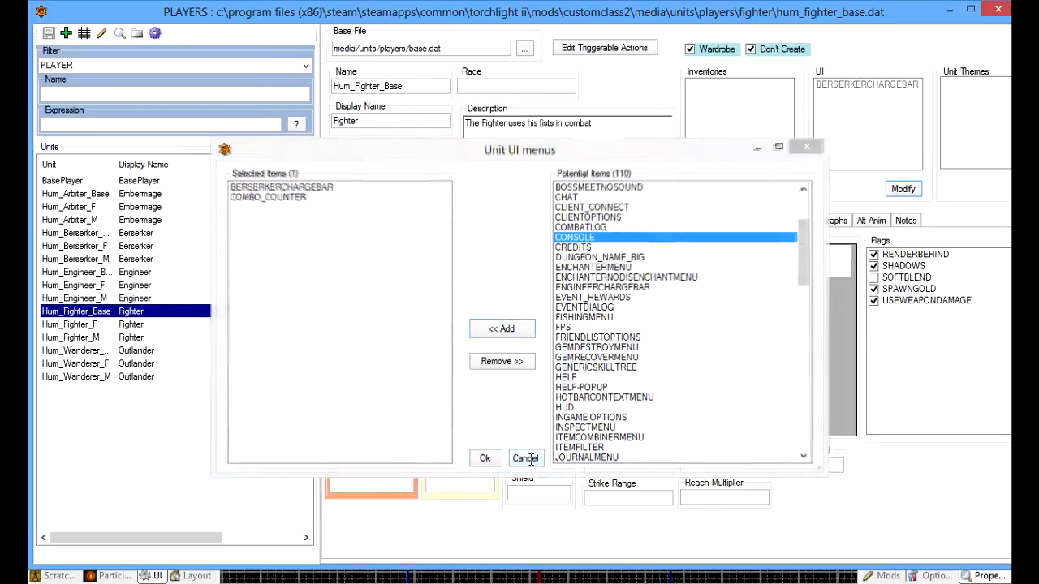
{"action": "left_click", "coordinate": [525, 459]}
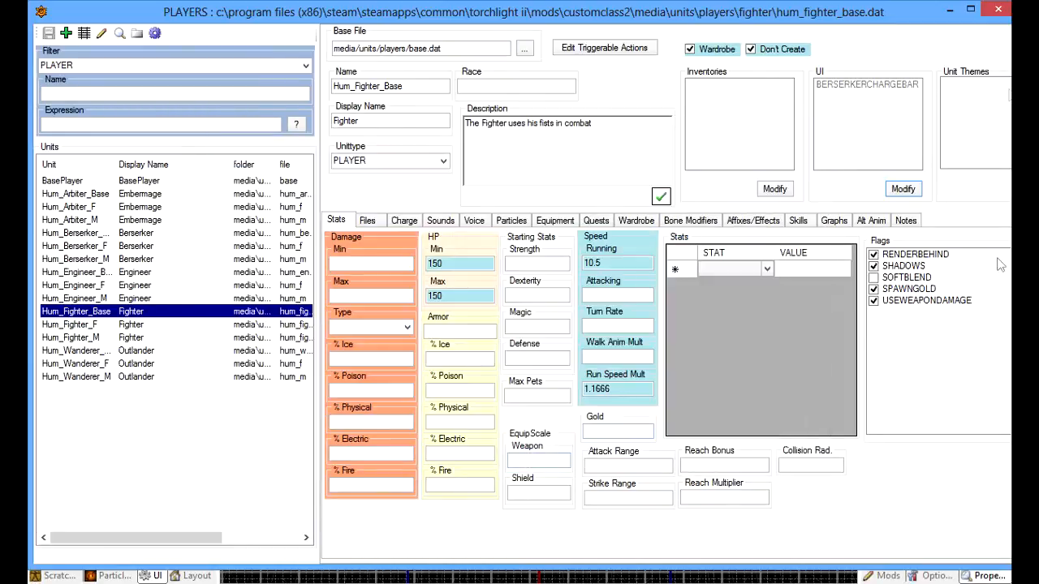
{"action": "left_click", "coordinate": [998, 9]}
Step: Reload the mod through the Current Mod setting, accept the required restart, and close the crashed Editor.exe
{"action": "left_click", "coordinate": [886, 576]}
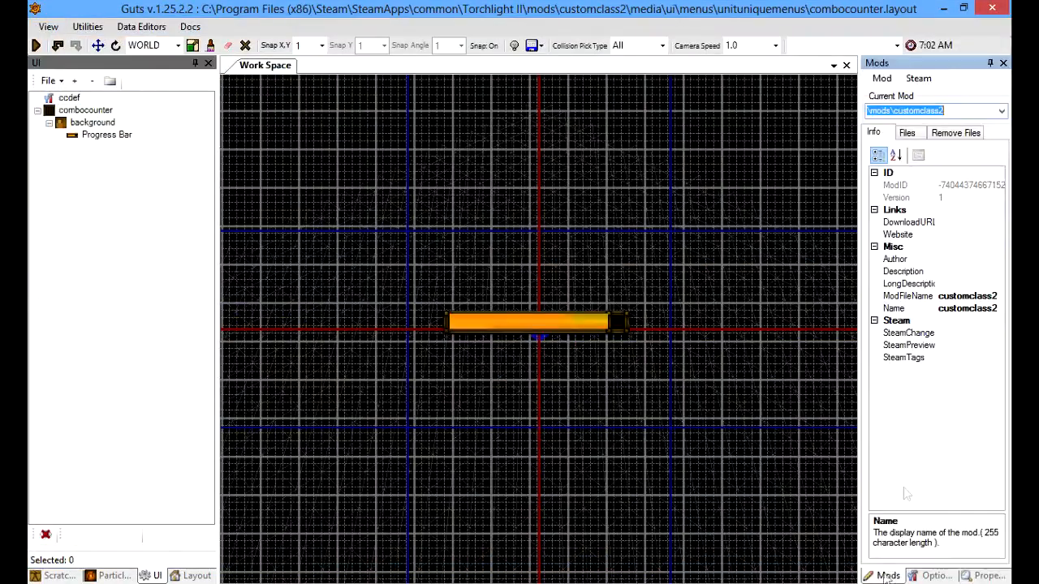
{"action": "left_click", "coordinate": [1001, 111]}
{"action": "left_click", "coordinate": [927, 133]}
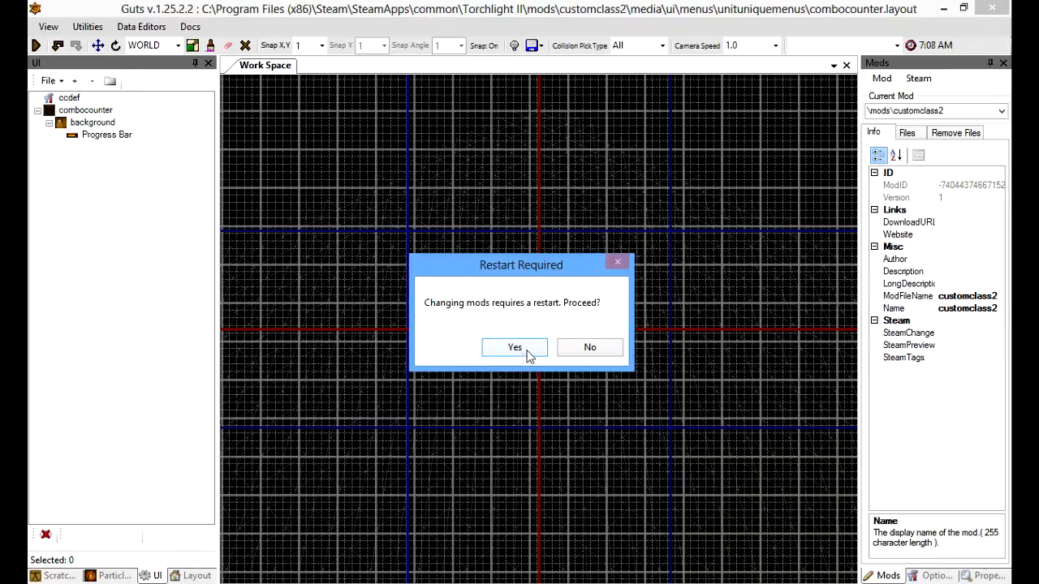
{"action": "left_click", "coordinate": [515, 348]}
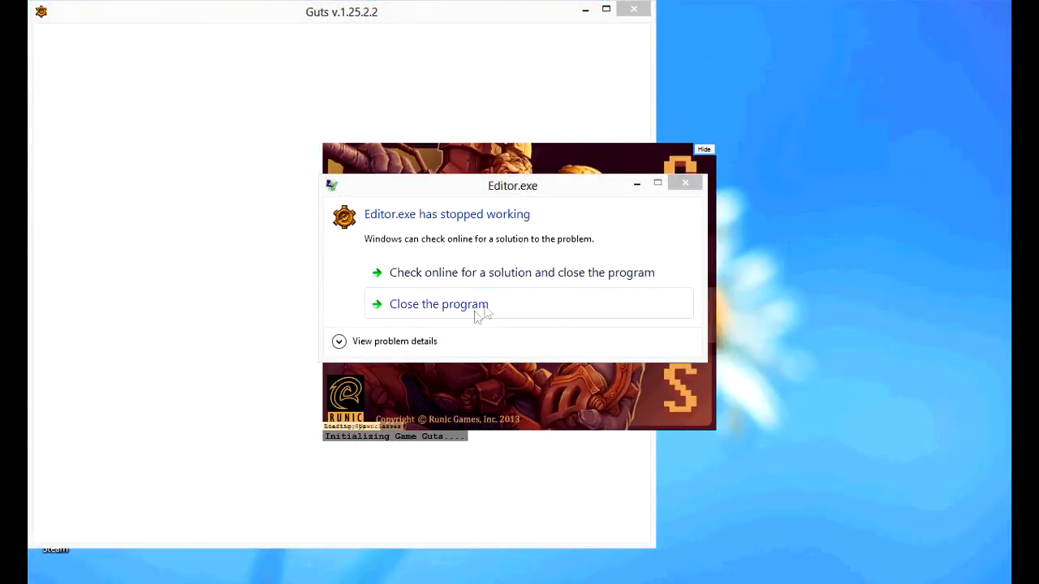
{"action": "left_click", "coordinate": [482, 308]}
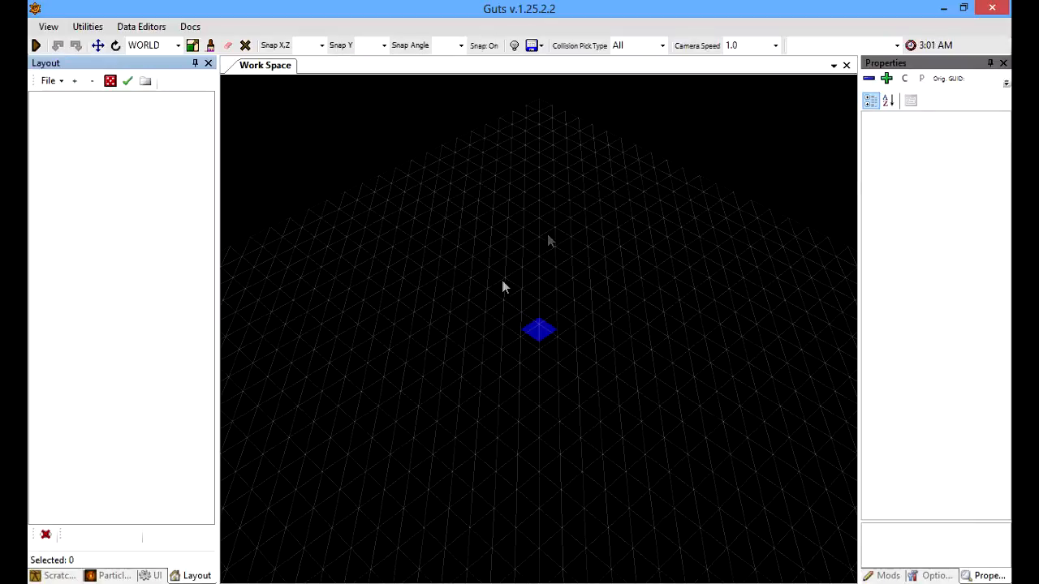
Step: Add COMBO_COUNTER to the Hum_Fighter_Base player unit's UI menus, save the unit, and close the Players editor
{"action": "left_click", "coordinate": [141, 27]}
{"action": "mouse_move", "coordinate": [230, 71]}
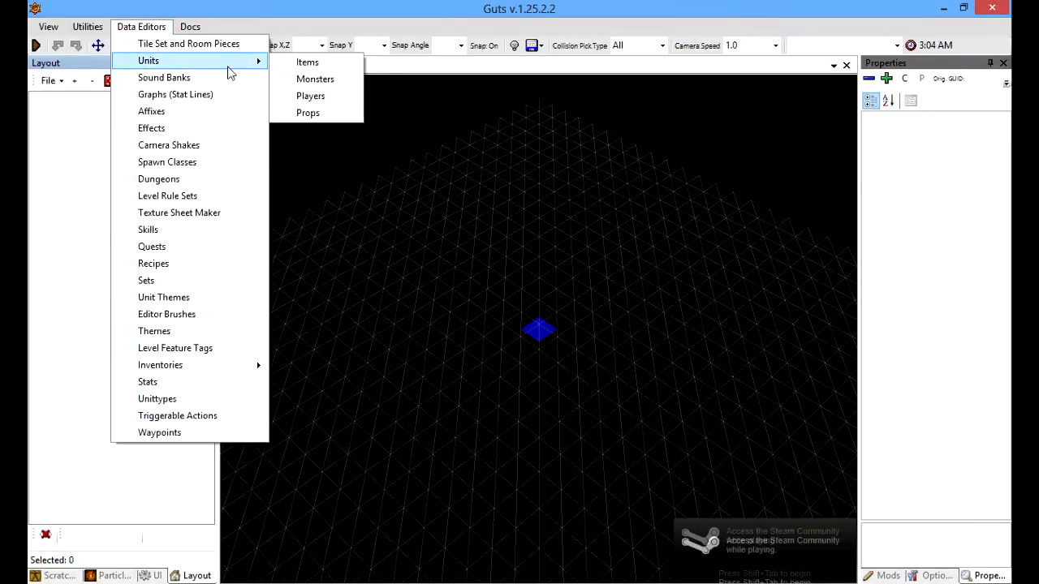
{"action": "left_click", "coordinate": [330, 99]}
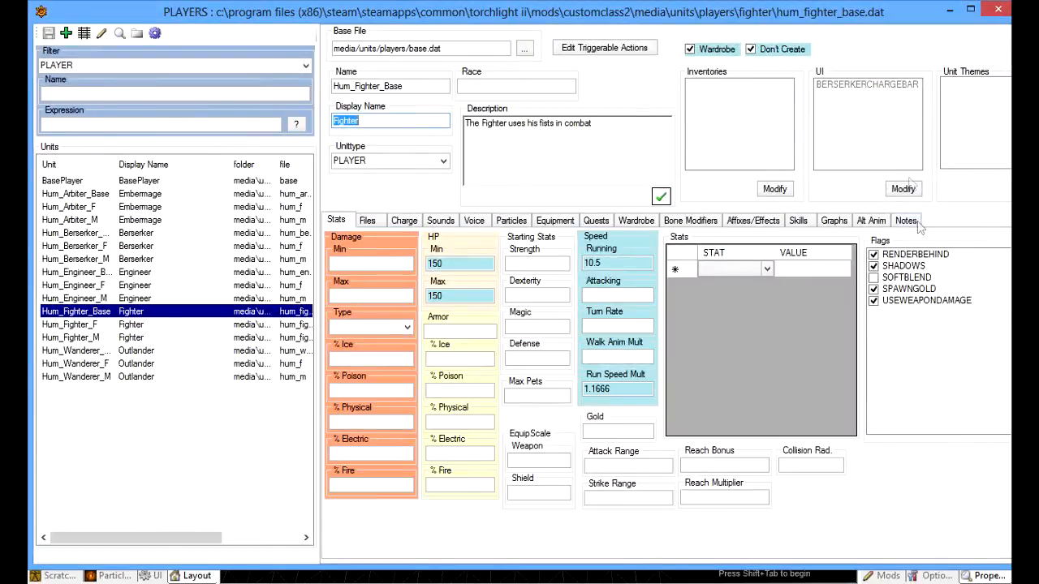
{"action": "left_click", "coordinate": [903, 189]}
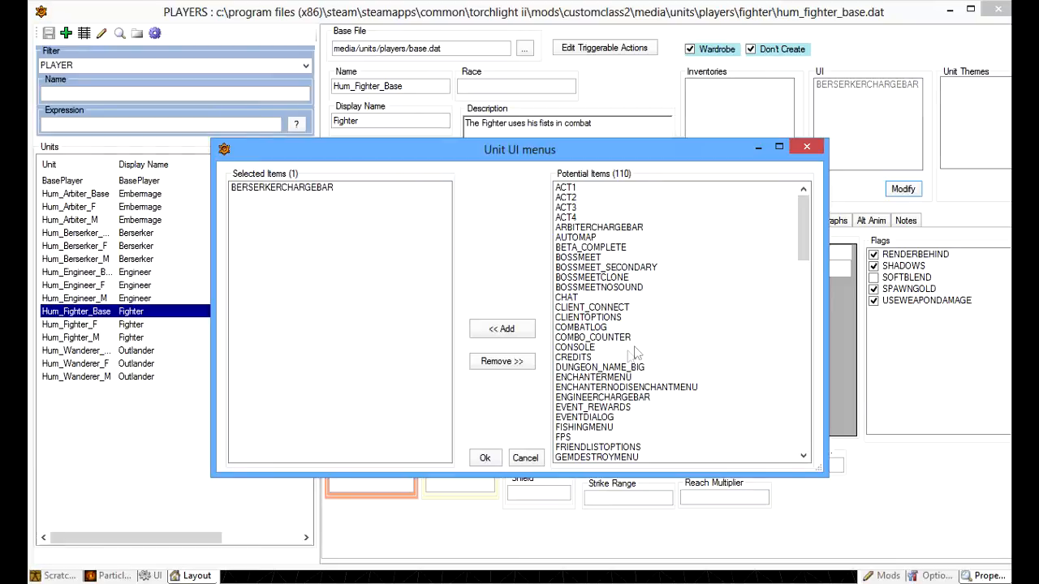
{"action": "left_click", "coordinate": [605, 337]}
{"action": "left_click", "coordinate": [525, 331]}
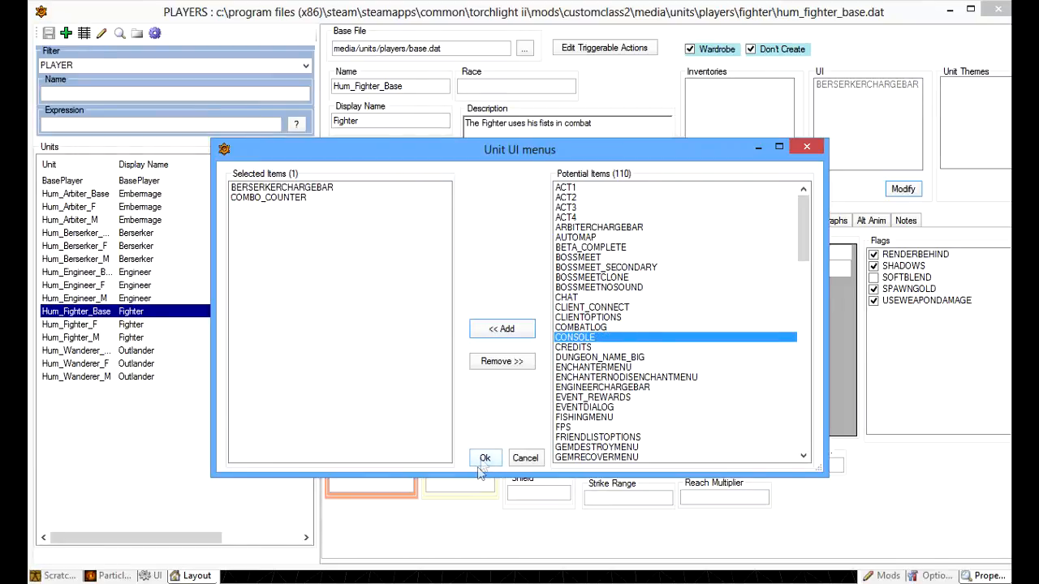
{"action": "left_click", "coordinate": [483, 458]}
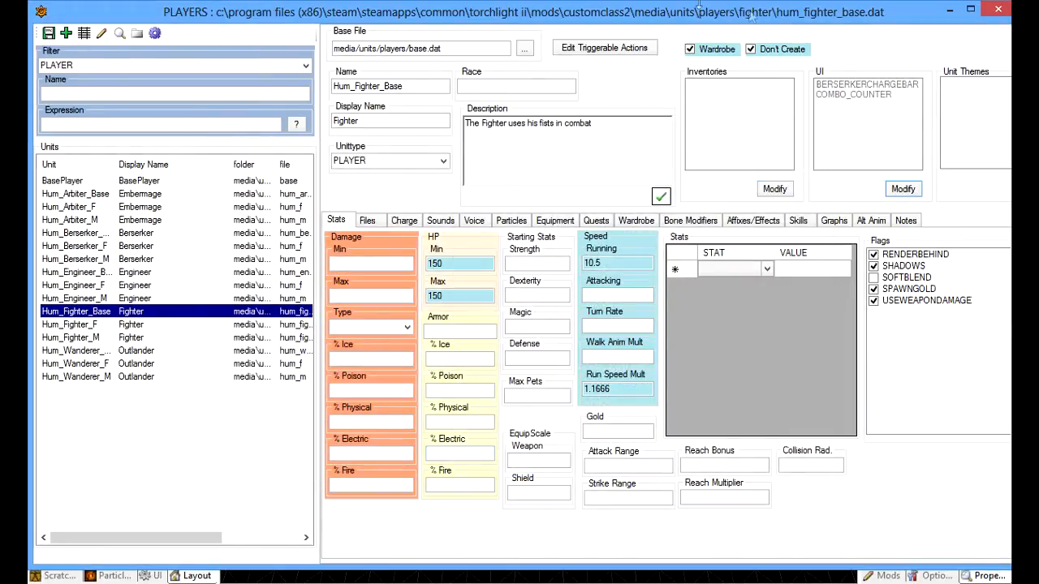
{"action": "left_click", "coordinate": [48, 34]}
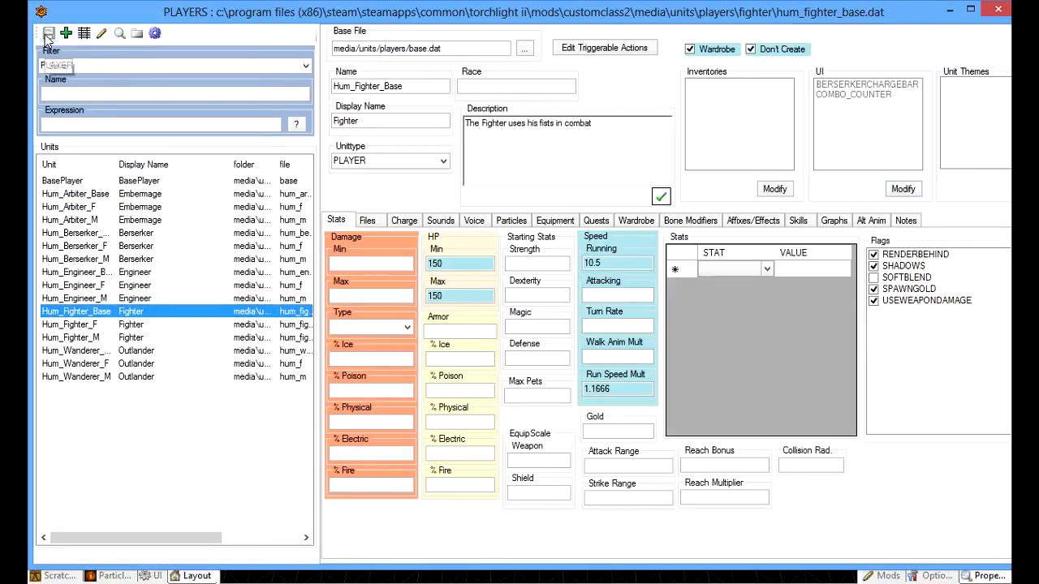
{"action": "left_click", "coordinate": [998, 12]}
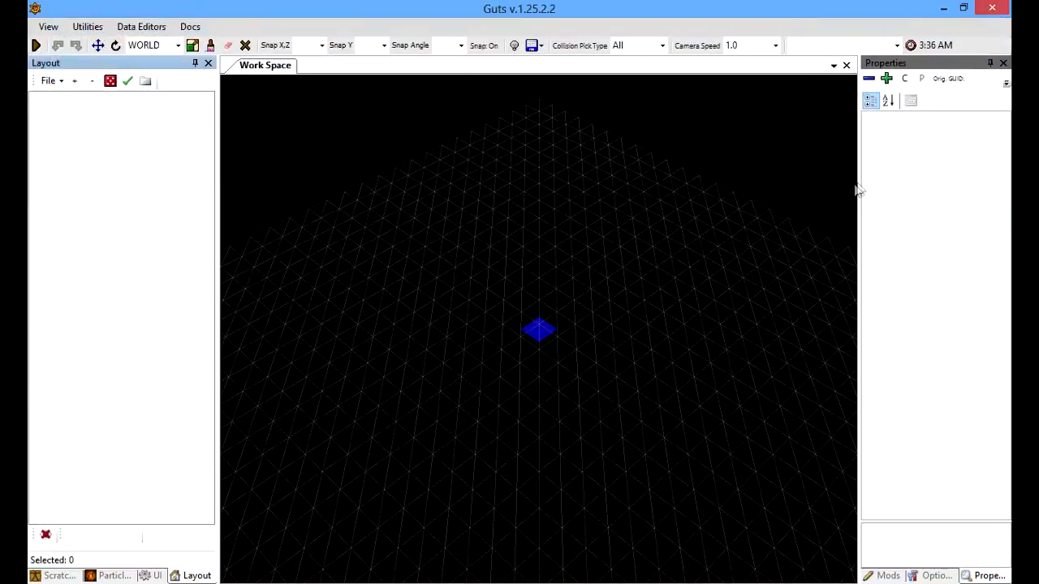
Step: Open the recent combocounter.layout from the customclass2 mod's unituniquemenus folder in the UI editor
{"action": "left_click", "coordinate": [57, 81]}
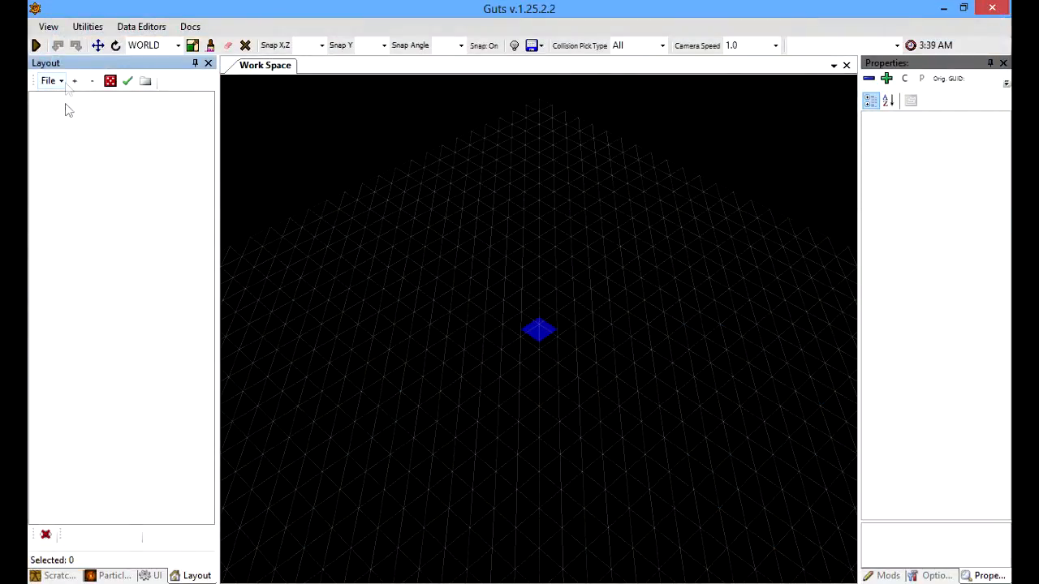
{"action": "left_click", "coordinate": [58, 83]}
{"action": "key", "text": "Escape"}
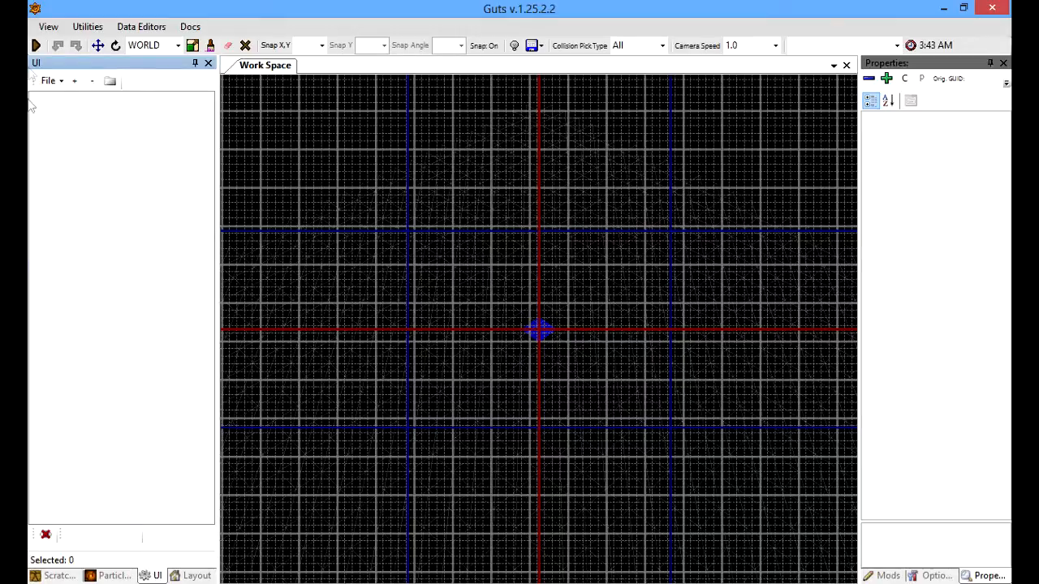
{"action": "left_click", "coordinate": [48, 81]}
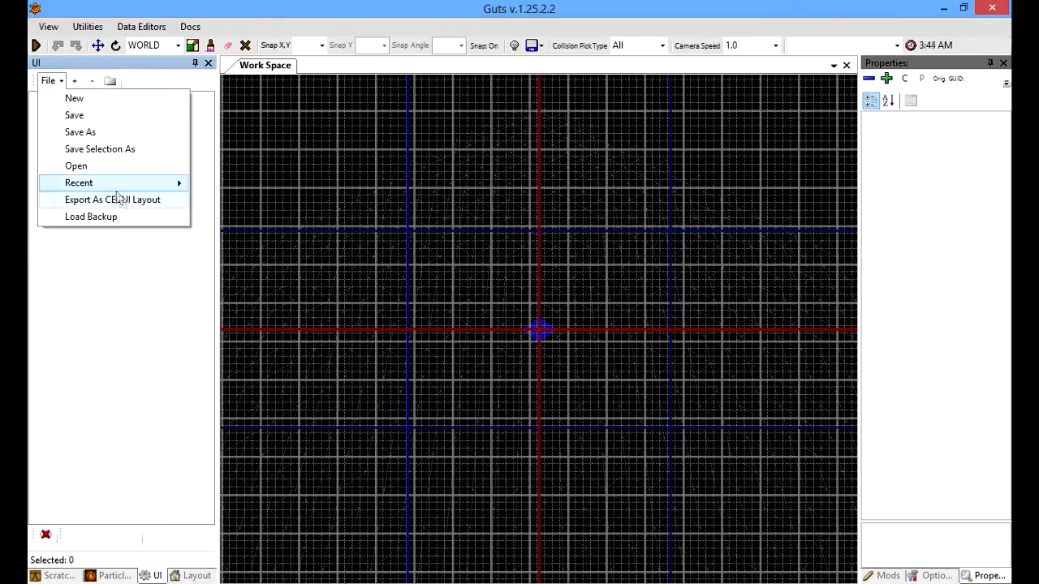
{"action": "mouse_move", "coordinate": [126, 185]}
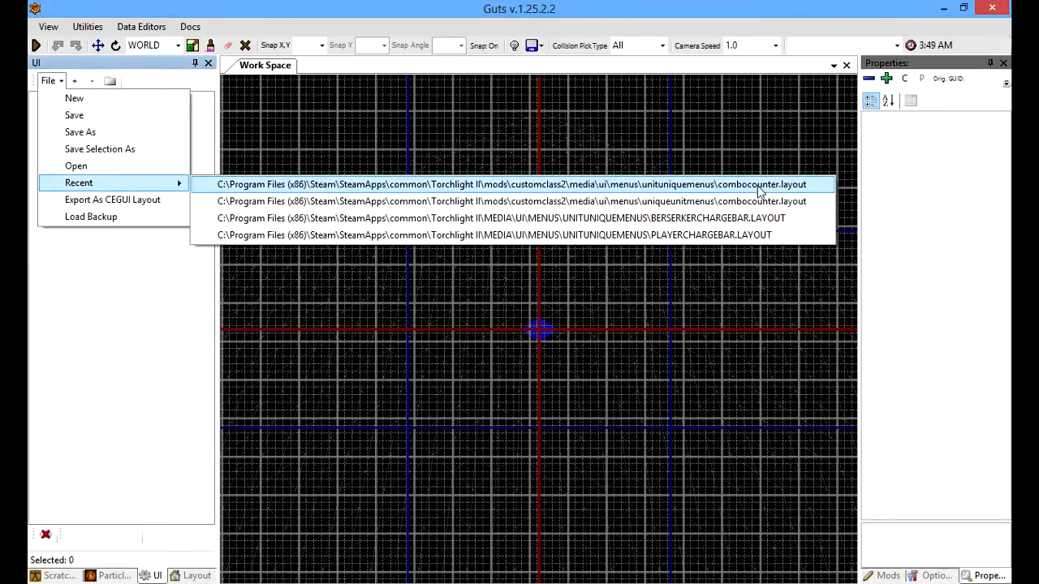
{"action": "left_click", "coordinate": [761, 190]}
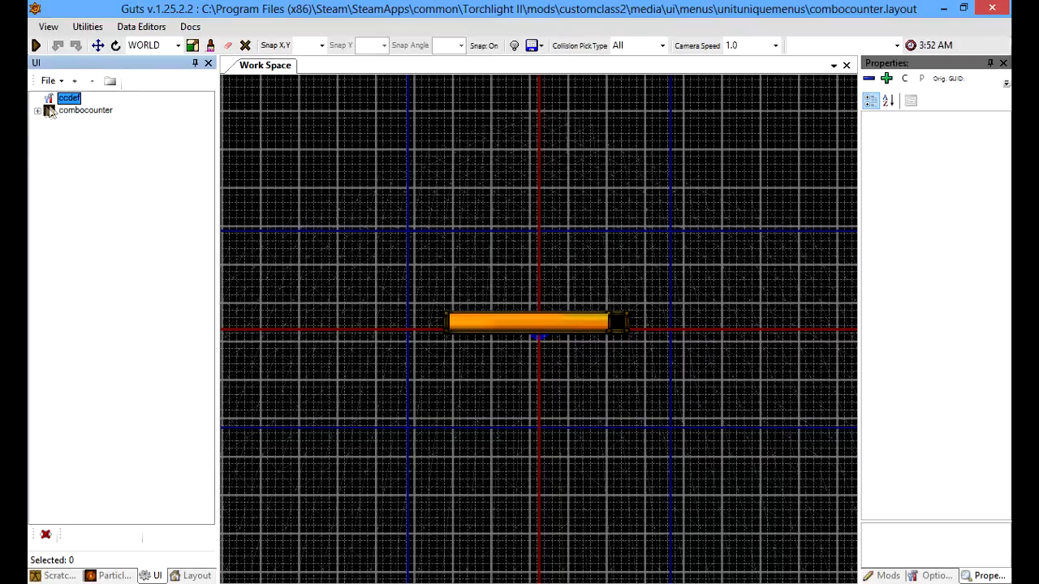
Step: Set the type of the Progress Bar under the combocounter background to Left to Right and save the layout
{"action": "double_click", "coordinate": [50, 111]}
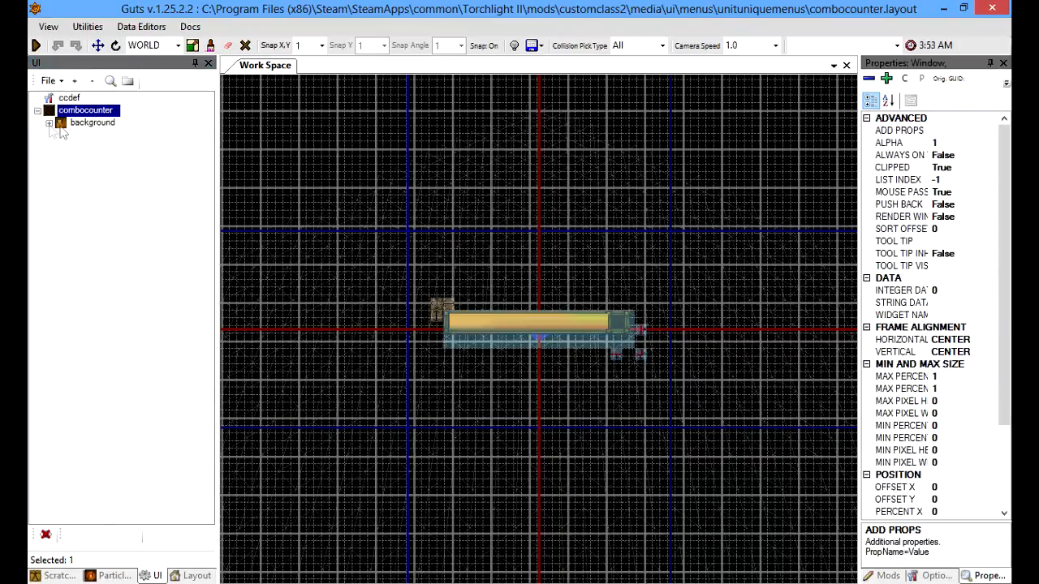
{"action": "left_click", "coordinate": [50, 123]}
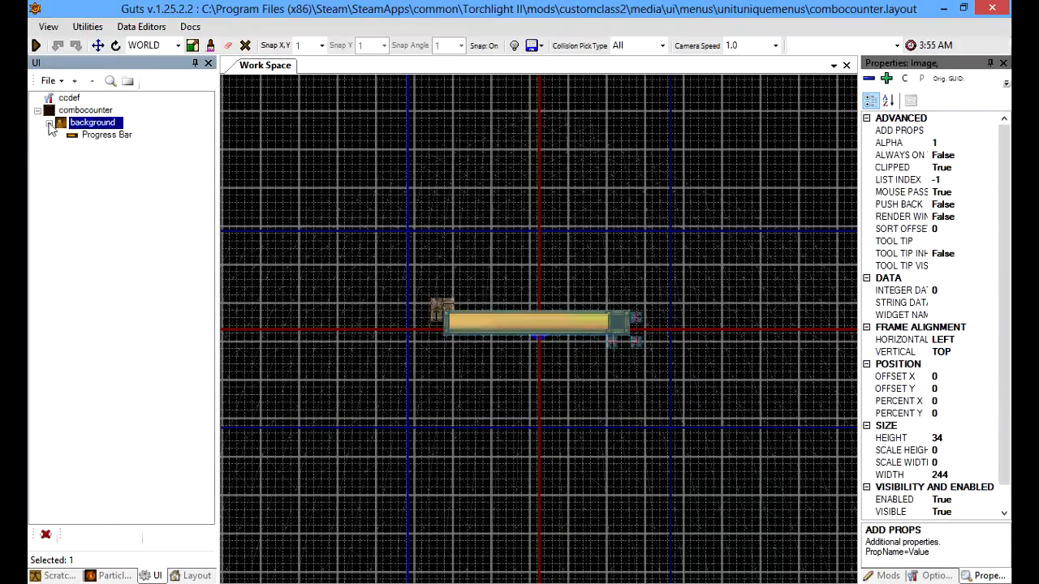
{"action": "left_click", "coordinate": [95, 135]}
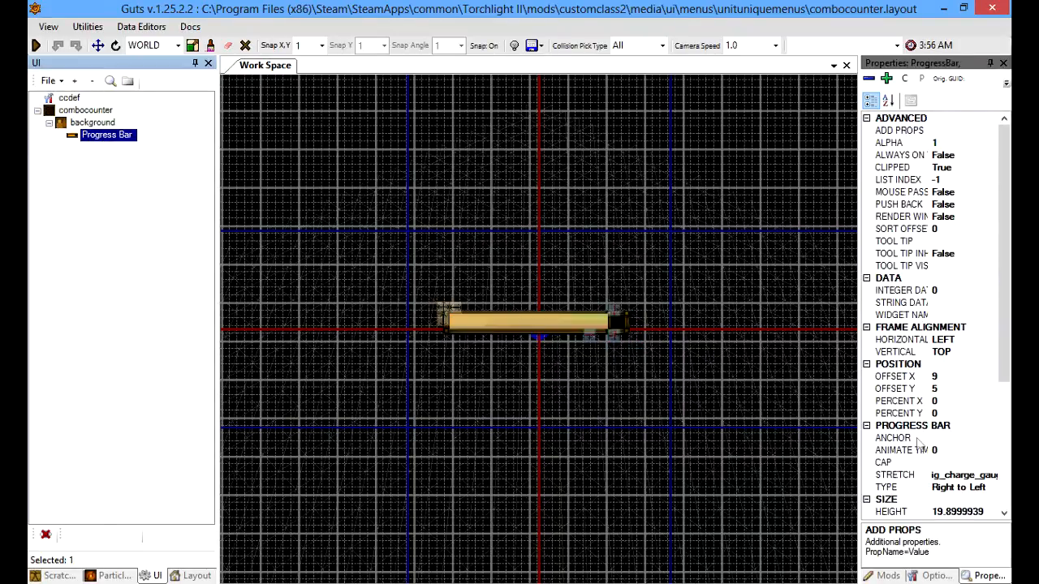
{"action": "left_click", "coordinate": [991, 488]}
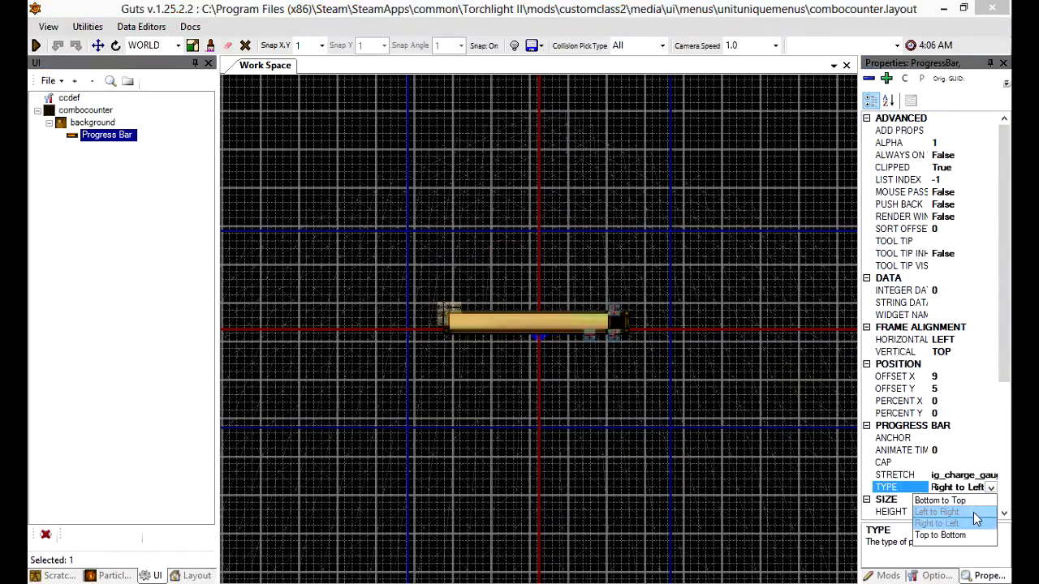
{"action": "left_click", "coordinate": [980, 512]}
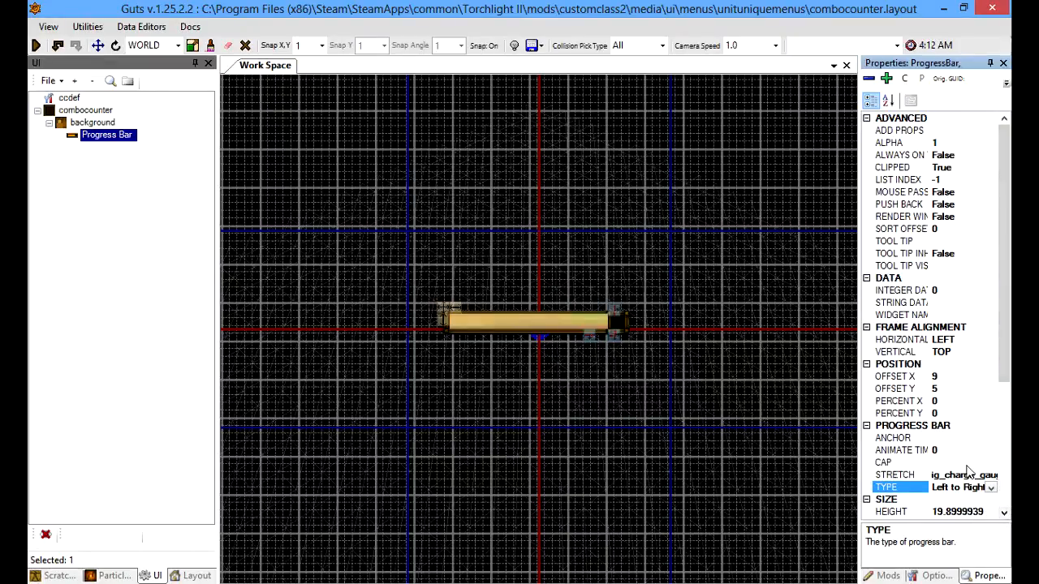
{"action": "left_click", "coordinate": [971, 464]}
{"action": "left_click", "coordinate": [49, 80]}
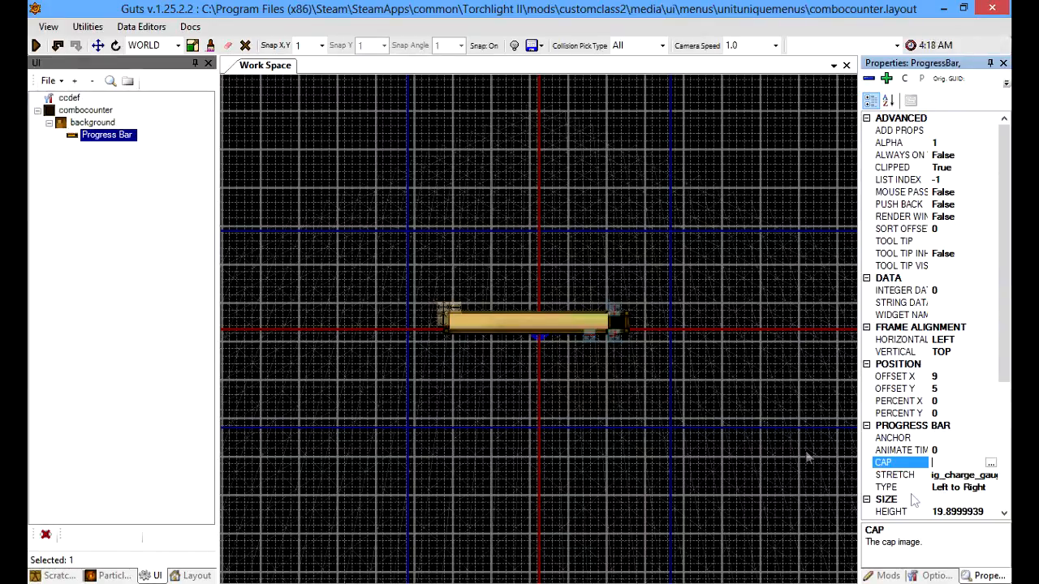
Step: Reload the customclass2 mod, accept the required restart, and close the crashed Editor.exe
{"action": "left_click", "coordinate": [888, 576]}
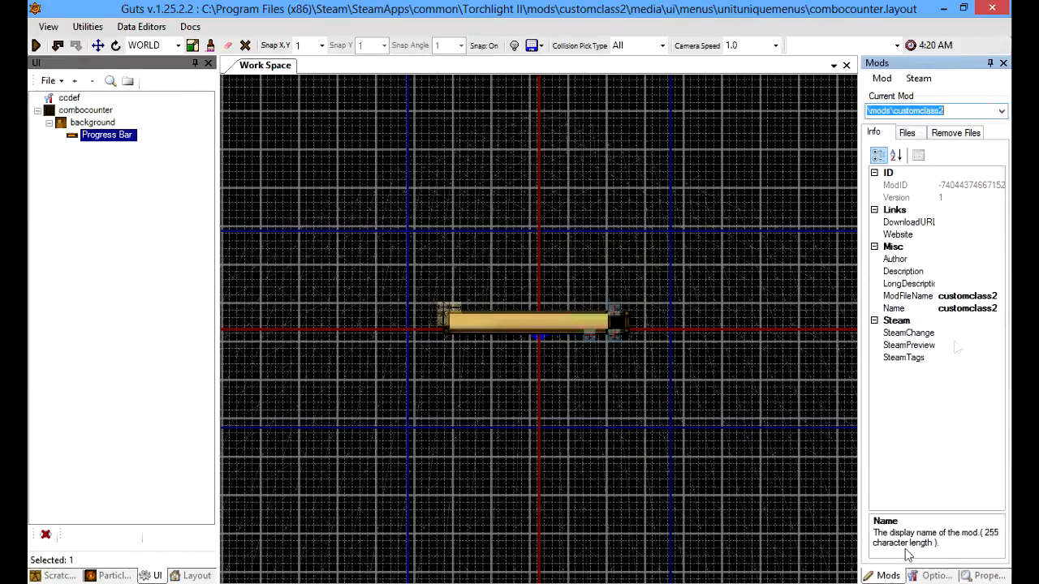
{"action": "left_click", "coordinate": [1001, 112]}
{"action": "left_click", "coordinate": [927, 136]}
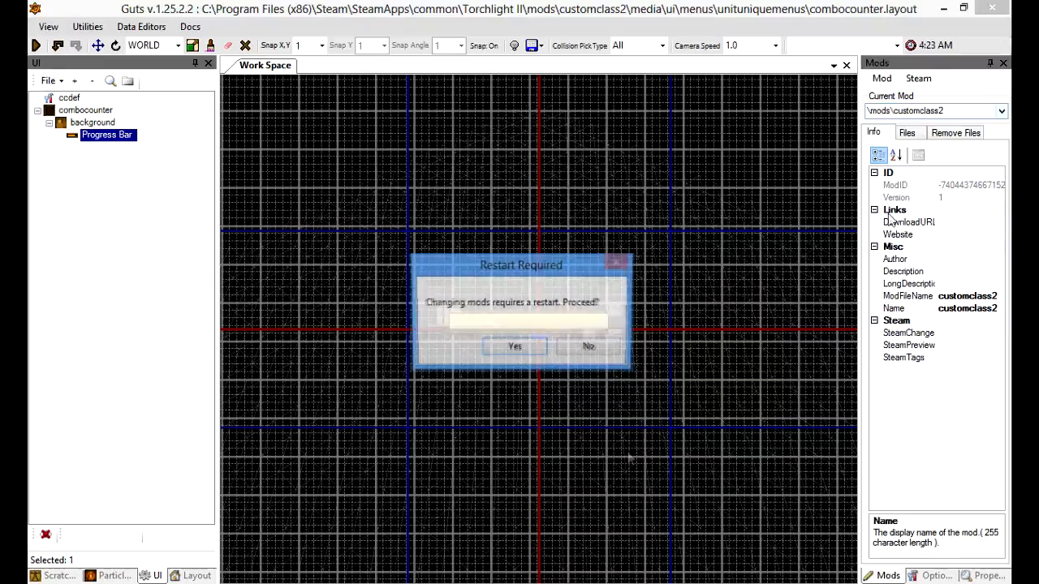
{"action": "left_click", "coordinate": [531, 349]}
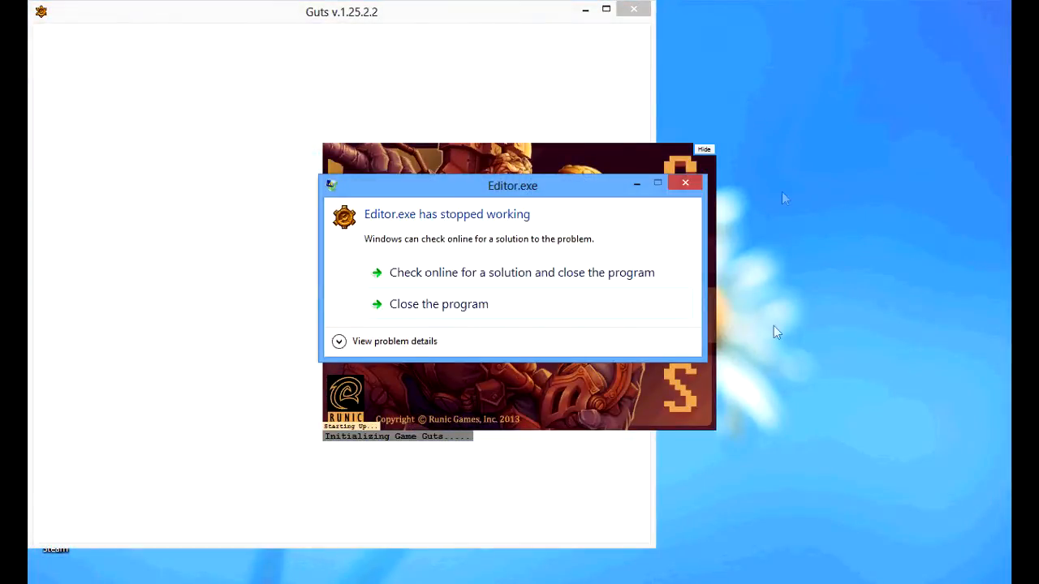
{"action": "left_click", "coordinate": [584, 302]}
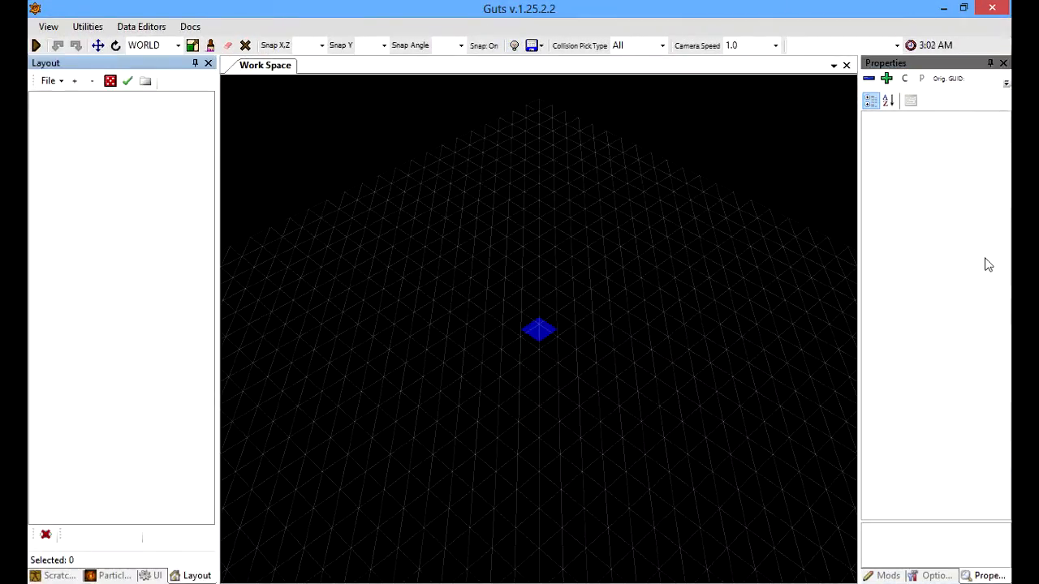
Step: Check the UI menus assigned to Hum_Fighter_Base in the Players editor, then close the editor
{"action": "left_click", "coordinate": [162, 26]}
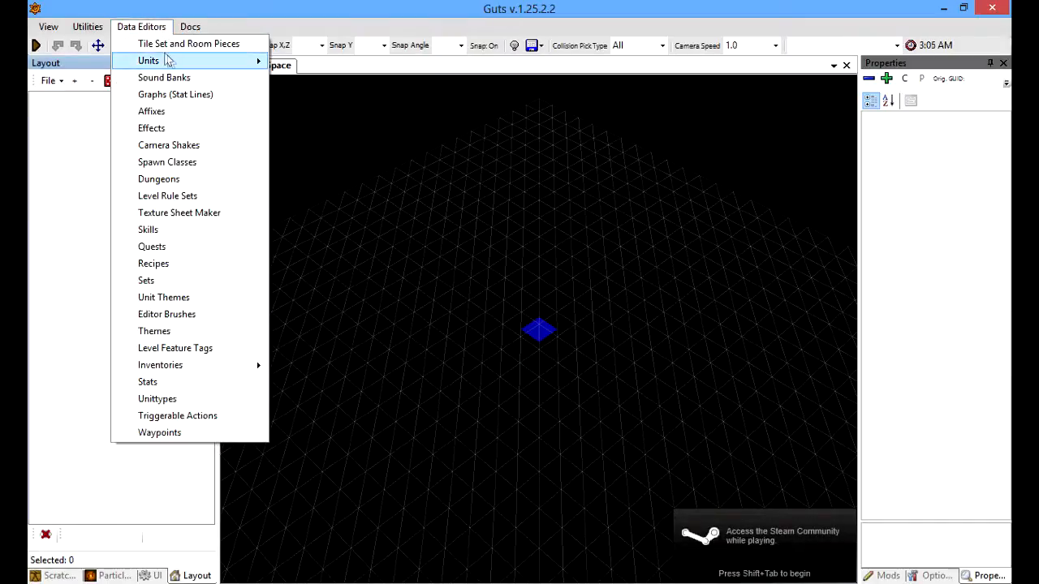
{"action": "mouse_move", "coordinate": [169, 60]}
{"action": "left_click", "coordinate": [340, 95]}
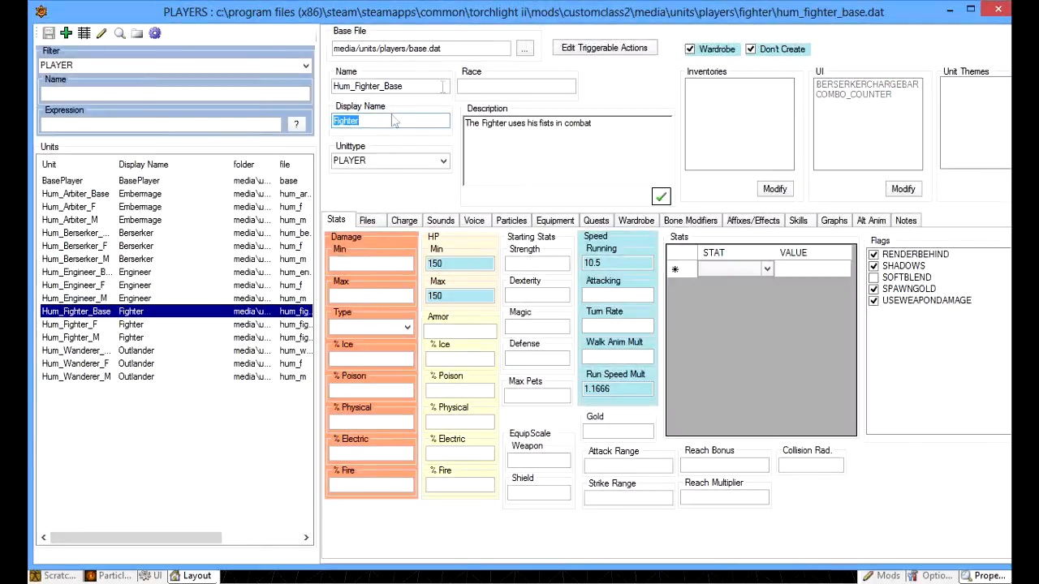
{"action": "left_click", "coordinate": [997, 9]}
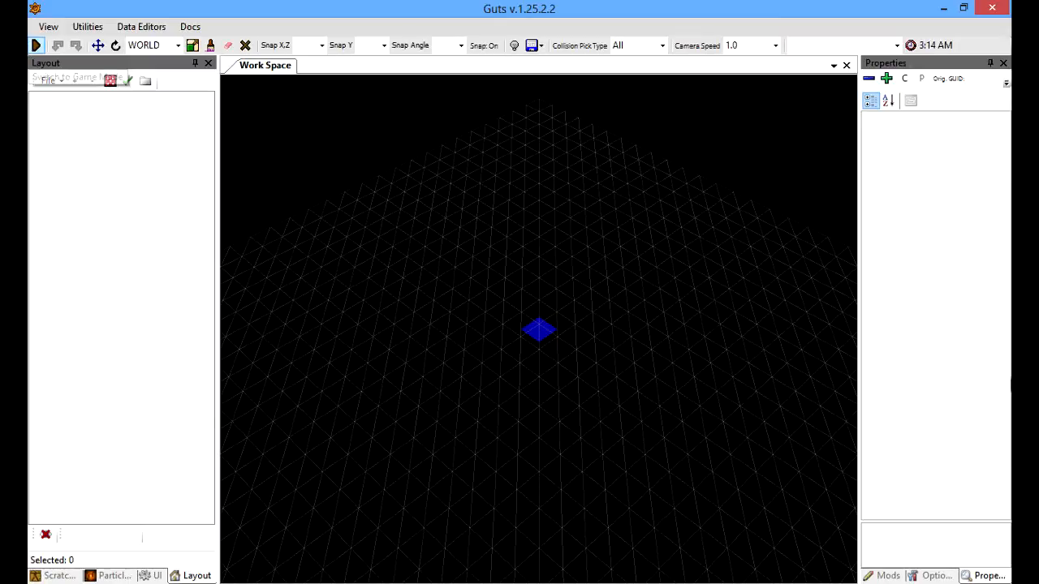
Step: Test the combo counter in game mode by moving the character and attacking the PunchBag, then return to editing mode
{"action": "left_click", "coordinate": [36, 46]}
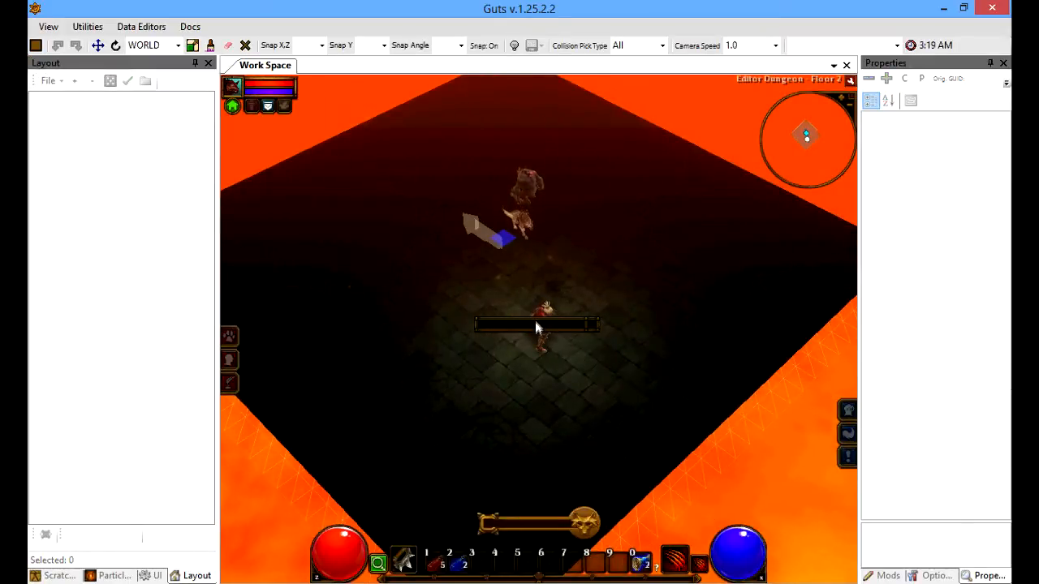
{"action": "left_click", "coordinate": [619, 218]}
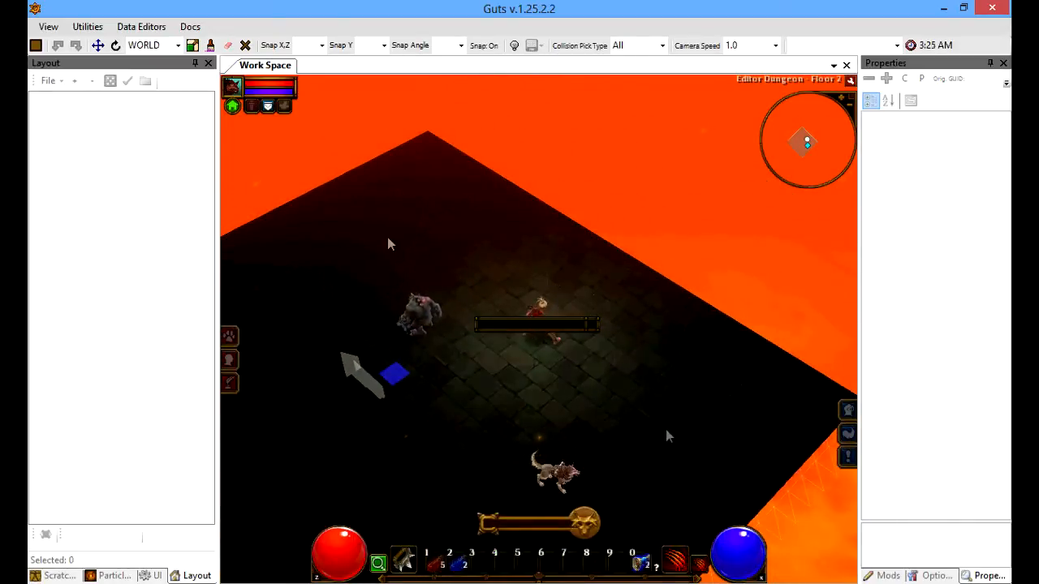
{"action": "left_click", "coordinate": [430, 293]}
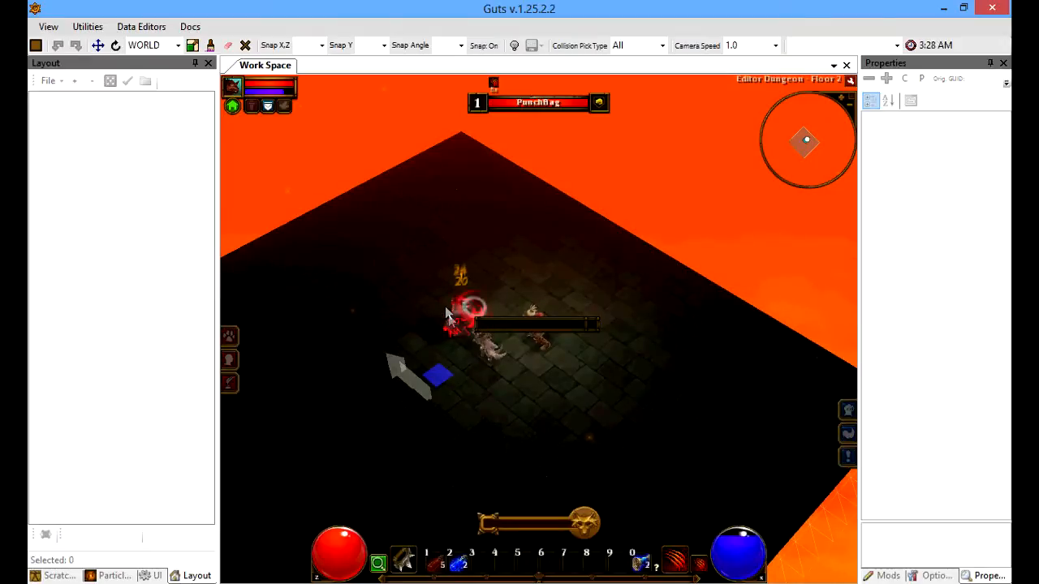
{"action": "left_click", "coordinate": [37, 46]}
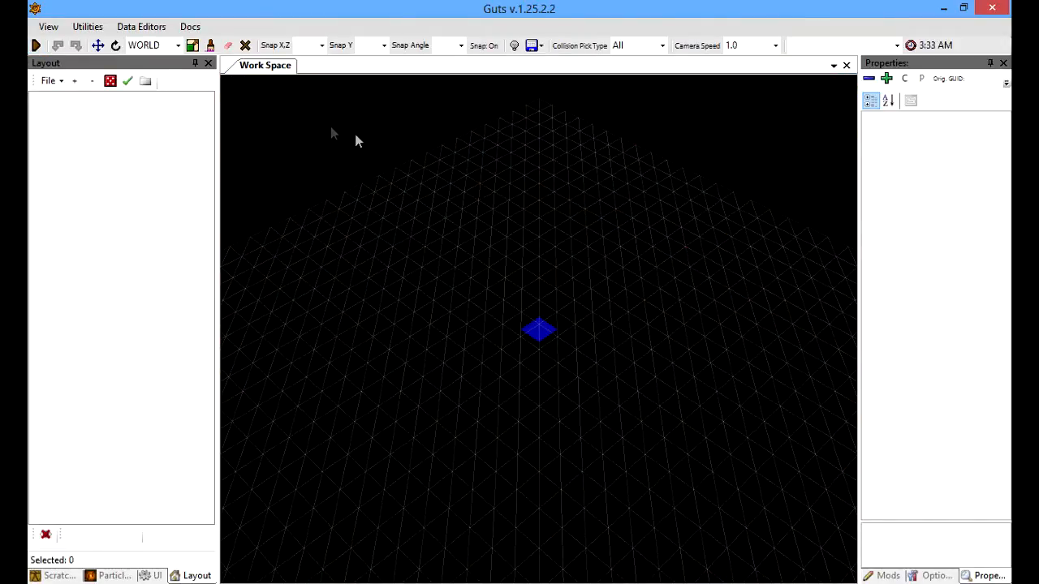
Step: Open the skill editor, filter the skills to media/skills/fighter, and clear the expression filter
{"action": "left_click", "coordinate": [144, 27]}
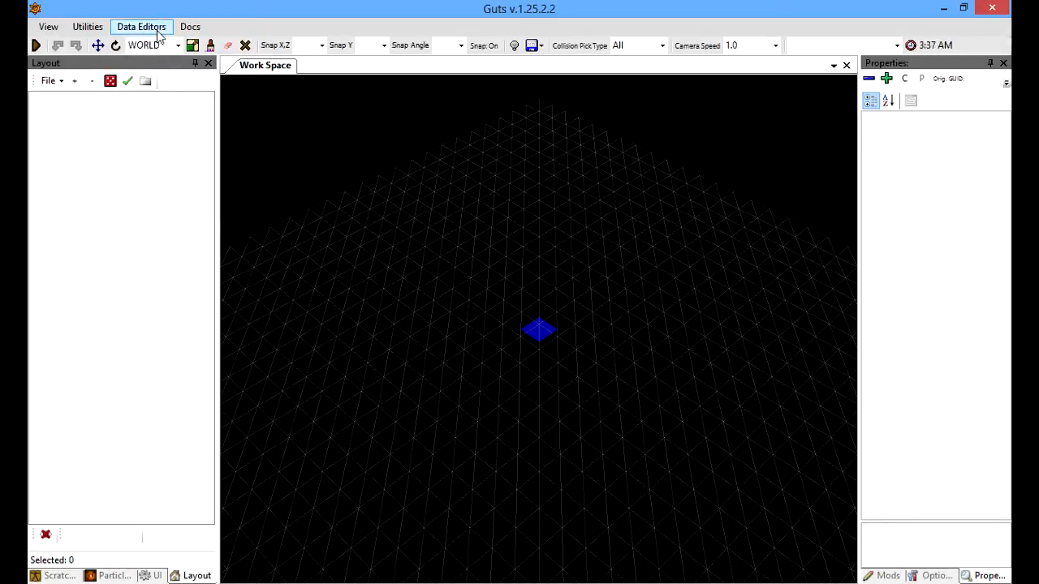
{"action": "left_click", "coordinate": [155, 29]}
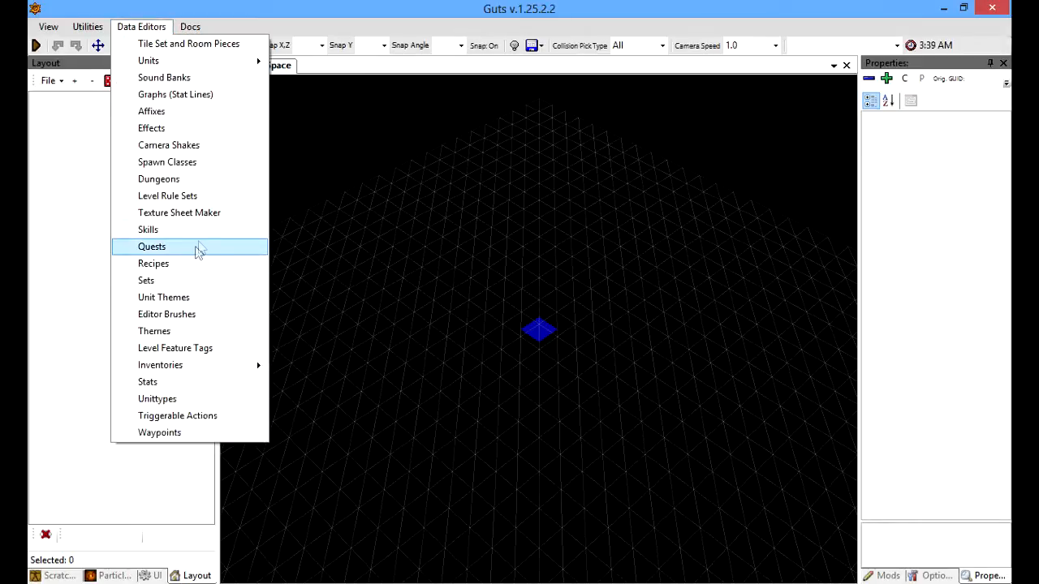
{"action": "left_click", "coordinate": [204, 234]}
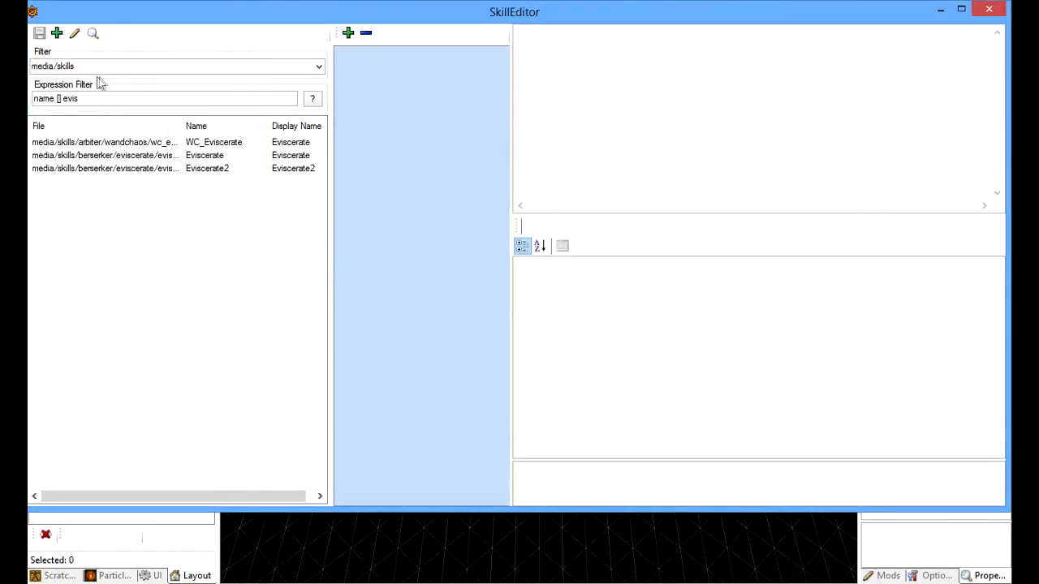
{"action": "left_click", "coordinate": [319, 68]}
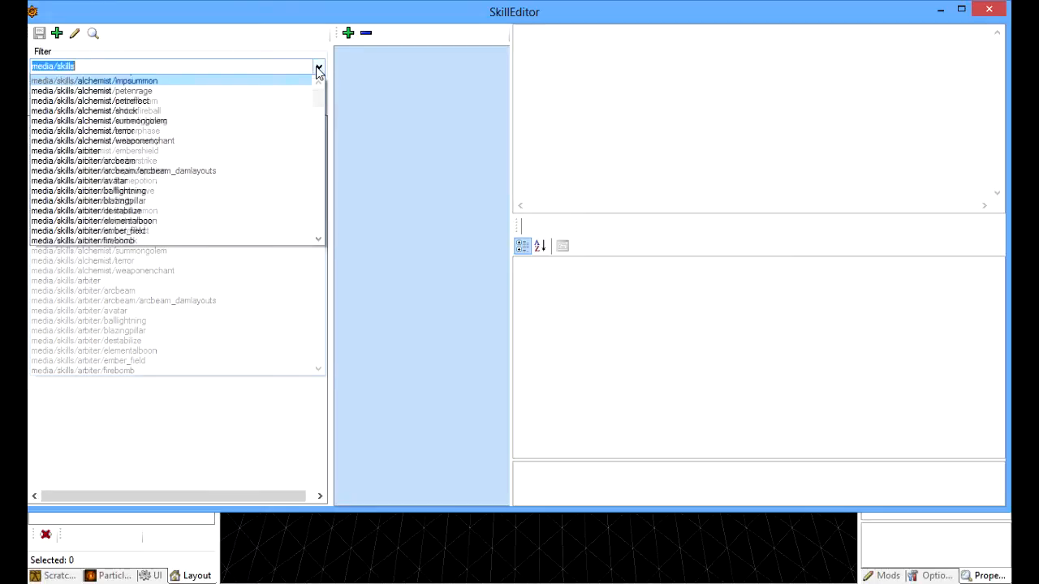
{"action": "left_click_drag", "start_coordinate": [319, 95], "coordinate": [333, 166]}
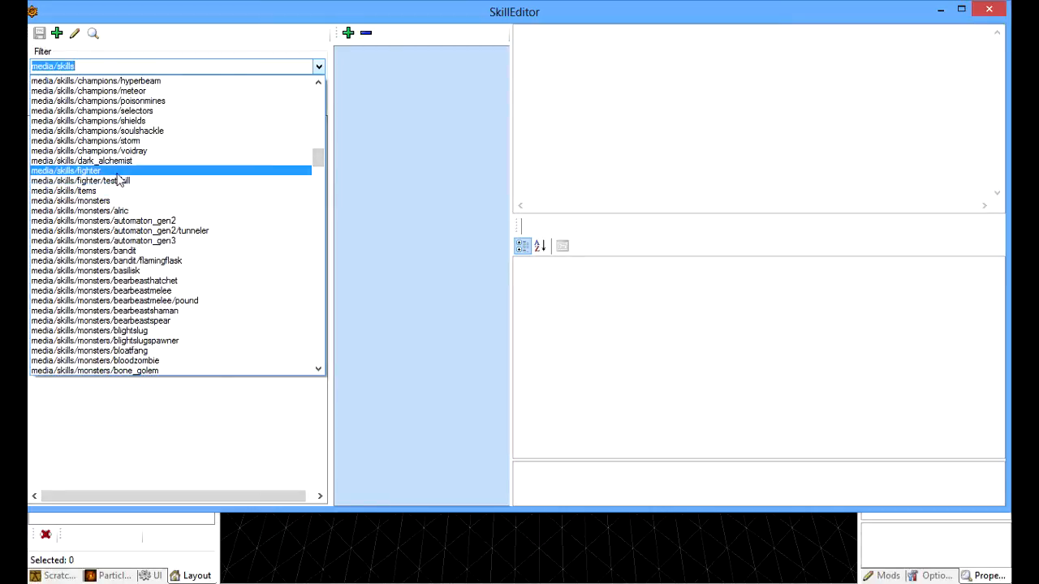
{"action": "left_click", "coordinate": [116, 171]}
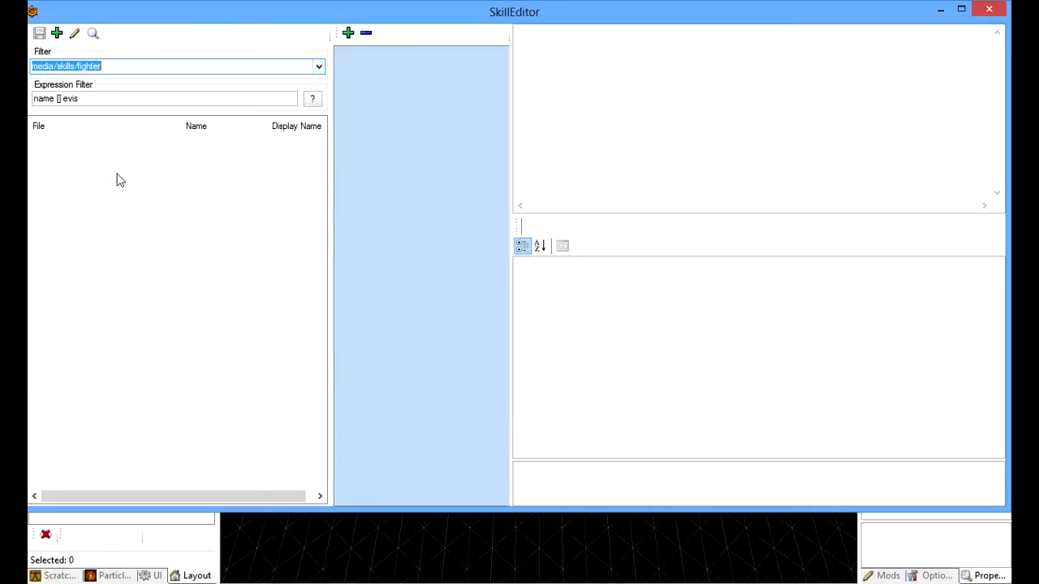
{"action": "left_click", "coordinate": [171, 101]}
{"action": "key", "text": "ctrl+a"}
{"action": "key", "text": "BackSpace"}
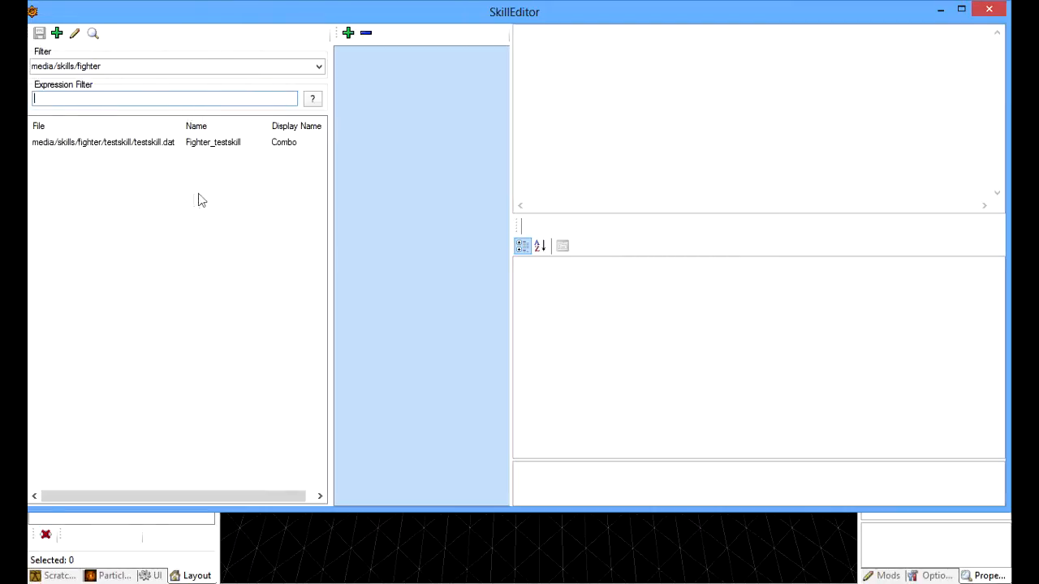
Step: Review the Fighter_testskill skill's definition, delete the skill, and confirm the deletion
{"action": "left_click", "coordinate": [154, 143]}
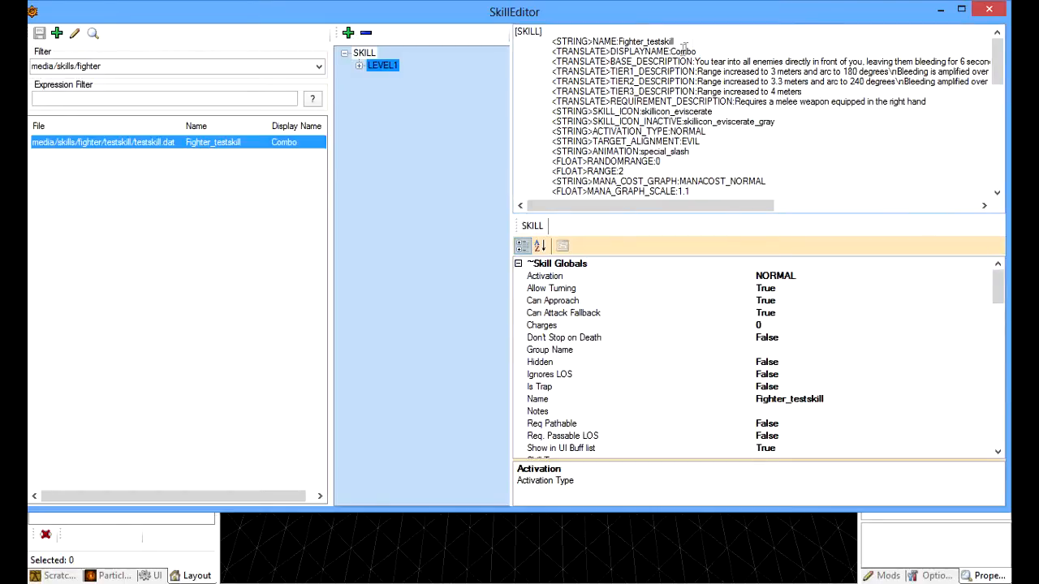
{"action": "left_click", "coordinate": [684, 48]}
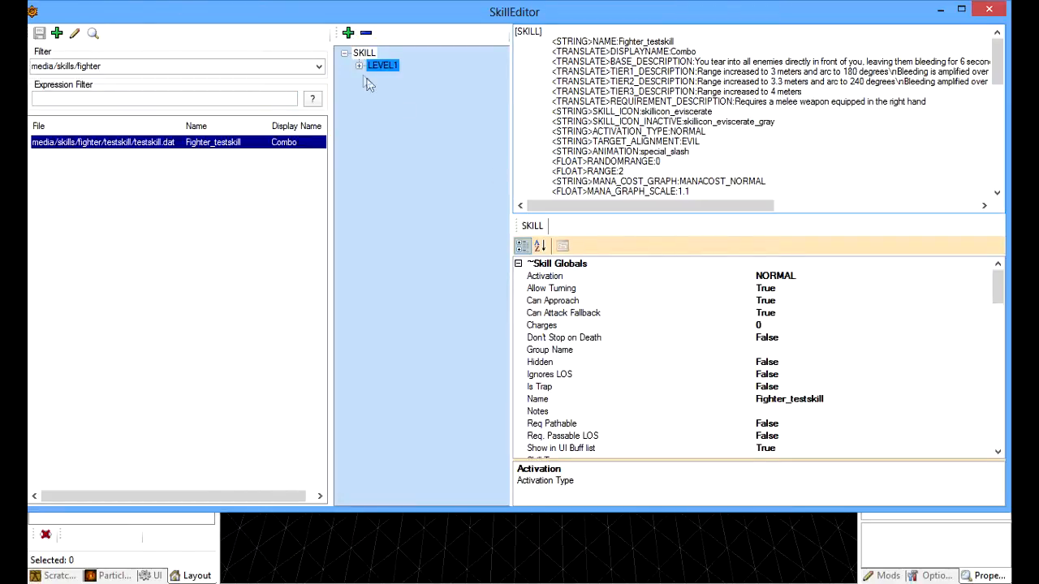
{"action": "right_click", "coordinate": [156, 143]}
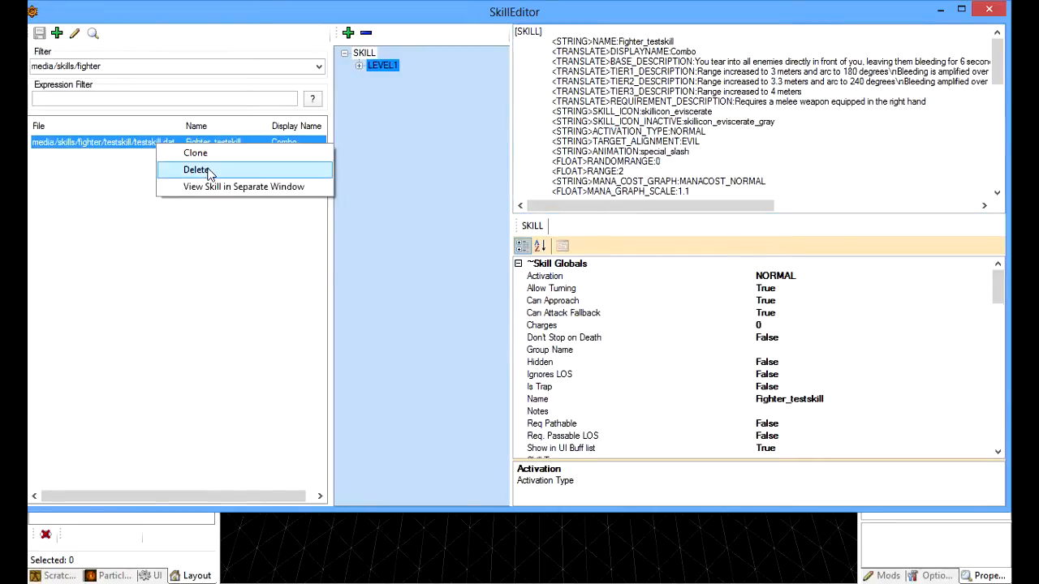
{"action": "left_click", "coordinate": [196, 170]}
{"action": "left_click", "coordinate": [509, 348]}
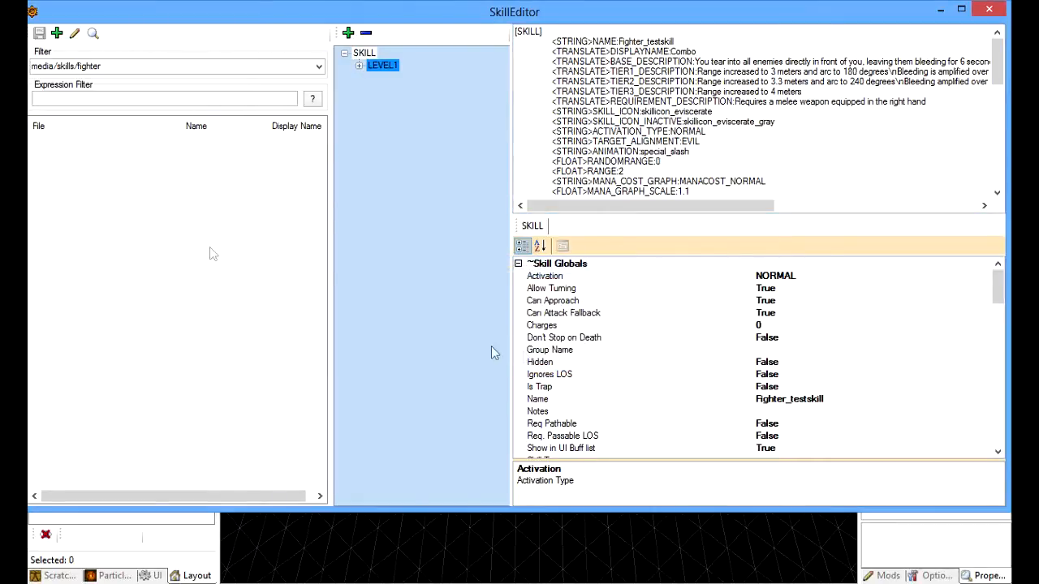
Step: Widen the skill folder filter from the fighter folder to all of media/skills
{"action": "left_click", "coordinate": [319, 66]}
{"action": "scroll", "coordinate": [318, 162], "scroll_direction": "up", "scroll_amount": 6}
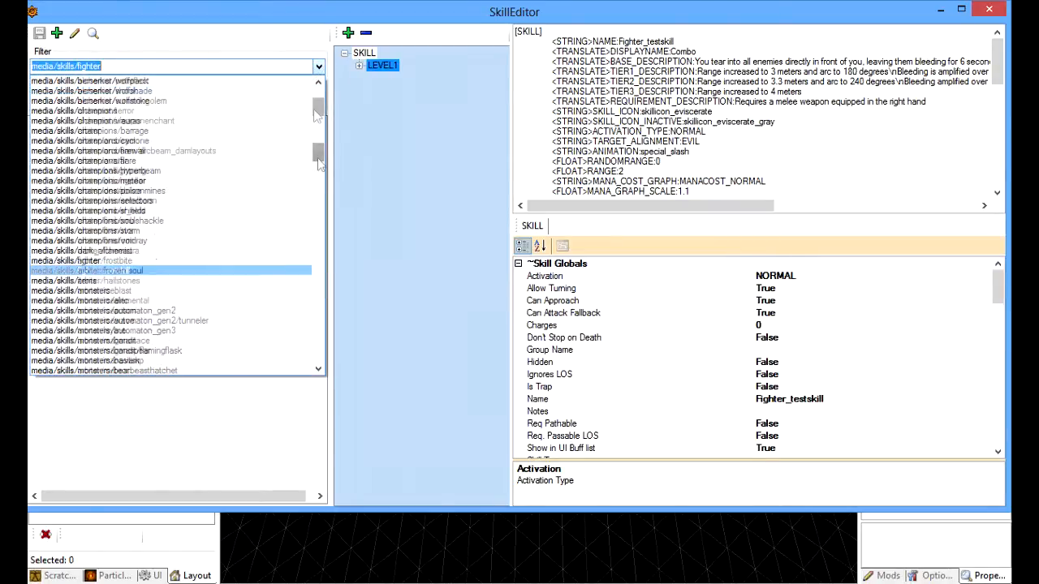
{"action": "left_click", "coordinate": [138, 82]}
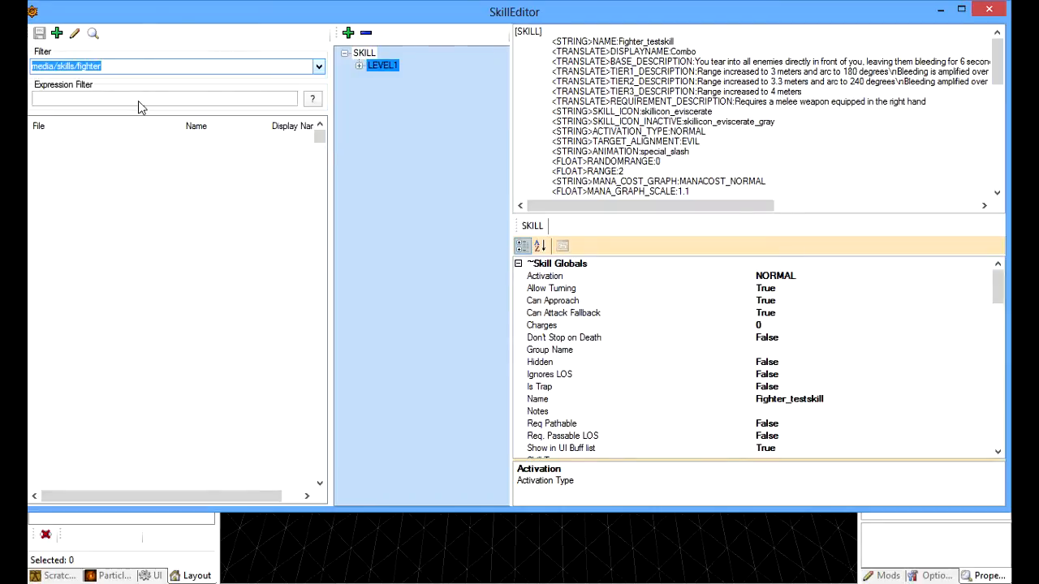
Step: Filter the skills with the expression "name [] evis" and select the berserker's Eviscerate skill
{"action": "left_click", "coordinate": [140, 99]}
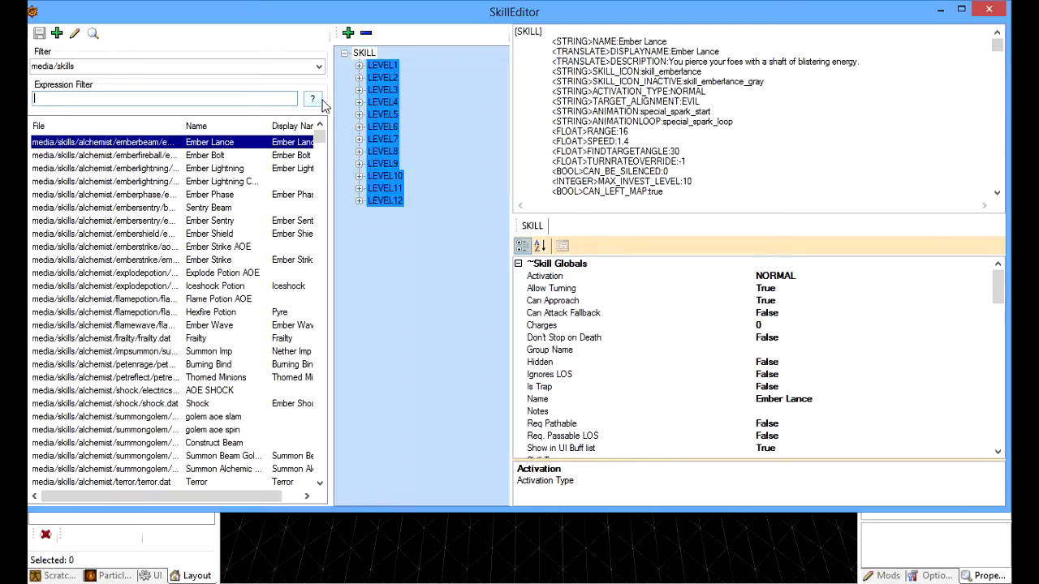
{"action": "type", "text": "name [] evis"}
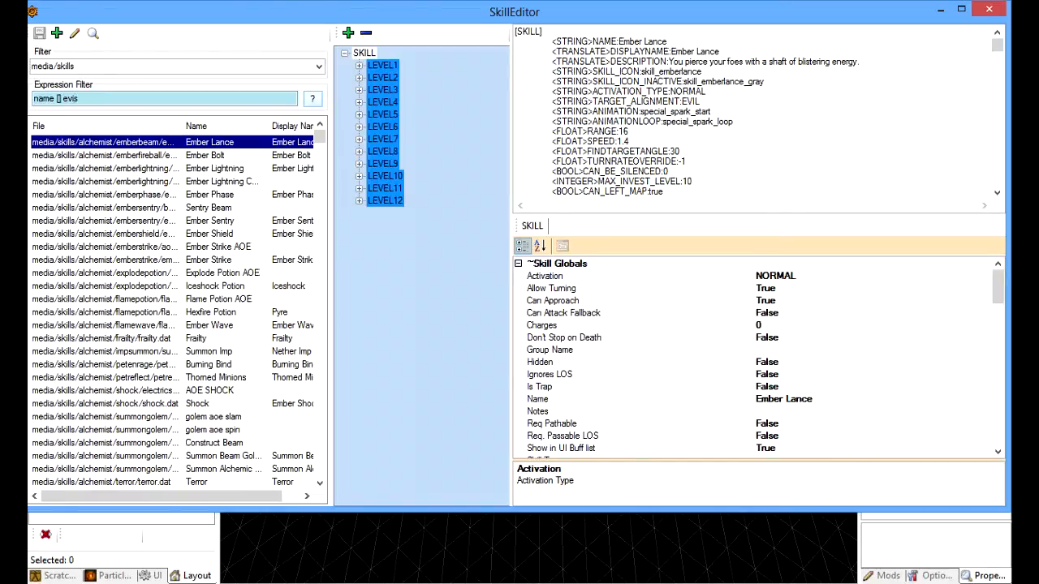
{"action": "key", "text": "Return"}
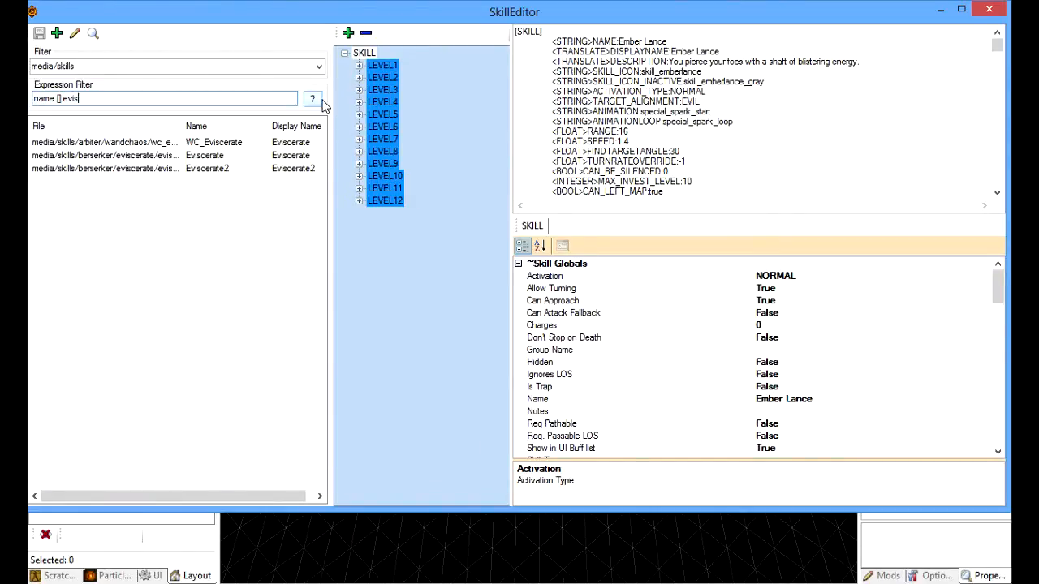
{"action": "left_click", "coordinate": [147, 156]}
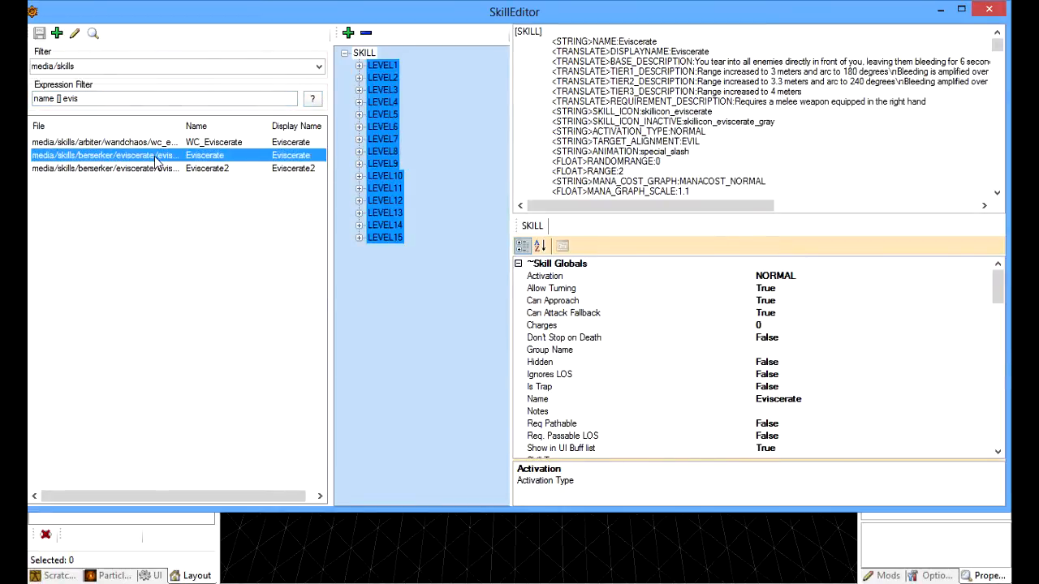
Step: Start a clone of the berserker's Eviscerate skill and name the new file combo
{"action": "right_click", "coordinate": [156, 159]}
{"action": "left_click", "coordinate": [225, 175]}
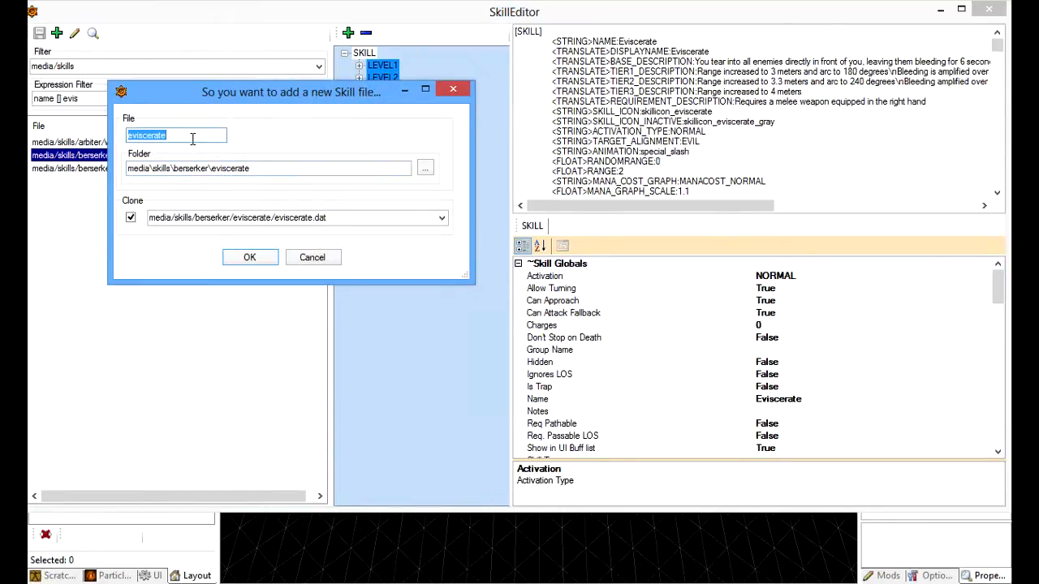
{"action": "type", "text": "com"}
Step: Set the clone's folder to the combo folder under media\skills\fighter and create the skill file
{"action": "left_click_drag", "start_coordinate": [172, 168], "coordinate": [252, 168]}
{"action": "left_click", "coordinate": [207, 168]}
{"action": "key", "text": "BackSpace"}
{"action": "key", "text": "BackSpace"}
{"action": "key", "text": "BackSpace"}
{"action": "key", "text": "BackSpace"}
{"action": "key", "text": "BackSpace"}
{"action": "key", "text": "BackSpace"}
{"action": "key", "text": "BackSpace"}
{"action": "key", "text": "BackSpace"}
{"action": "key", "text": "BackSpace"}
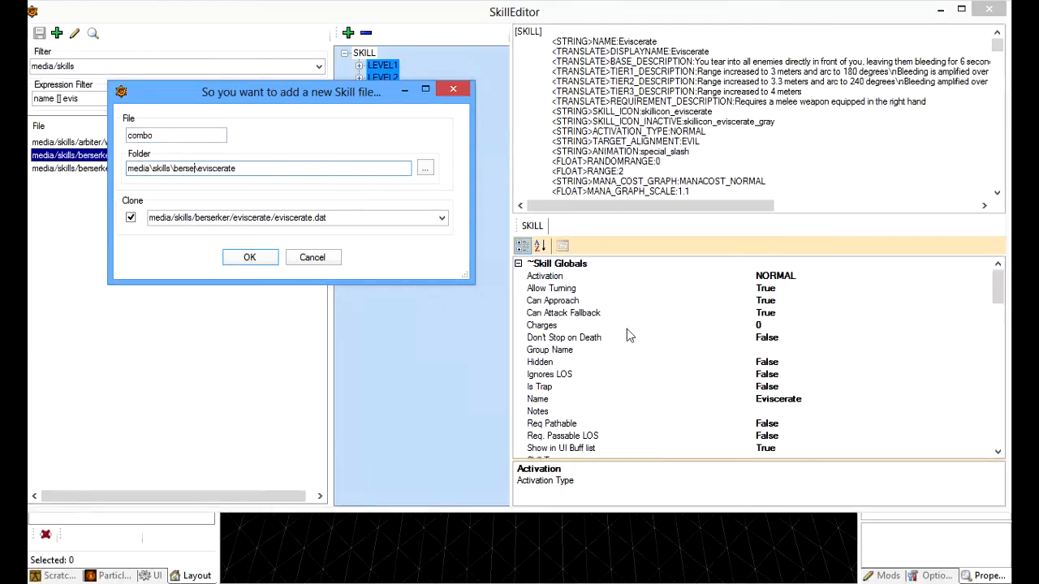
{"action": "type", "text": "fighter"}
{"action": "left_click", "coordinate": [249, 258]}
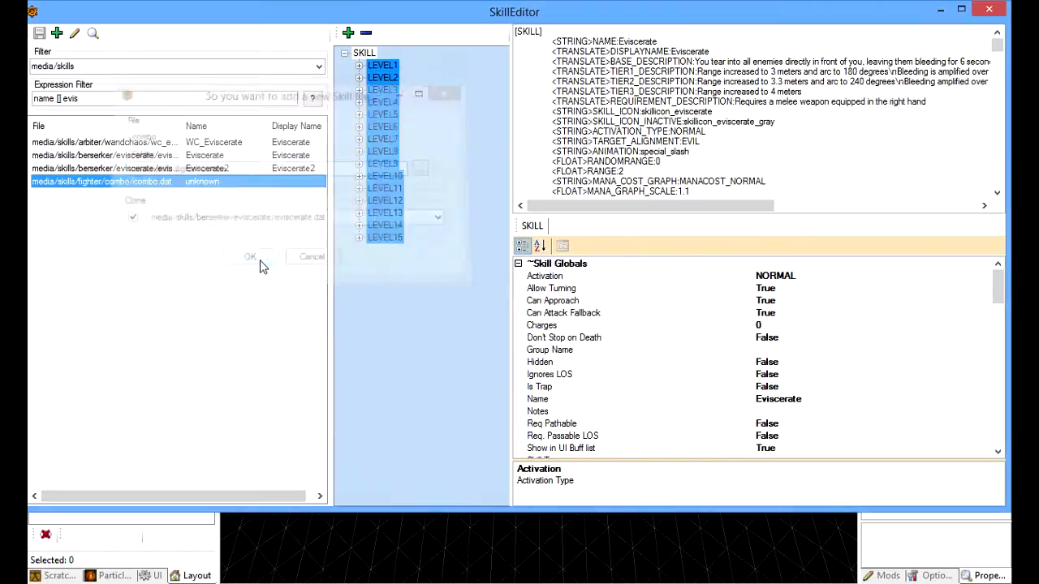
Step: In the cloned skill's definition, change the name to Fighter Combo and the display name to Combo
{"action": "left_click", "coordinate": [681, 41]}
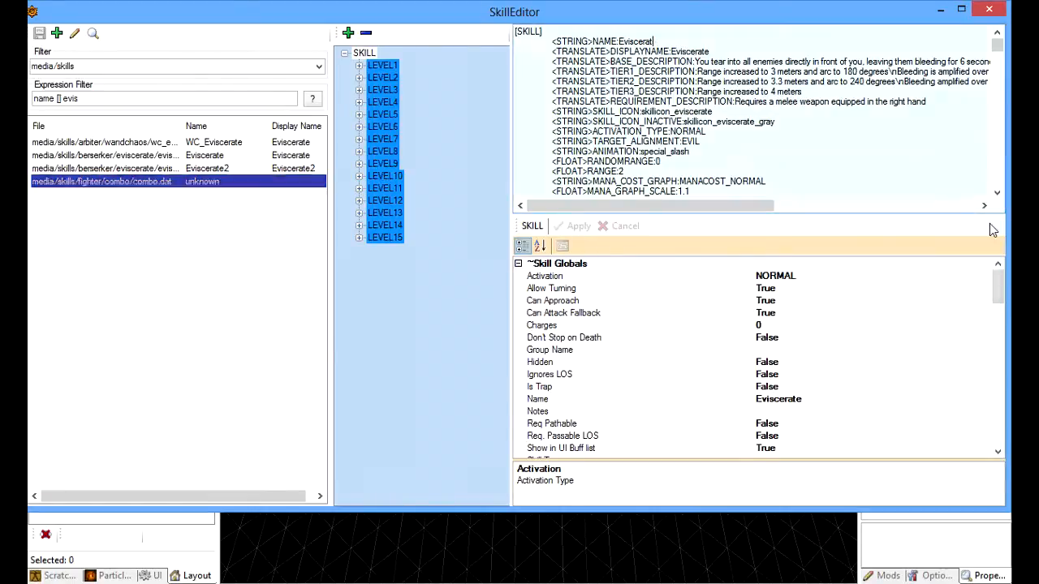
{"action": "key", "text": "BackSpace"}
{"action": "key", "text": "BackSpace"}
{"action": "key", "text": "BackSpace"}
{"action": "key", "text": "BackSpace"}
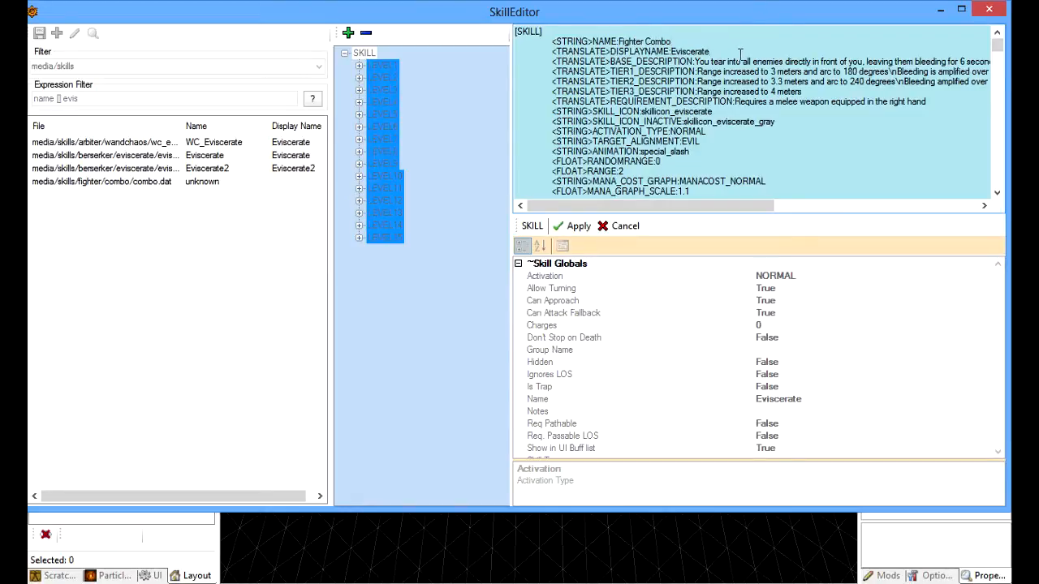
{"action": "type", "text": "Combo"}
Step: Delete the LEVEL2 through LEVEL15 blocks from the Fighter Combo definition, then apply and save the changes
{"action": "left_click_drag", "start_coordinate": [997, 47], "coordinate": [1008, 72]}
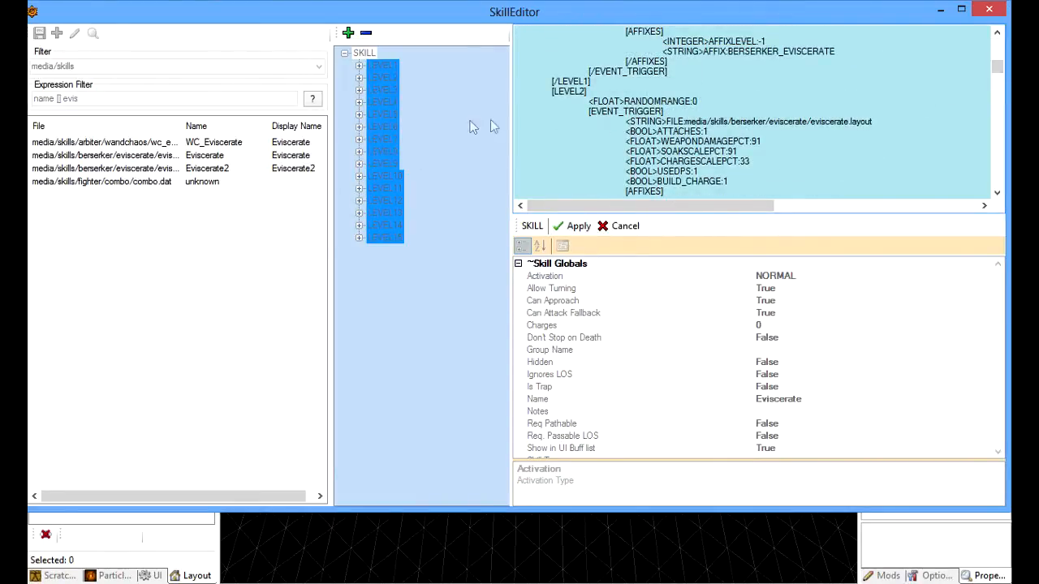
{"action": "left_click_drag", "start_coordinate": [513, 97], "coordinate": [638, 172]}
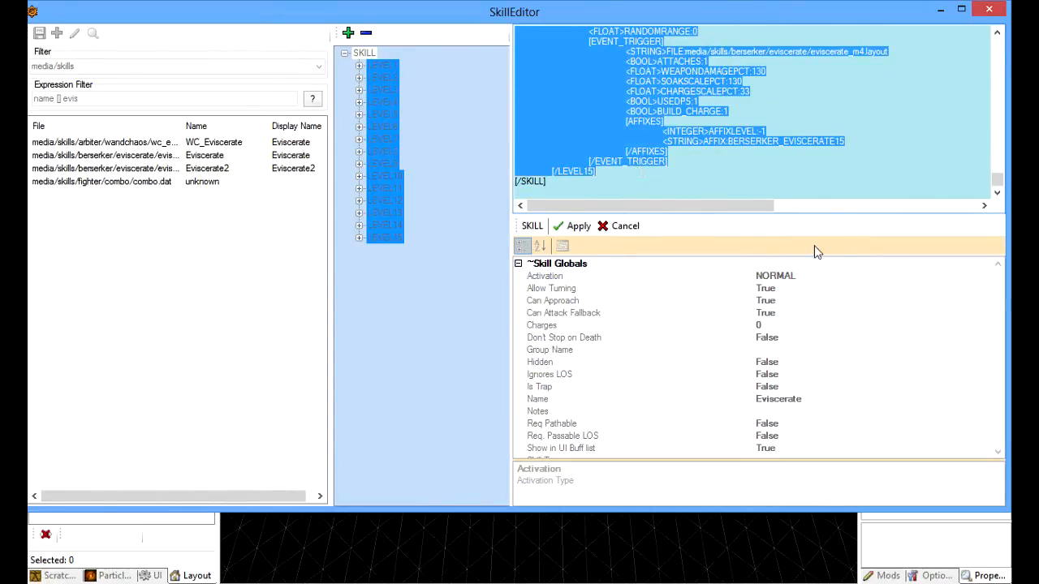
{"action": "key", "text": "Delete"}
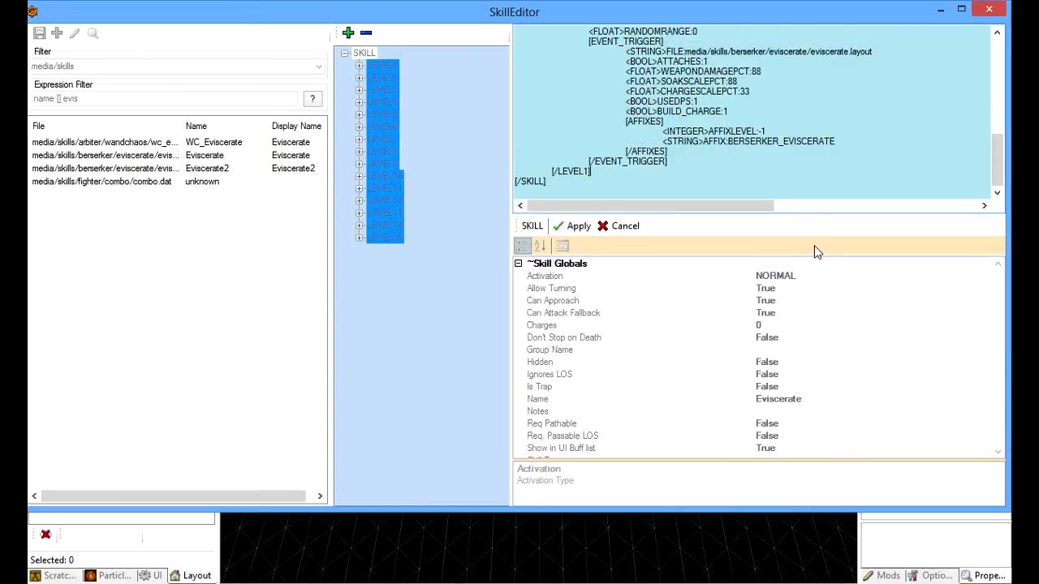
{"action": "left_click", "coordinate": [575, 226]}
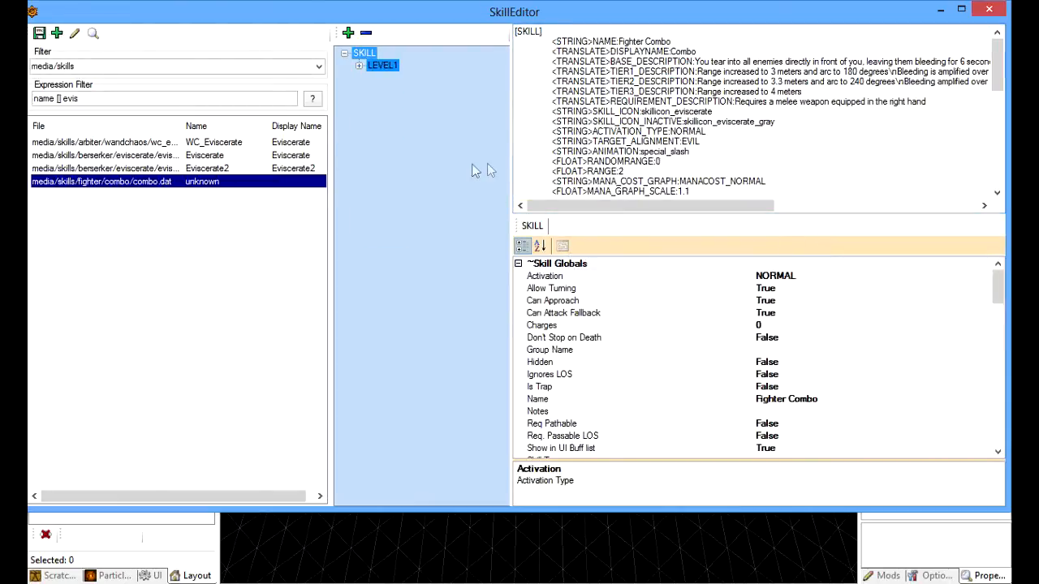
{"action": "left_click", "coordinate": [39, 32]}
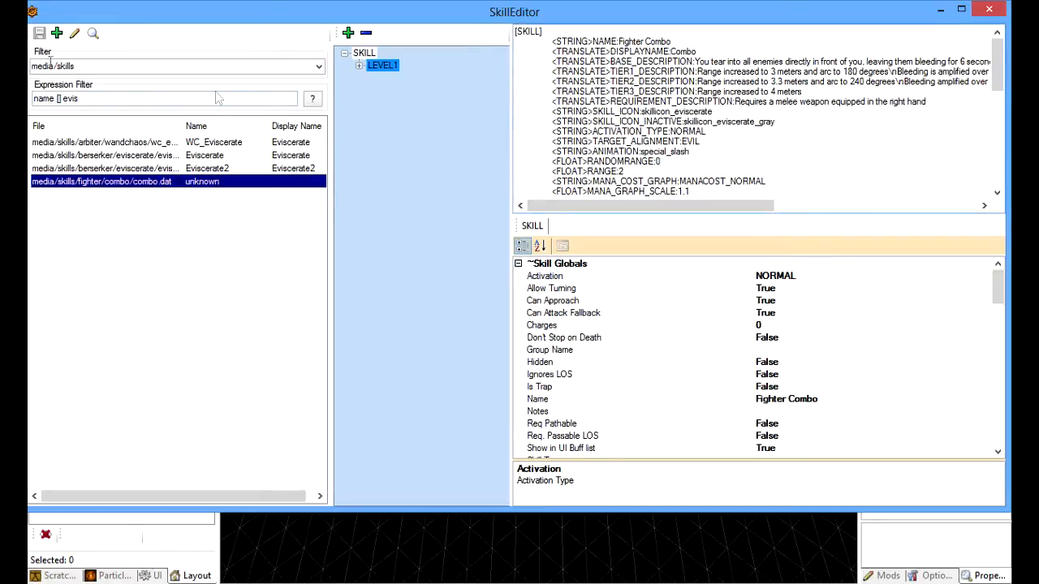
Step: Clear the Fighter Combo skill's mana cost graph, set its mana cost to 0, and save the skill
{"action": "left_click", "coordinate": [346, 53]}
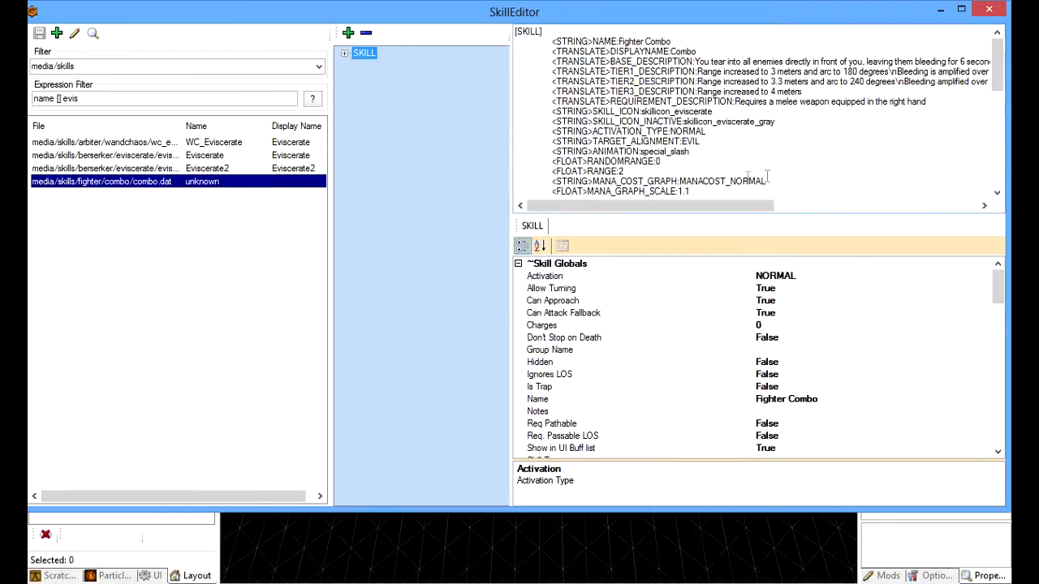
{"action": "left_click_drag", "start_coordinate": [996, 301], "coordinate": [1005, 404]}
{"action": "left_click", "coordinate": [818, 314]}
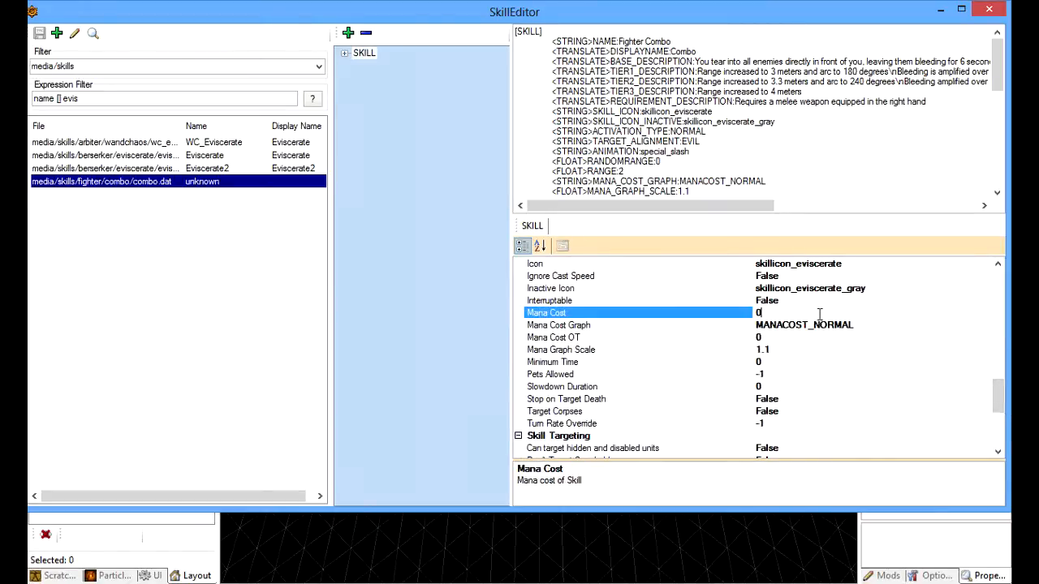
{"action": "left_click", "coordinate": [869, 324]}
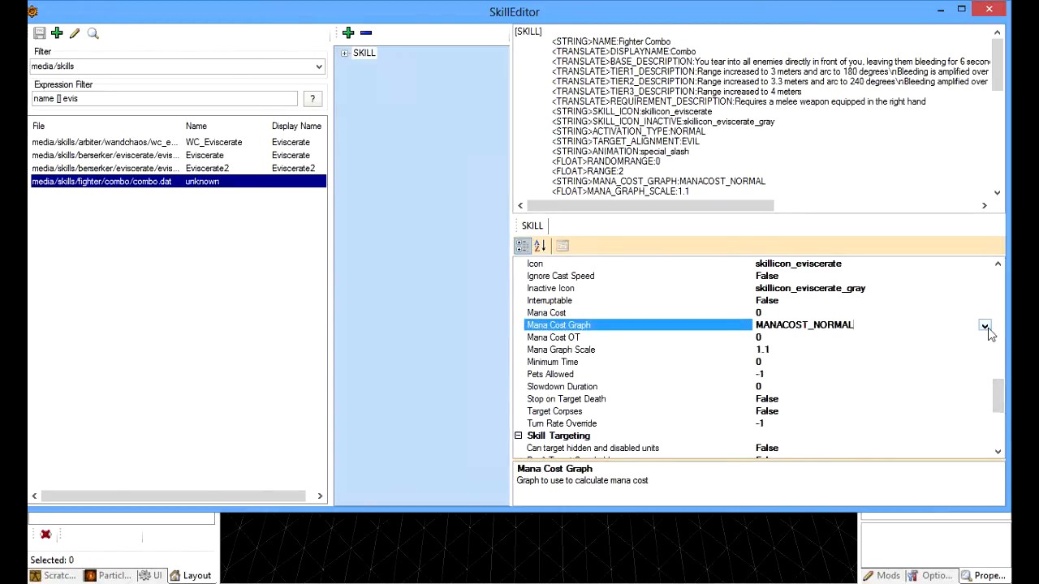
{"action": "left_click", "coordinate": [985, 326]}
{"action": "left_click_drag", "start_coordinate": [987, 402], "coordinate": [984, 345]}
{"action": "left_click", "coordinate": [852, 338]}
{"action": "left_click", "coordinate": [795, 312]}
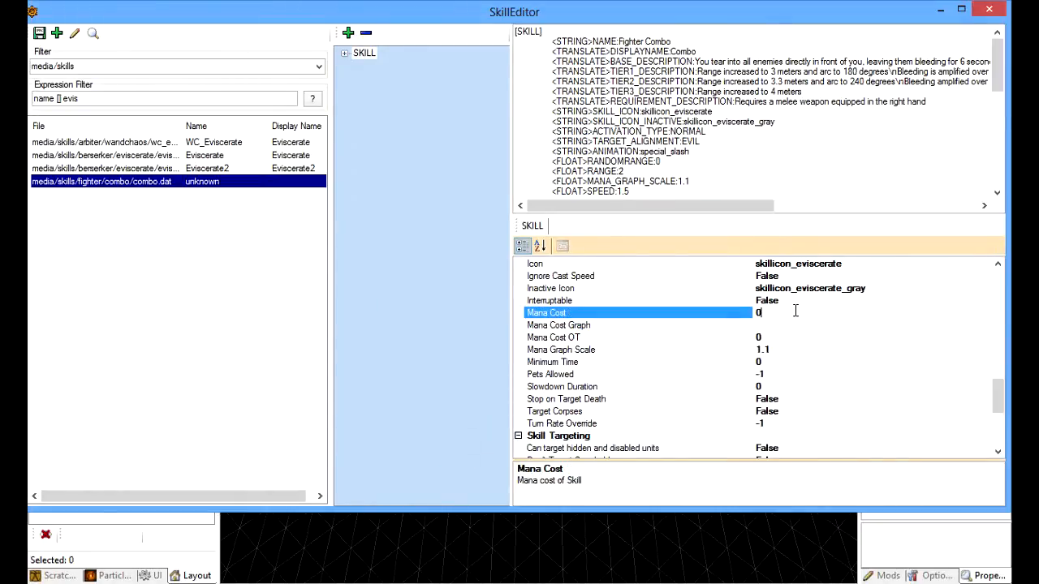
{"action": "type", "text": "0"}
{"action": "left_click", "coordinate": [690, 181]}
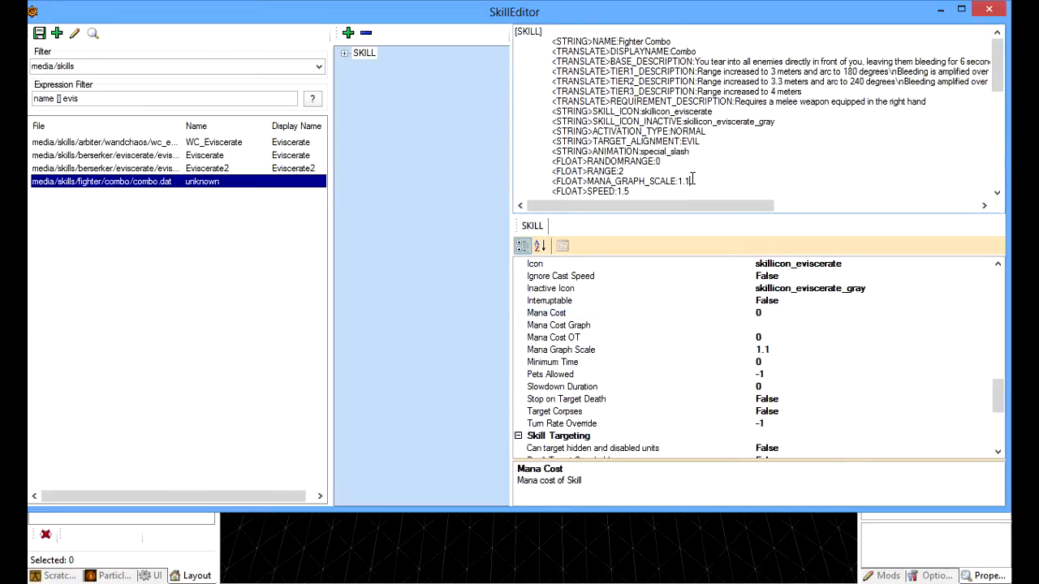
{"action": "left_click", "coordinate": [38, 36]}
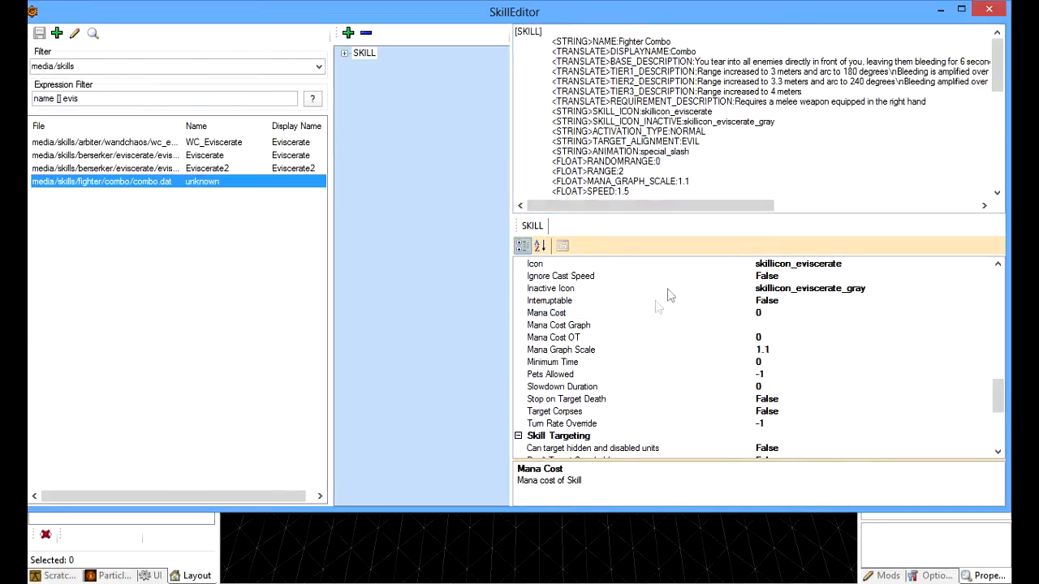
Step: Expand the skill's LEVEL1 node, check its event trigger and affixes, and add a new event to LEVEL1
{"action": "left_click", "coordinate": [345, 53]}
{"action": "left_click", "coordinate": [359, 66]}
{"action": "left_click", "coordinate": [413, 81]}
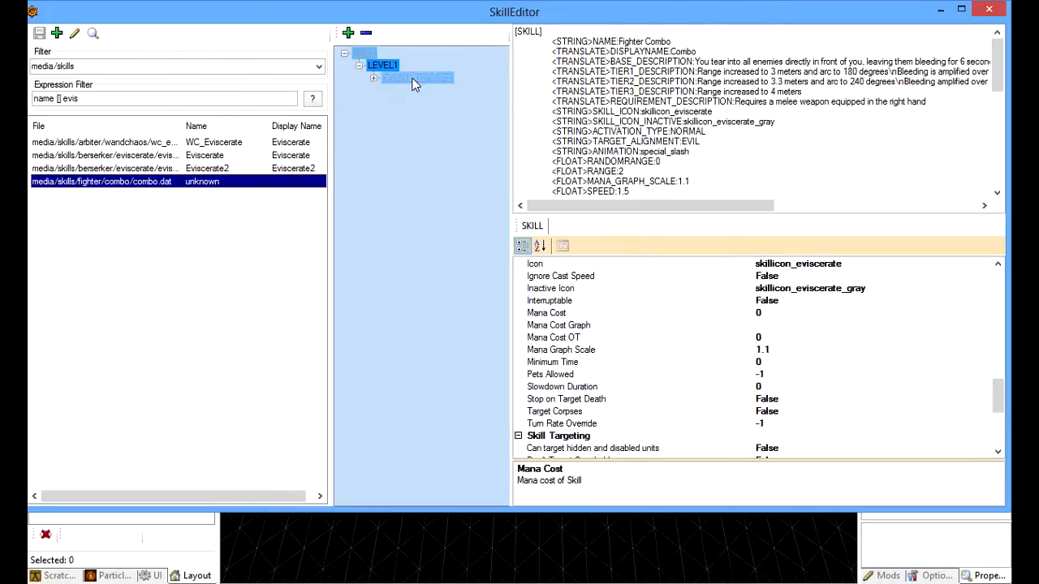
{"action": "left_click", "coordinate": [373, 78]}
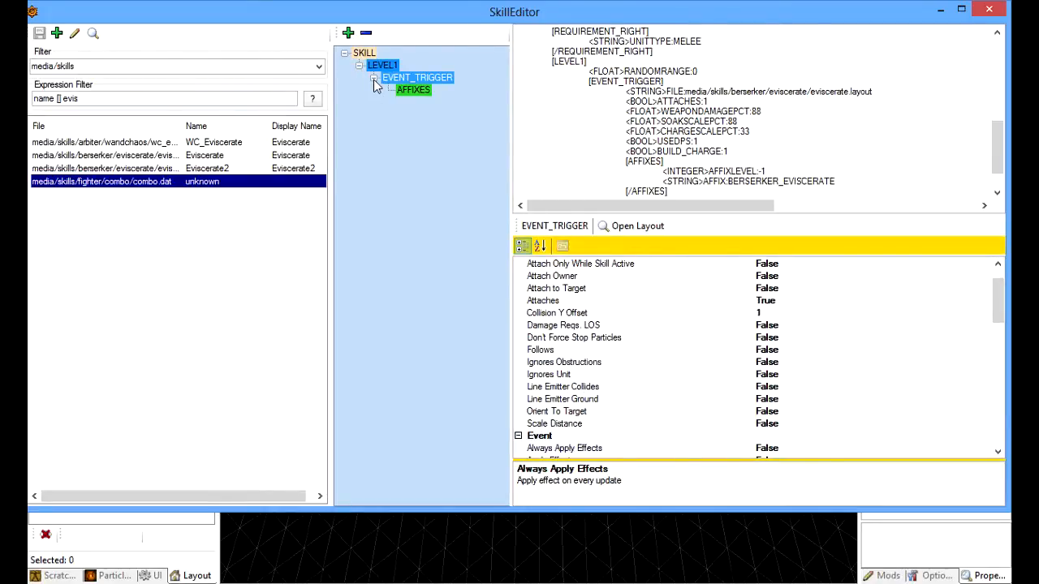
{"action": "left_click", "coordinate": [421, 89]}
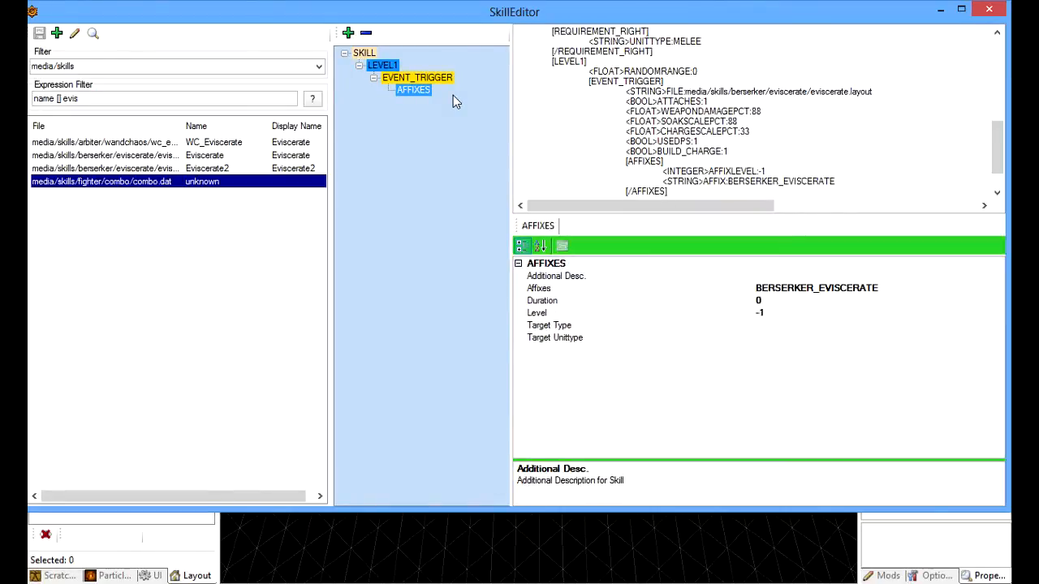
{"action": "left_click", "coordinate": [396, 78]}
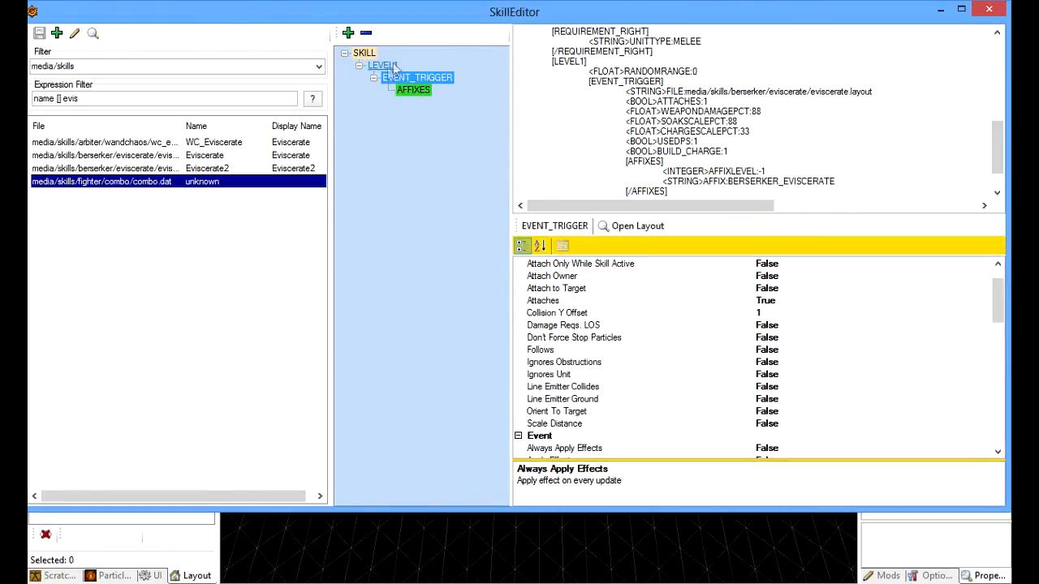
{"action": "left_click", "coordinate": [392, 68]}
{"action": "right_click", "coordinate": [392, 68]}
{"action": "mouse_move", "coordinate": [426, 76]}
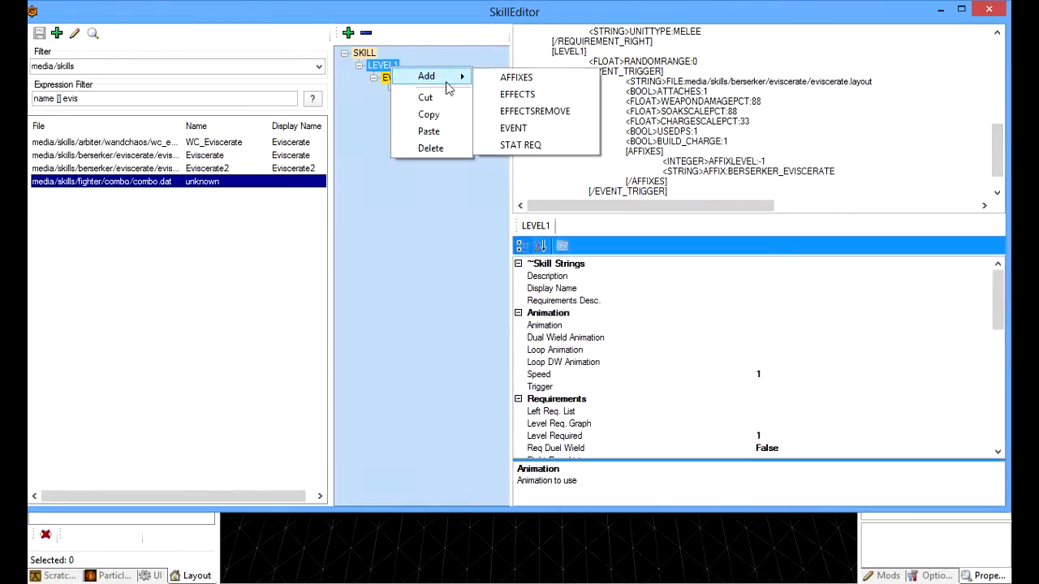
{"action": "left_click", "coordinate": [518, 128]}
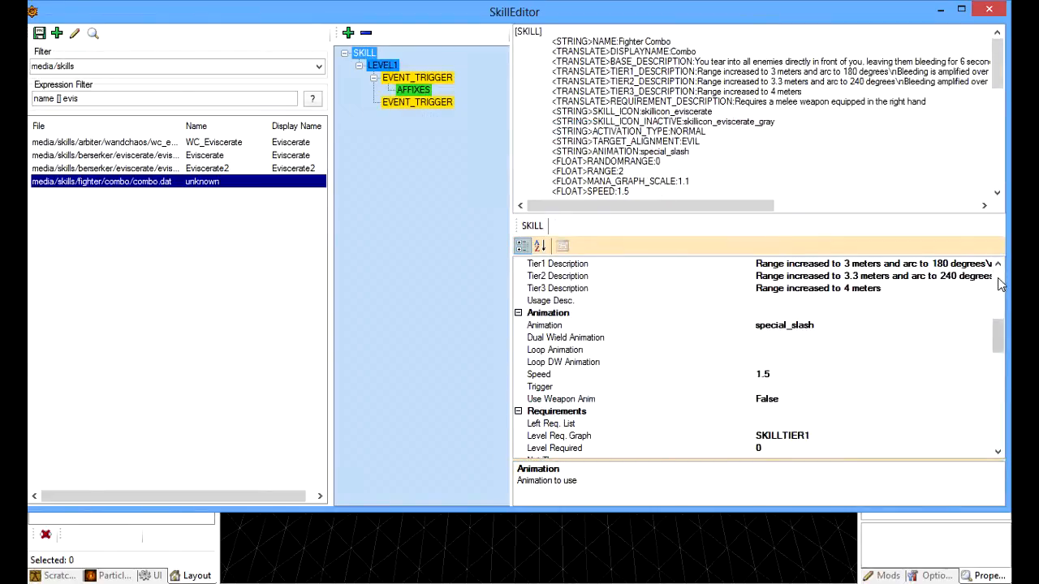
Step: Set the new event's type to EVENT_UNITHIT and save the skill
{"action": "left_click", "coordinate": [429, 104]}
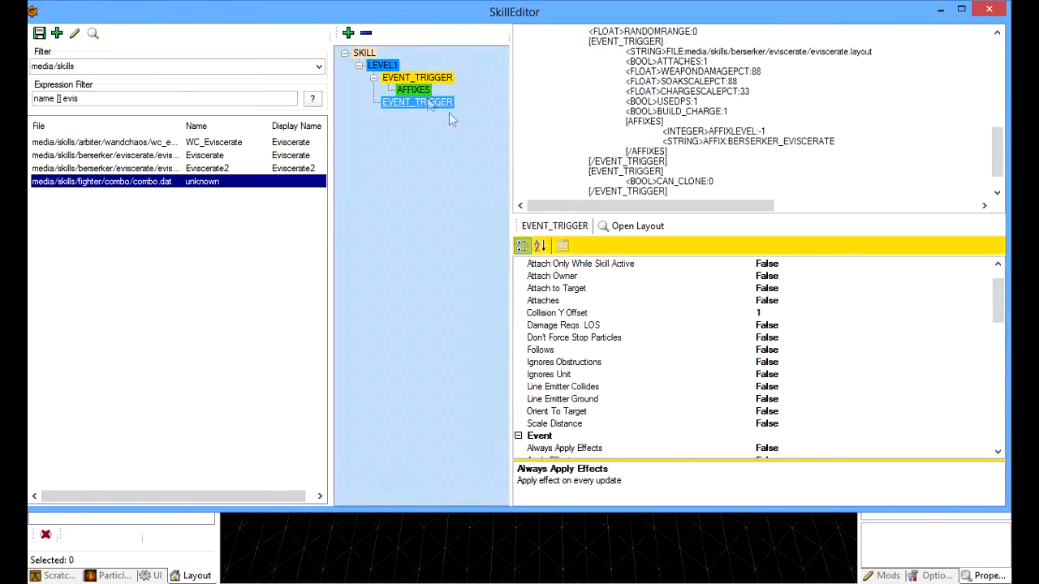
{"action": "left_click_drag", "start_coordinate": [999, 315], "coordinate": [1000, 366]}
{"action": "left_click", "coordinate": [848, 363]}
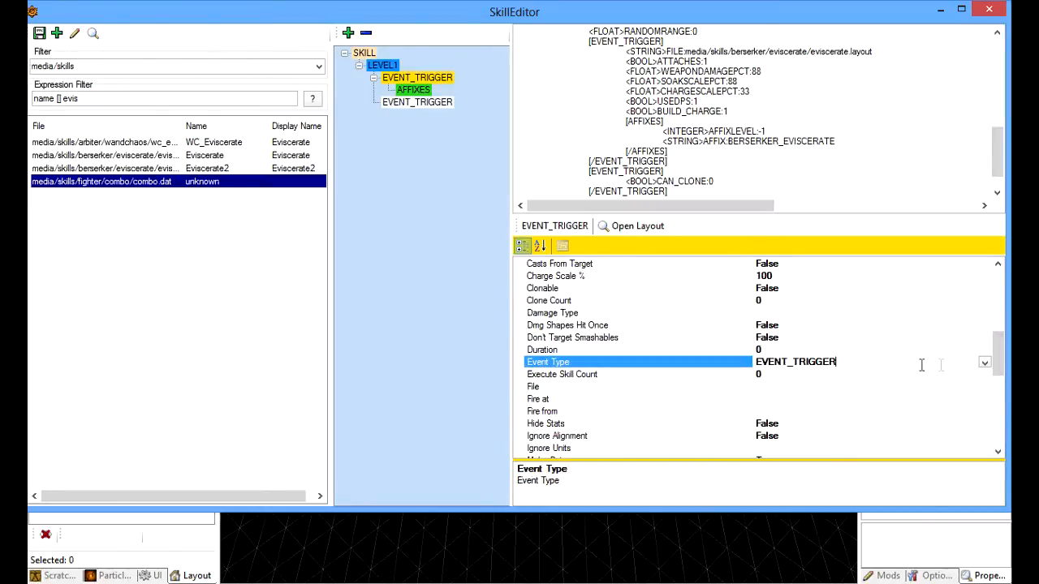
{"action": "left_click", "coordinate": [984, 365]}
{"action": "left_click", "coordinate": [822, 452]}
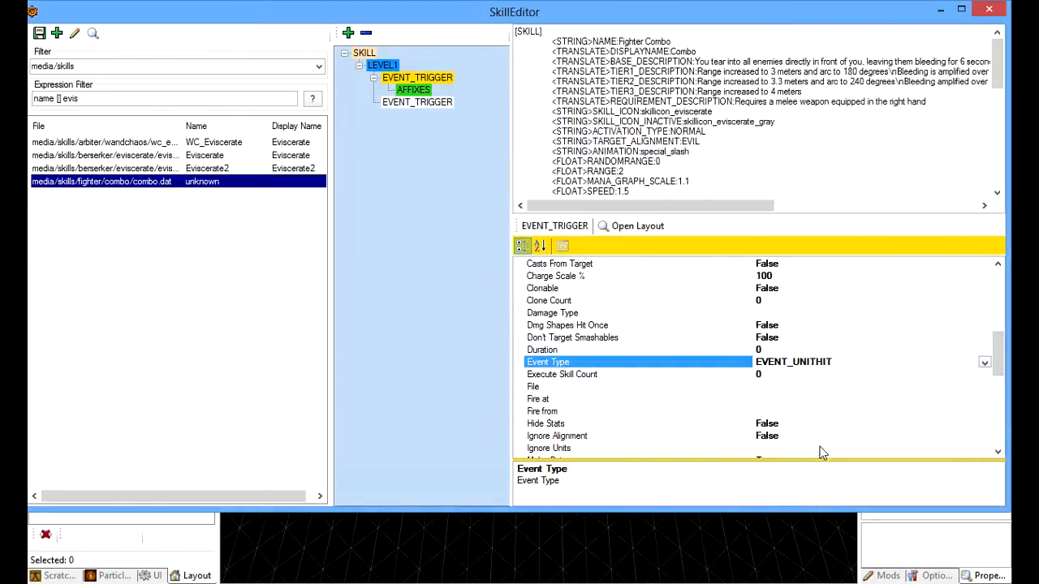
{"action": "left_click", "coordinate": [413, 107]}
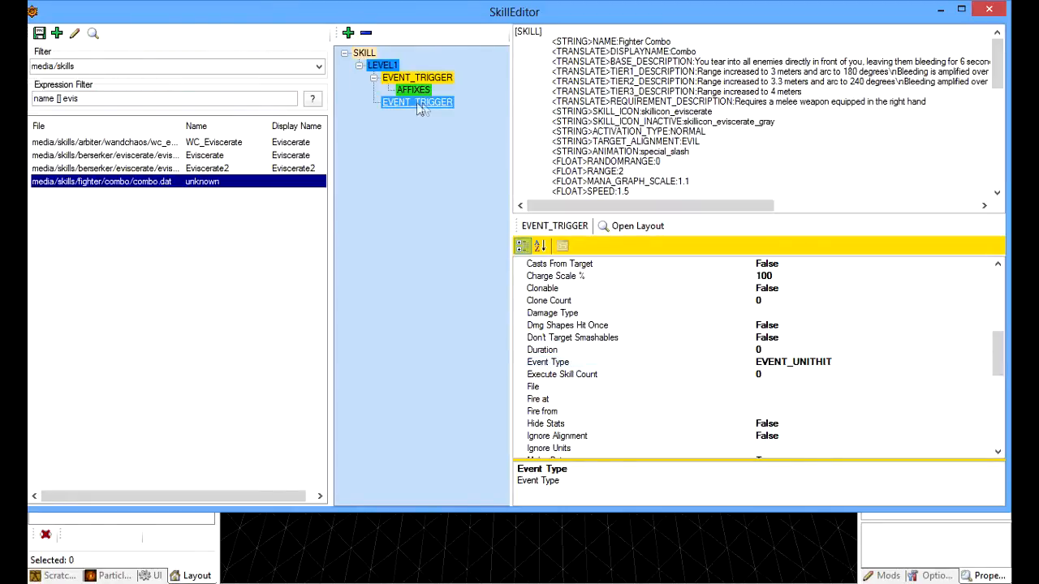
{"action": "left_click", "coordinate": [39, 34]}
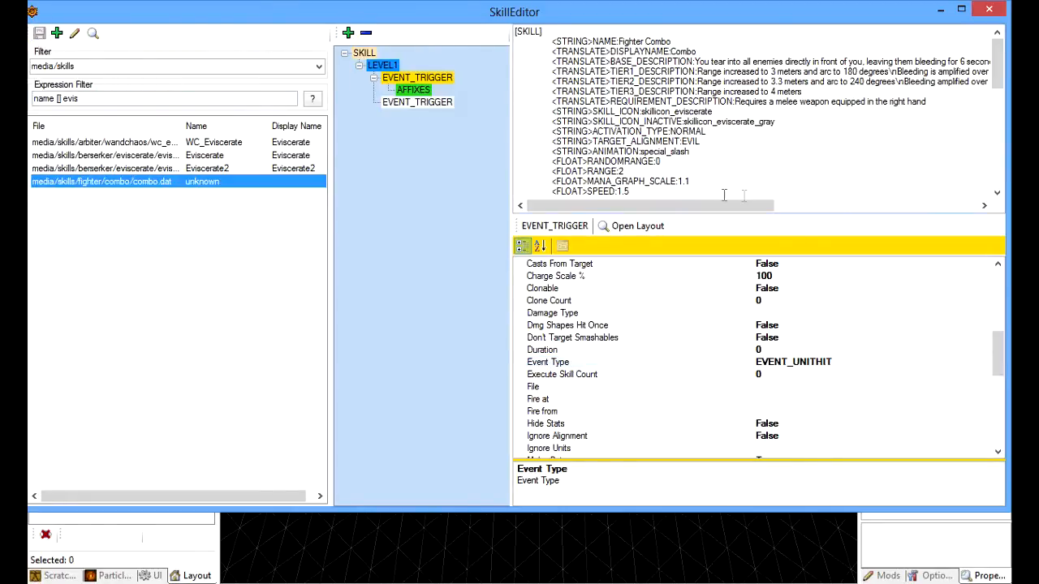
Step: Add an AFFIXES block to the unit-hit event and expand the event
{"action": "right_click", "coordinate": [444, 103]}
{"action": "mouse_move", "coordinate": [487, 113]}
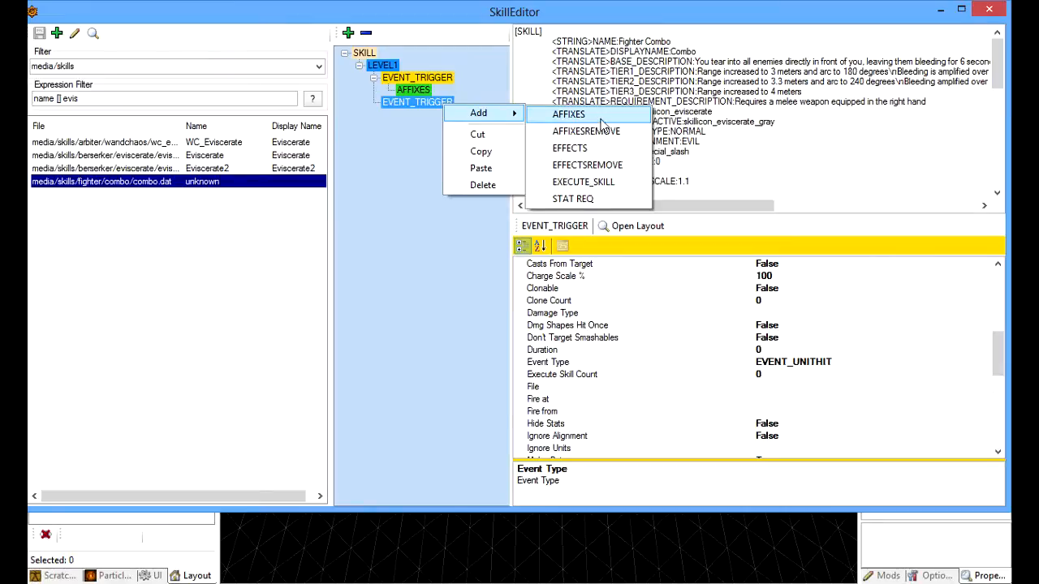
{"action": "left_click", "coordinate": [601, 115]}
{"action": "left_click", "coordinate": [373, 102]}
Step: Set the target type of the unit-hit event's AFFIXES block to SELF
{"action": "left_click", "coordinate": [413, 115]}
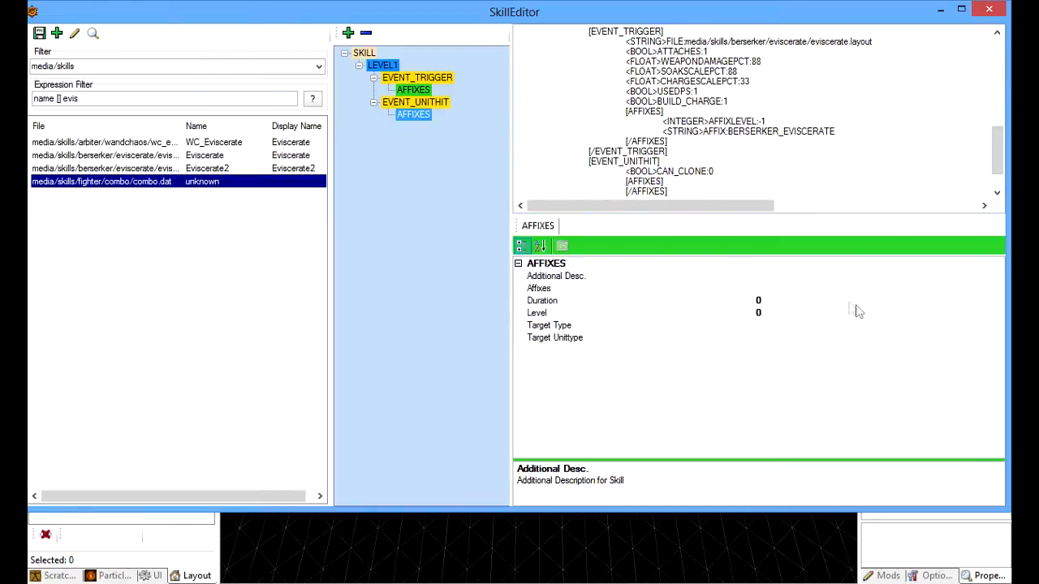
{"action": "left_click", "coordinate": [816, 326]}
{"action": "left_click", "coordinate": [997, 326]}
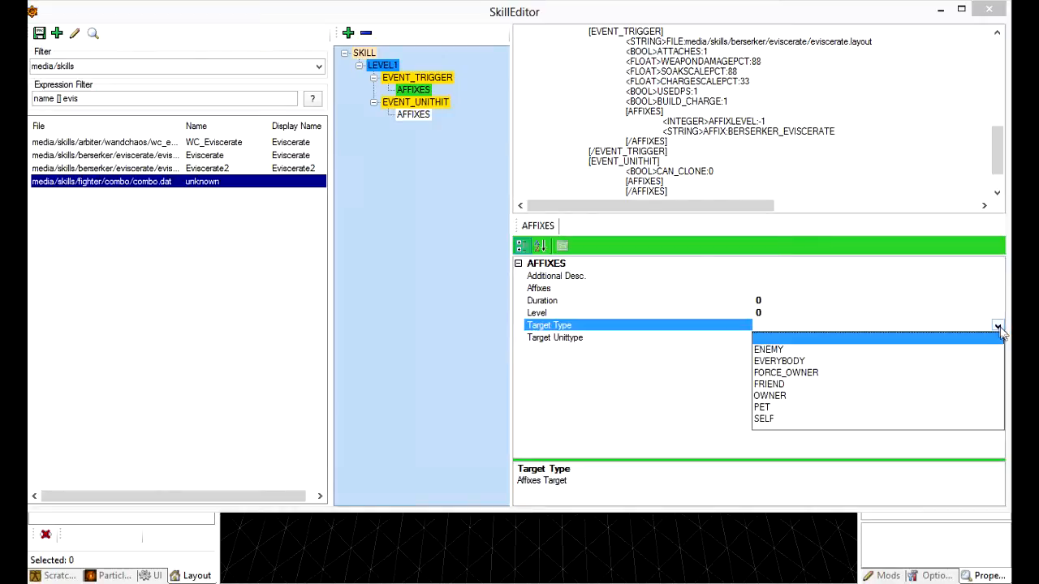
{"action": "left_click", "coordinate": [799, 419]}
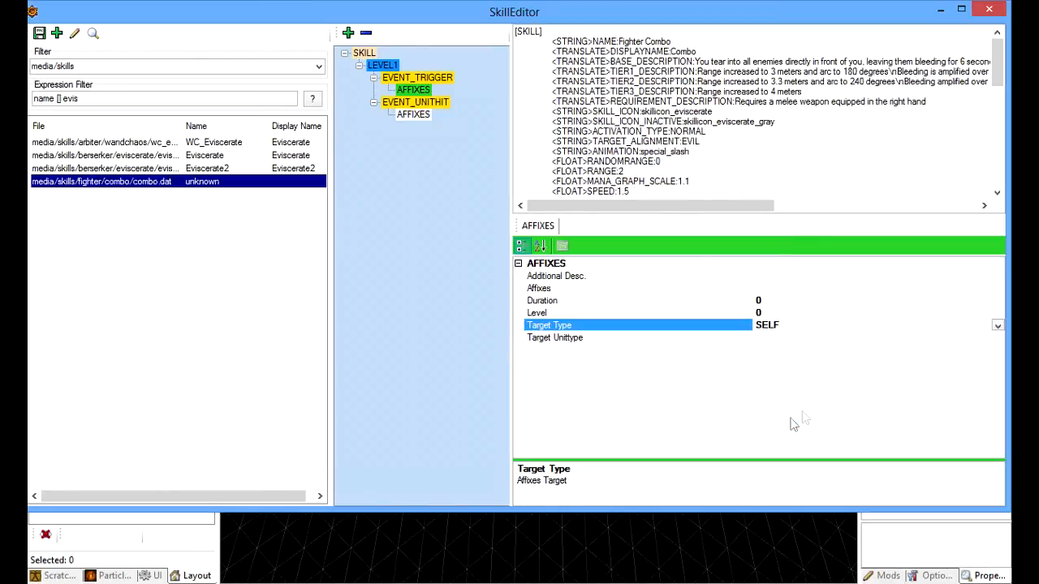
Step: Set the target unittype of the unit-hit event's AFFIXES block to ANY
{"action": "left_click", "coordinate": [961, 338]}
{"action": "left_click", "coordinate": [998, 338]}
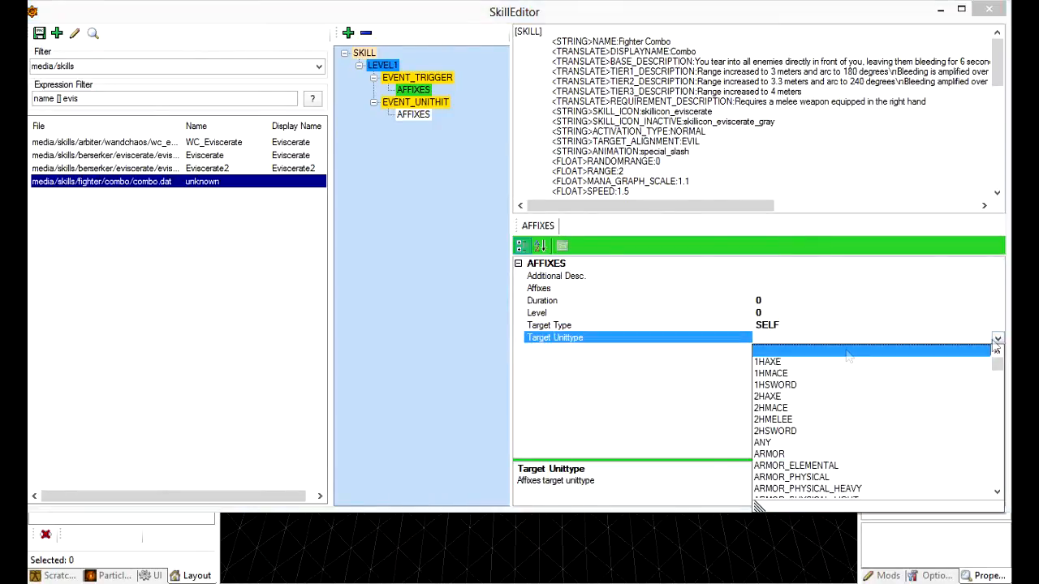
{"action": "left_click", "coordinate": [777, 444]}
{"action": "left_click", "coordinate": [844, 288]}
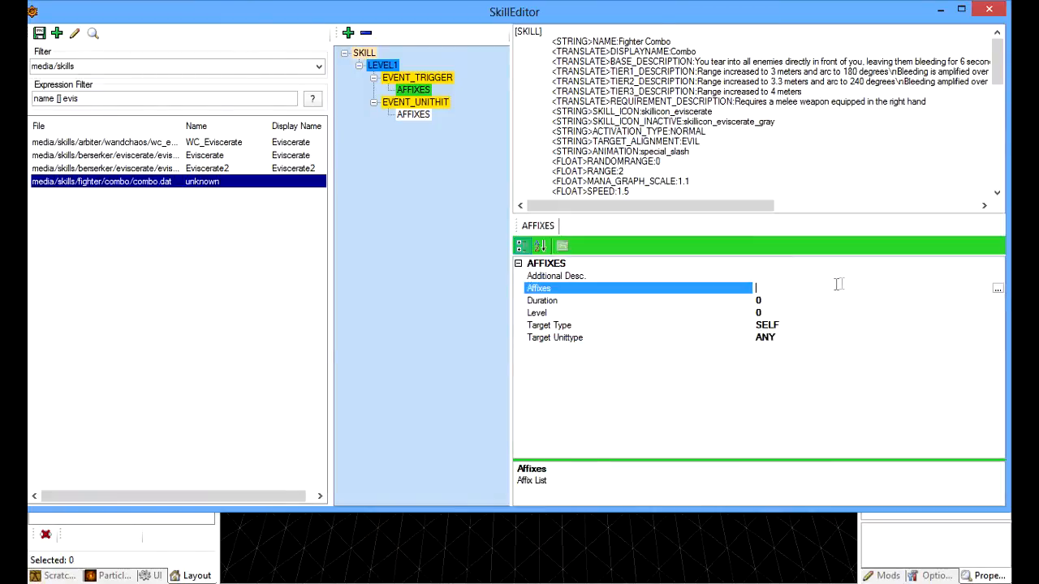
Step: Open the Affix Editor and create a new affix named add_fighter_combo_counter in the SKILLS group
{"action": "left_click", "coordinate": [457, 546]}
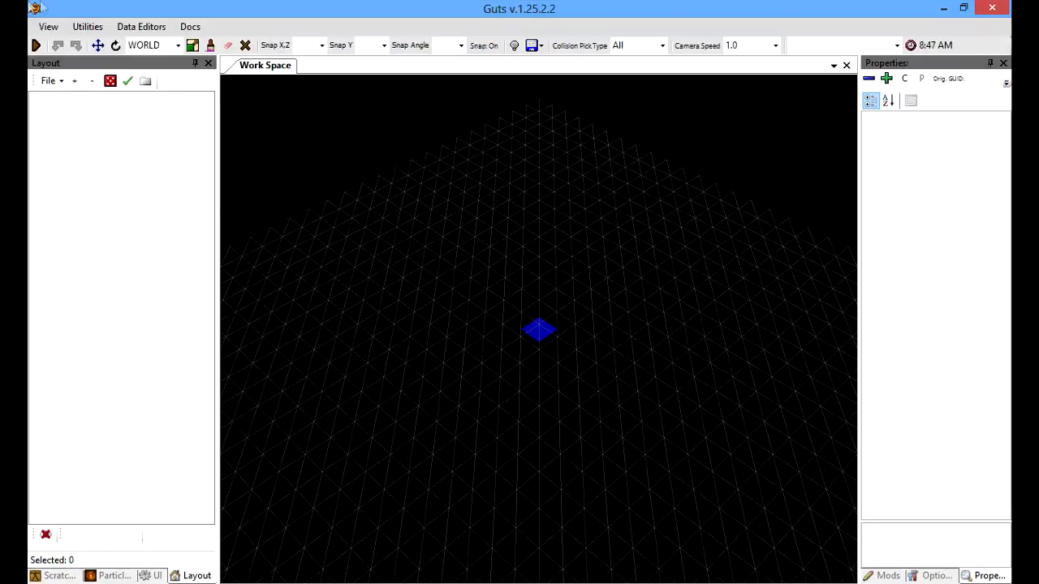
{"action": "left_click", "coordinate": [141, 27]}
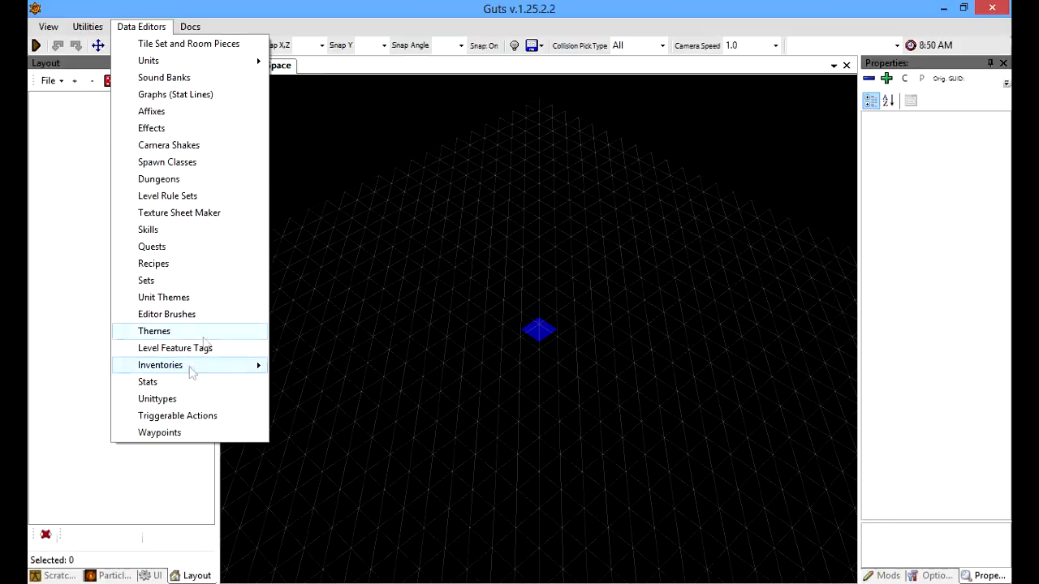
{"action": "left_click", "coordinate": [179, 120]}
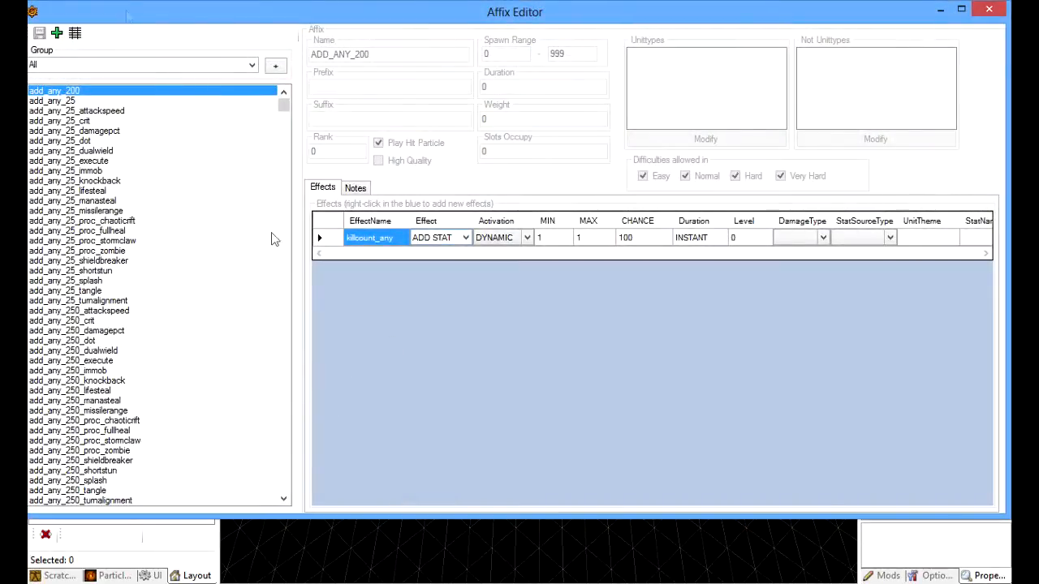
{"action": "left_click", "coordinate": [251, 65]}
{"action": "left_click", "coordinate": [55, 169]}
{"action": "left_click", "coordinate": [56, 33]}
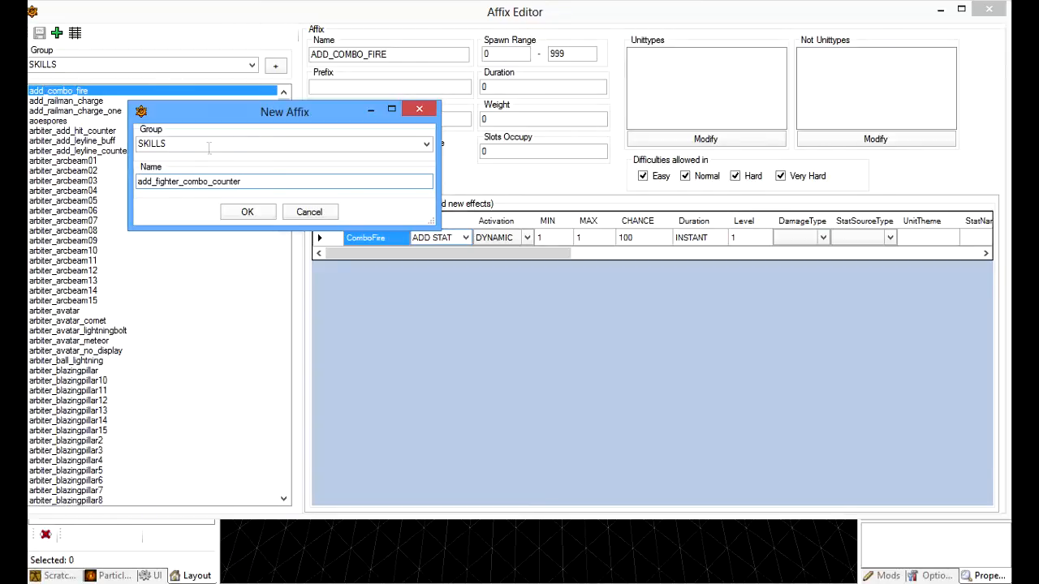
{"action": "left_click", "coordinate": [256, 212]}
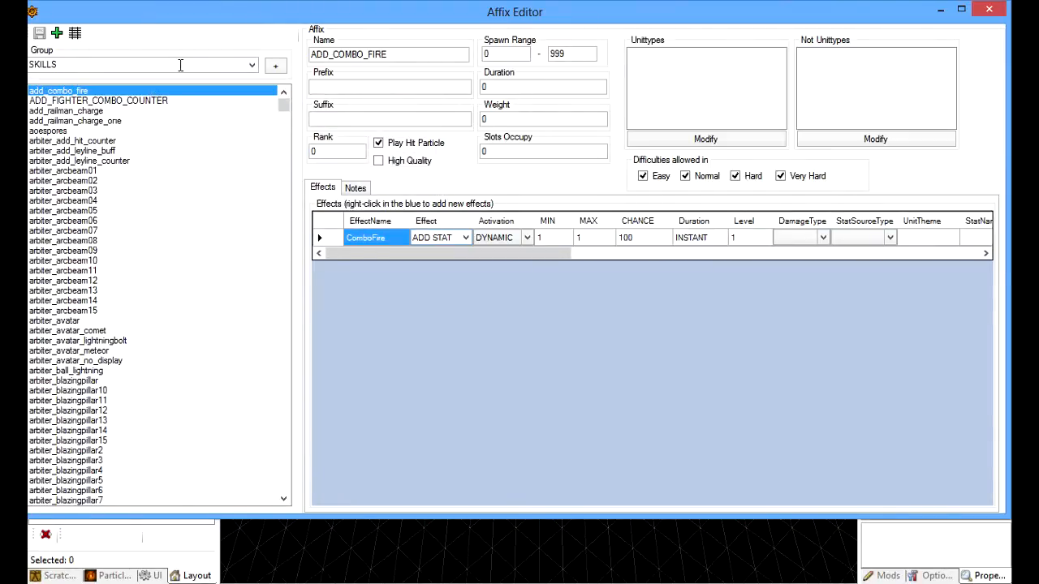
Step: Add a new effect to the ADD_FIGHTER_COMBO_COUNTER affix and set its effect type to ADD STAT
{"action": "left_click", "coordinate": [114, 102]}
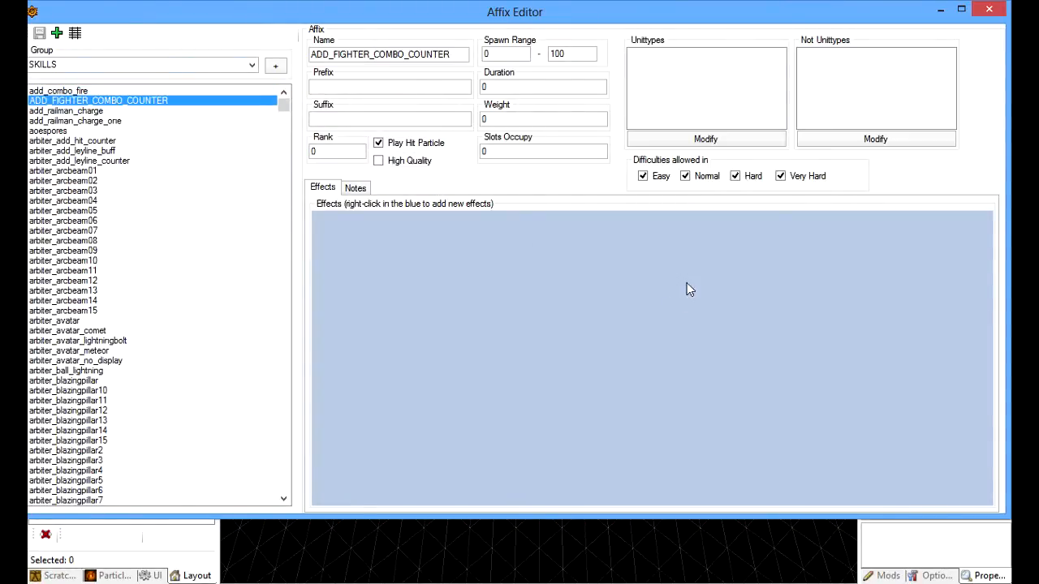
{"action": "right_click", "coordinate": [719, 297]}
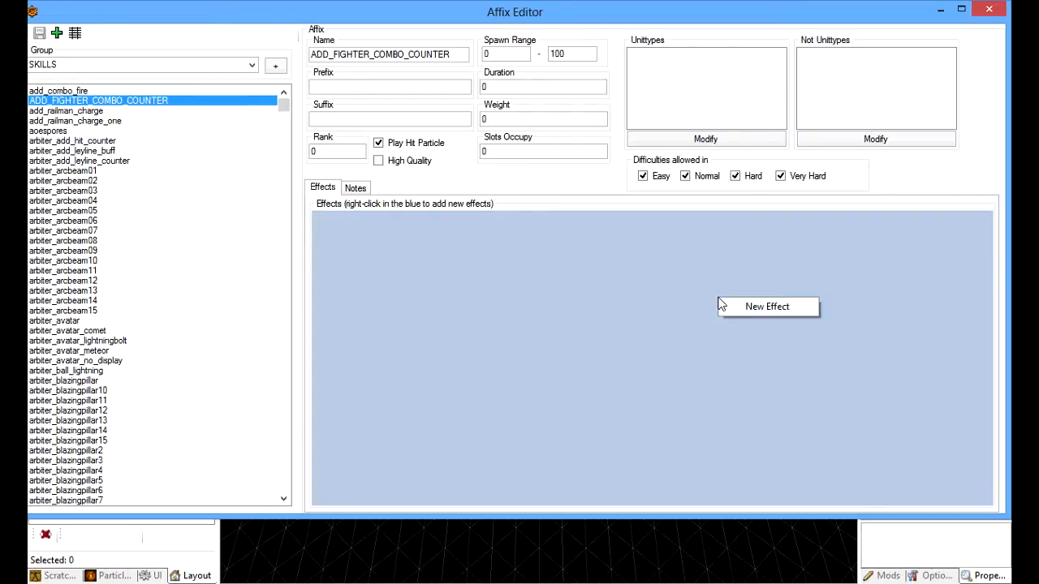
{"action": "left_click", "coordinate": [734, 306]}
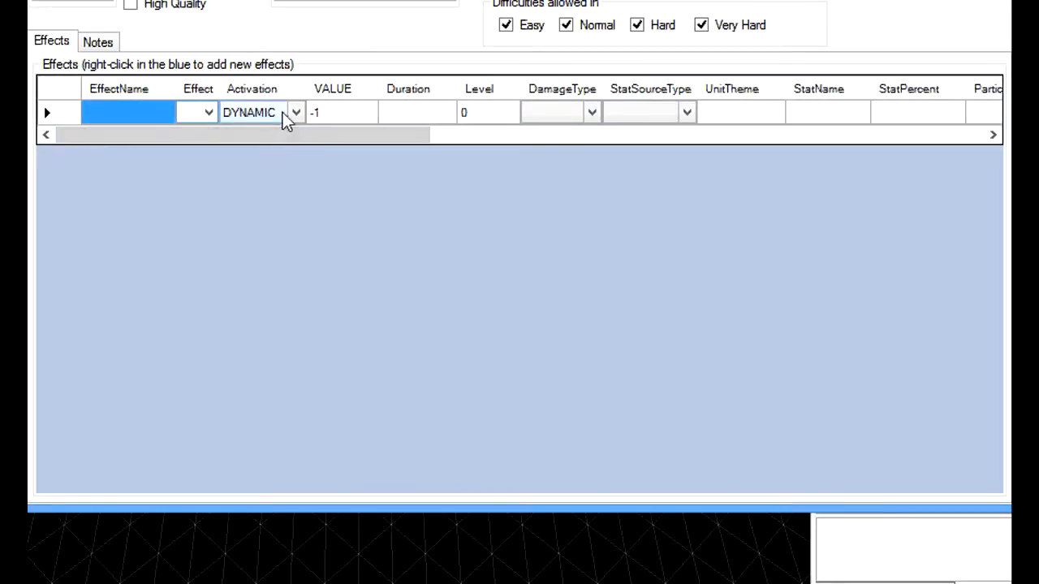
{"action": "left_click", "coordinate": [207, 112]}
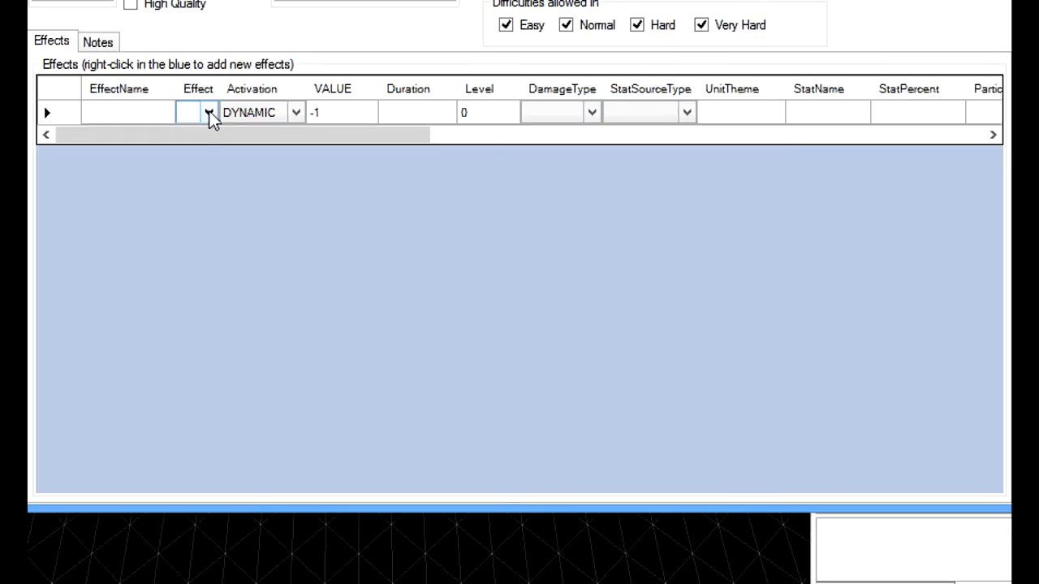
{"action": "left_click", "coordinate": [208, 113]}
{"action": "left_click", "coordinate": [227, 162]}
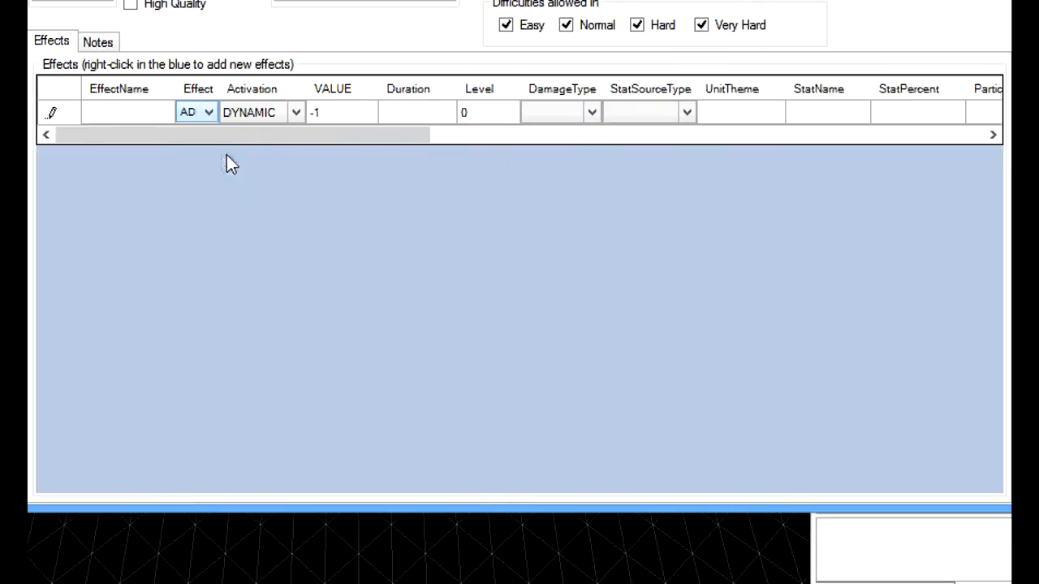
Step: Name the new ADD STAT effect combo_counter
{"action": "left_click", "coordinate": [151, 112]}
{"action": "left_click", "coordinate": [152, 112]}
{"action": "type", "text": "c"}
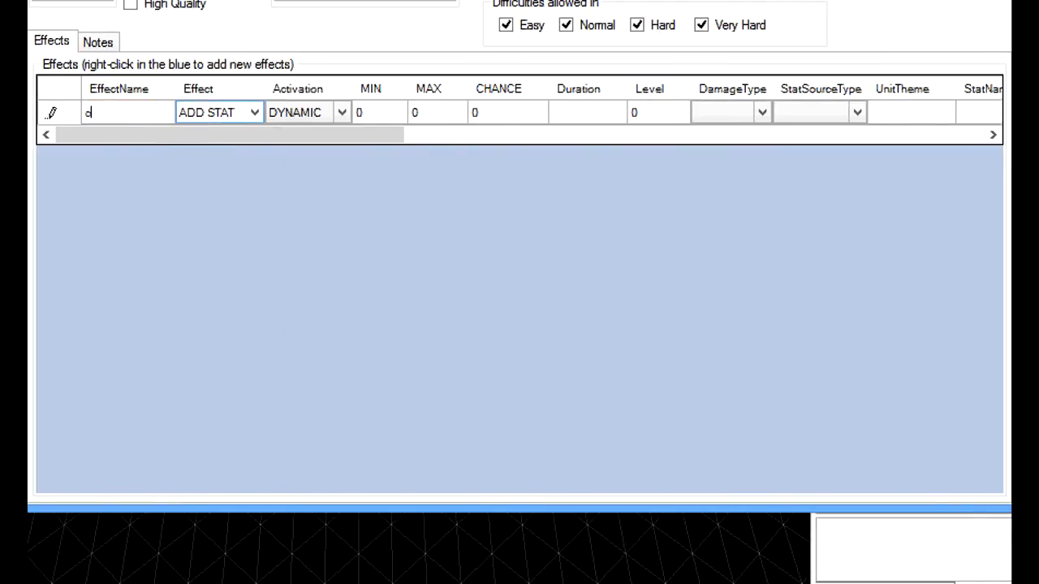
{"action": "type", "text": "ombo_counter"}
{"action": "key", "text": "Return"}
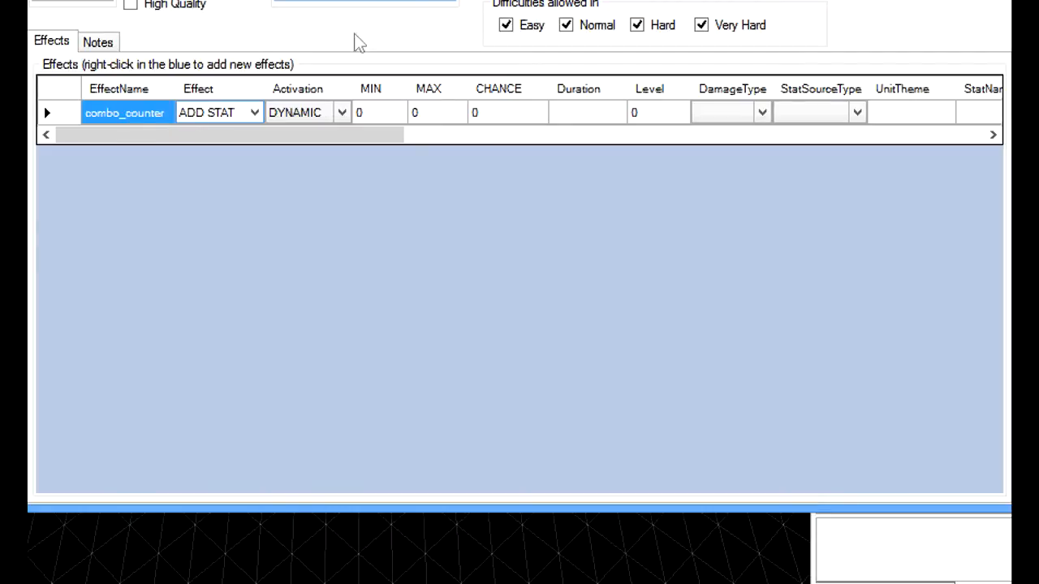
Step: Set both the MIN and MAX values of the combo_counter effect to 2
{"action": "left_click", "coordinate": [334, 121]}
{"action": "left_click", "coordinate": [336, 122]}
{"action": "left_click", "coordinate": [339, 121]}
{"action": "left_click", "coordinate": [397, 120]}
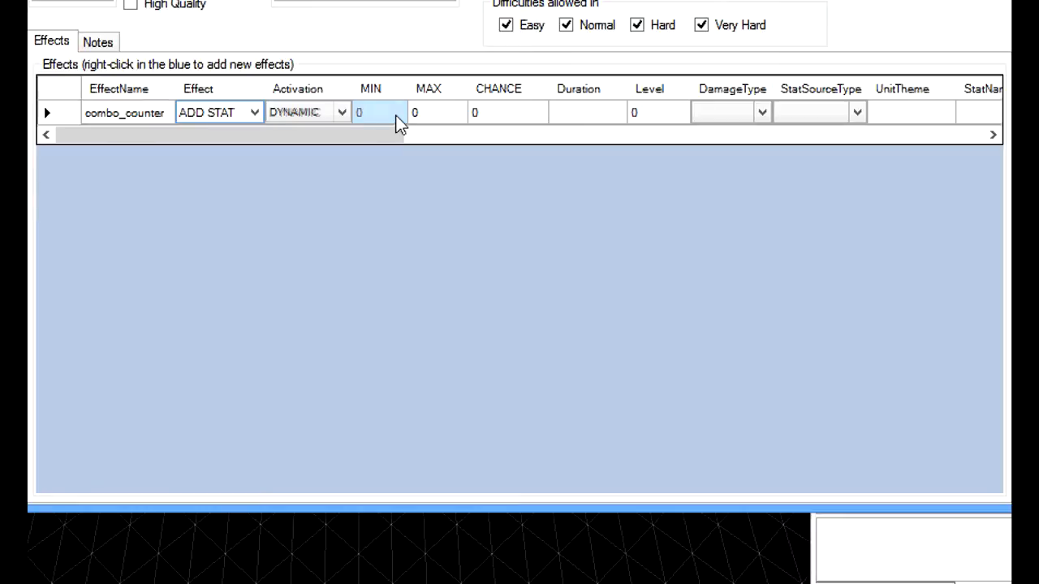
{"action": "type", "text": "2"}
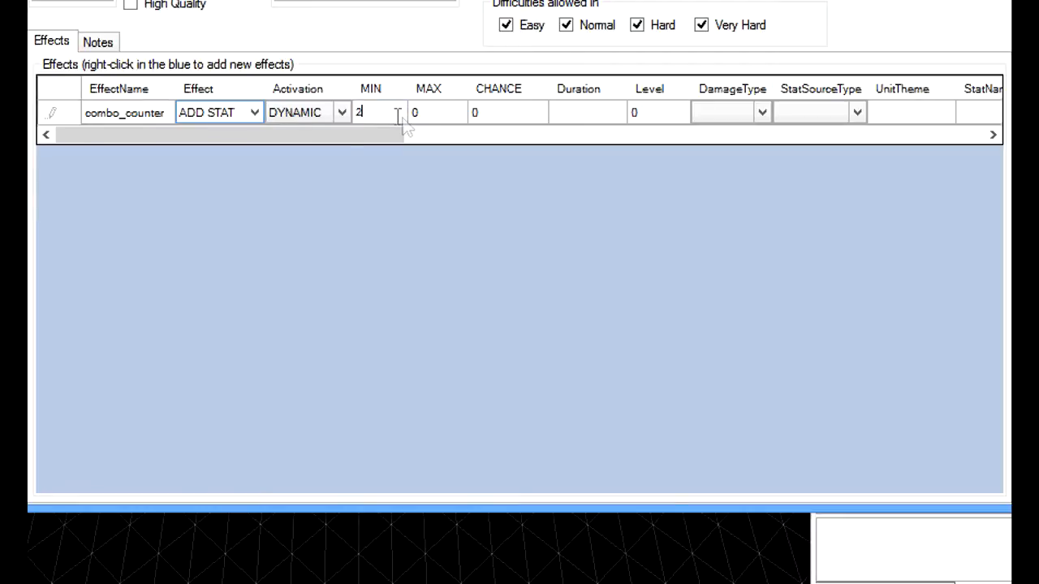
{"action": "left_click", "coordinate": [432, 115]}
{"action": "type", "text": "2"}
Step: Set the combo_counter effect's chance to 100 and its duration to INSTANT
{"action": "left_click", "coordinate": [505, 114]}
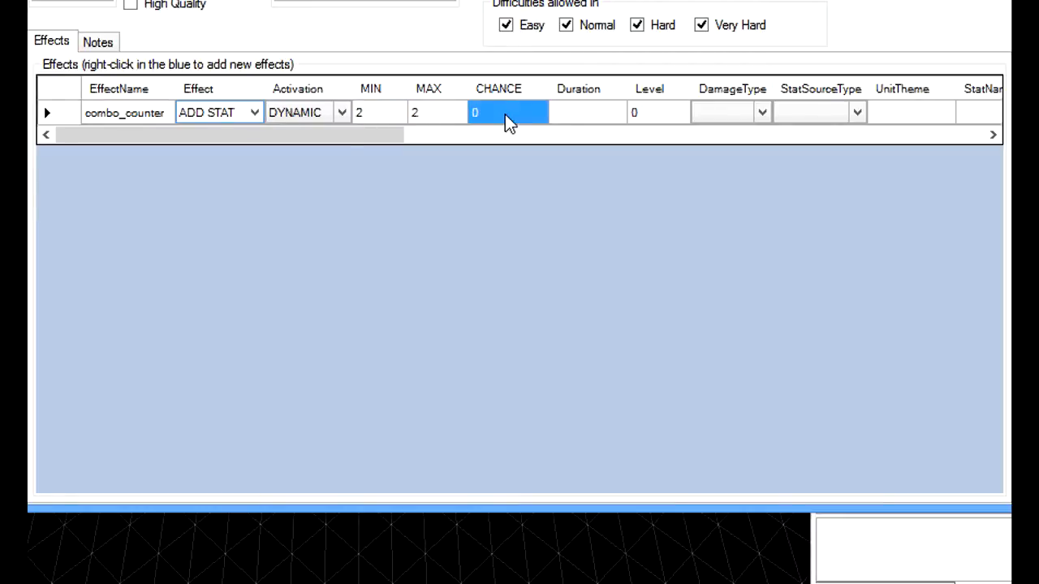
{"action": "type", "text": "100"}
{"action": "left_click", "coordinate": [596, 116]}
{"action": "left_click", "coordinate": [583, 113]}
{"action": "type", "text": "IN"}
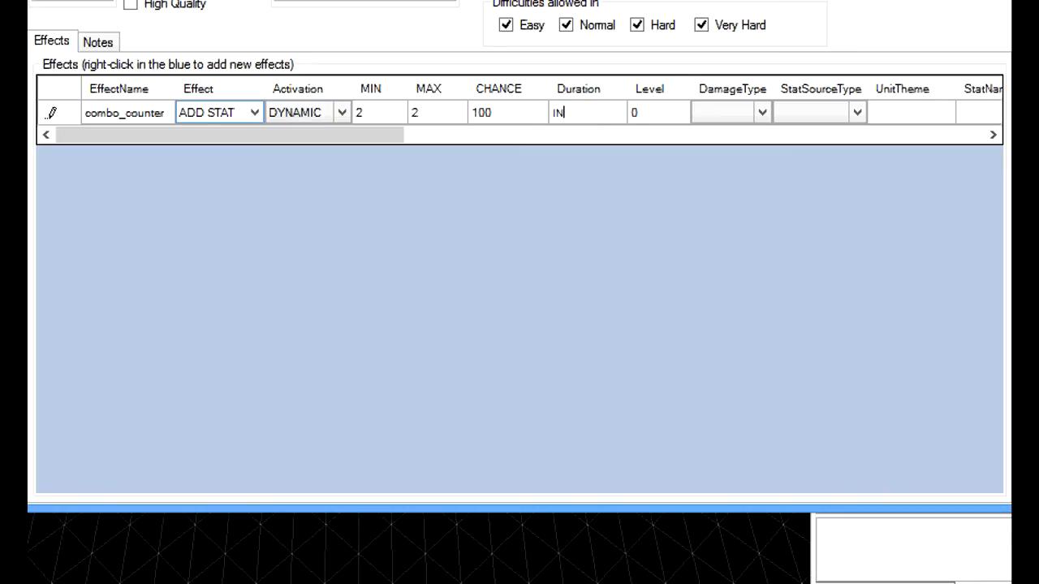
{"action": "type", "text": "STANT"}
{"action": "left_click", "coordinate": [145, 116]}
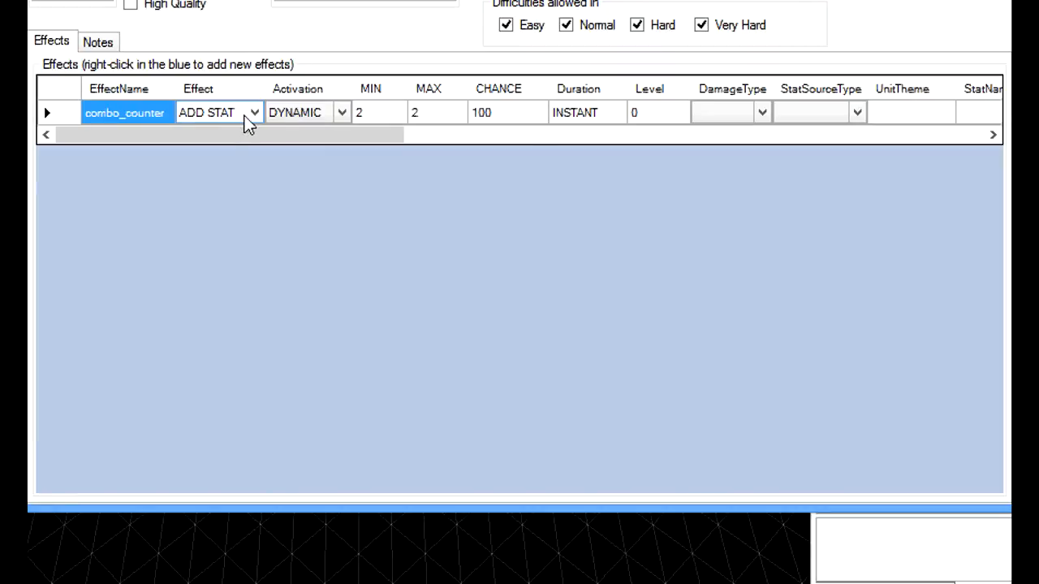
Step: Review the combo_counter effect's activation options and its MIN, MAX, chance and duration fields
{"action": "left_click", "coordinate": [345, 118]}
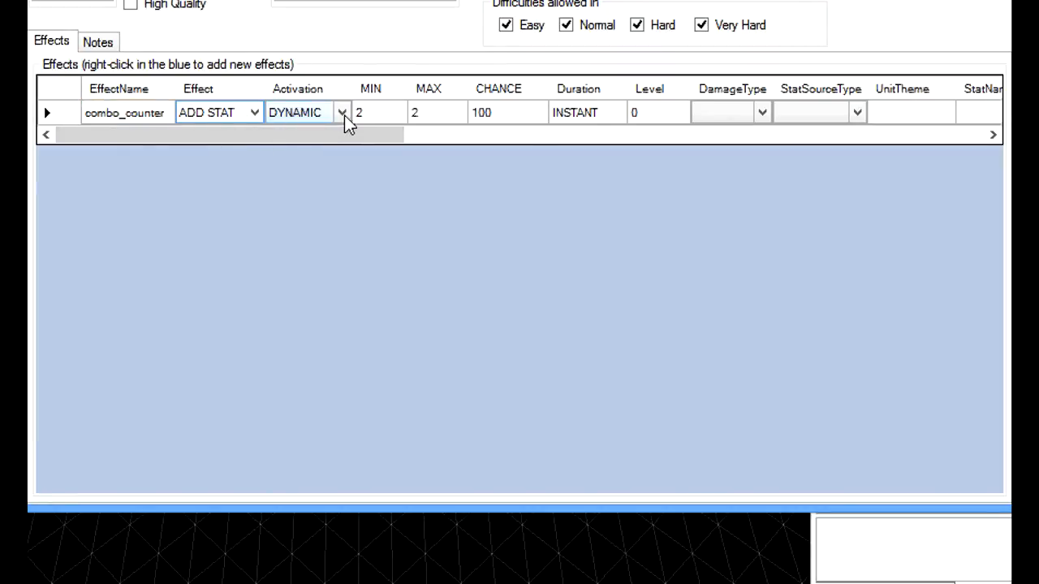
{"action": "left_click", "coordinate": [342, 113]}
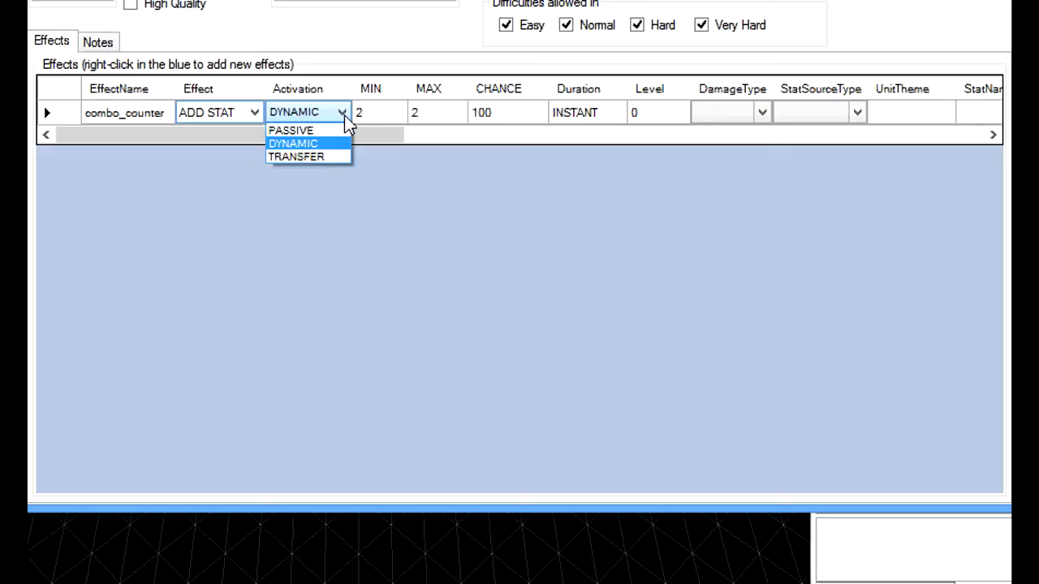
{"action": "left_click", "coordinate": [345, 115]}
{"action": "left_click", "coordinate": [374, 120]}
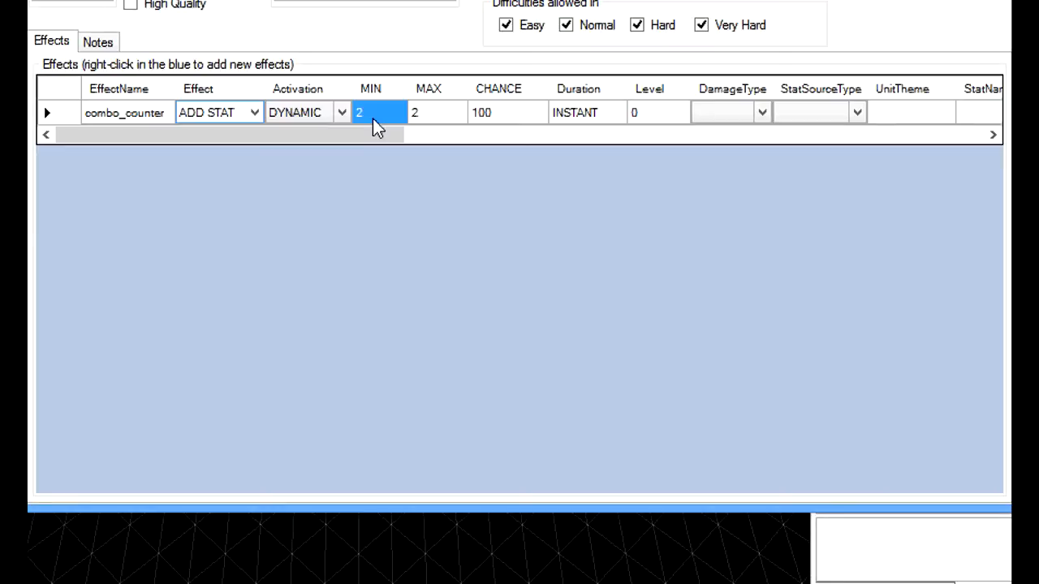
{"action": "left_click", "coordinate": [445, 122]}
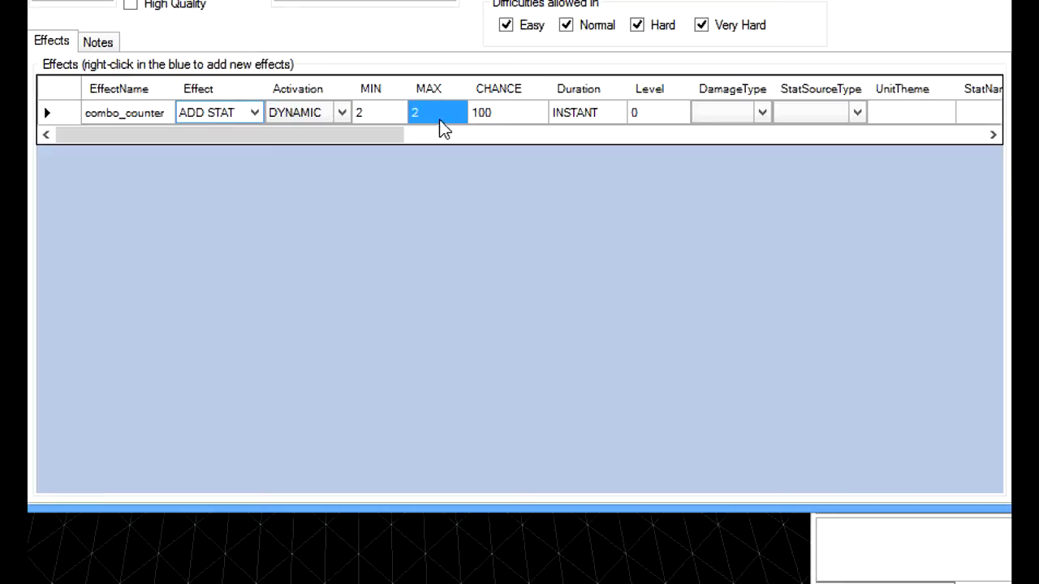
{"action": "left_click", "coordinate": [519, 122]}
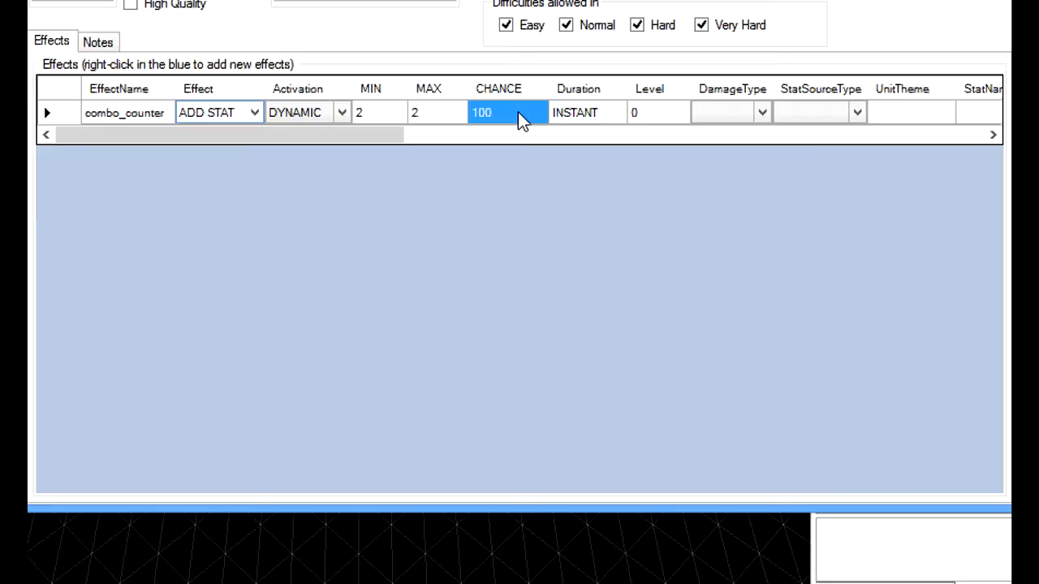
{"action": "left_click", "coordinate": [619, 121]}
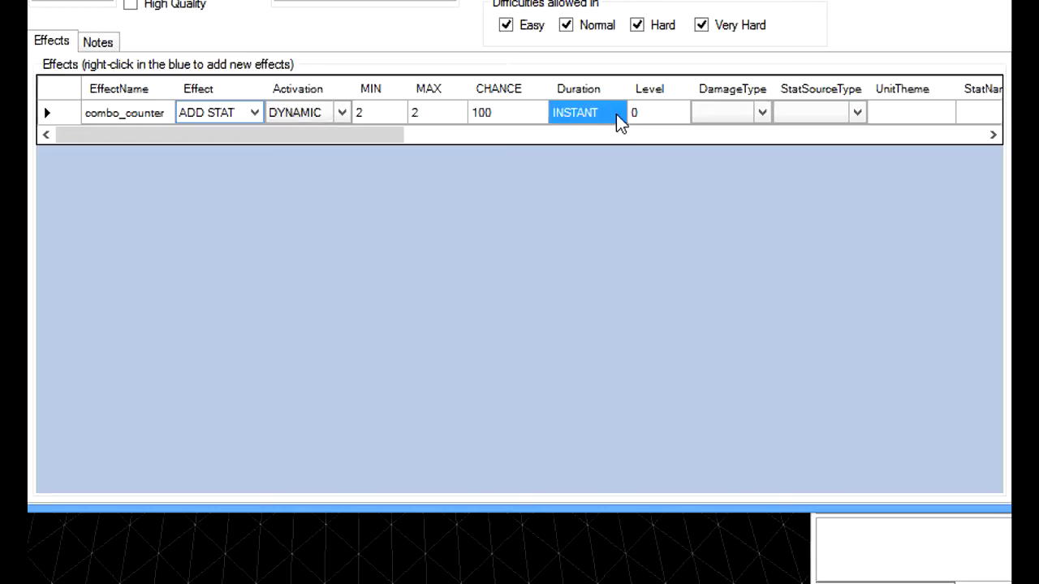
{"action": "left_click_drag", "start_coordinate": [359, 138], "coordinate": [241, 162]}
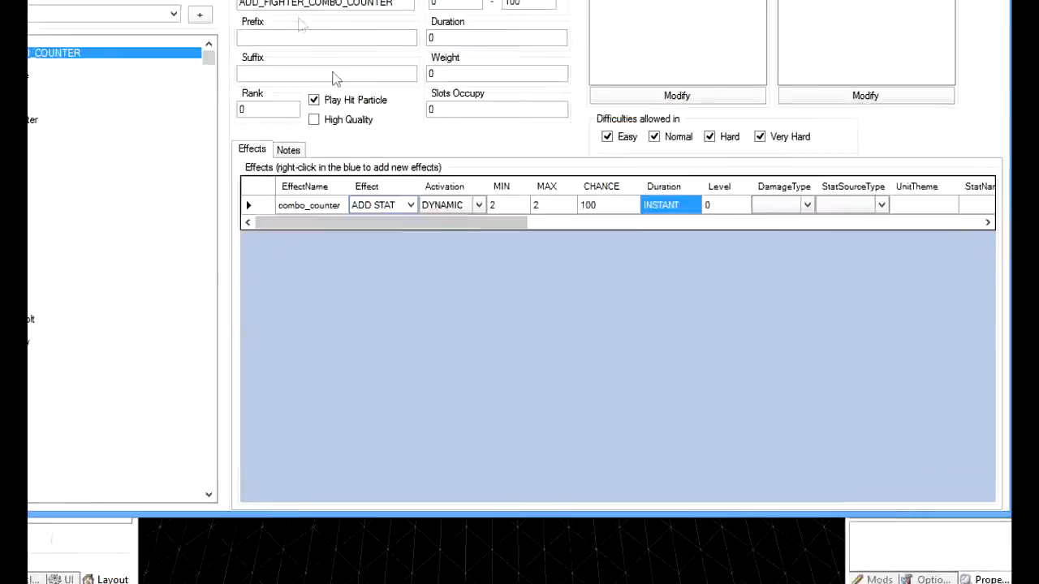
{"action": "left_click", "coordinate": [294, 38]}
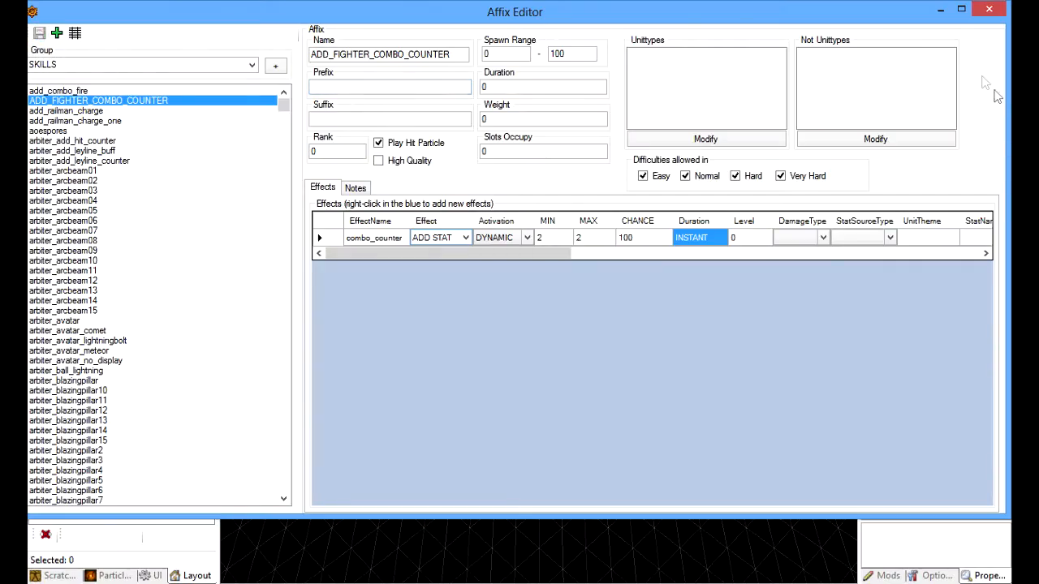
Step: Return to the SkillEditor, add ADD_FIGHTER_COMBO_COUNTER to the unit-hit event's affix list, and save the skill
{"action": "left_click", "coordinate": [941, 10]}
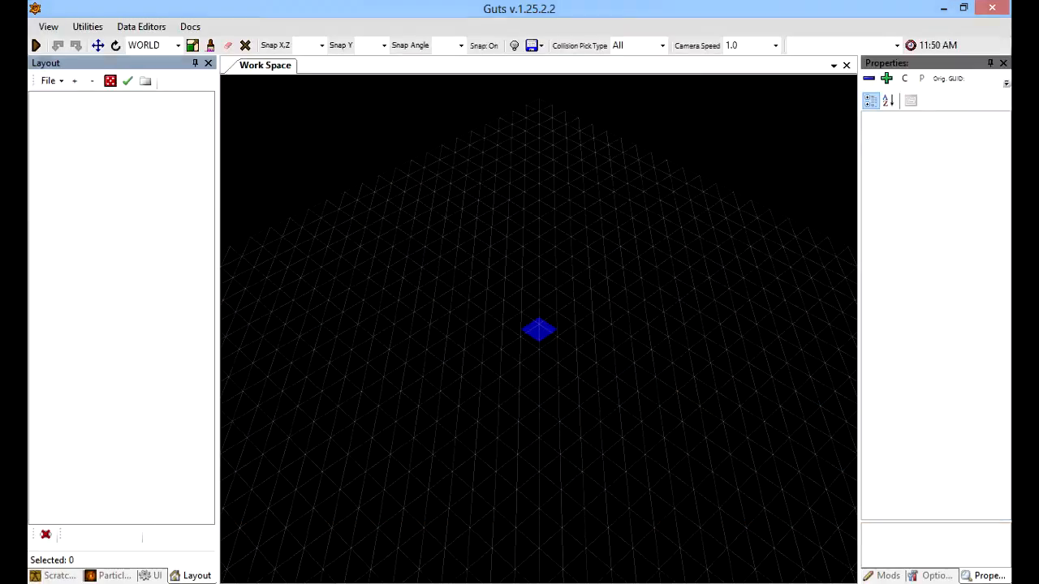
{"action": "mouse_move", "coordinate": [563, 547]}
{"action": "left_click", "coordinate": [335, 524]}
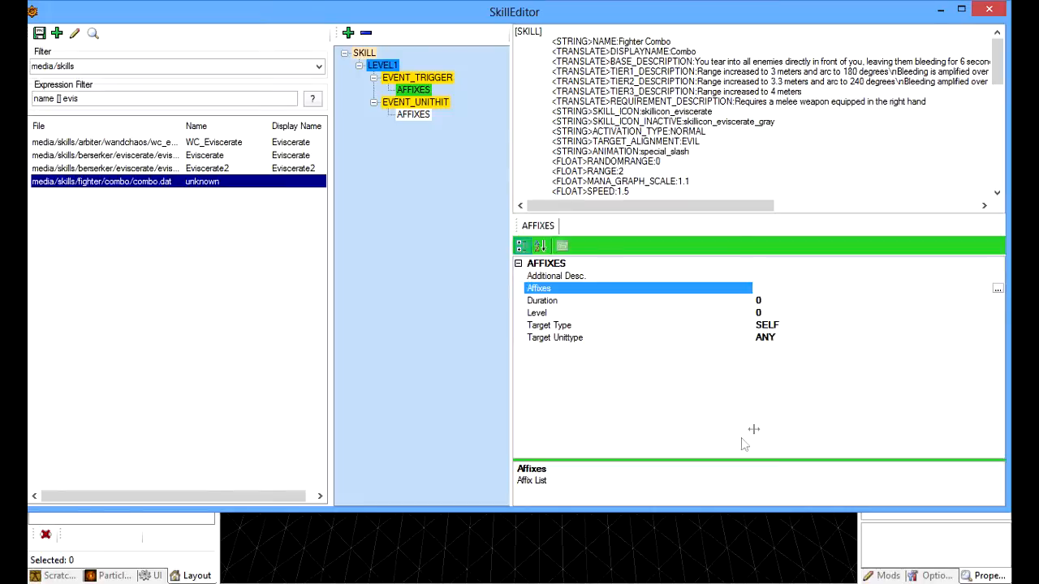
{"action": "left_click", "coordinate": [998, 292]}
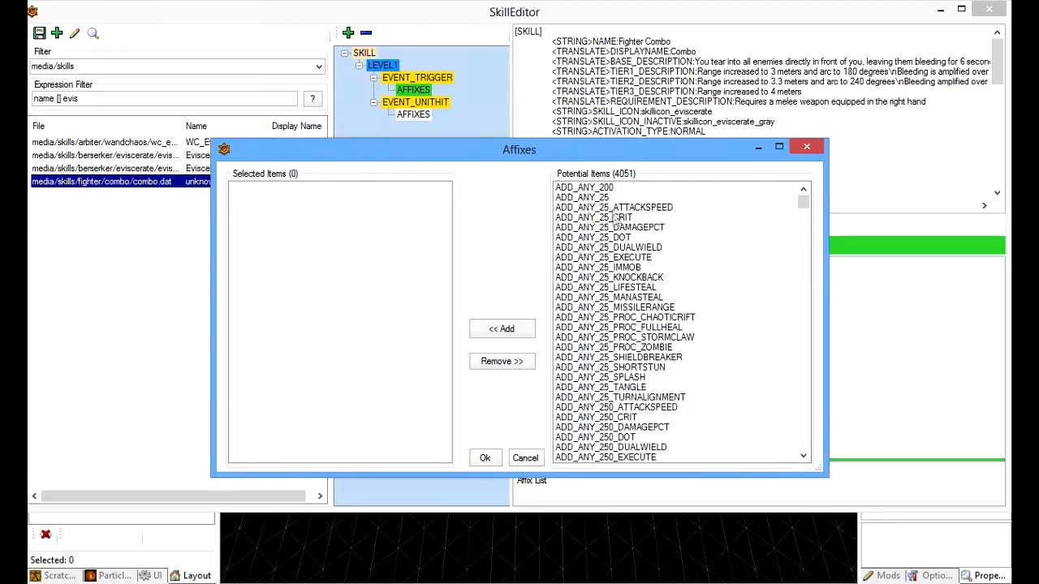
{"action": "left_click_drag", "start_coordinate": [804, 203], "coordinate": [826, 207]}
{"action": "left_click", "coordinate": [804, 189]}
{"action": "left_click", "coordinate": [804, 192]}
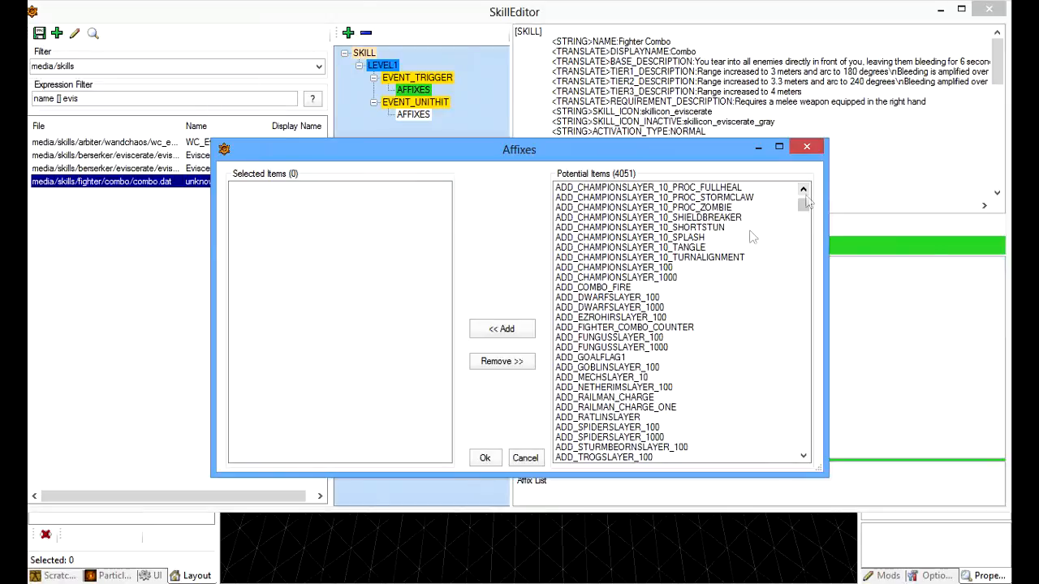
{"action": "left_click", "coordinate": [646, 328]}
{"action": "left_click", "coordinate": [495, 329]}
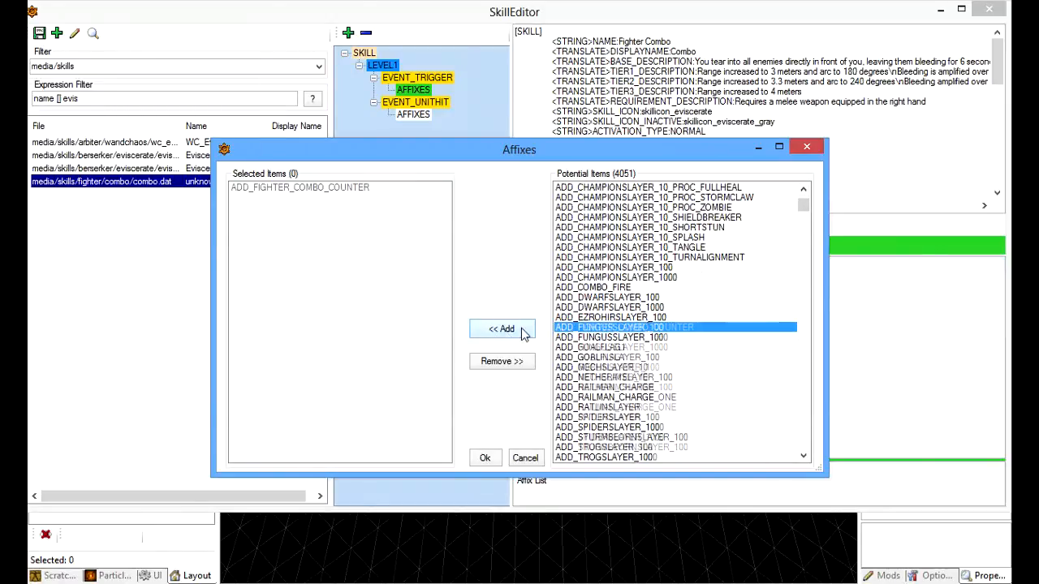
{"action": "left_click", "coordinate": [485, 458]}
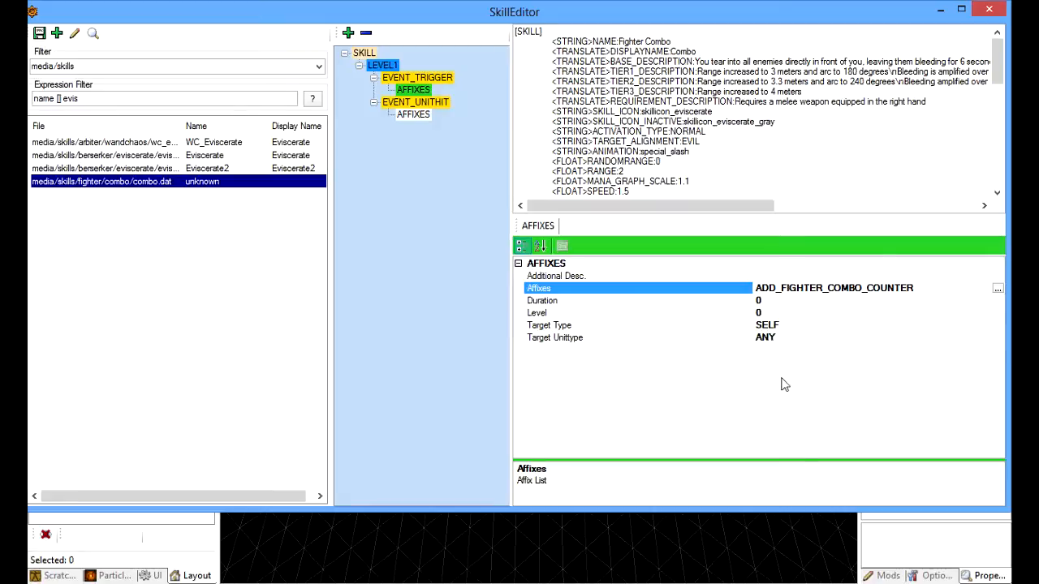
{"action": "left_click", "coordinate": [669, 152]}
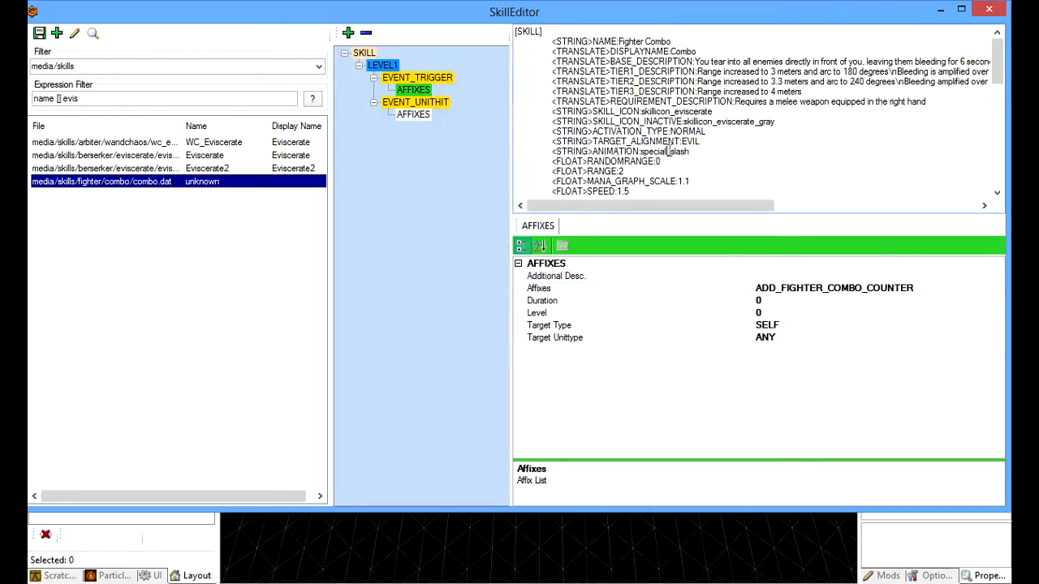
{"action": "left_click", "coordinate": [39, 34]}
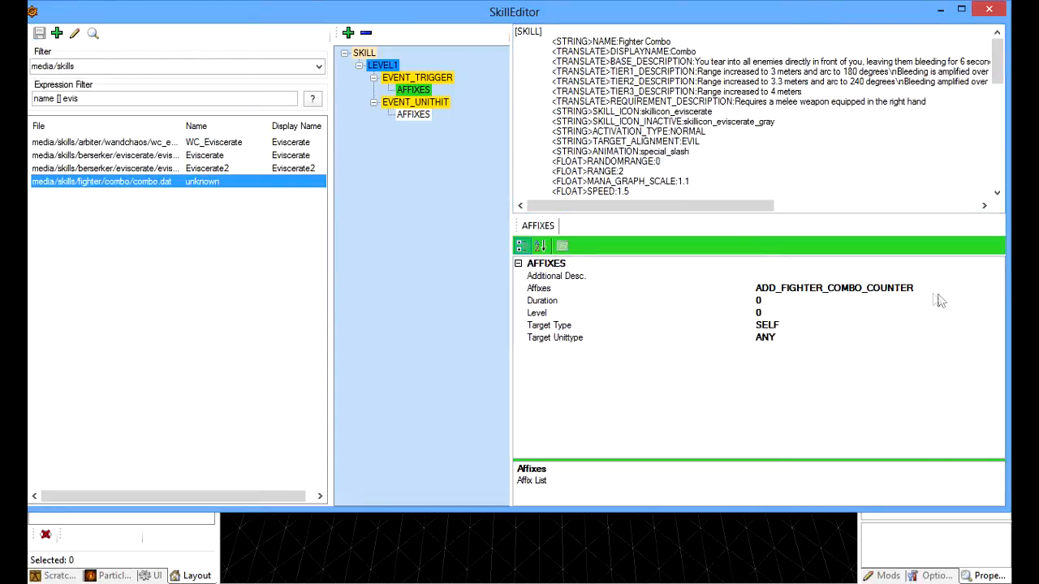
Step: Close the SkillEditor and open the Players unit editor on the skill list of Hum_Fighter_Base
{"action": "left_click", "coordinate": [991, 12]}
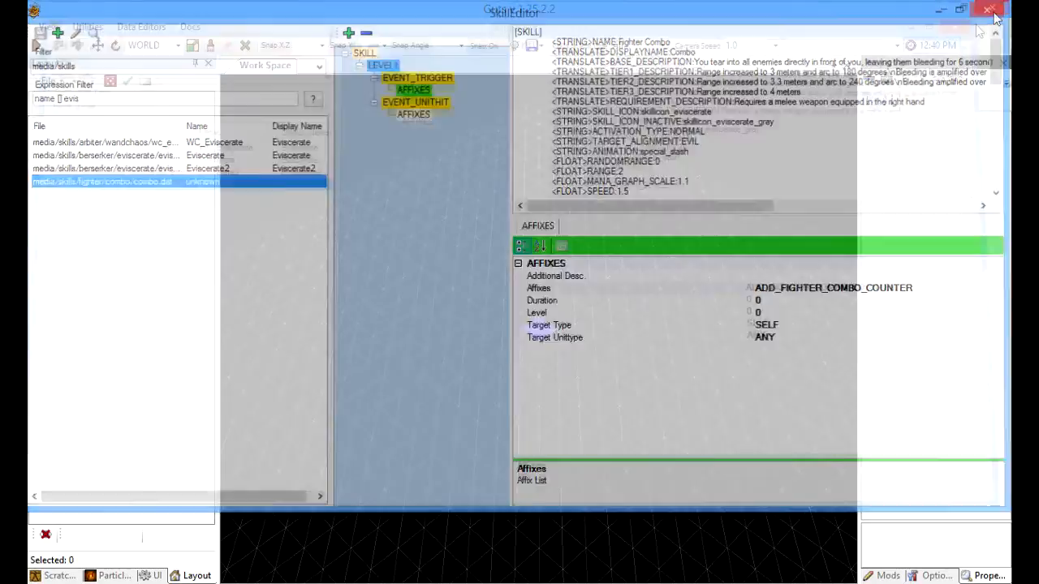
{"action": "left_click", "coordinate": [146, 27]}
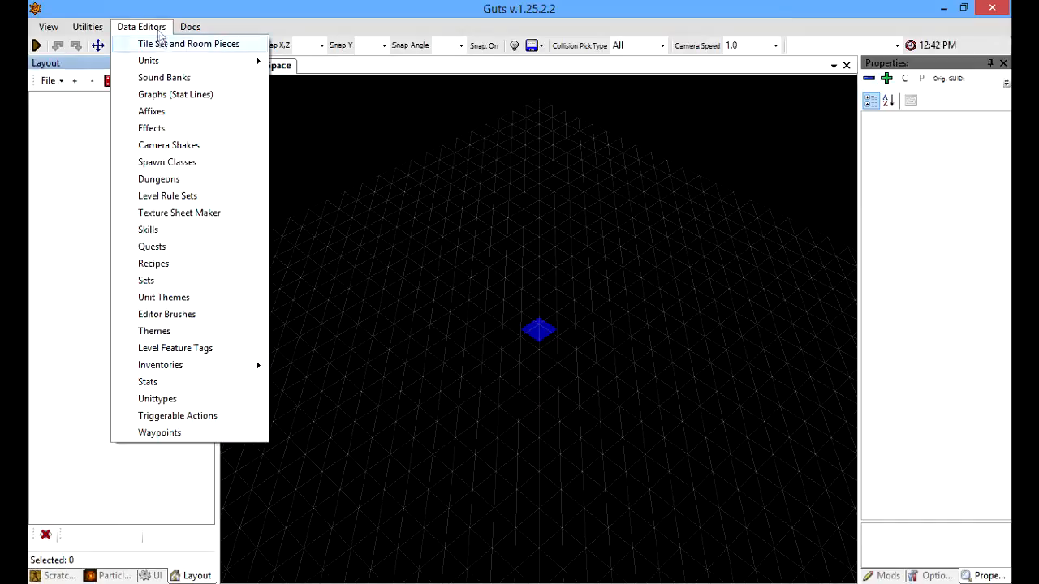
{"action": "mouse_move", "coordinate": [171, 61]}
{"action": "left_click", "coordinate": [310, 98]}
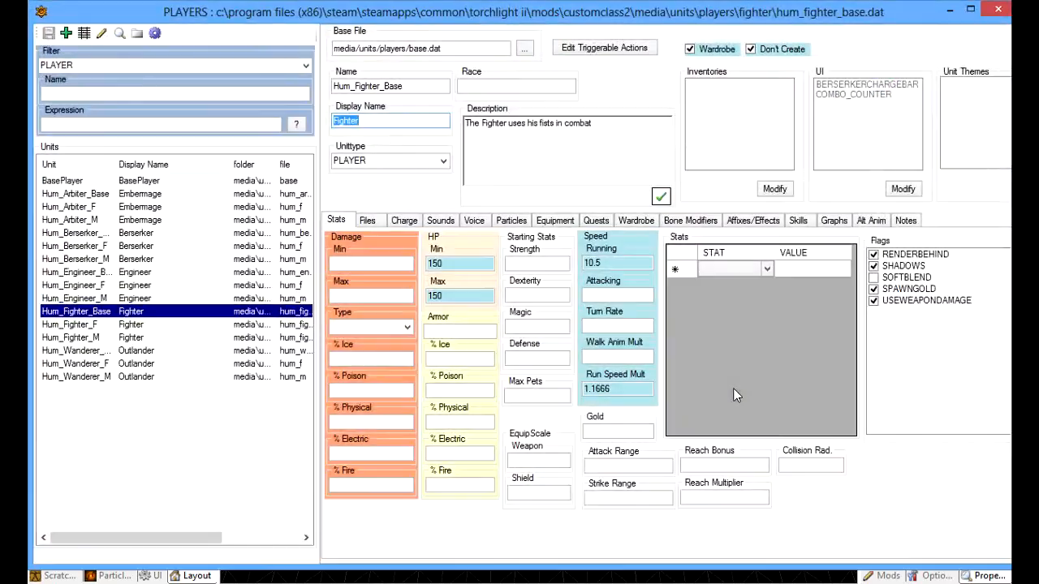
{"action": "left_click", "coordinate": [798, 221]}
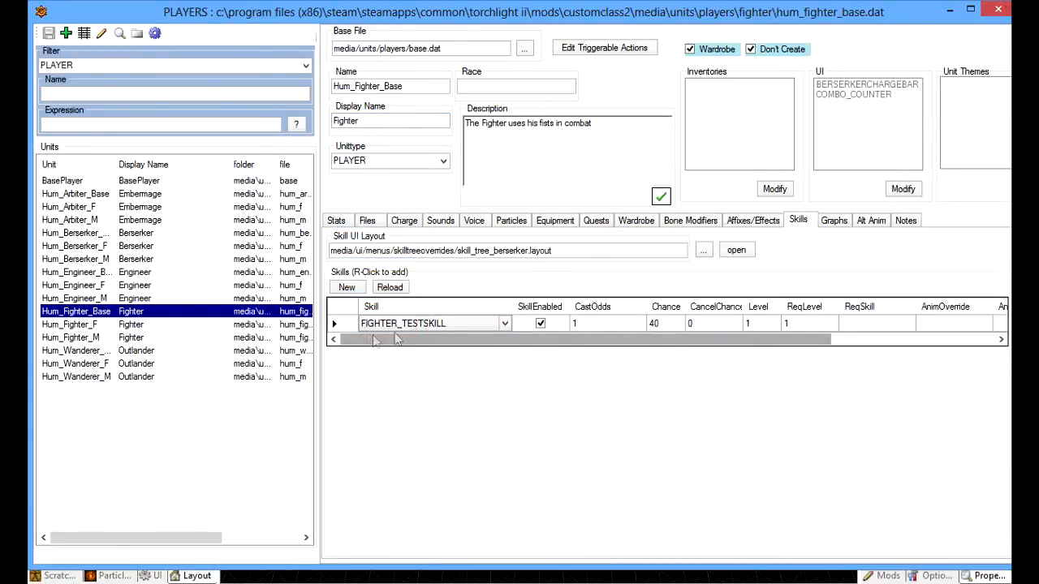
Step: Delete the FIGHTER_TESTSKILL block from Hum_Fighter_Base's source text, save the unit, and reselect it to refresh its skill list
{"action": "right_click", "coordinate": [353, 327]}
{"action": "left_click", "coordinate": [352, 308]}
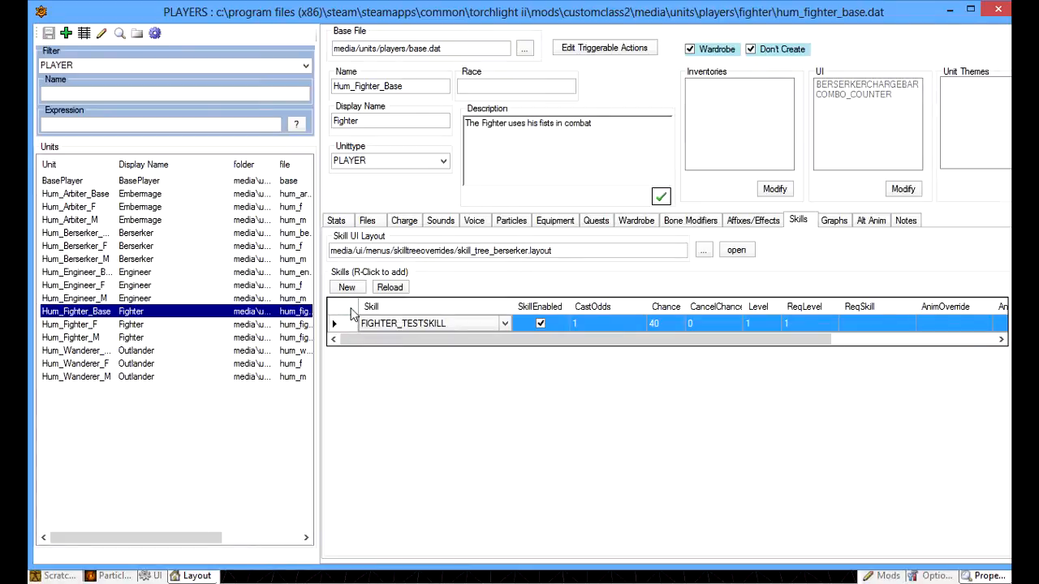
{"action": "left_click", "coordinate": [102, 34]}
{"action": "left_click_drag", "start_coordinate": [728, 334], "coordinate": [735, 489]}
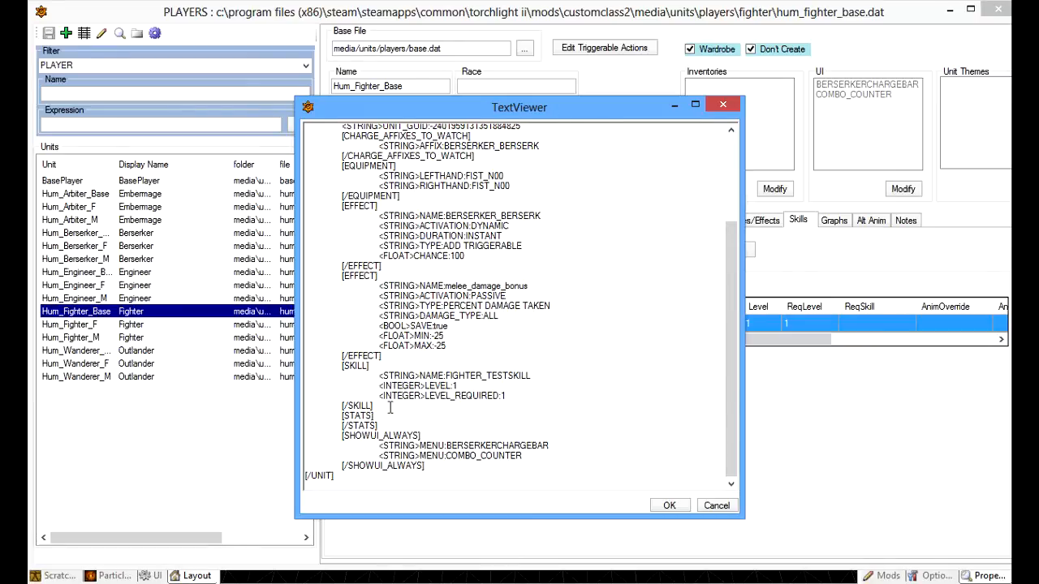
{"action": "left_click_drag", "start_coordinate": [389, 407], "coordinate": [254, 369]}
{"action": "key", "text": "Delete"}
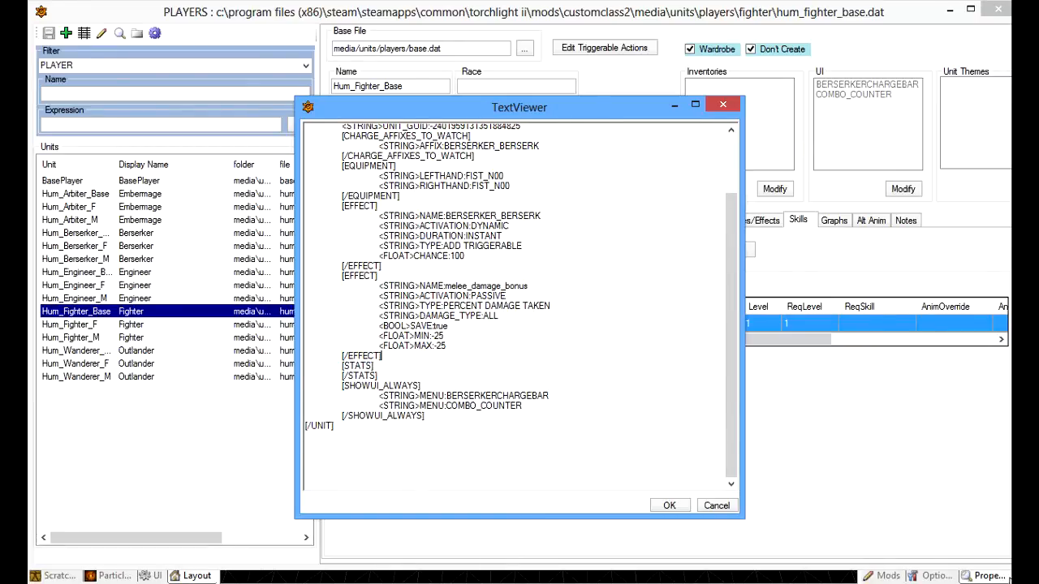
{"action": "left_click", "coordinate": [669, 506]}
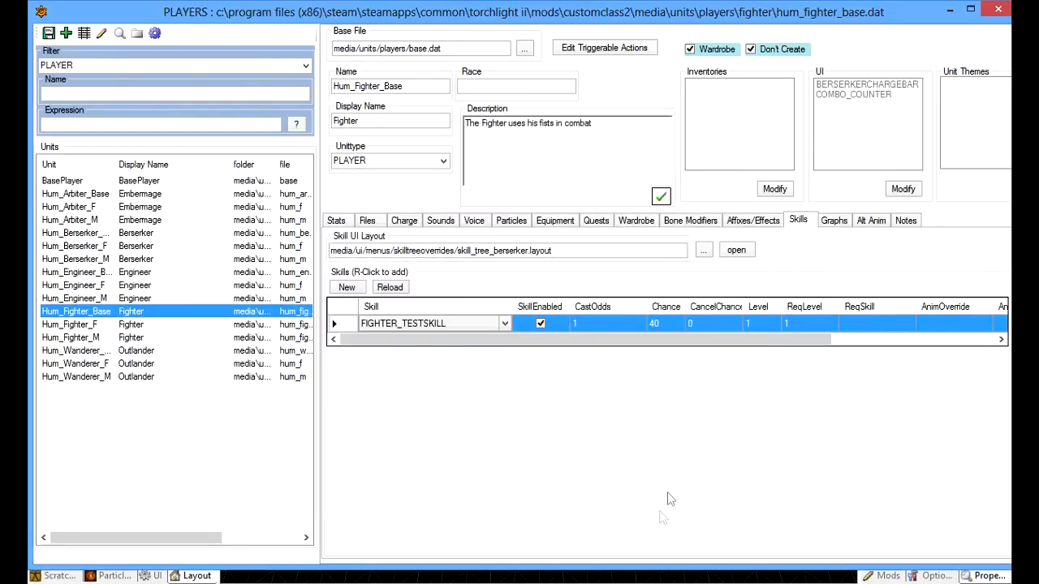
{"action": "left_click", "coordinate": [48, 33]}
{"action": "left_click", "coordinate": [87, 325]}
{"action": "left_click", "coordinate": [100, 310]}
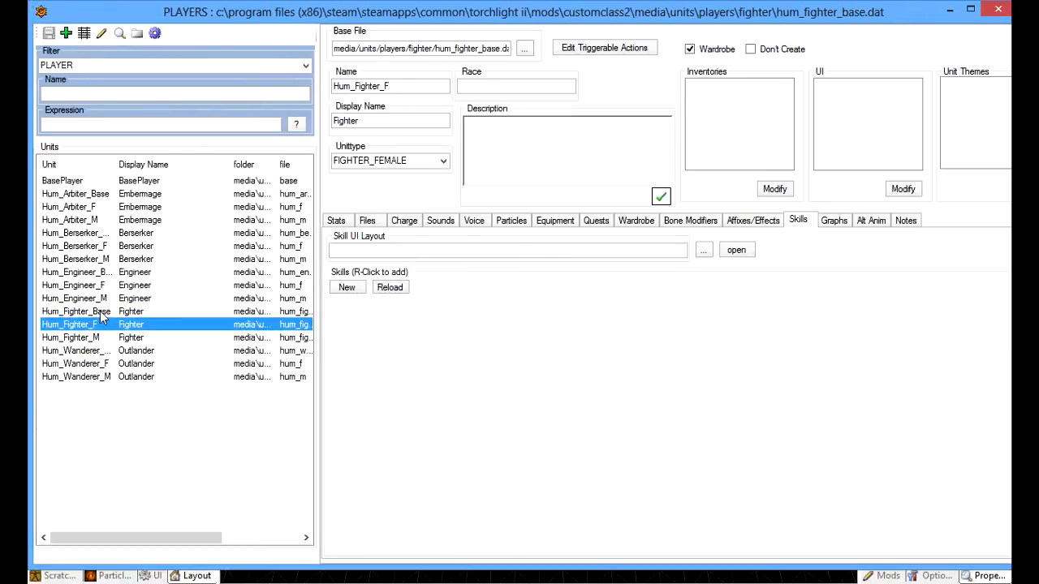
Step: Add a new skill entry to Hum_Fighter_Base and assign FIGHTER COMBO to it
{"action": "right_click", "coordinate": [462, 363]}
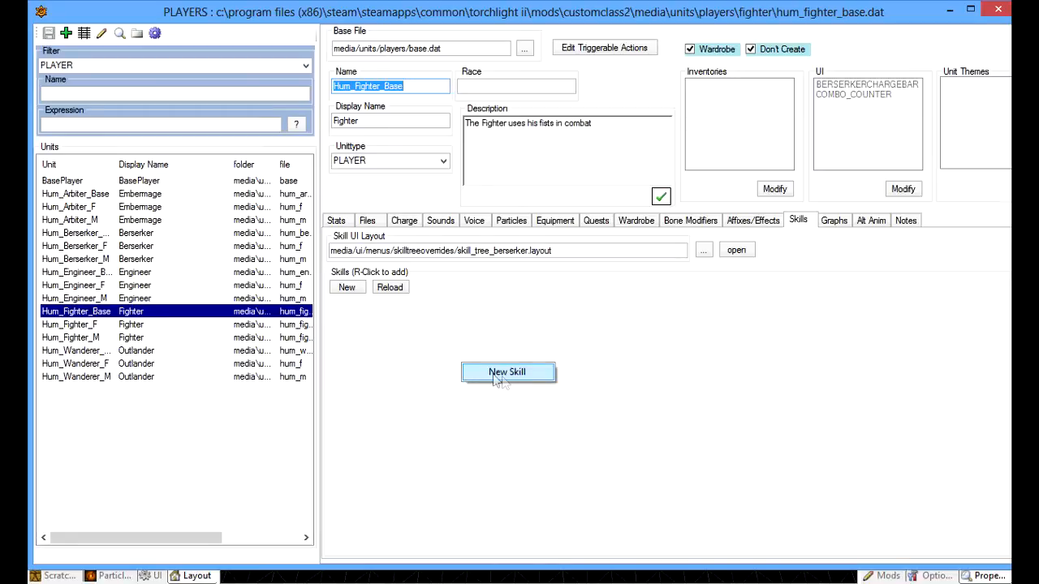
{"action": "left_click", "coordinate": [497, 379]}
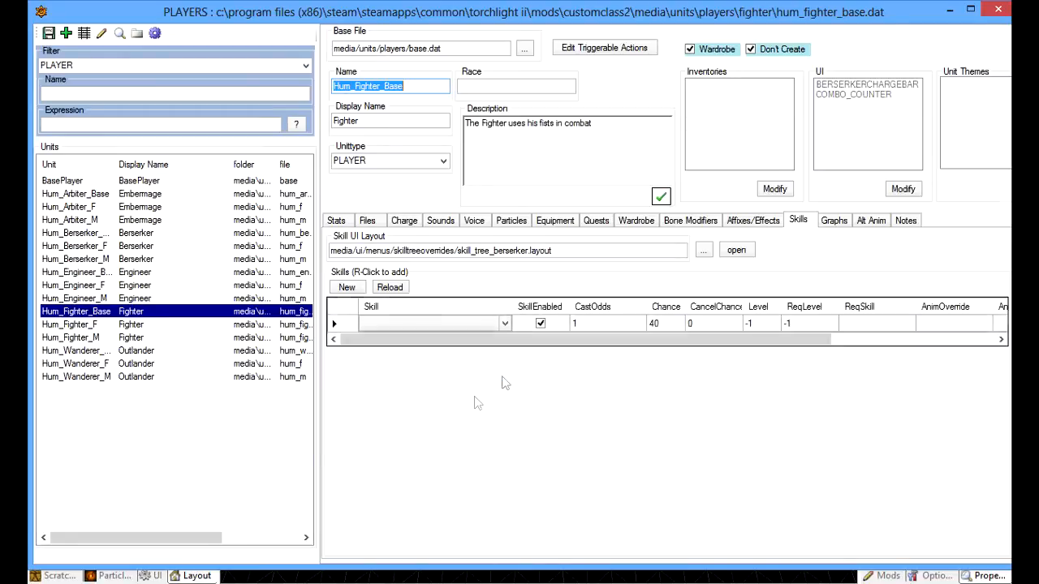
{"action": "left_click", "coordinate": [505, 323]}
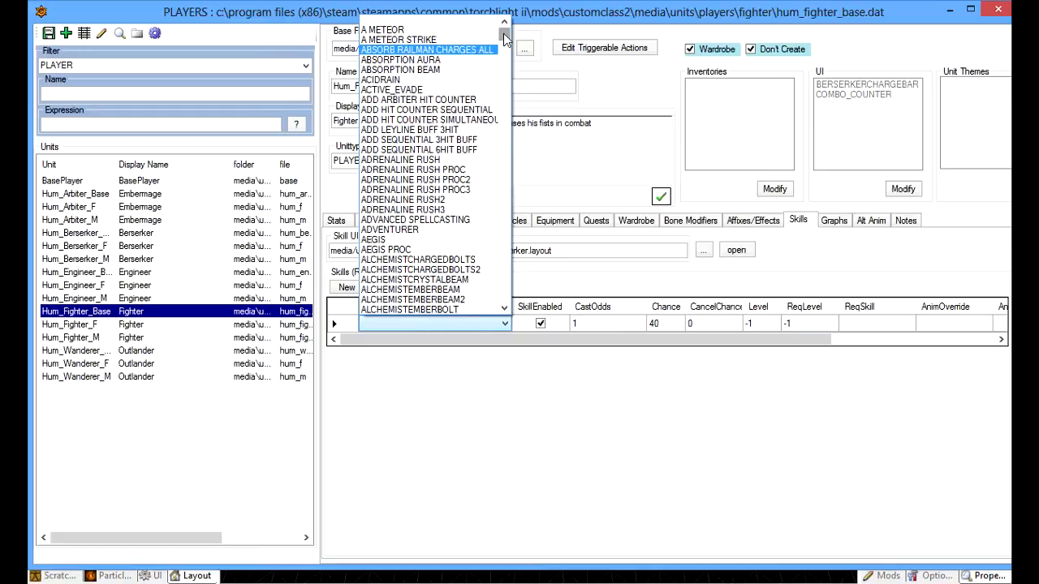
{"action": "left_click_drag", "start_coordinate": [504, 38], "coordinate": [506, 118]}
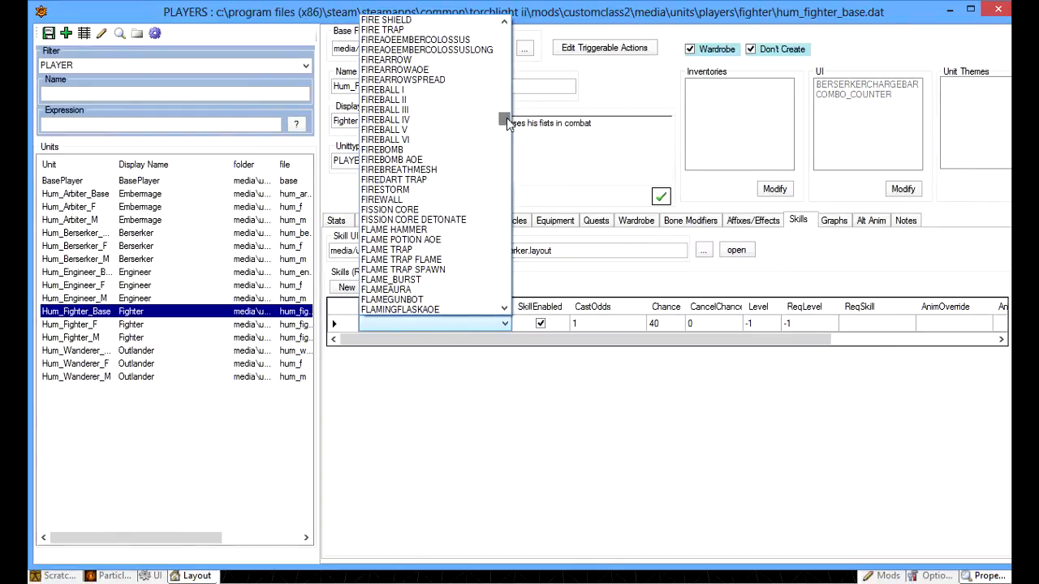
{"action": "left_click_drag", "start_coordinate": [505, 23], "coordinate": [506, 23]}
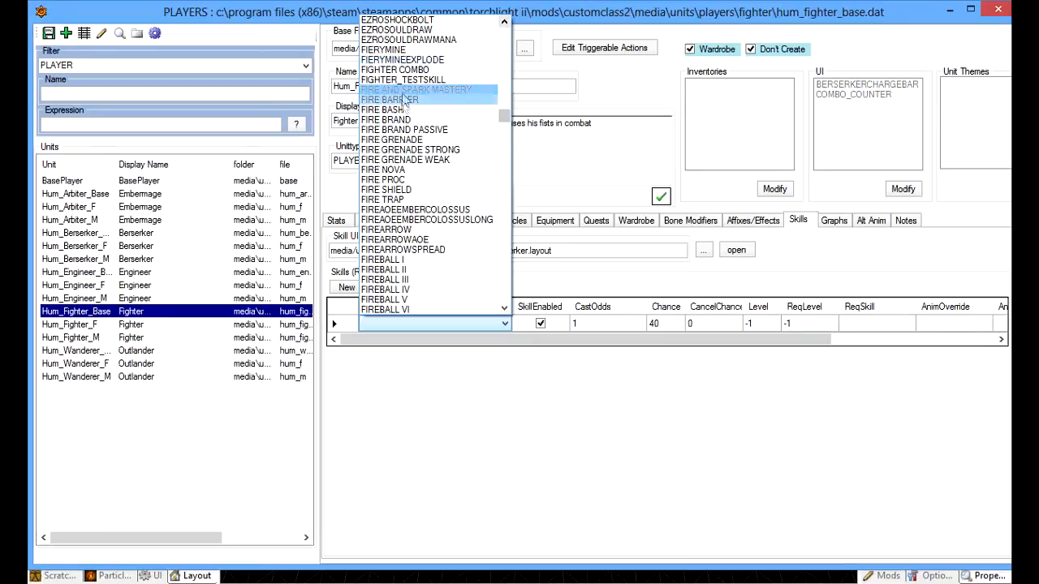
{"action": "left_click", "coordinate": [425, 71]}
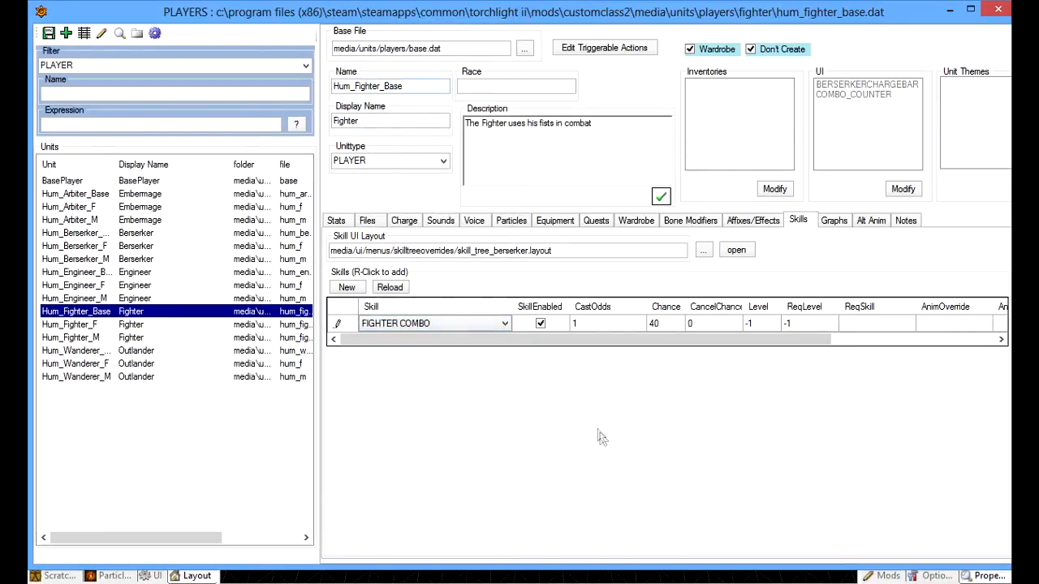
Step: Set the FIGHTER COMBO entry's level and required level to 1, save the unit, and close the Players editor
{"action": "left_click", "coordinate": [759, 328]}
{"action": "type", "text": "1"}
{"action": "key", "text": "Tab"}
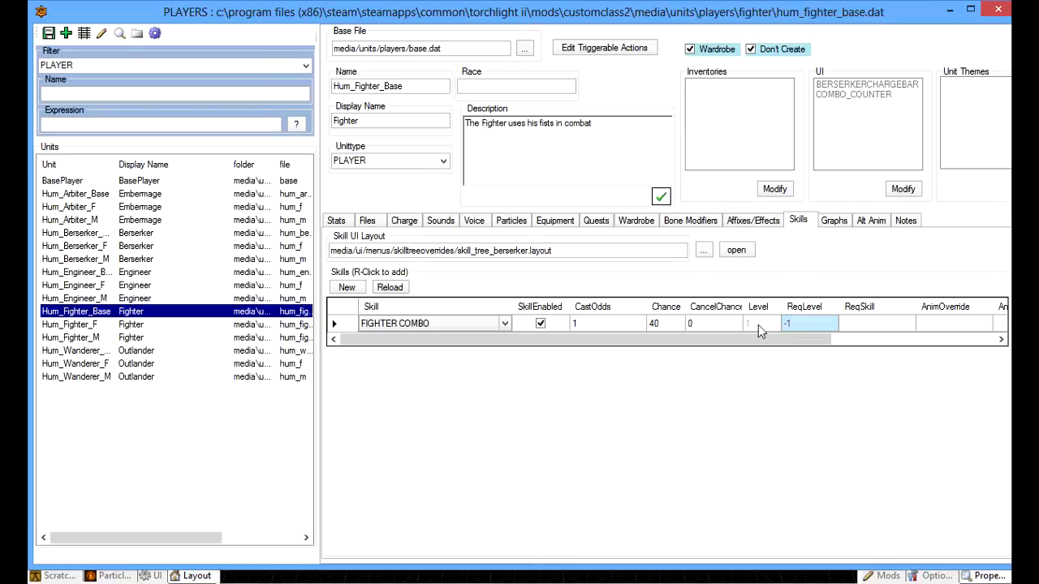
{"action": "type", "text": "1"}
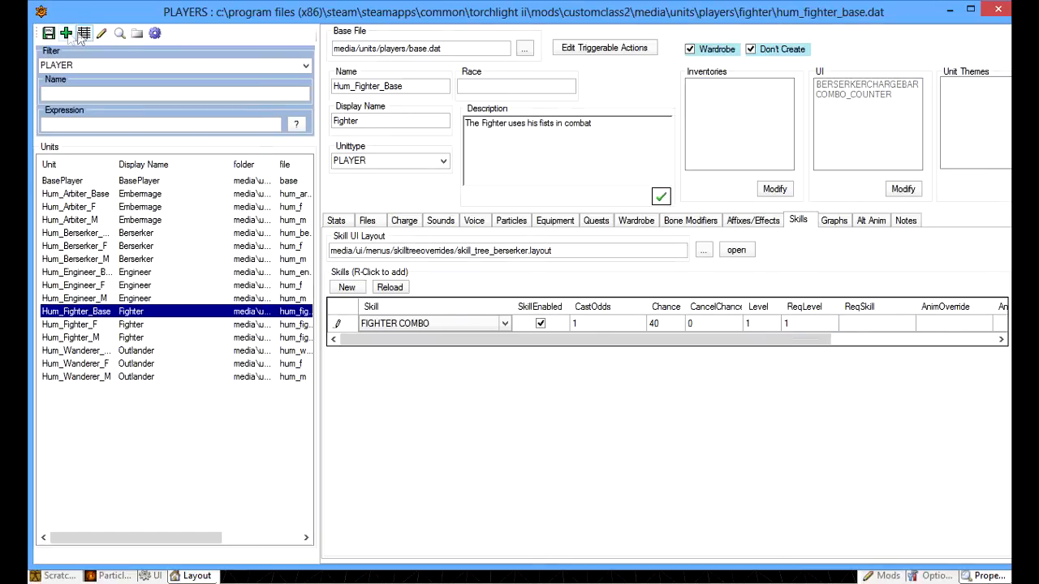
{"action": "left_click", "coordinate": [49, 33]}
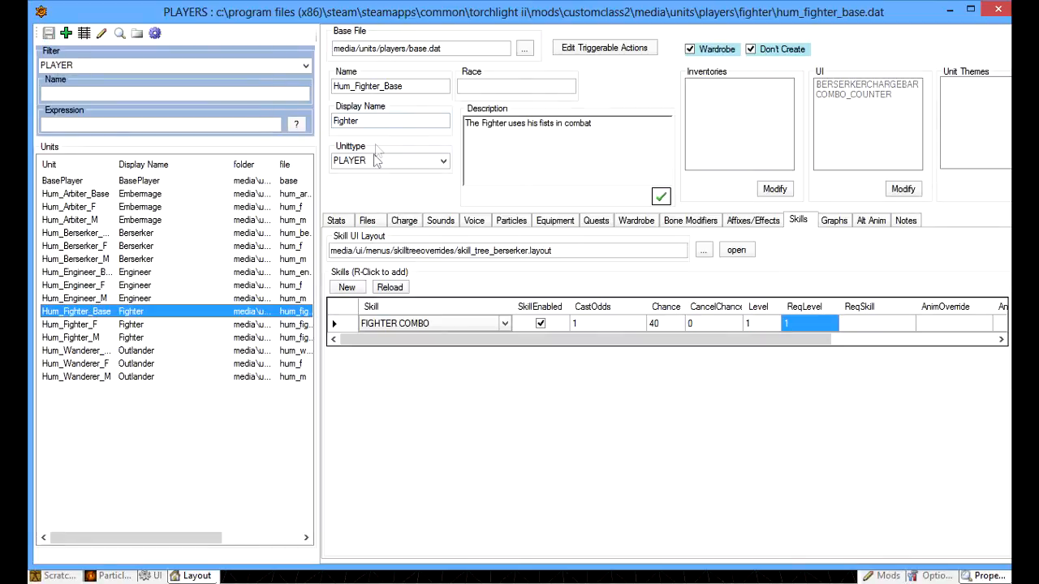
{"action": "left_click", "coordinate": [401, 123]}
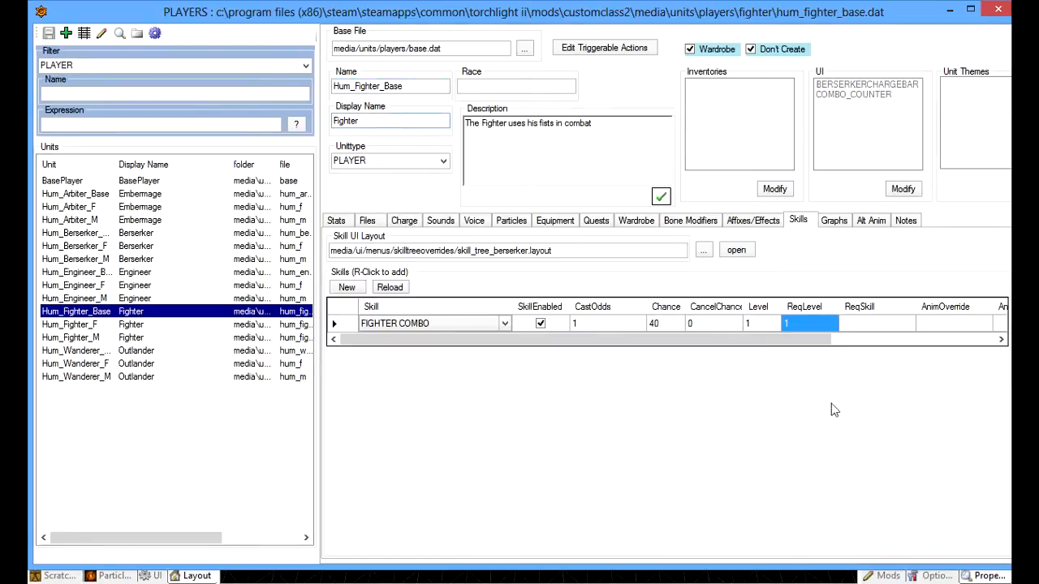
{"action": "left_click", "coordinate": [1003, 12]}
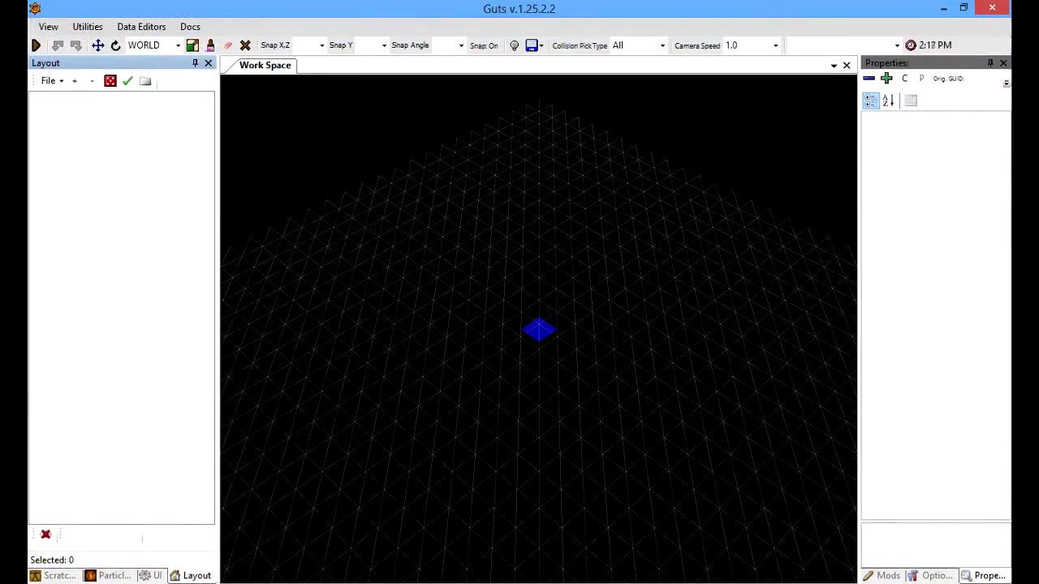
Step: Reselect customclass2 as the current mod and accept the restart of the editor
{"action": "left_click", "coordinate": [887, 576]}
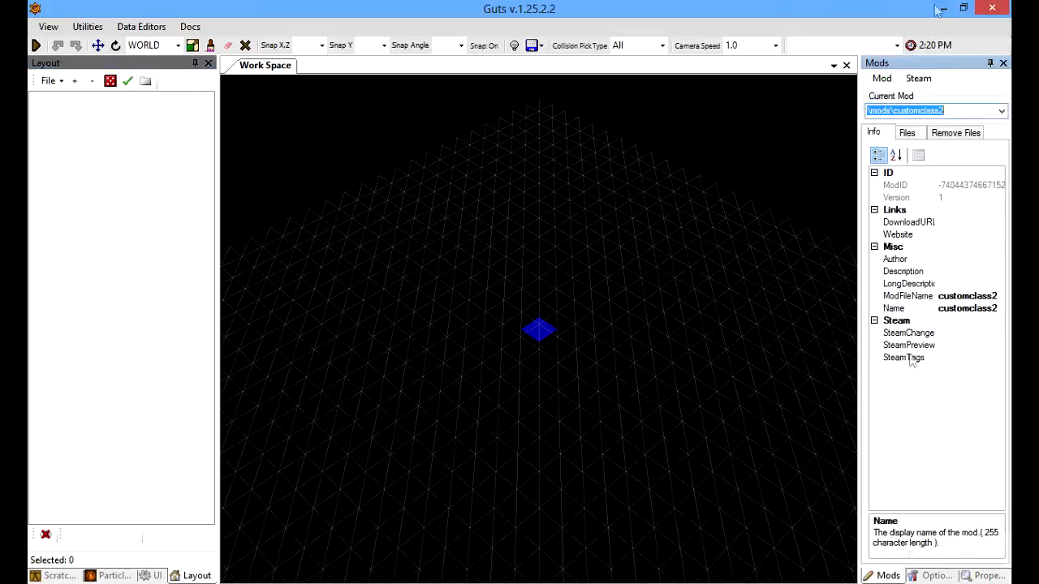
{"action": "left_click", "coordinate": [1002, 111]}
{"action": "left_click", "coordinate": [924, 135]}
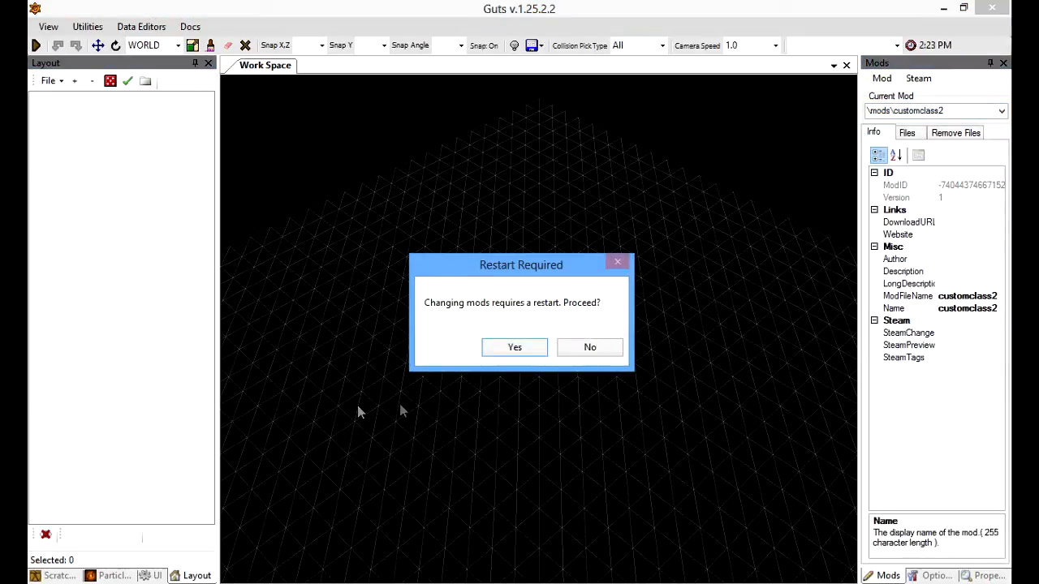
{"action": "left_click", "coordinate": [516, 354]}
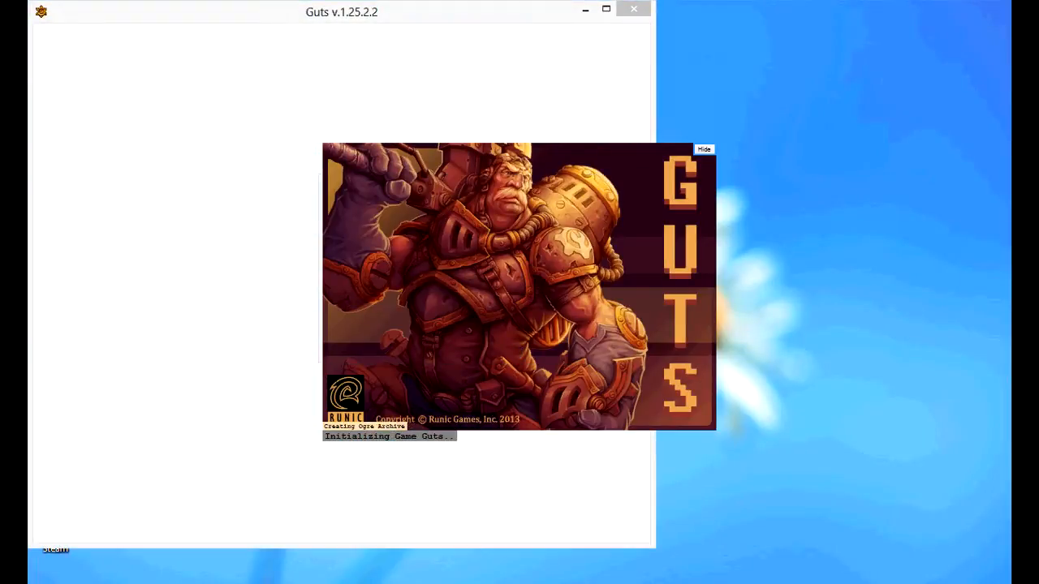
{"action": "left_click", "coordinate": [619, 315]}
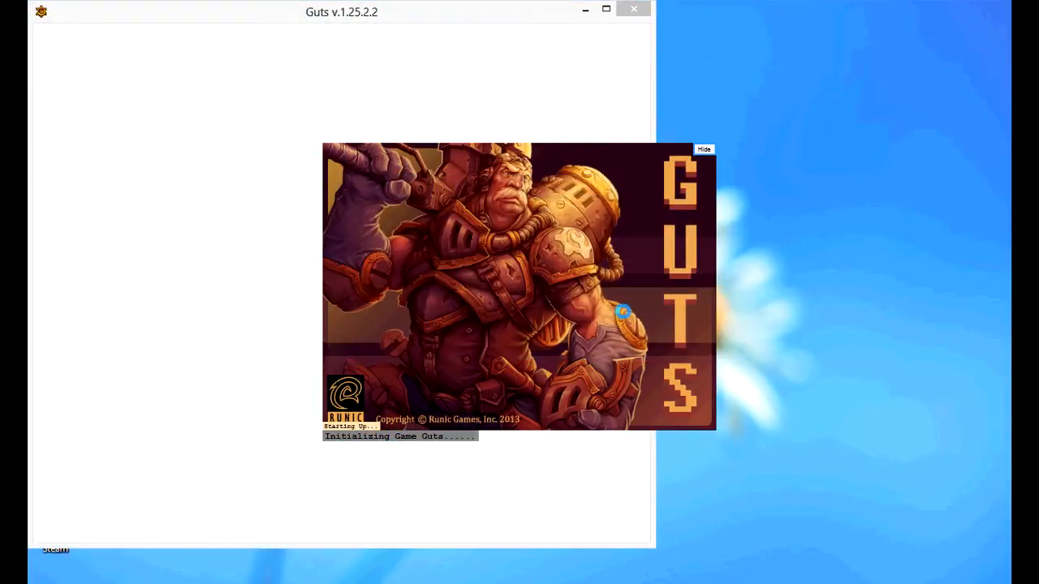
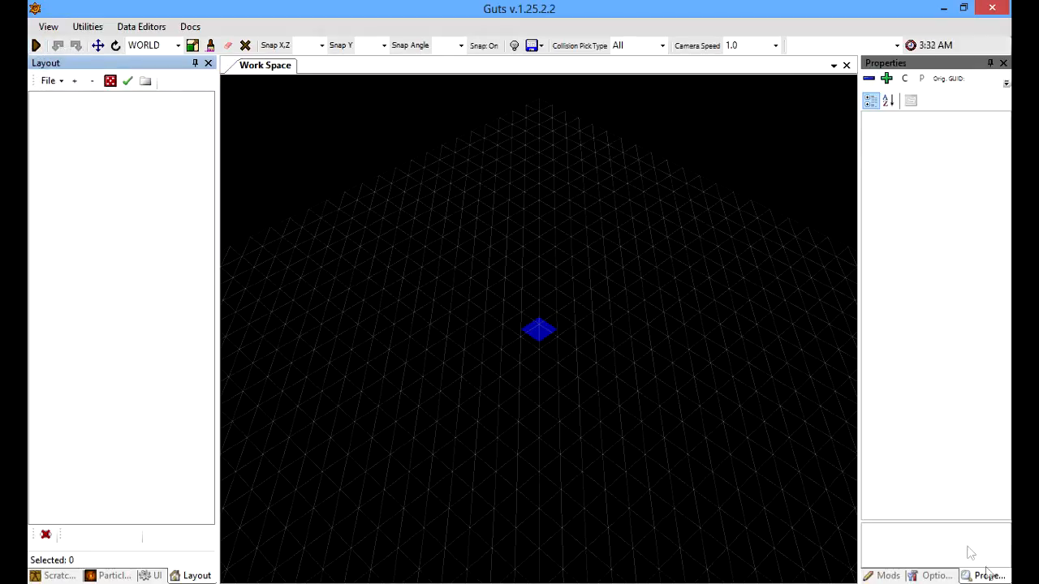
Step: Check the in-game options, start the game test, and open the Player Effect and Stat Watcher
{"action": "left_click", "coordinate": [902, 576]}
{"action": "left_click", "coordinate": [937, 576]}
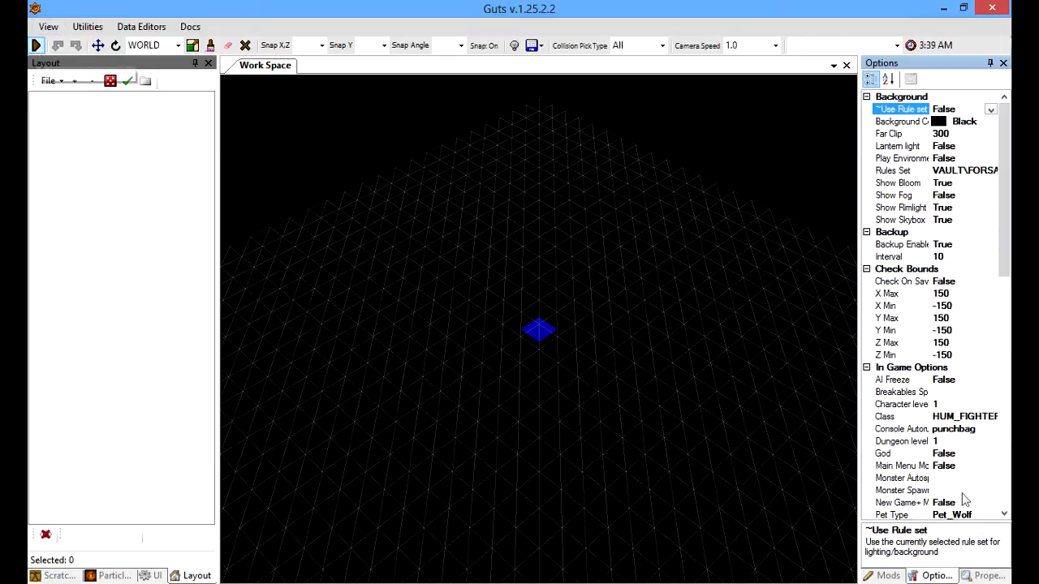
{"action": "left_click", "coordinate": [36, 45]}
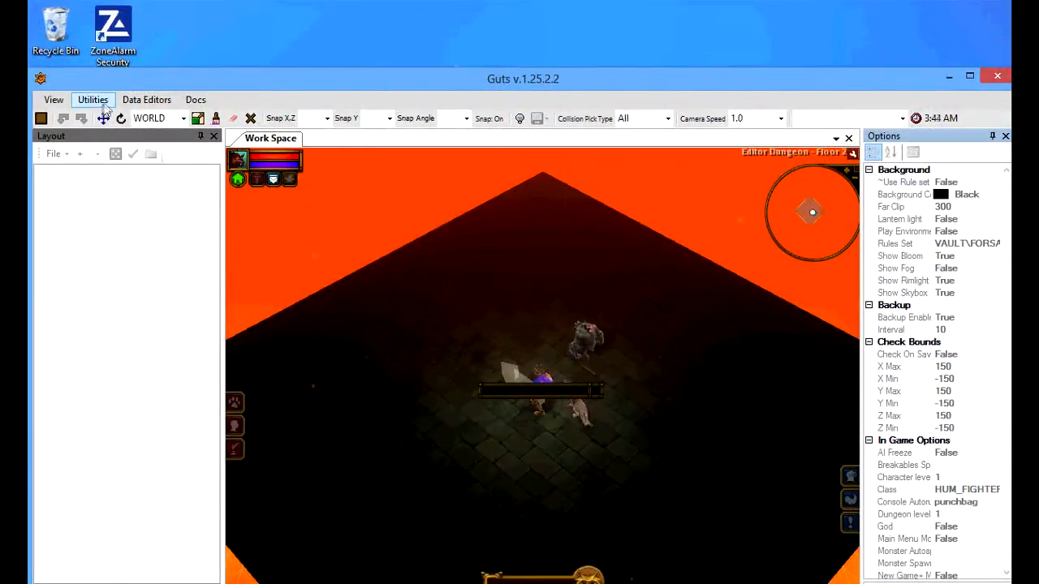
{"action": "left_click", "coordinate": [98, 103]}
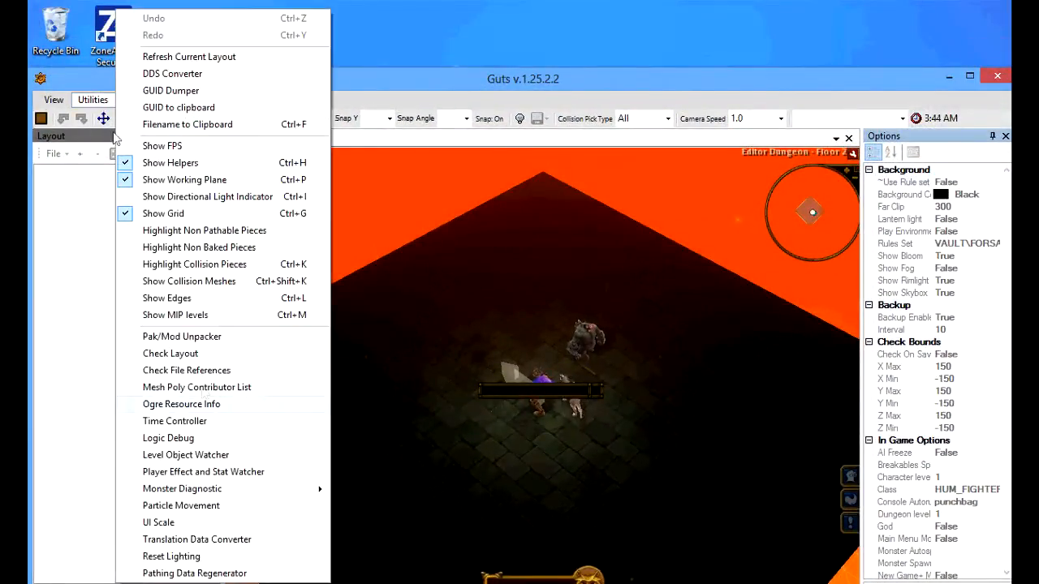
{"action": "left_click", "coordinate": [272, 473]}
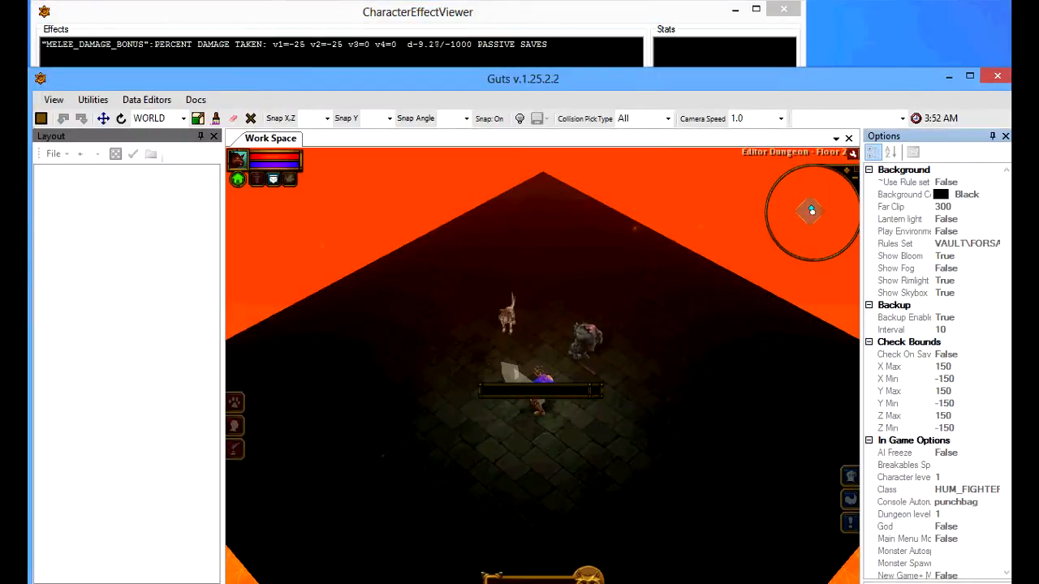
Step: Attack the PunchBag to test the combo counter stat, stop the game test, and maximize the editor window
{"action": "left_click", "coordinate": [580, 345]}
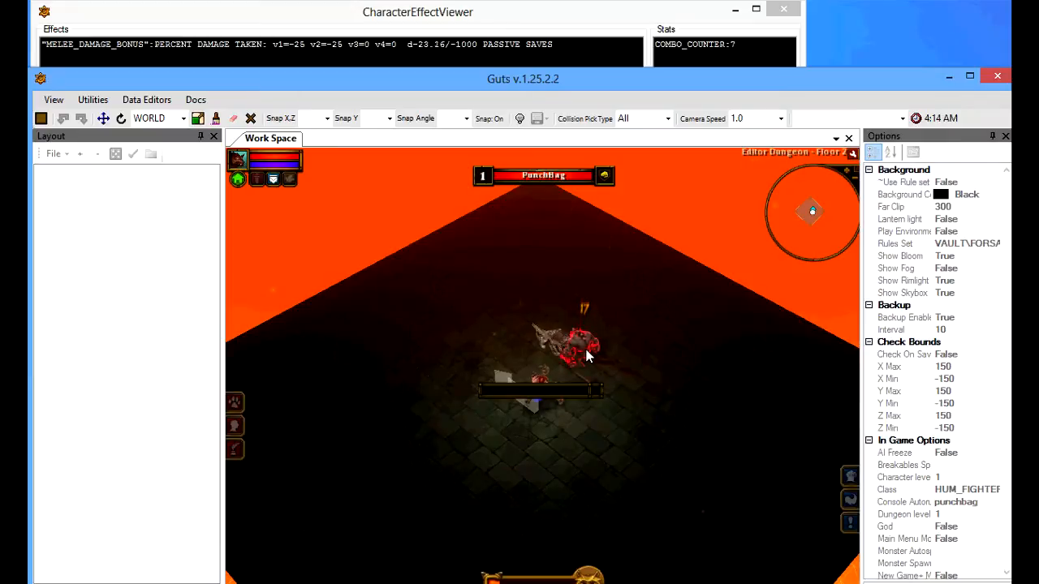
{"action": "left_click", "coordinate": [41, 117]}
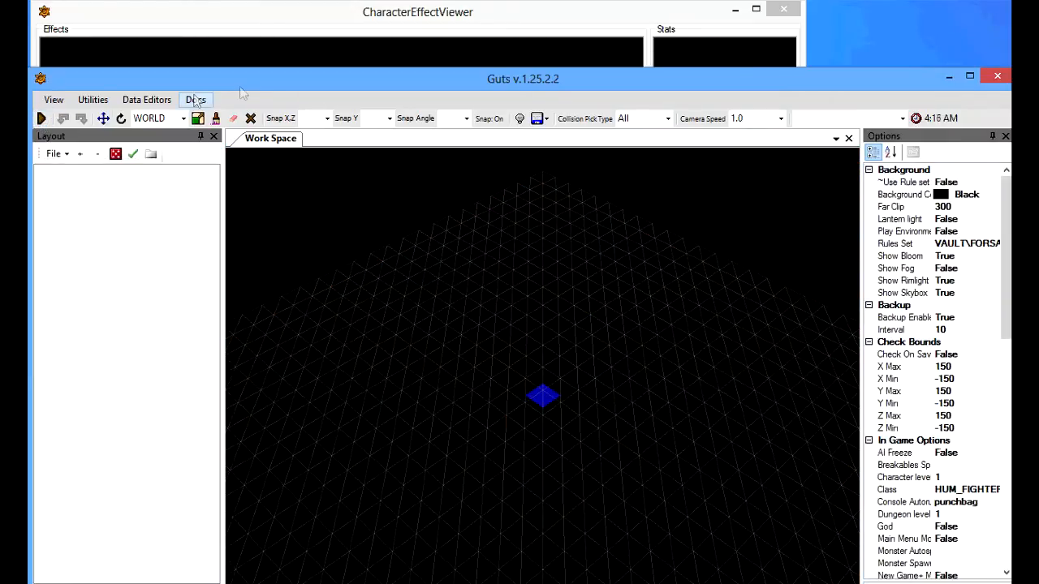
{"action": "double_click", "coordinate": [268, 81]}
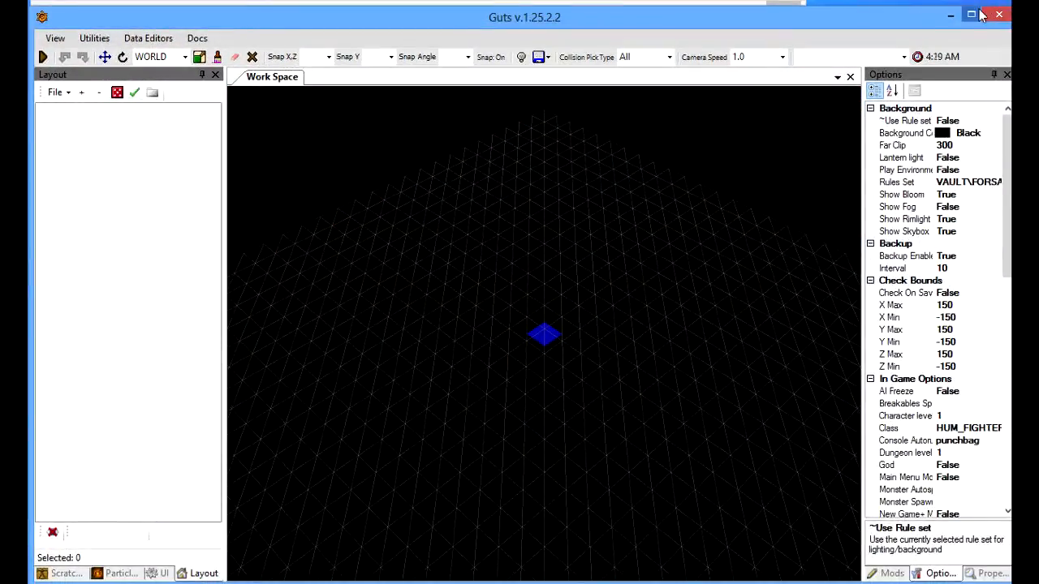
{"action": "left_click", "coordinate": [978, 15]}
Step: Open the recent combocounter.layout from the unituniquemenus folder of customclass2 in the UI editor
{"action": "left_click", "coordinate": [145, 576]}
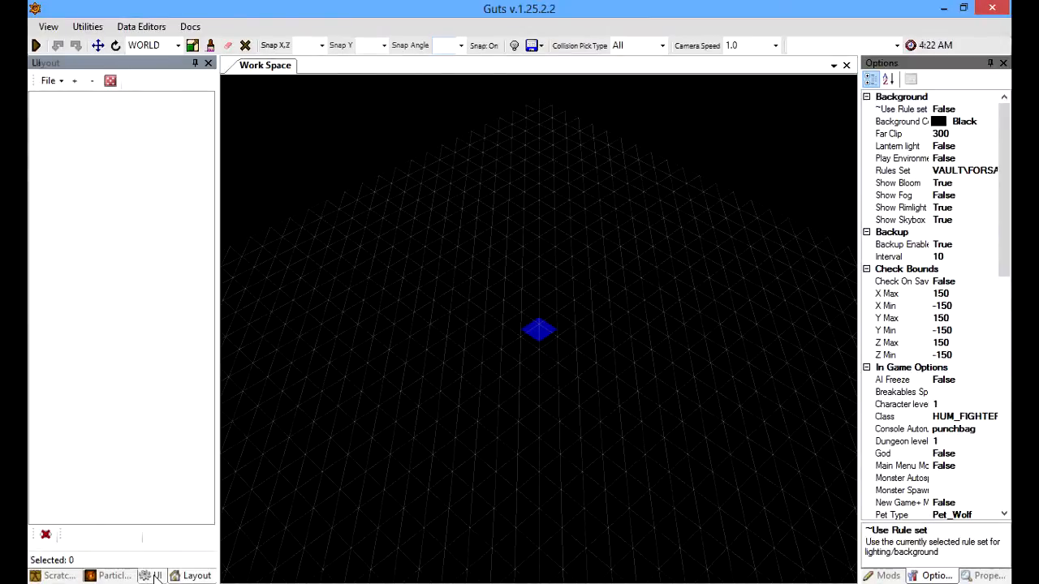
{"action": "left_click", "coordinate": [51, 81]}
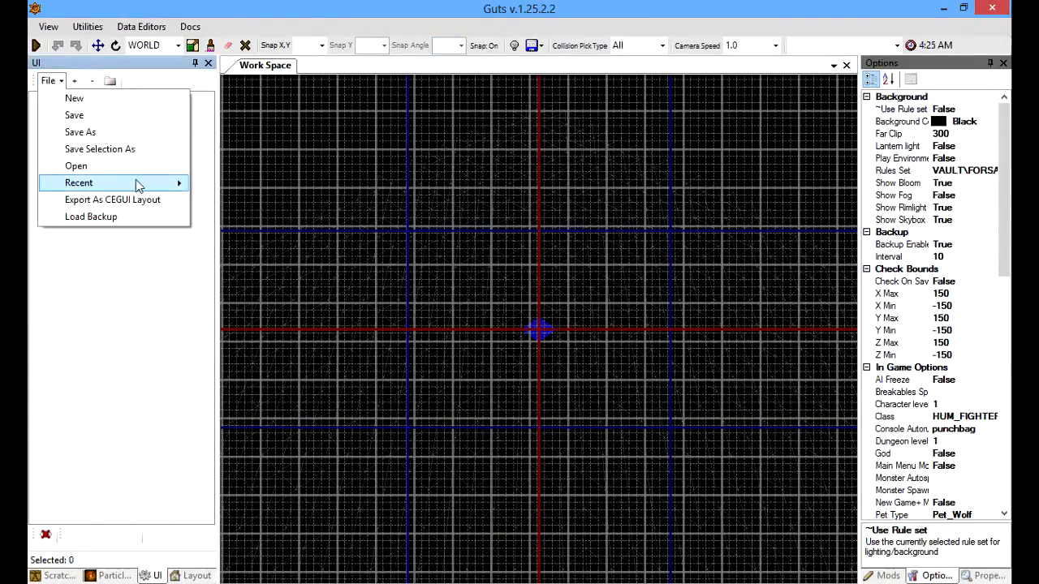
{"action": "mouse_move", "coordinate": [140, 184]}
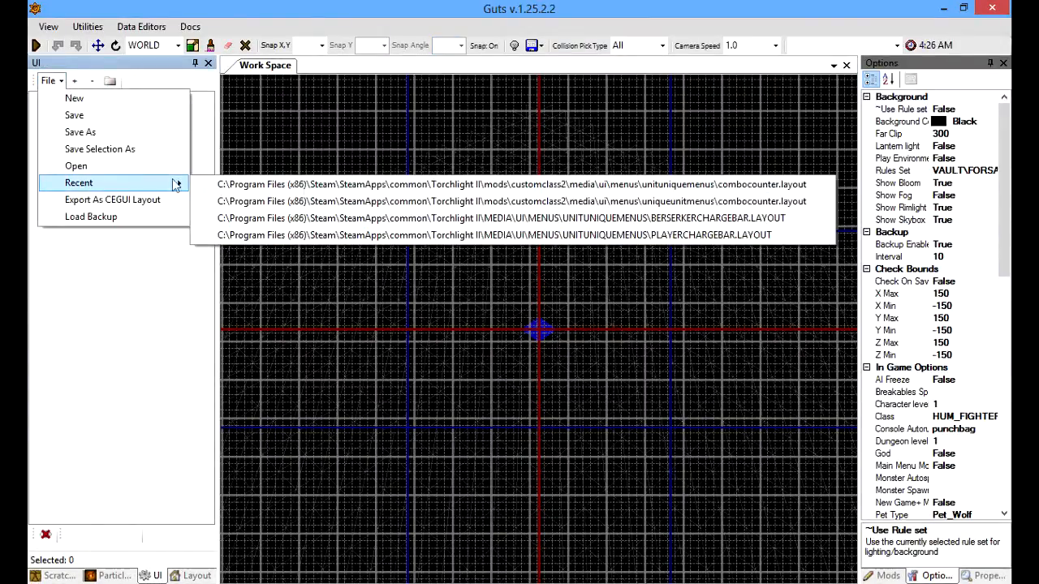
{"action": "left_click", "coordinate": [663, 187]}
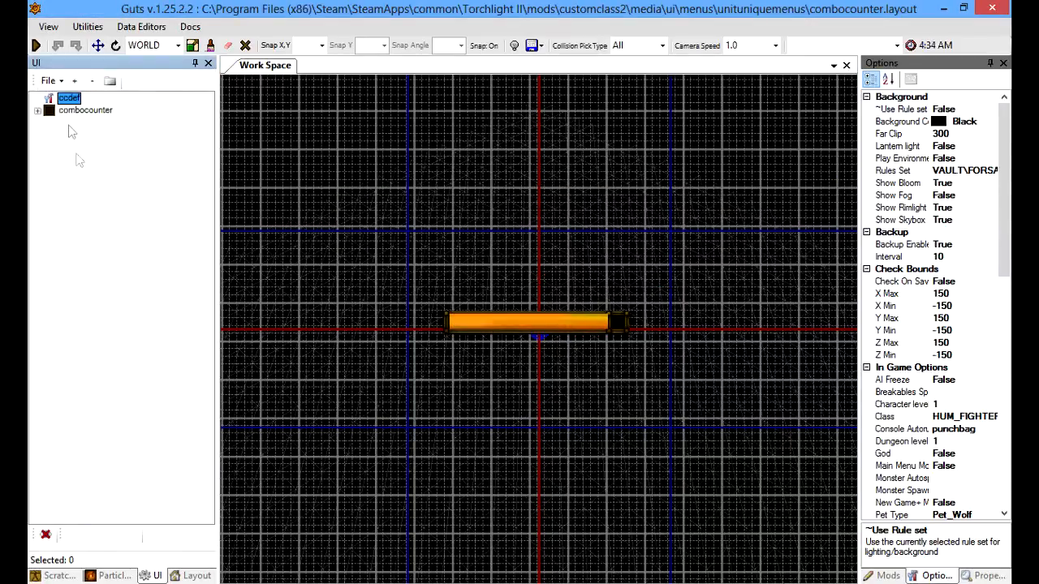
Step: Set the ALWAYS ON TOP property of the Progress Bar under combocounter's background to True
{"action": "left_click", "coordinate": [81, 110]}
{"action": "left_click", "coordinate": [38, 110]}
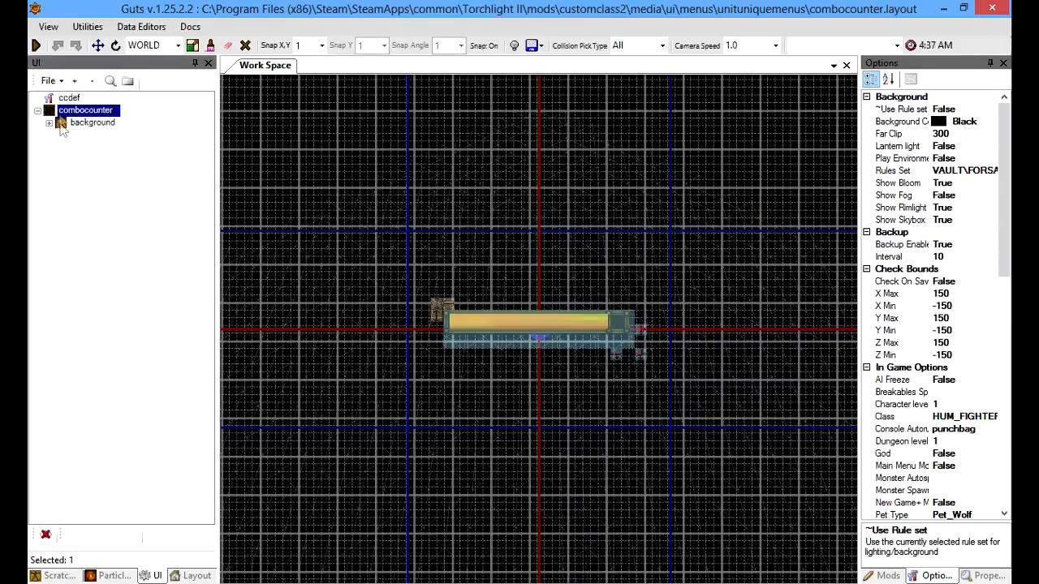
{"action": "left_click", "coordinate": [62, 123]}
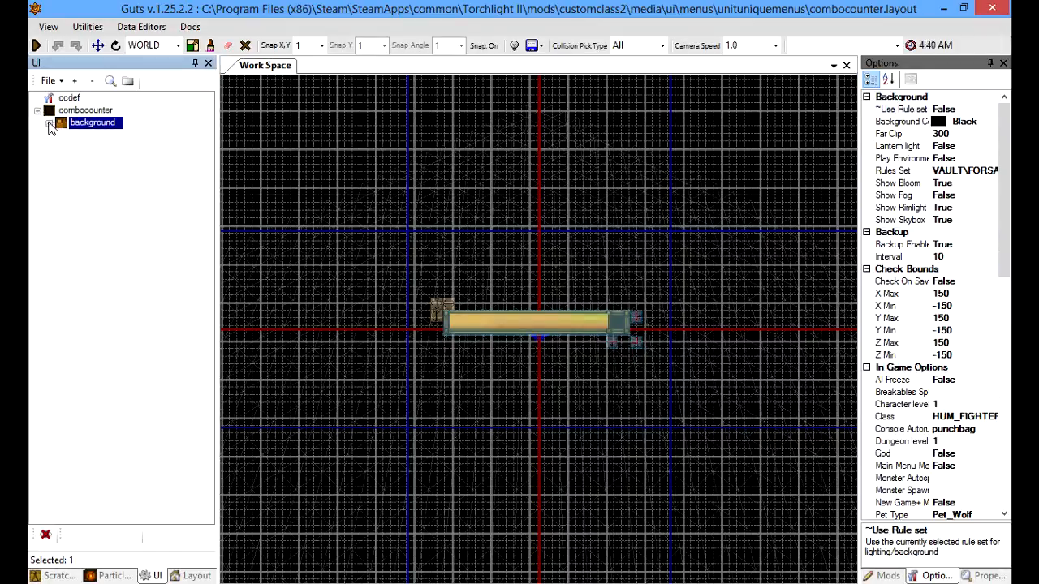
{"action": "left_click", "coordinate": [989, 575]}
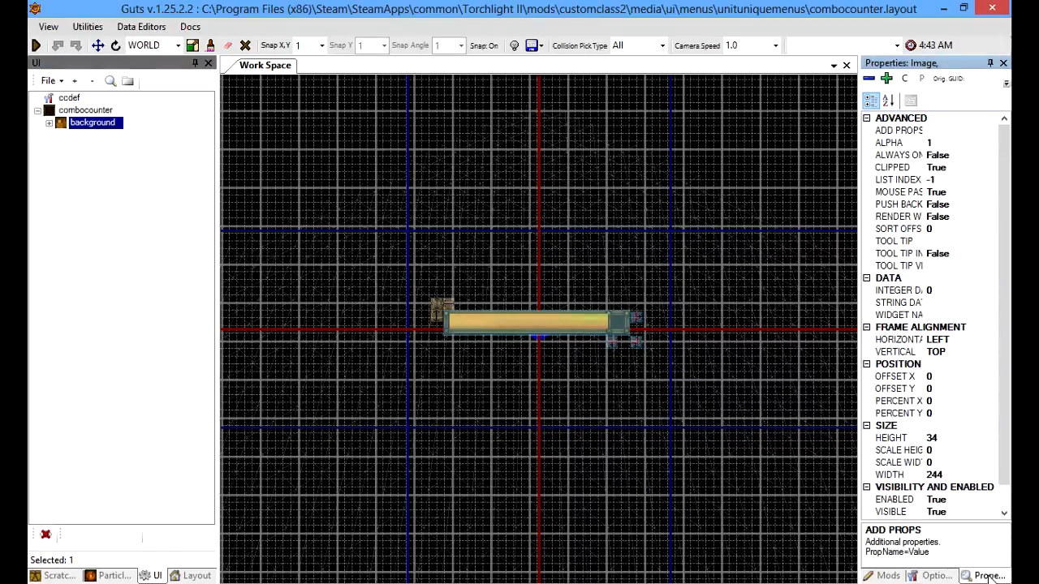
{"action": "left_click", "coordinate": [49, 123]}
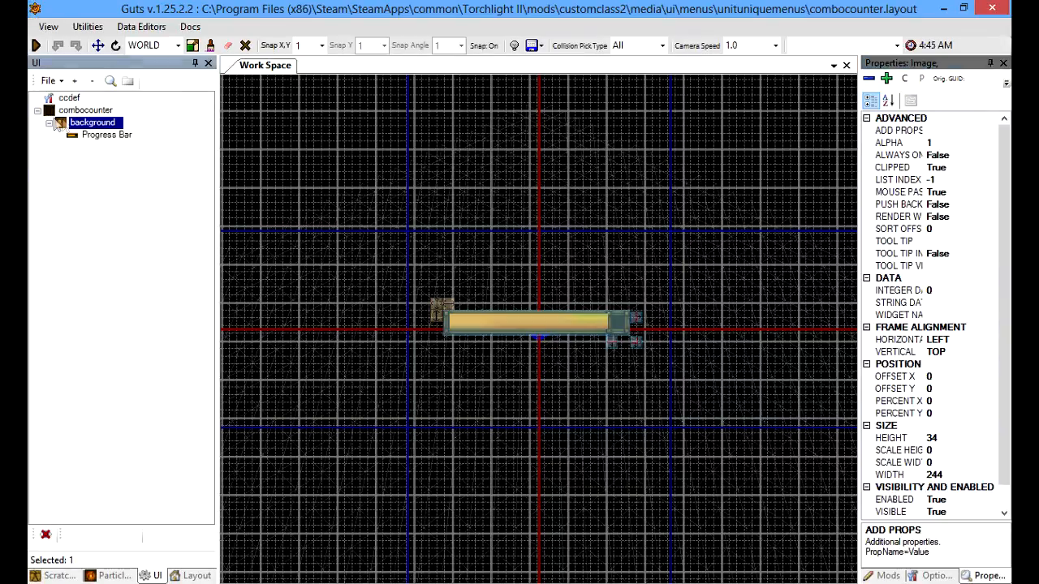
{"action": "left_click", "coordinate": [101, 136]}
{"action": "left_click", "coordinate": [954, 156]}
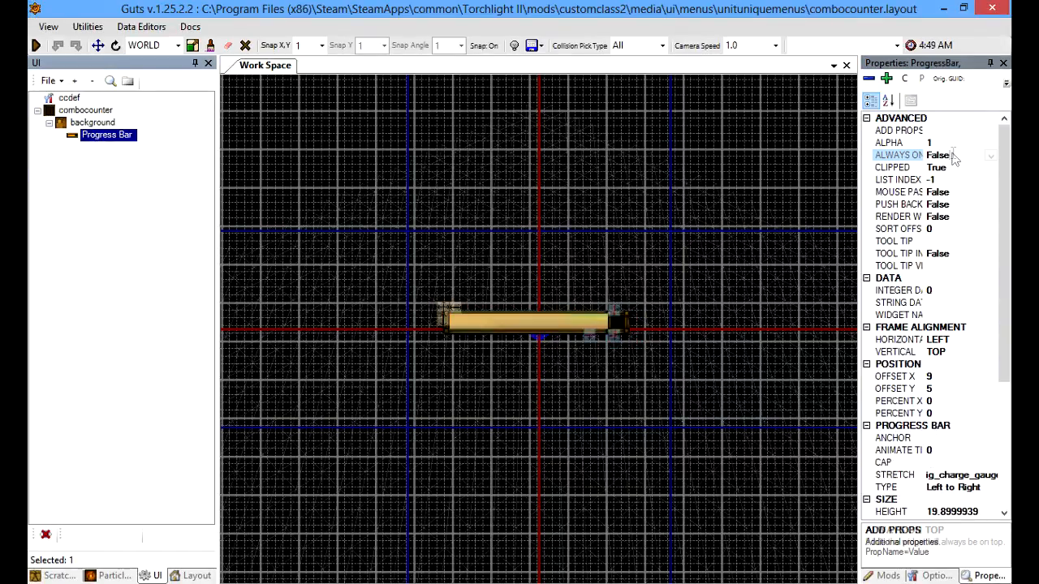
{"action": "left_click", "coordinate": [990, 156]}
{"action": "left_click", "coordinate": [972, 168]}
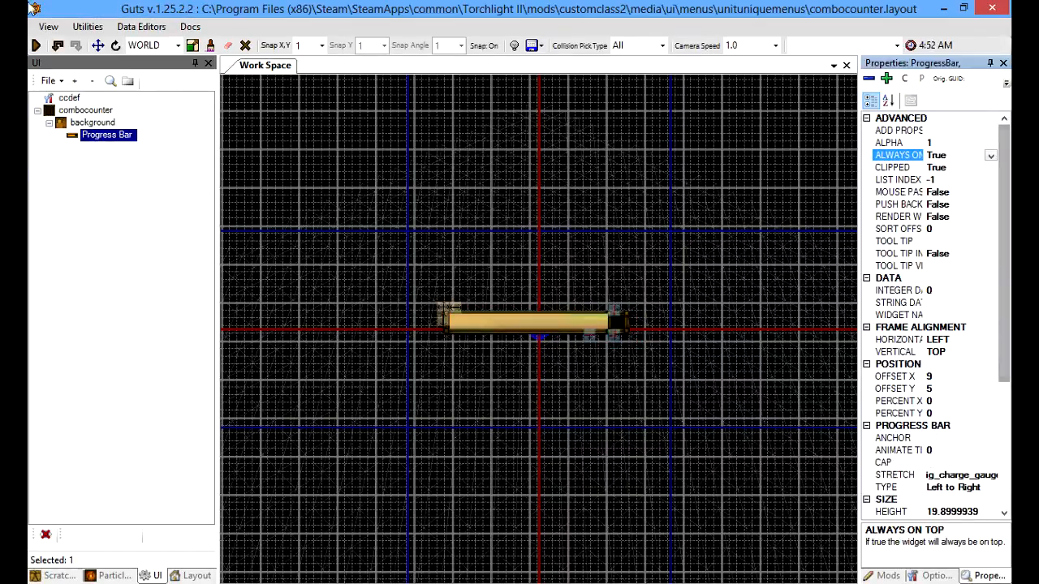
Step: Save the edited combocounter layout under its existing file name
{"action": "left_click", "coordinate": [48, 80]}
{"action": "left_click", "coordinate": [81, 114]}
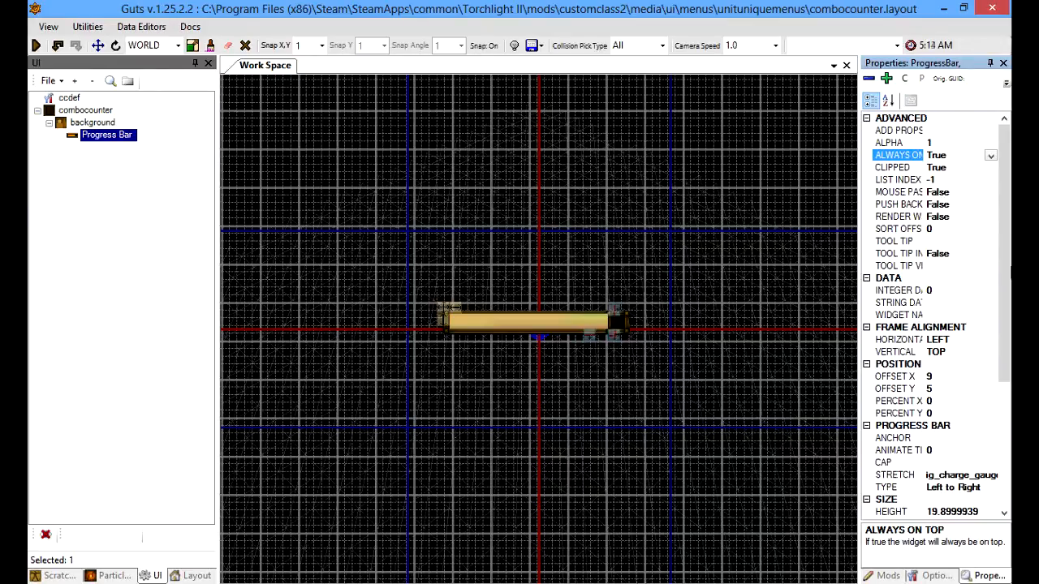
{"action": "left_click", "coordinate": [70, 266]}
{"action": "left_click", "coordinate": [107, 135]}
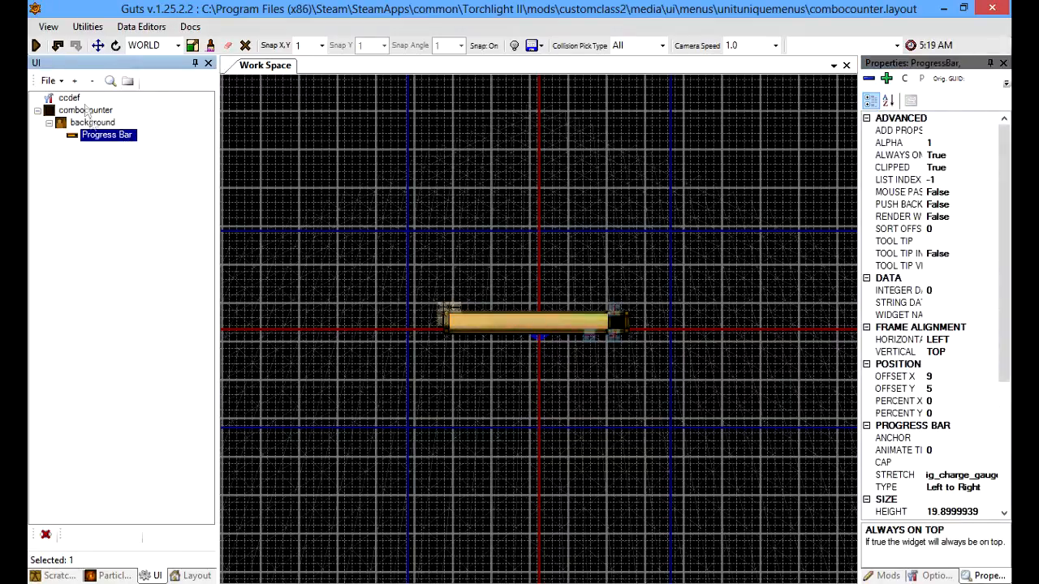
{"action": "left_click", "coordinate": [49, 80]}
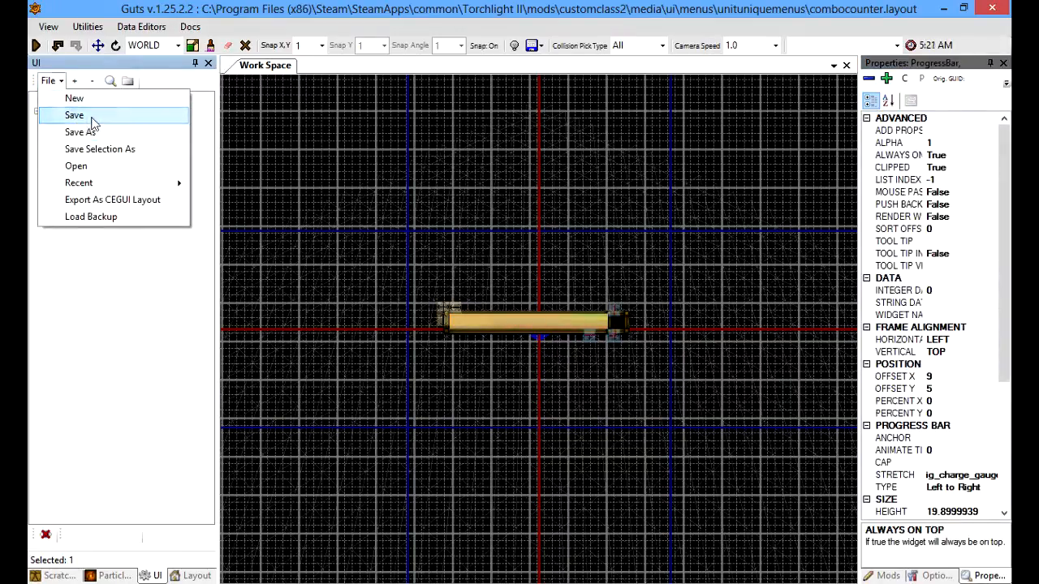
{"action": "left_click", "coordinate": [94, 119]}
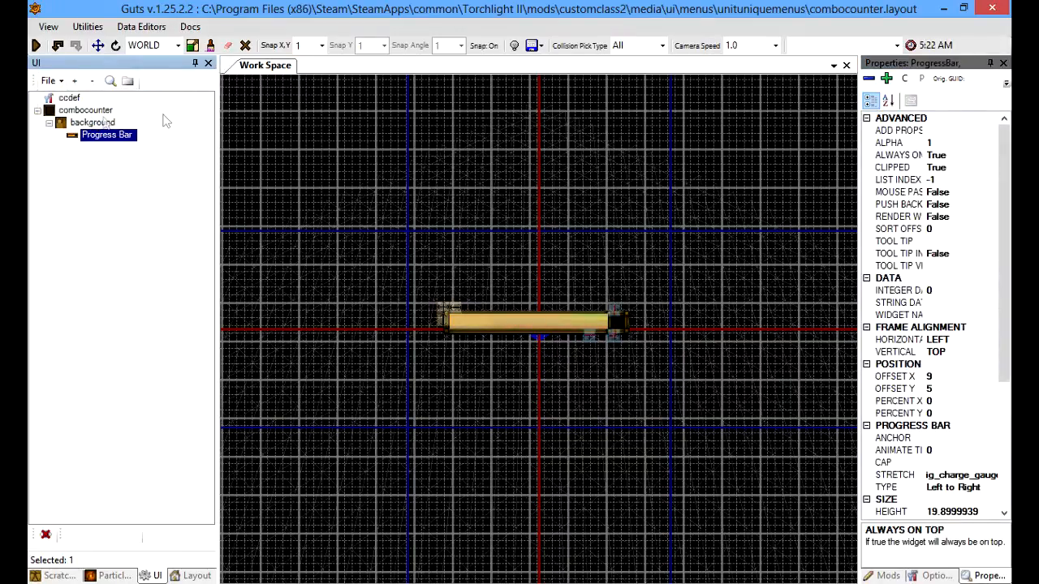
Step: Reselect customclass2 as the current mod, accept the editor restart, and close the crashed Editor.exe
{"action": "left_click", "coordinate": [887, 575]}
{"action": "left_click", "coordinate": [959, 113]}
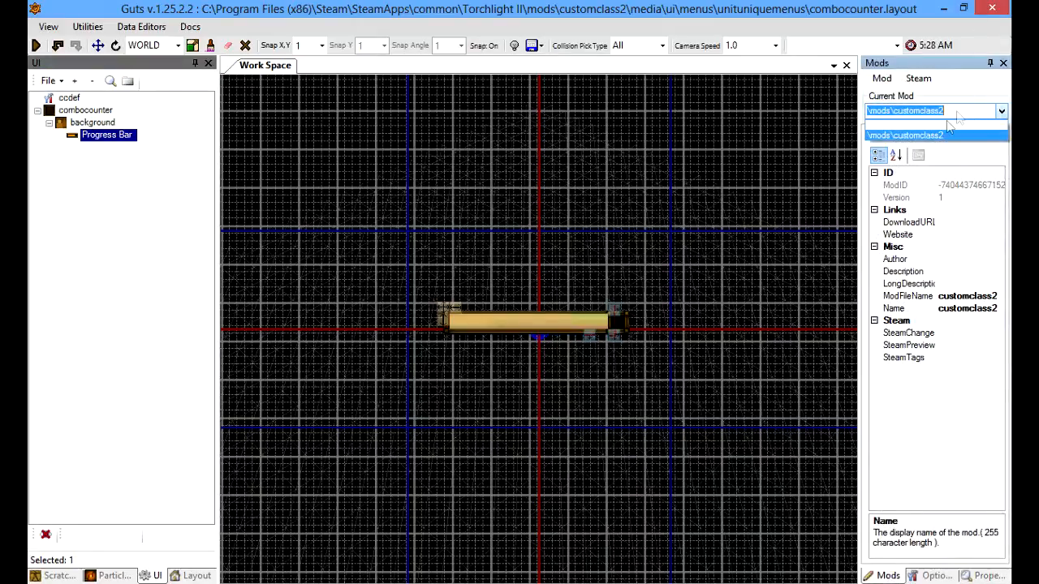
{"action": "left_click", "coordinate": [932, 135]}
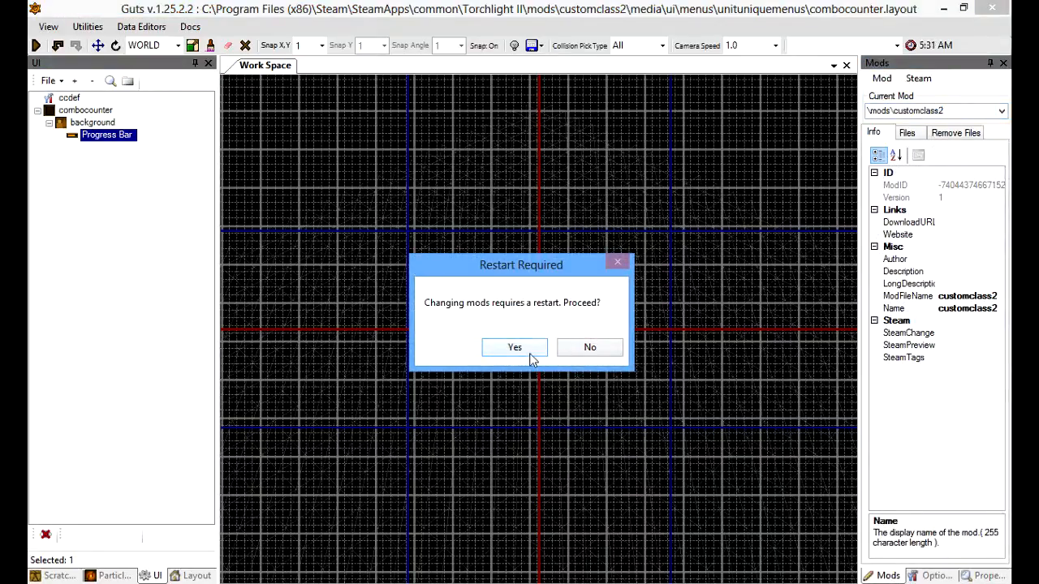
{"action": "left_click", "coordinate": [534, 352]}
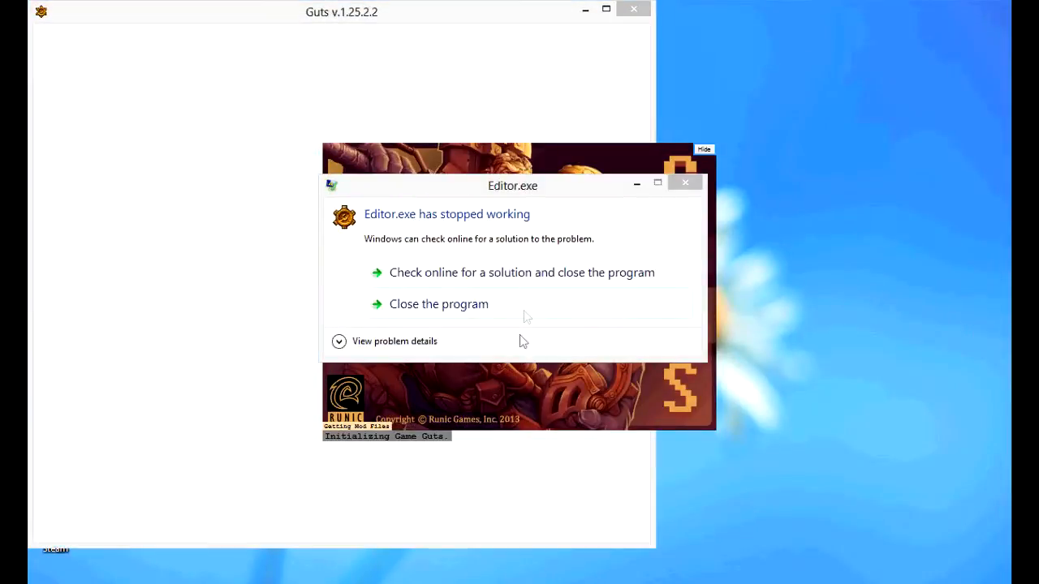
{"action": "left_click", "coordinate": [524, 305]}
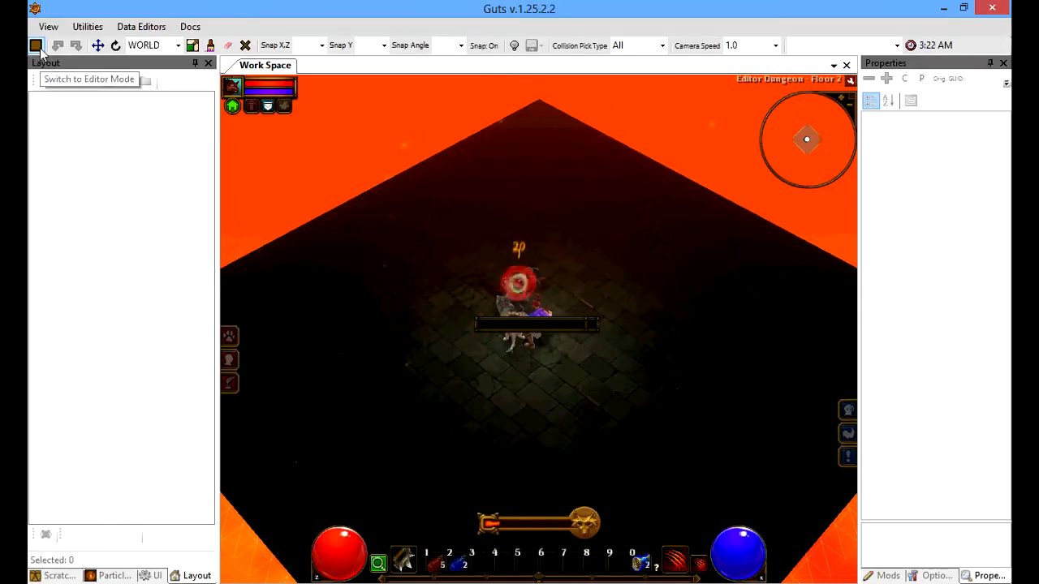
Step: Stop the game test and reopen combocounter.layout in the UI editor
{"action": "left_click", "coordinate": [36, 46]}
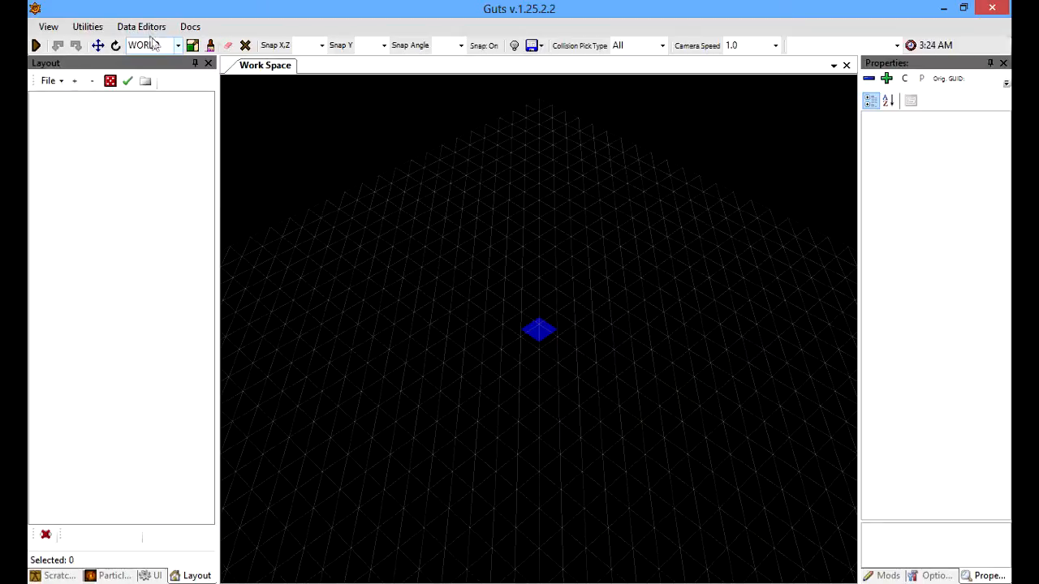
{"action": "left_click", "coordinate": [48, 81]}
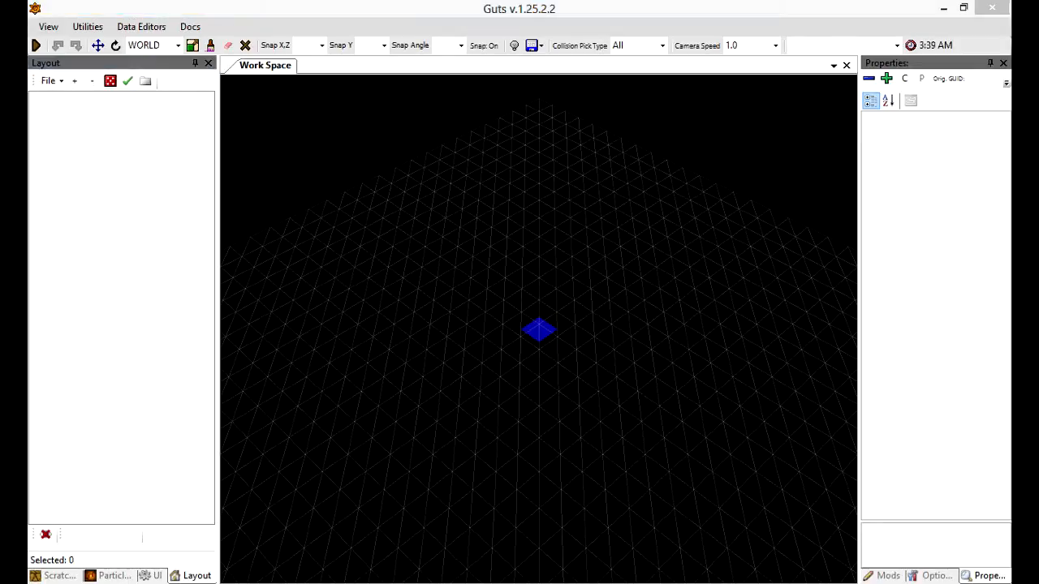
{"action": "left_click", "coordinate": [268, 581]}
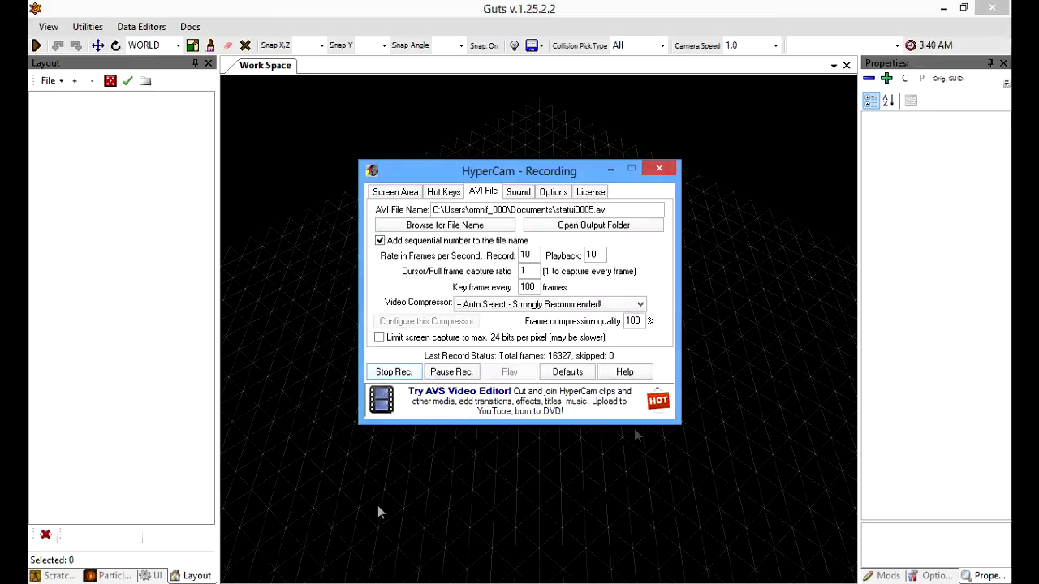
{"action": "left_click", "coordinate": [451, 372]}
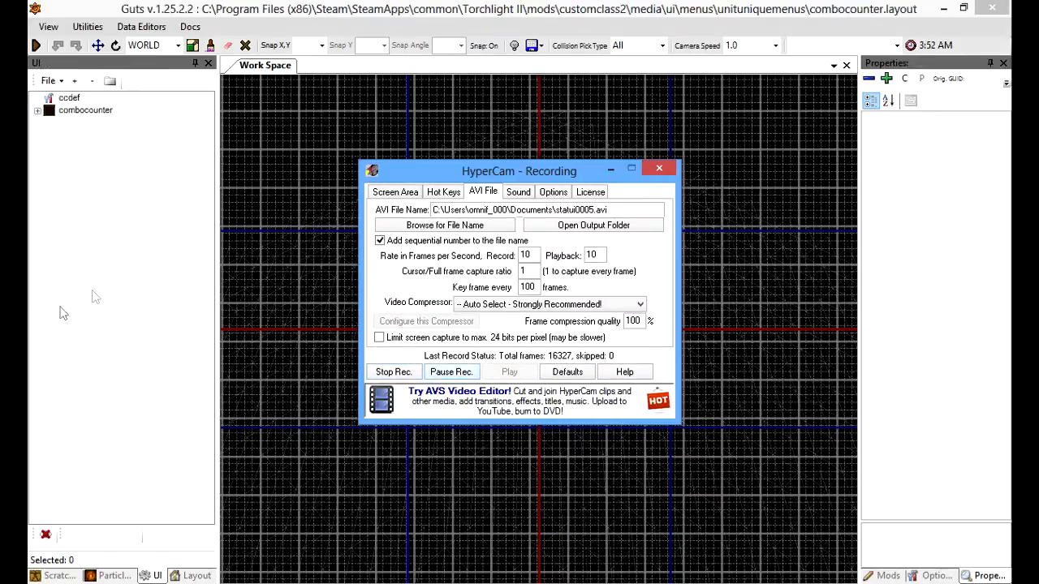
{"action": "left_click", "coordinate": [96, 294]}
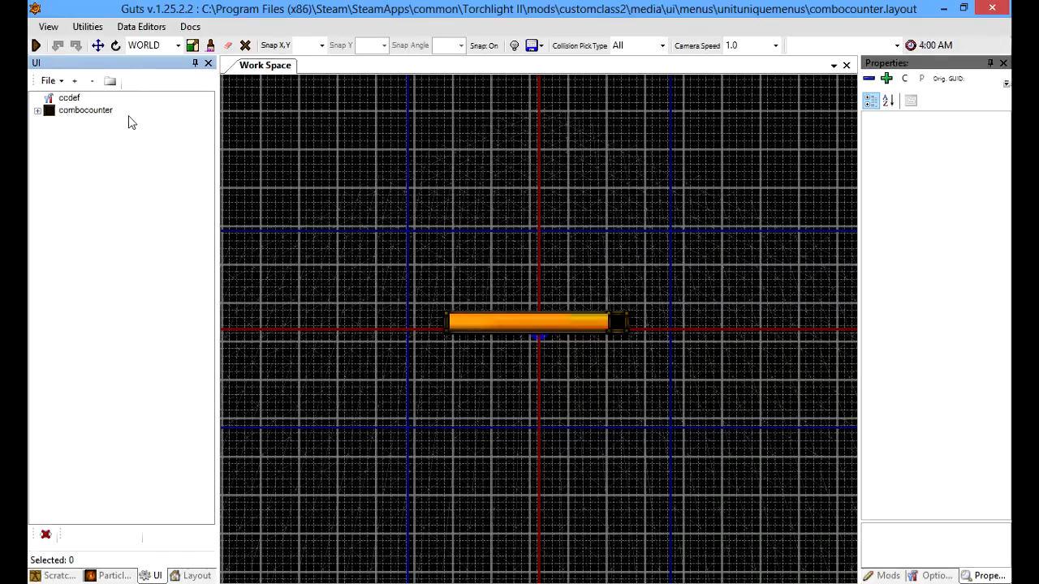
Step: Examine the MAXVALUE, STAT ONE and STAT TWO properties of the Progress Bar under combocounter's background
{"action": "left_click", "coordinate": [38, 112]}
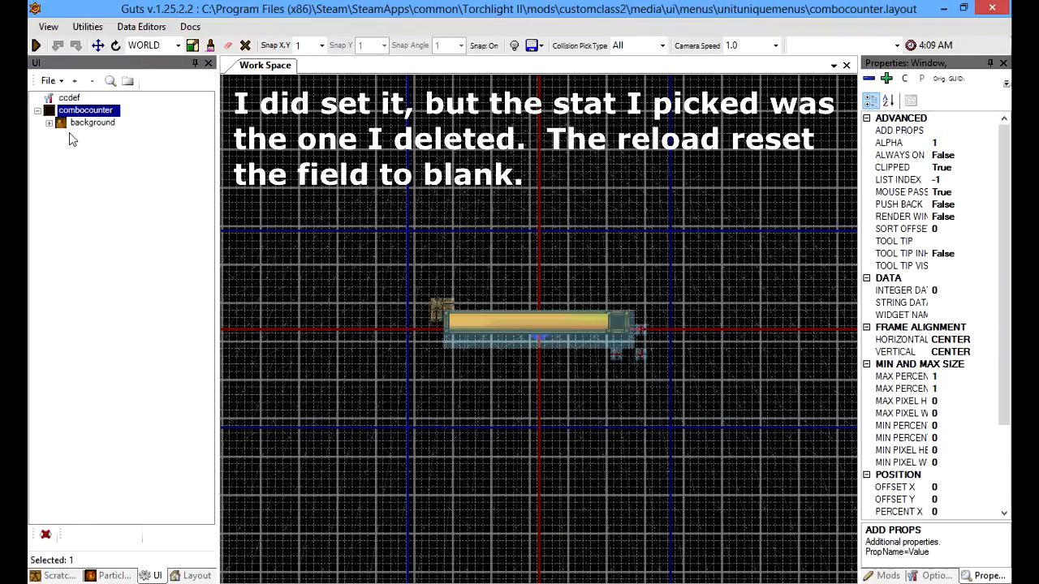
{"action": "left_click", "coordinate": [50, 124]}
{"action": "left_click", "coordinate": [79, 134]}
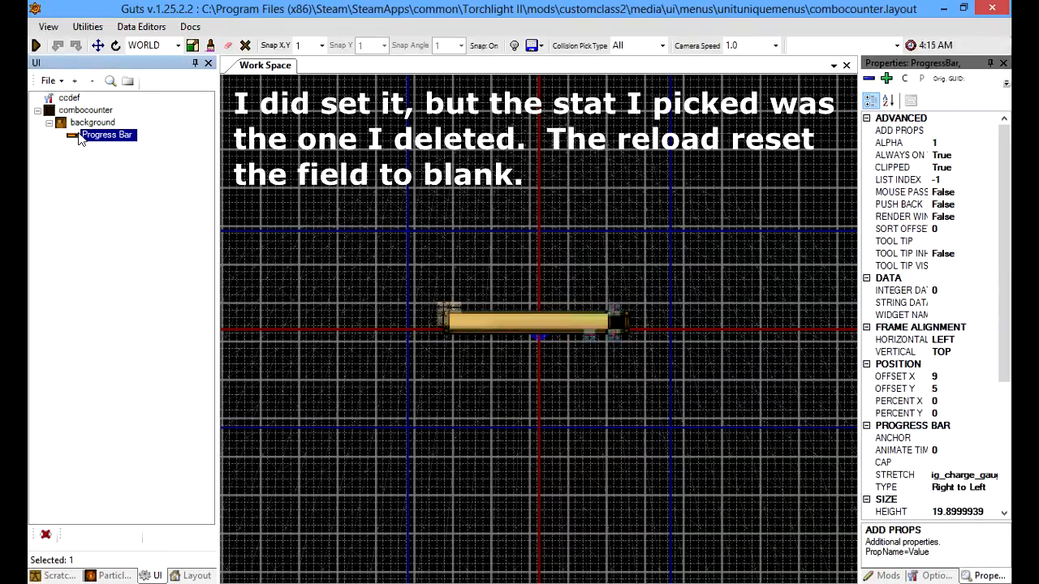
{"action": "scroll", "coordinate": [946, 374], "scroll_direction": "down", "scroll_amount": 5}
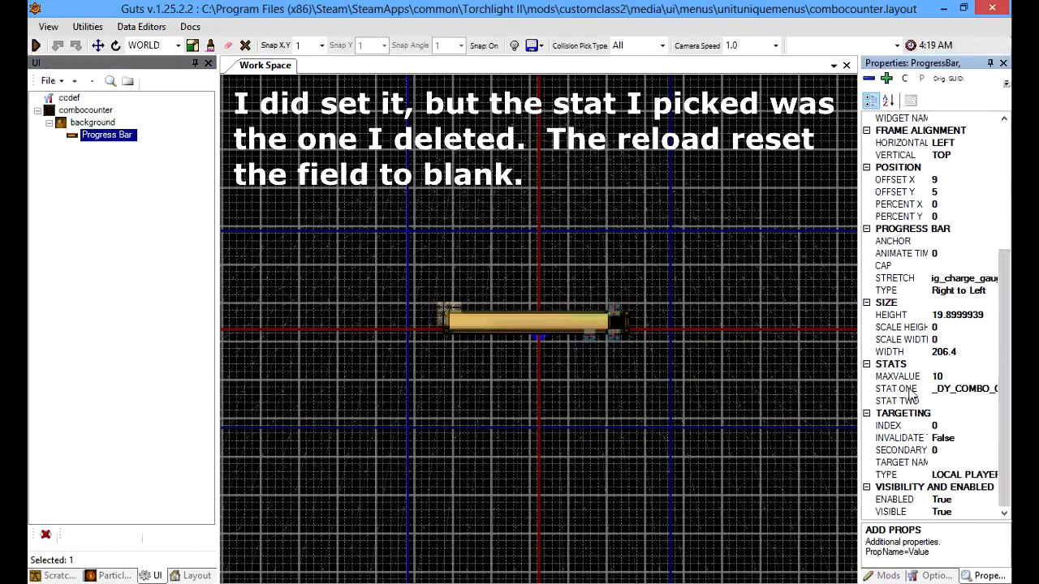
{"action": "left_click", "coordinate": [913, 391]}
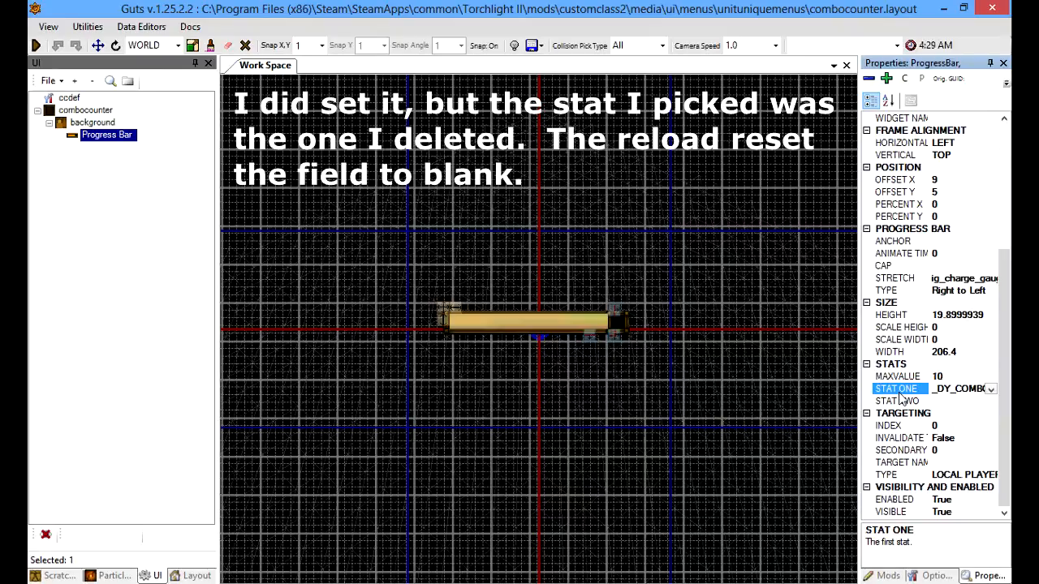
{"action": "left_click", "coordinate": [893, 377]}
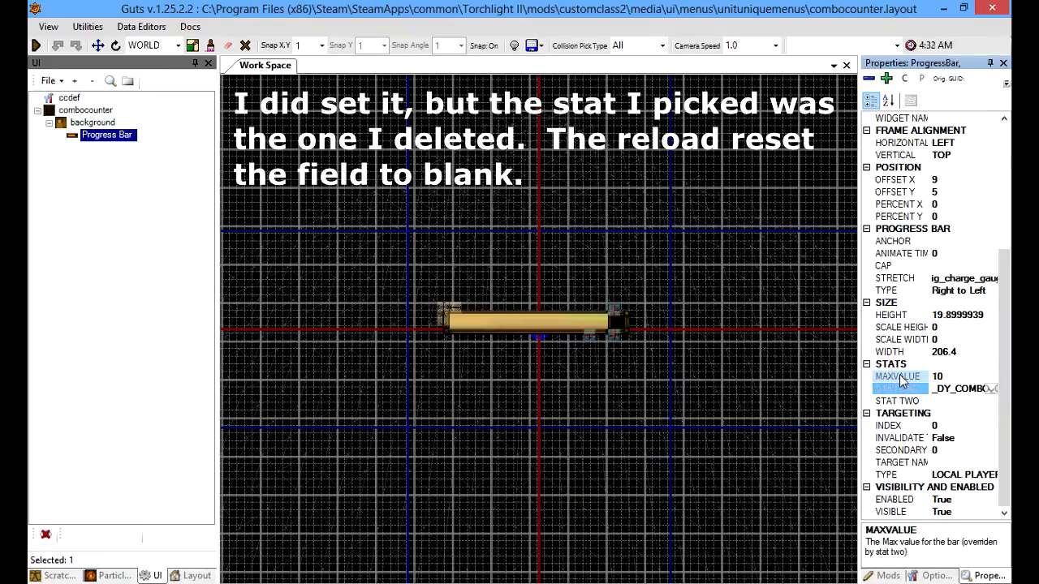
{"action": "left_click", "coordinate": [913, 390]}
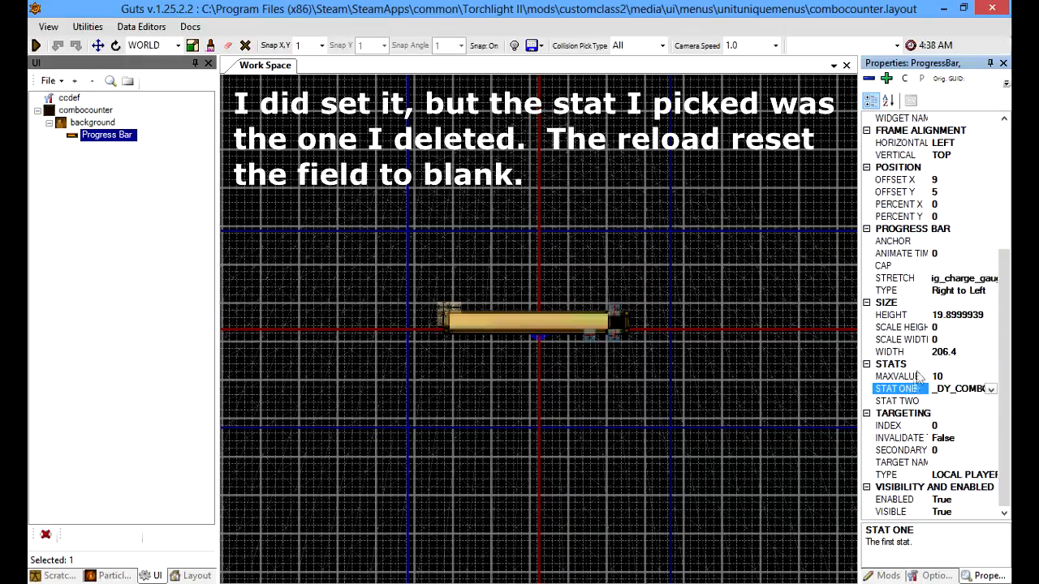
{"action": "left_click", "coordinate": [917, 376]}
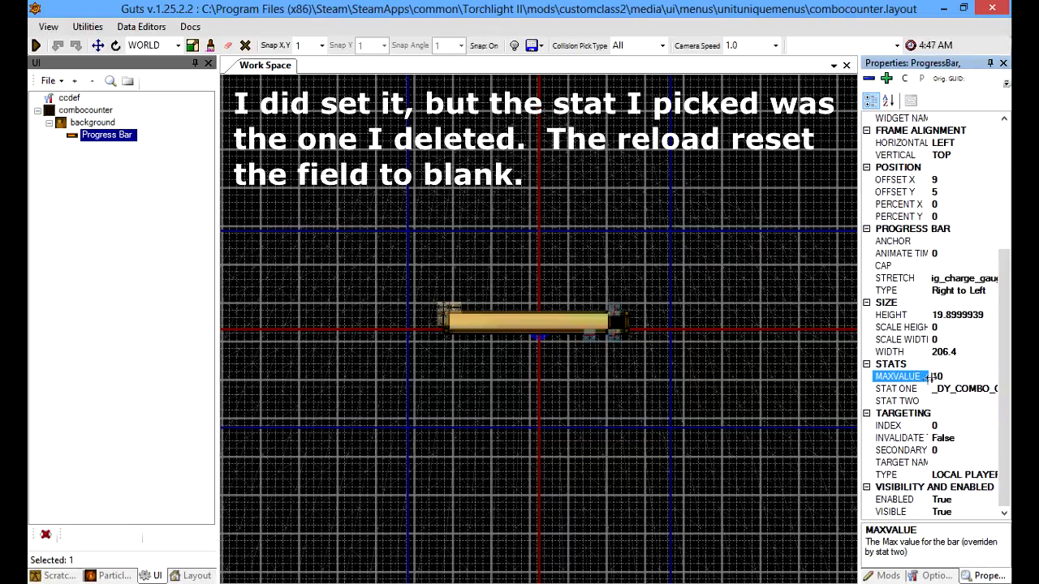
{"action": "left_click", "coordinate": [913, 390]}
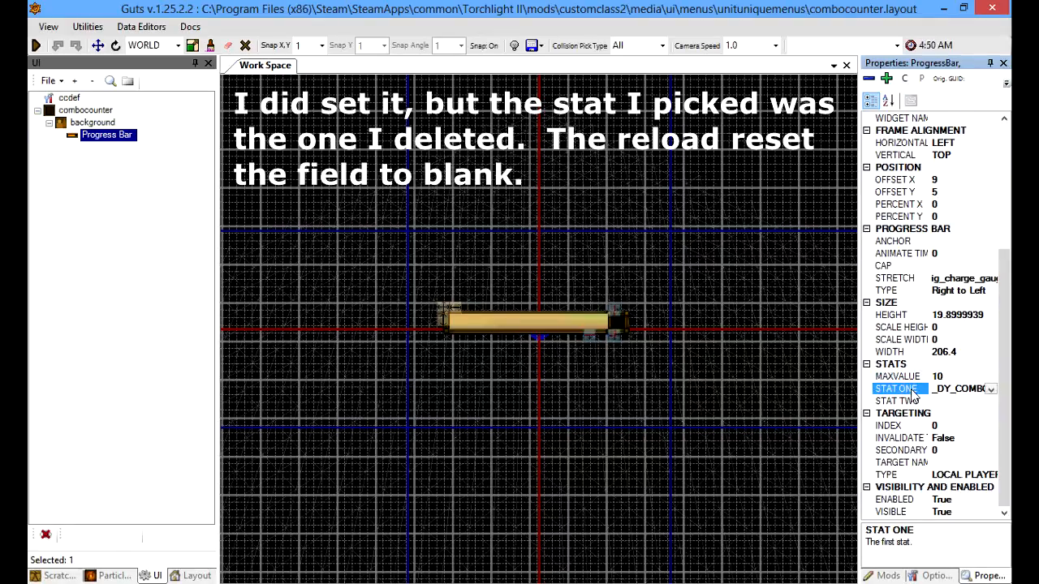
{"action": "left_click", "coordinate": [990, 390]}
{"action": "left_click", "coordinate": [992, 391]}
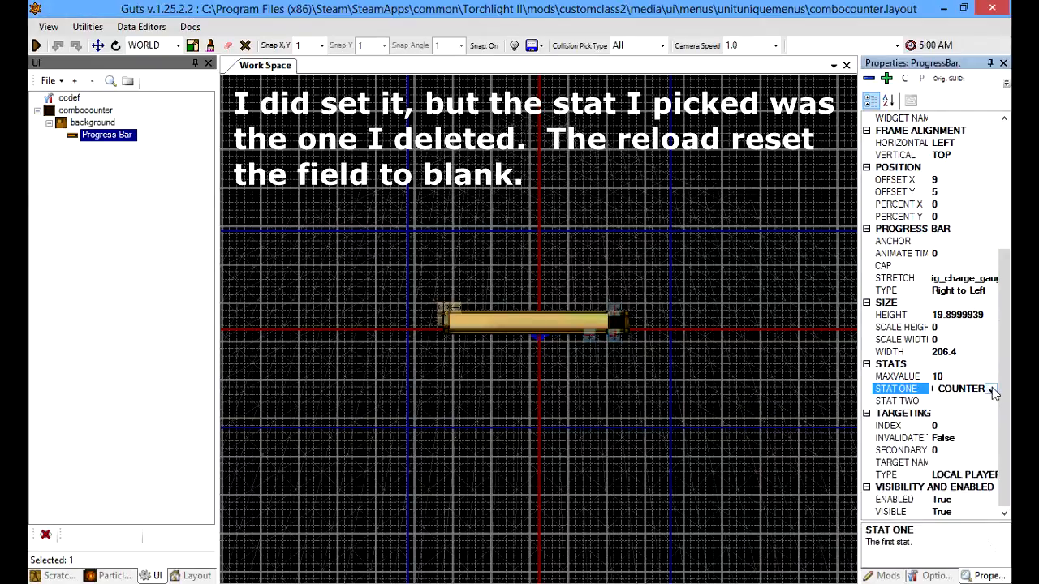
{"action": "left_click", "coordinate": [980, 403]}
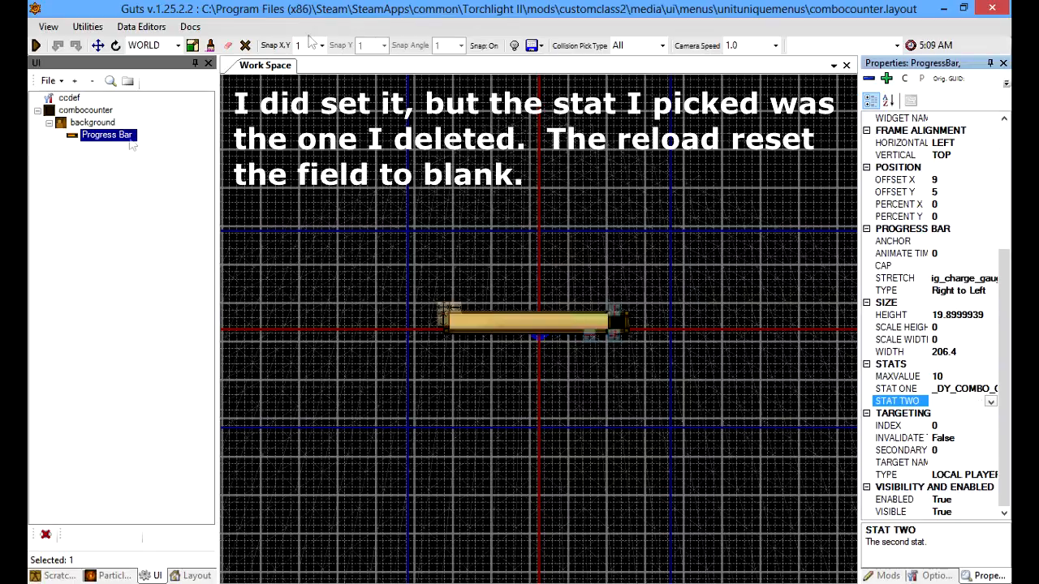
Step: Start the game test and attack the PunchBag to test the combo counter bar
{"action": "left_click", "coordinate": [37, 46]}
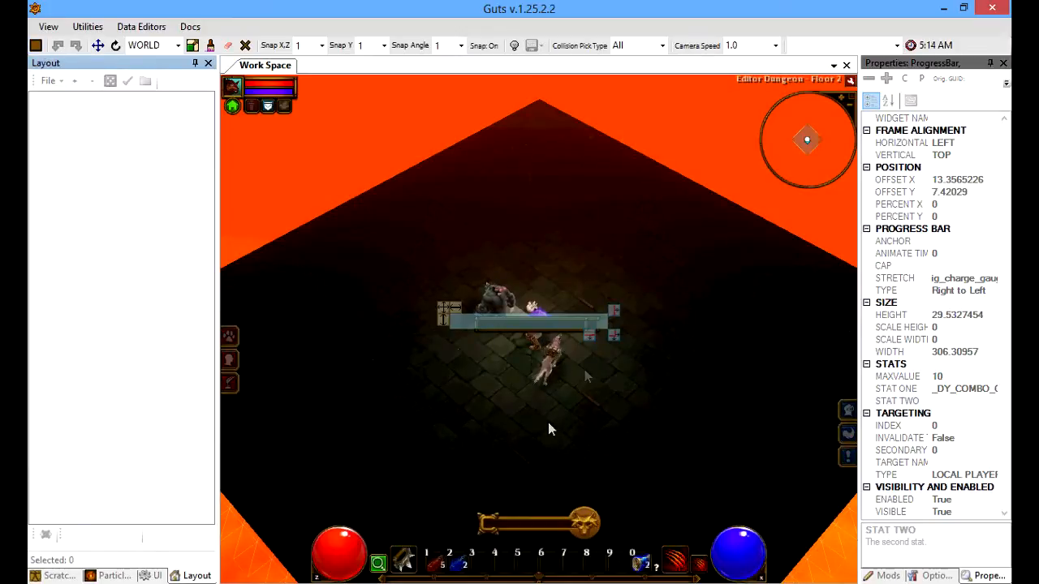
{"action": "left_click", "coordinate": [512, 300]}
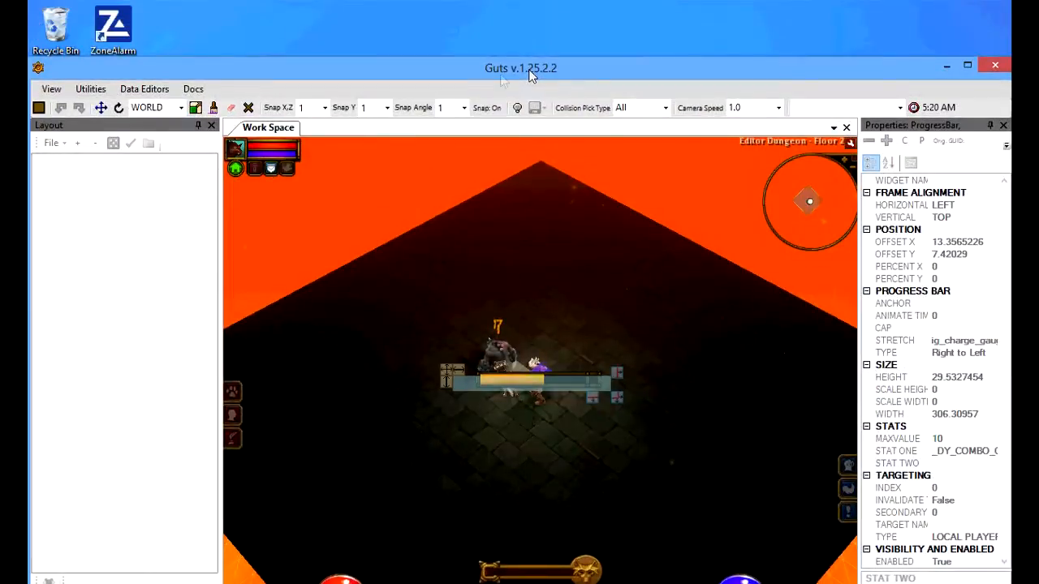
Step: Open the CharacterEffectViewer alongside the running game test to monitor the COMBO_COUNTER stat
{"action": "left_click", "coordinate": [90, 88]}
{"action": "left_click", "coordinate": [210, 472]}
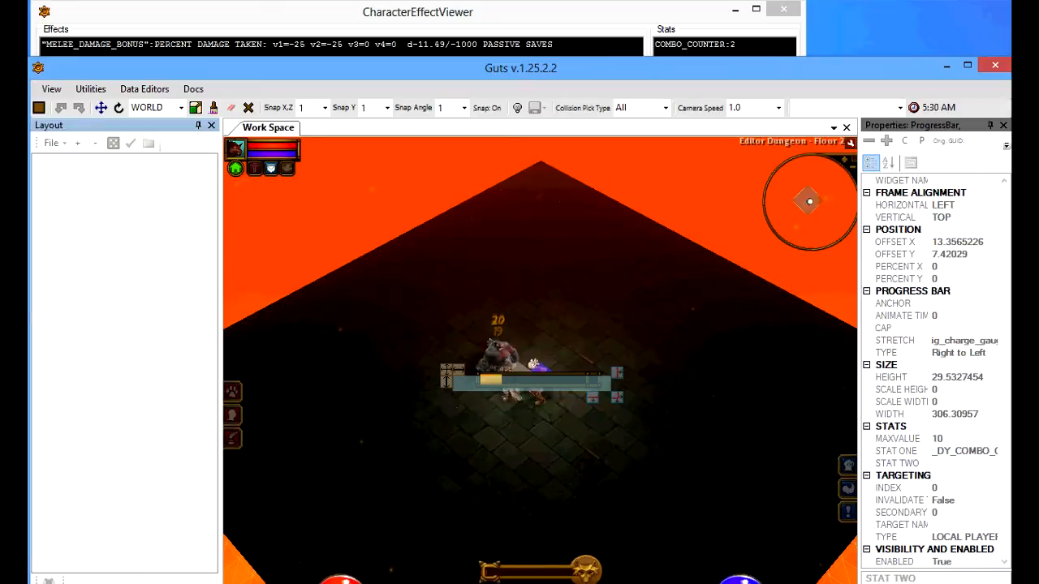
Step: Lower the system volume to near minimum and return to the game test in Guts
{"action": "left_click", "coordinate": [931, 583]}
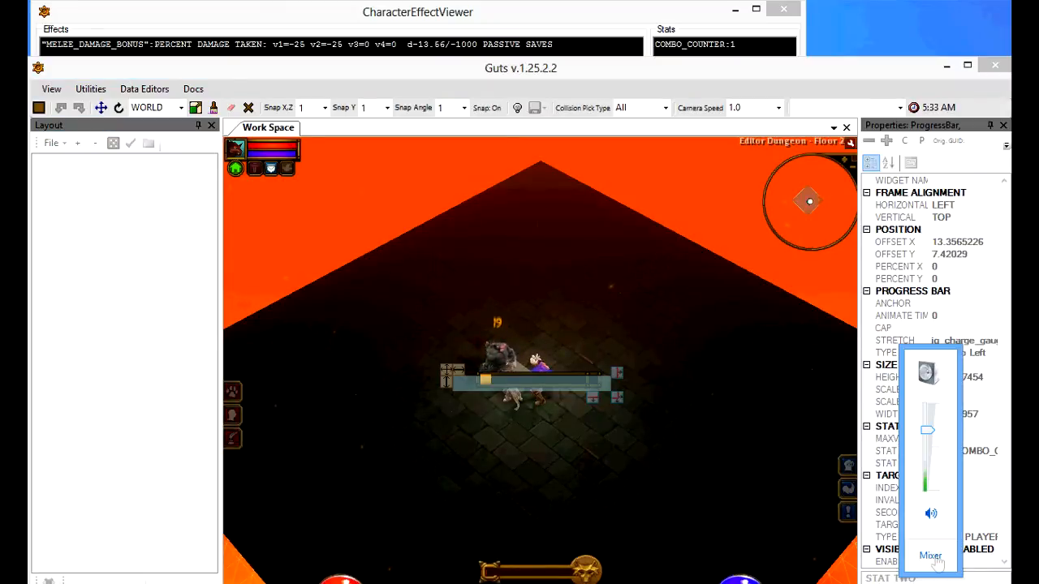
{"action": "left_click", "coordinate": [929, 480]}
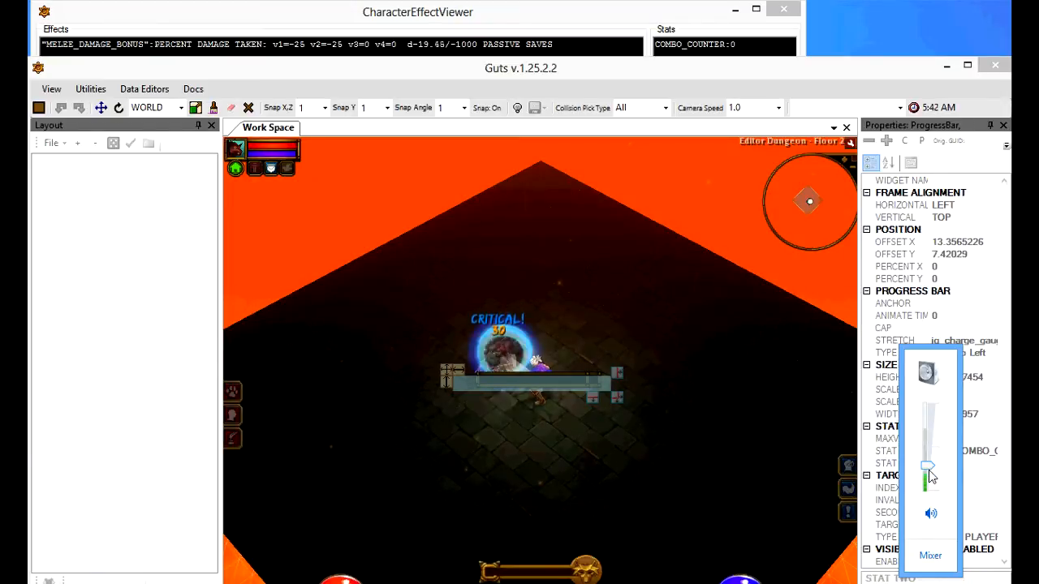
{"action": "left_click", "coordinate": [927, 476]}
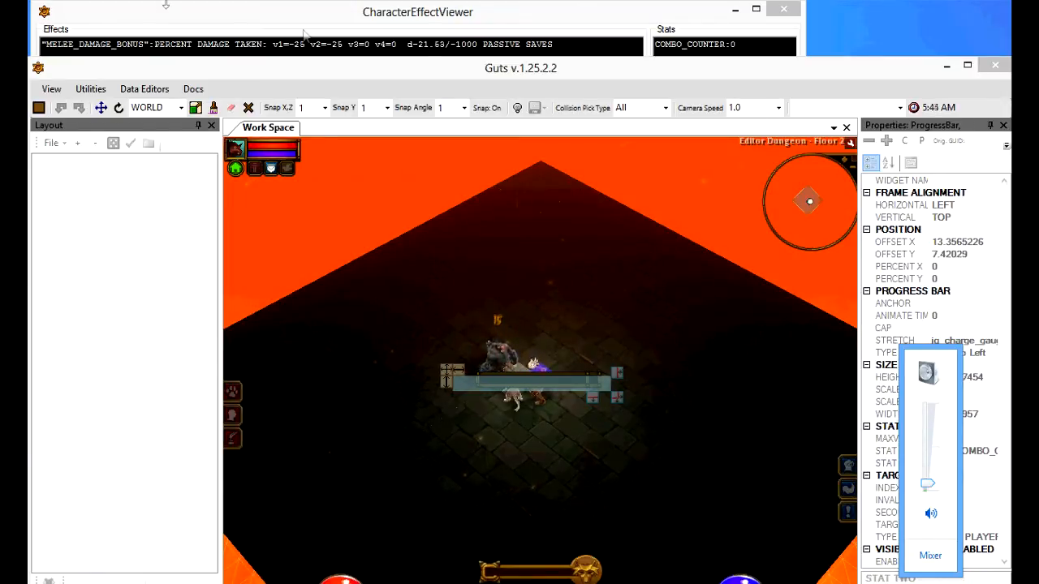
{"action": "left_click", "coordinate": [590, 83]}
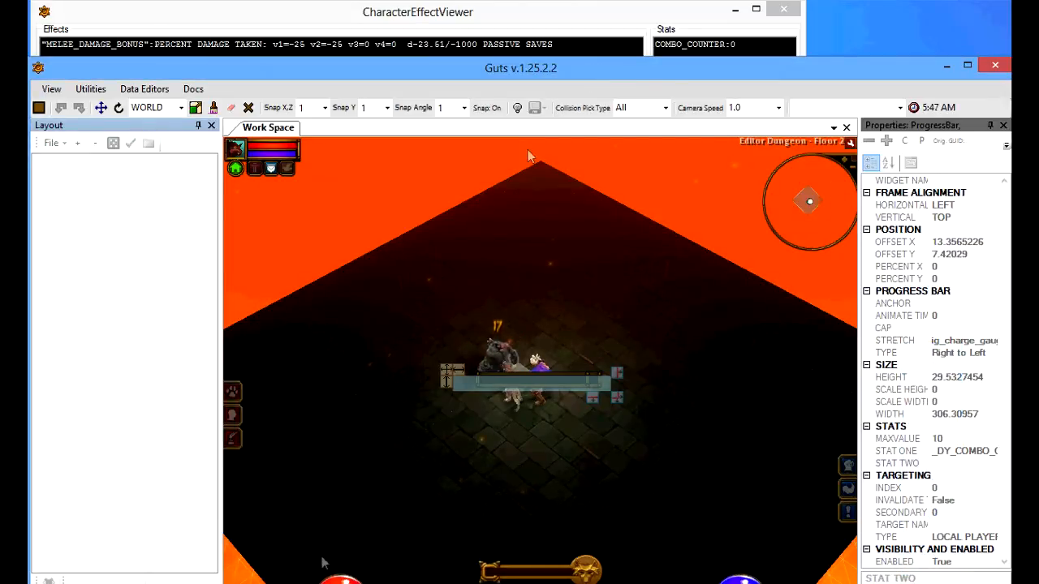
Step: Attack the PunchBag repeatedly and move around the dungeon floor, comparing the combo bar with the COMBO_COUNTER stat
{"action": "left_click", "coordinate": [498, 361]}
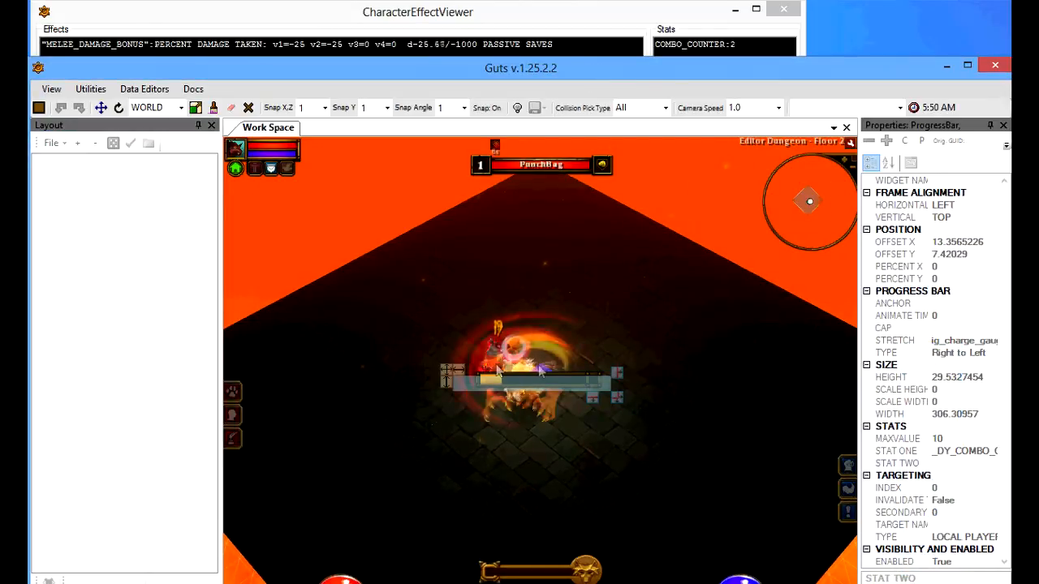
{"action": "left_click_drag", "start_coordinate": [496, 357], "coordinate": [500, 380]}
{"action": "left_click", "coordinate": [516, 439]}
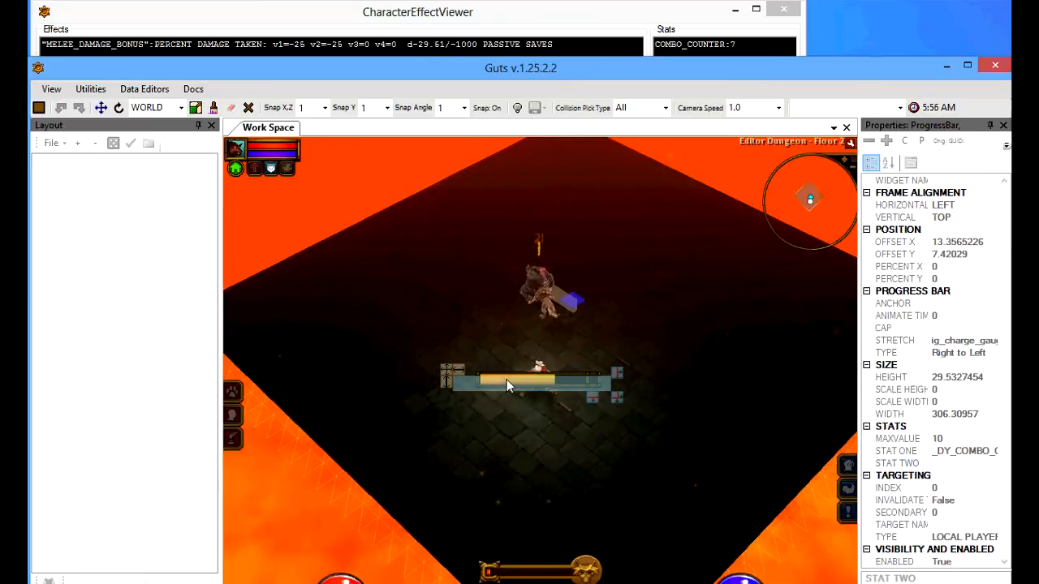
{"action": "left_click", "coordinate": [581, 351]}
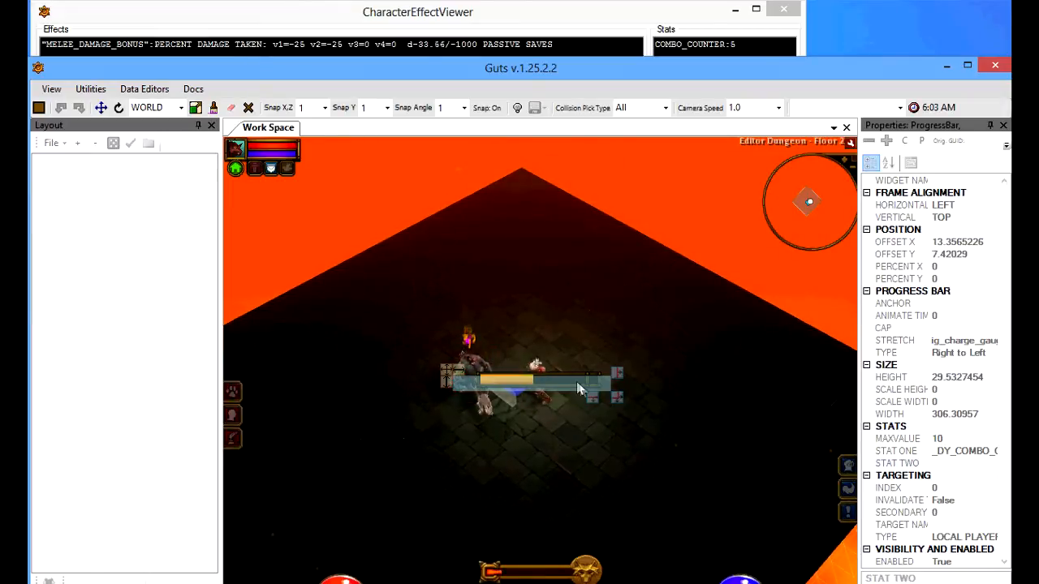
{"action": "left_click", "coordinate": [633, 383]}
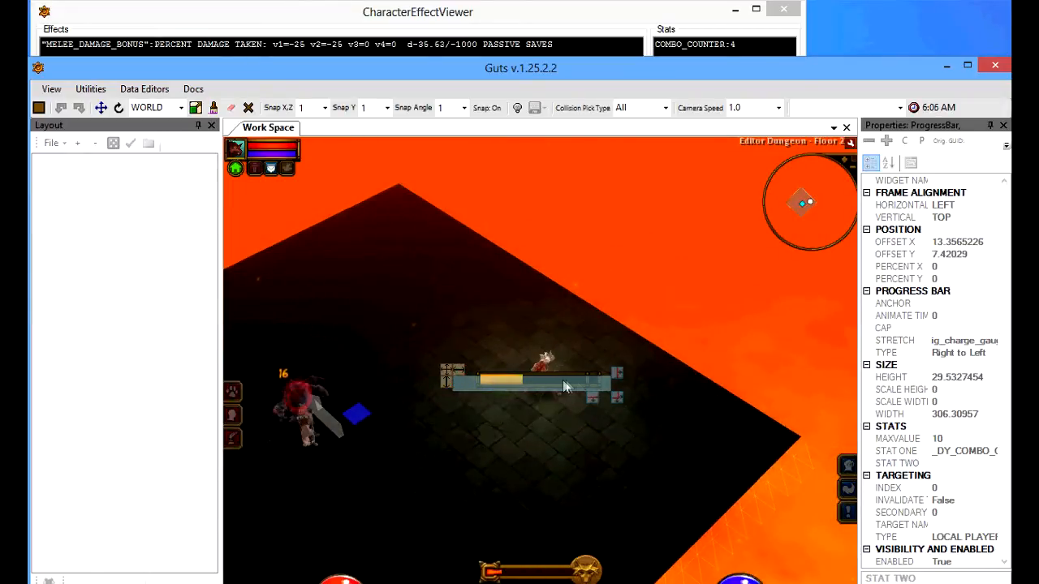
{"action": "left_click", "coordinate": [313, 383]}
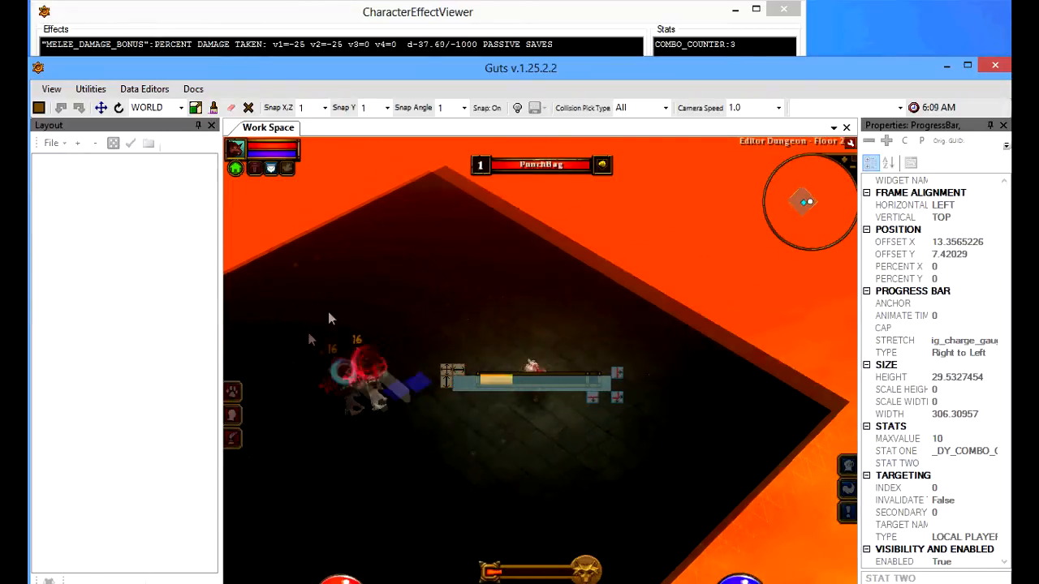
{"action": "left_click", "coordinate": [461, 365]}
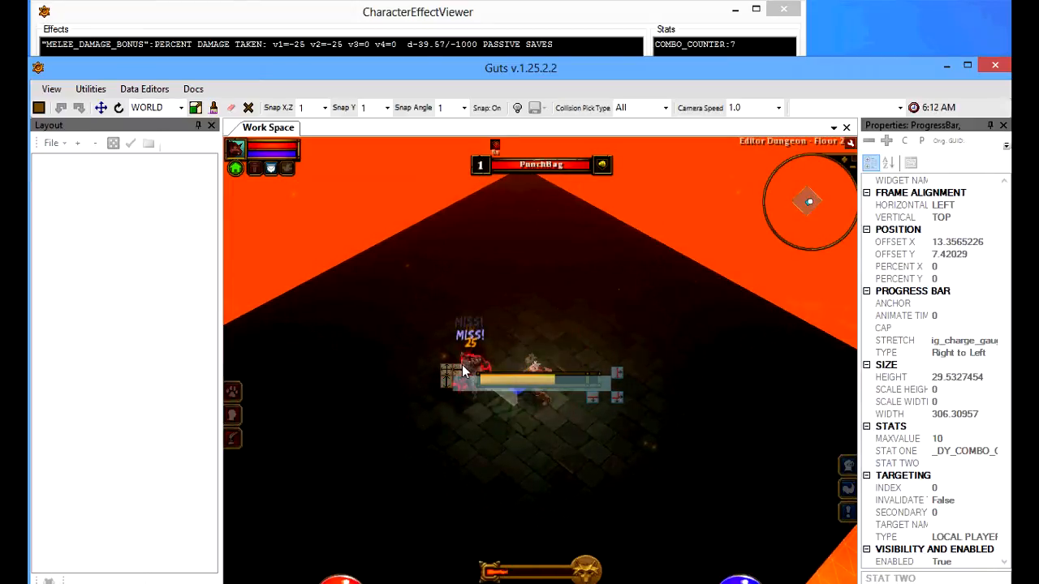
{"action": "left_click", "coordinate": [460, 367]}
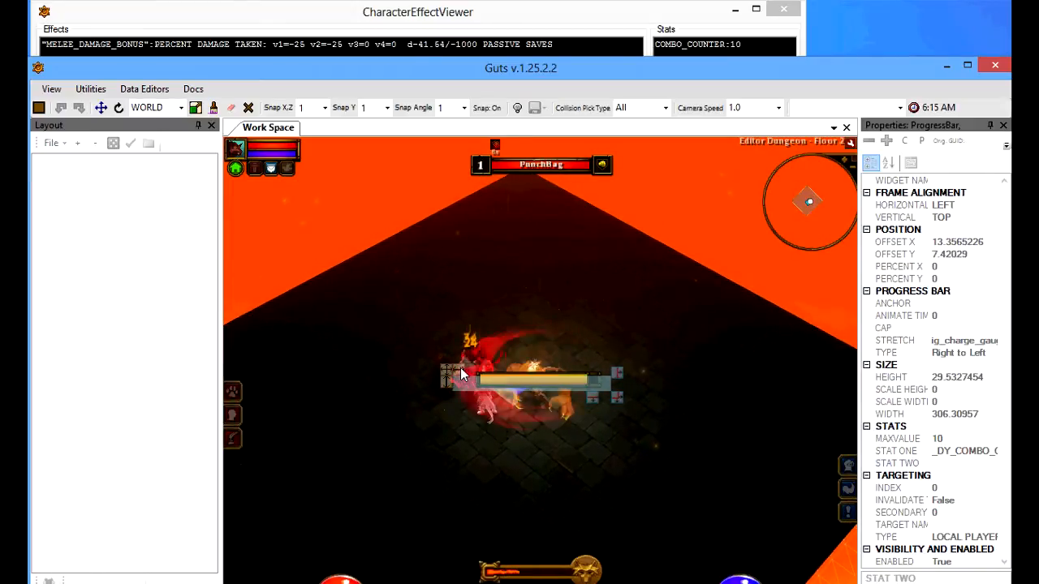
{"action": "left_click", "coordinate": [460, 367]}
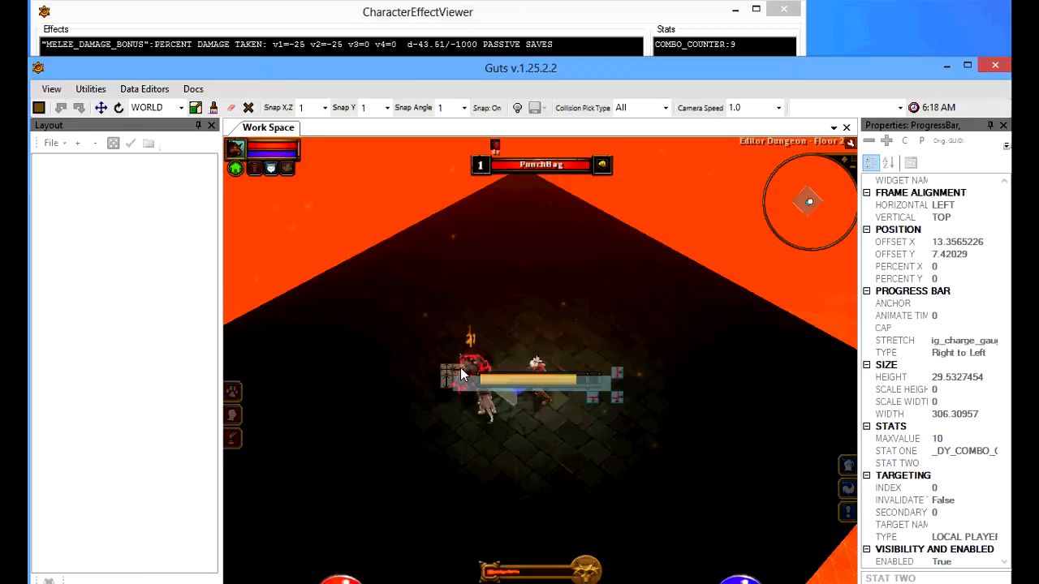
{"action": "left_click", "coordinate": [460, 368]}
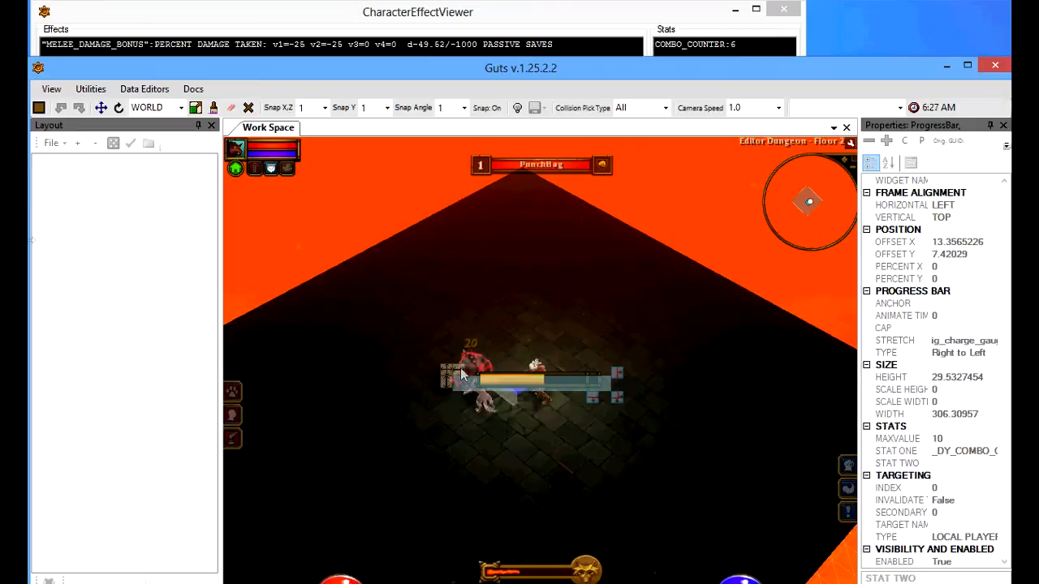
Step: Stop the game test, check the MOUSE PASS THROUGH property of combocounter's background image, and maximize the editor
{"action": "left_click", "coordinate": [39, 109]}
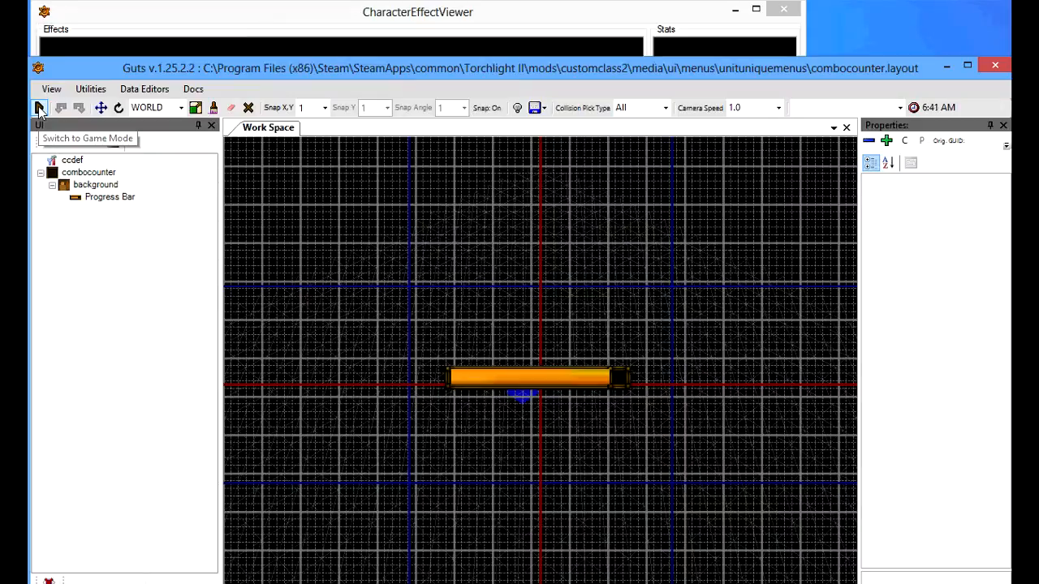
{"action": "left_click", "coordinate": [96, 185]}
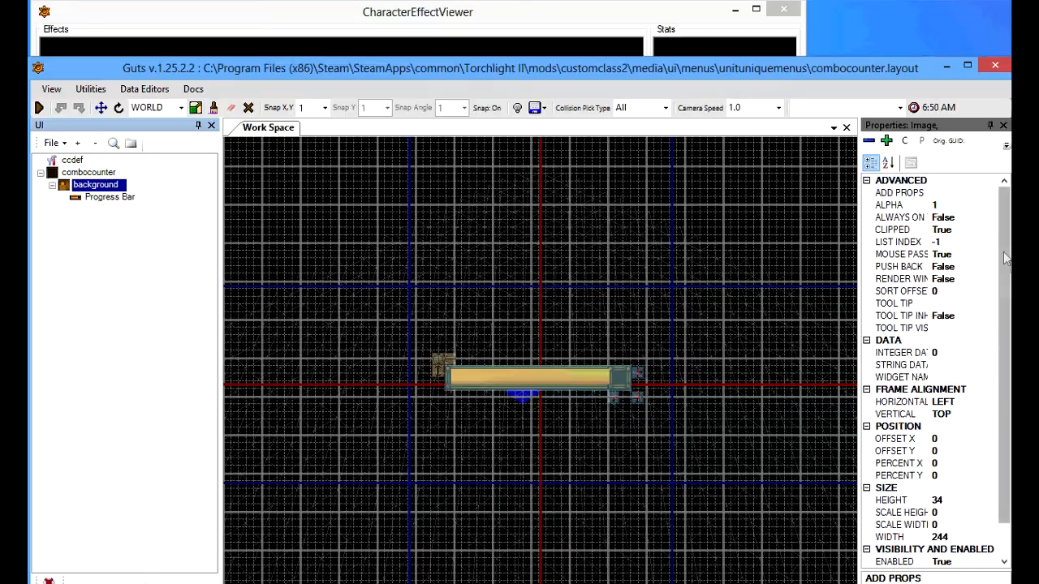
{"action": "left_click", "coordinate": [922, 255]}
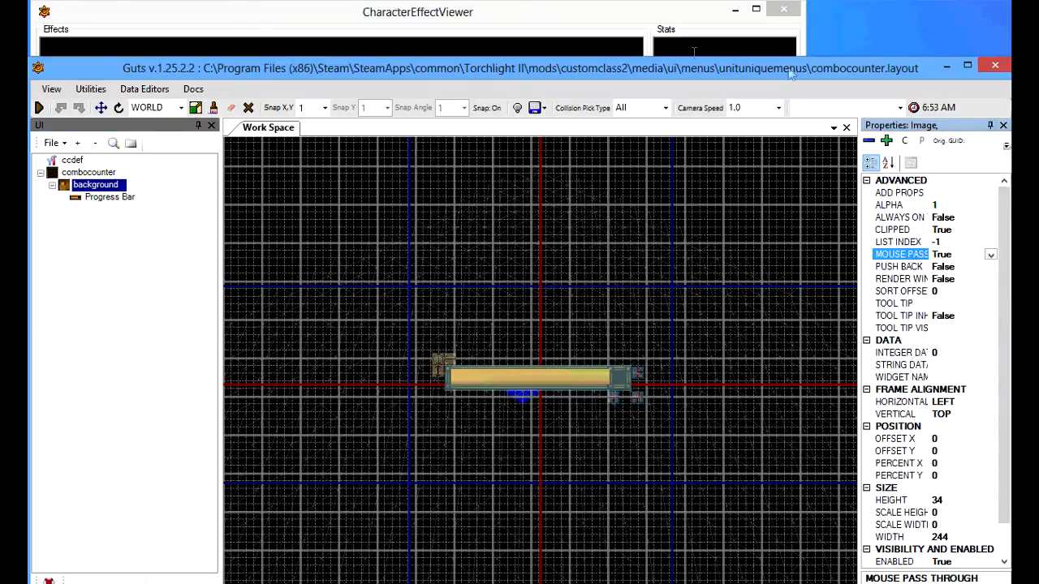
{"action": "left_click", "coordinate": [968, 65]}
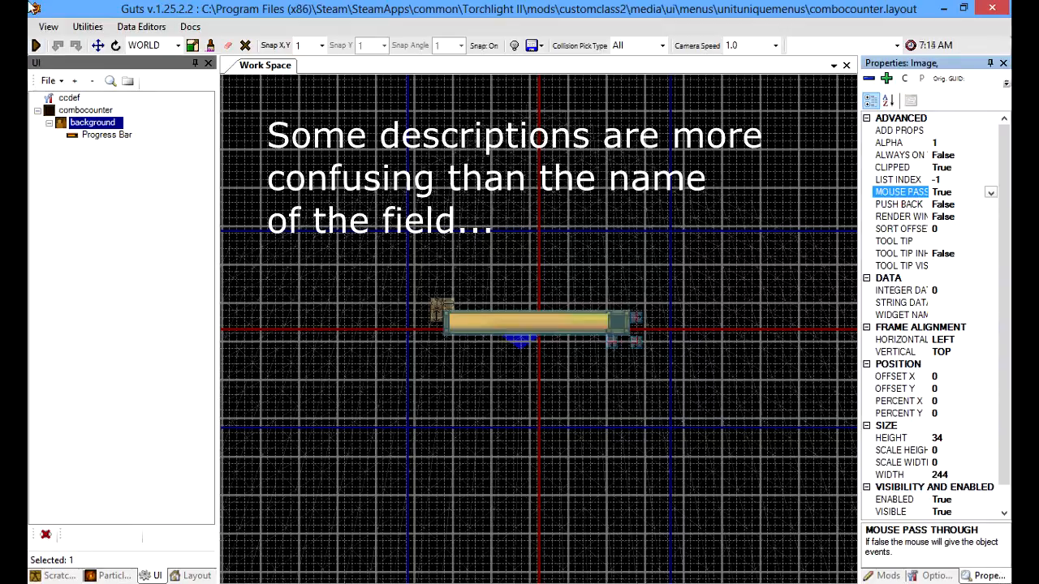
Step: Set MOUSE PASS THROUGH to True on the Progress Bar and save the combocounter layout
{"action": "left_click", "coordinate": [112, 138]}
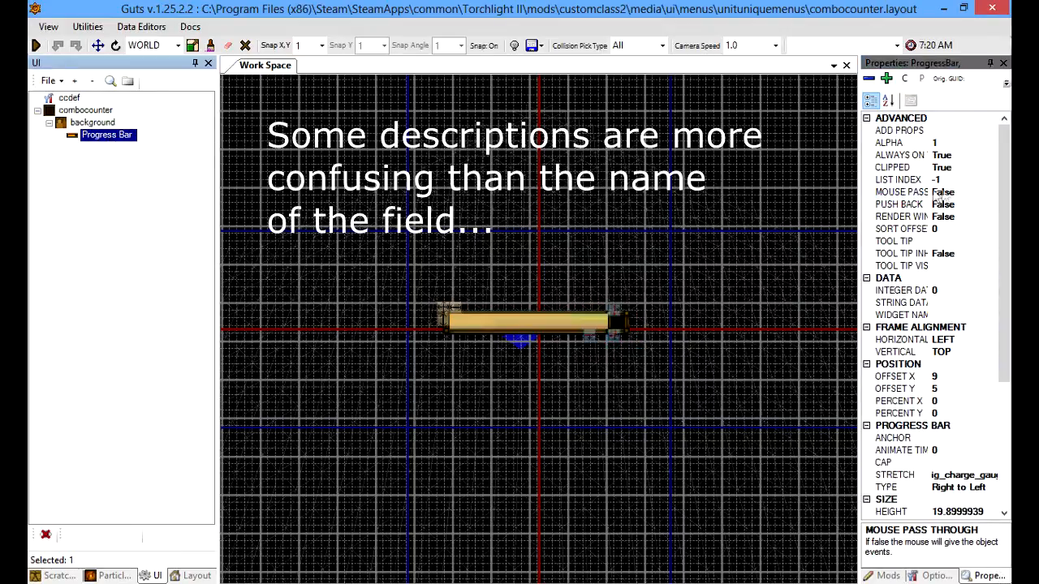
{"action": "left_click", "coordinate": [969, 195]}
{"action": "left_click", "coordinate": [953, 206]}
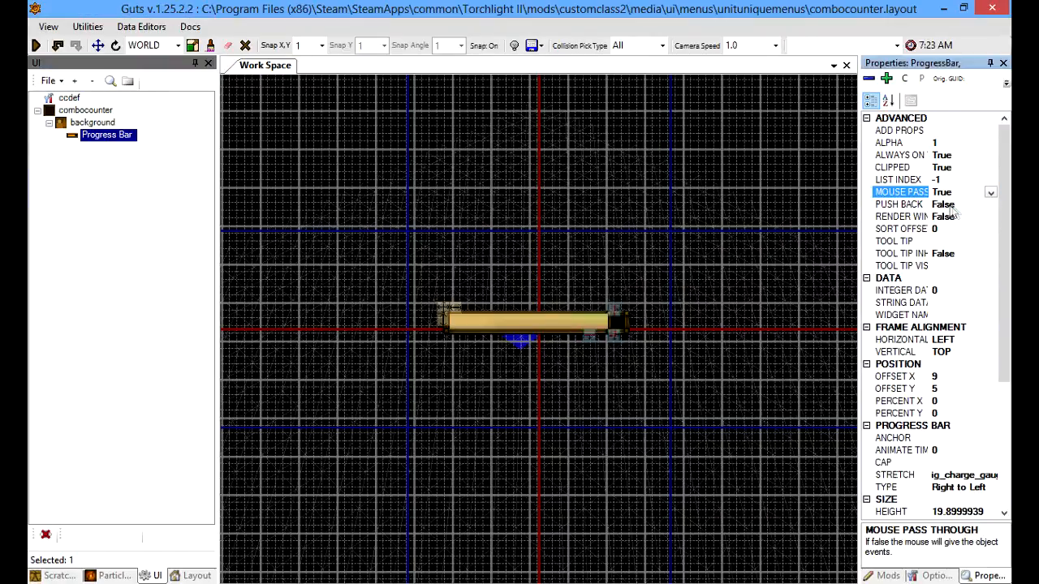
{"action": "left_click", "coordinate": [90, 111]}
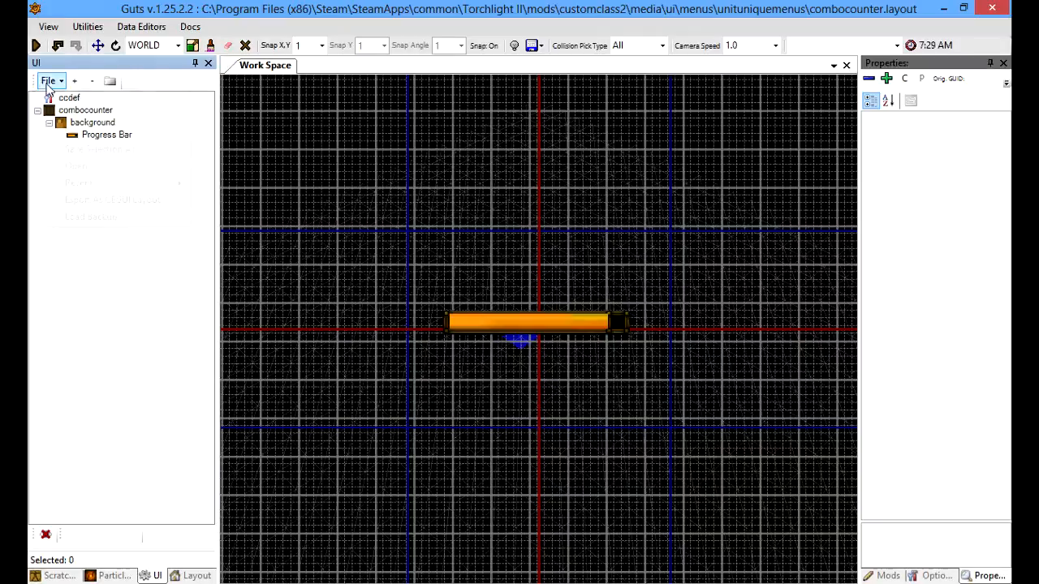
{"action": "left_click", "coordinate": [48, 80]}
{"action": "left_click", "coordinate": [76, 113]}
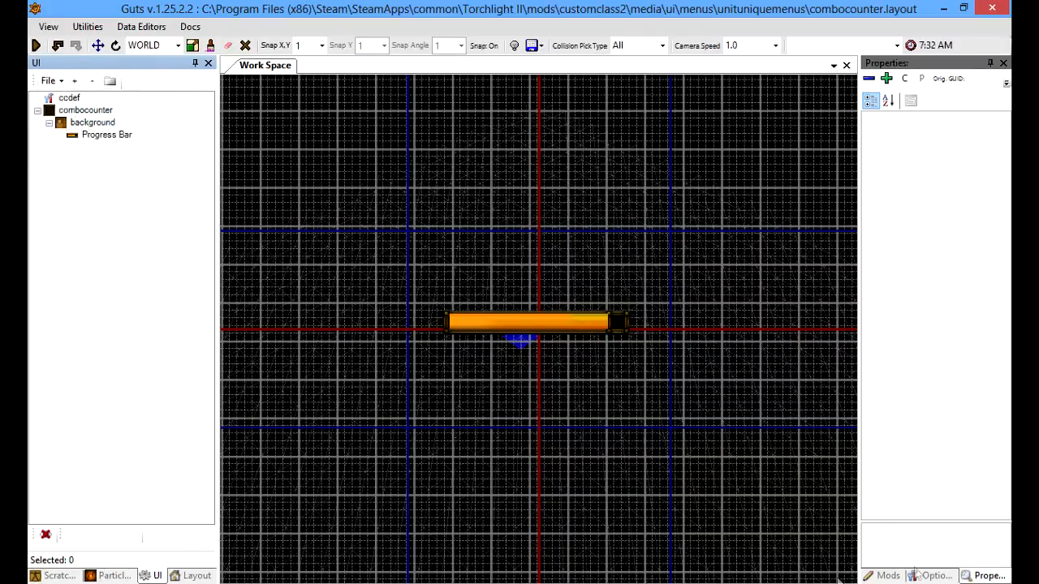
Step: Build the customclass2 mod package without publishing it to Steam, and close the packaging window
{"action": "left_click", "coordinate": [885, 575]}
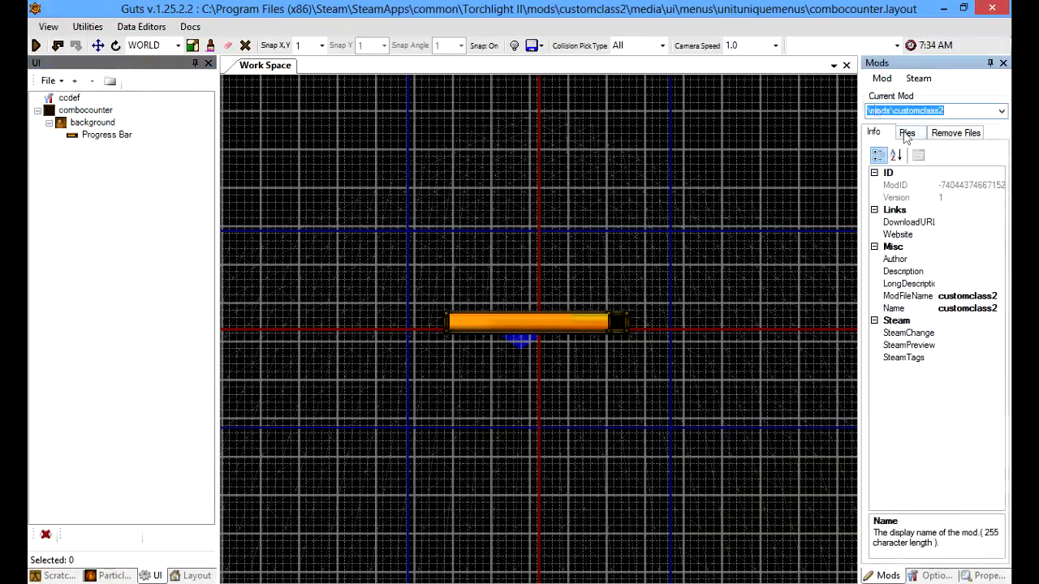
{"action": "left_click", "coordinate": [882, 78]}
{"action": "left_click", "coordinate": [905, 128]}
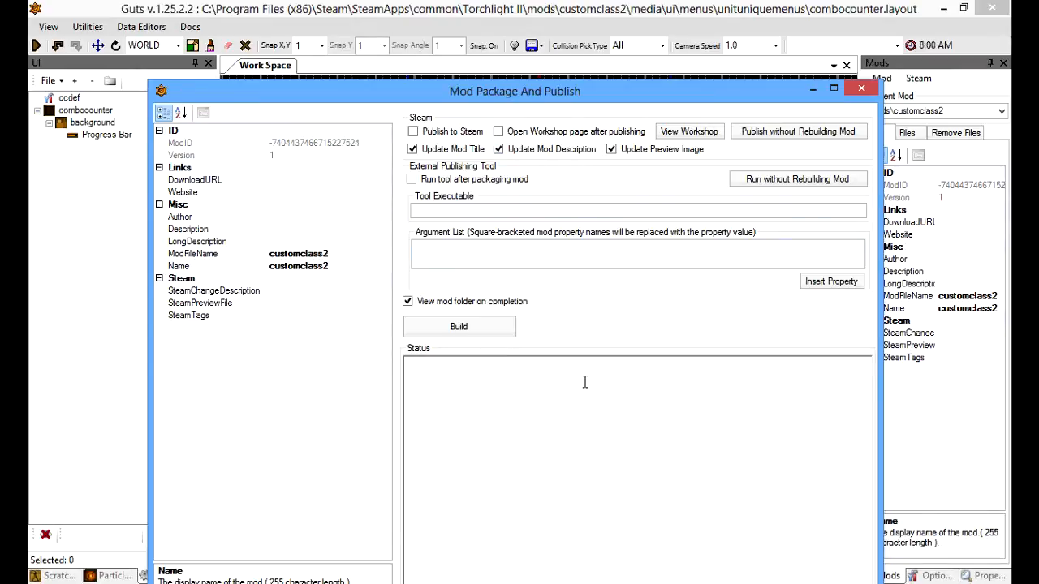
{"action": "left_click", "coordinate": [459, 327]}
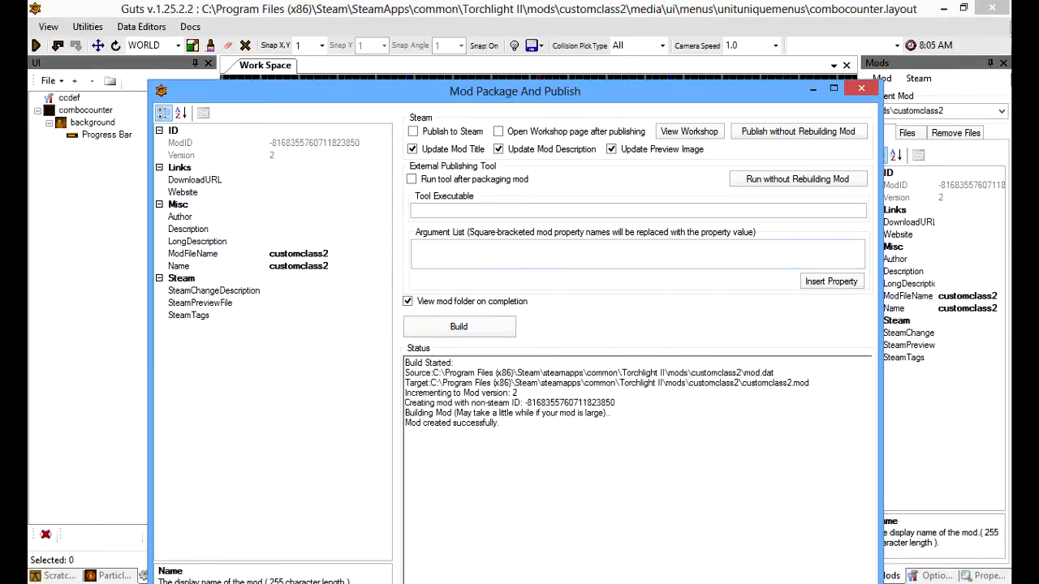
{"action": "left_click", "coordinate": [860, 90]}
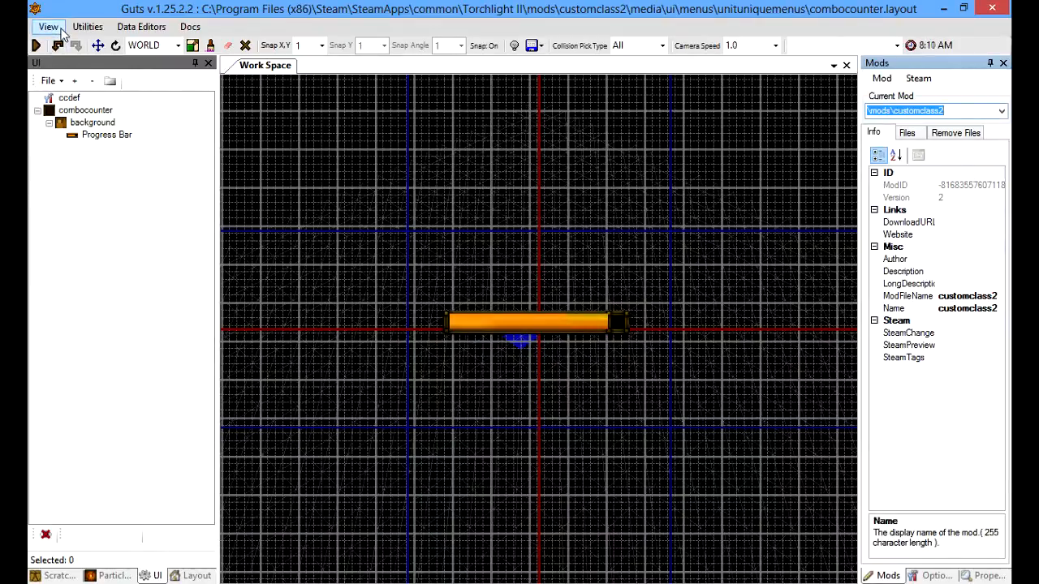
Step: Run ModLauncher.exe, enable only the customclass2 mod, and launch Torchlight II with it
{"action": "left_click", "coordinate": [60, 30]}
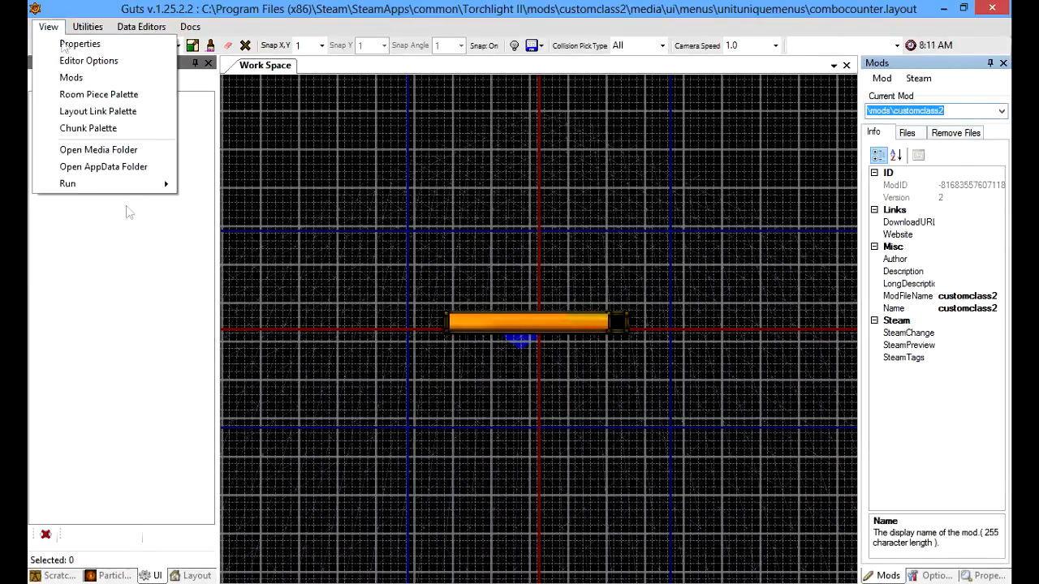
{"action": "mouse_move", "coordinate": [121, 186]}
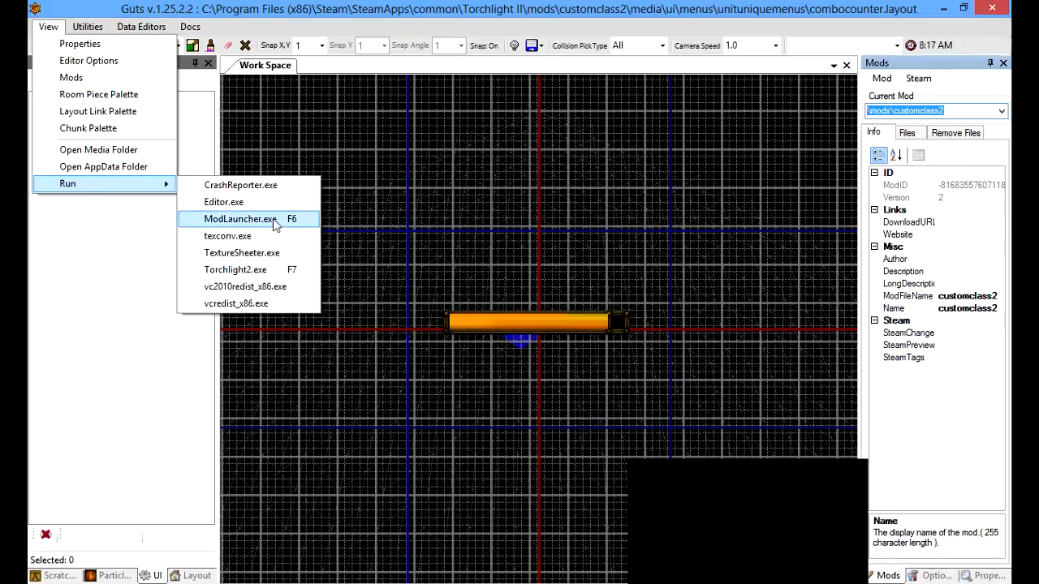
{"action": "left_click", "coordinate": [274, 225]}
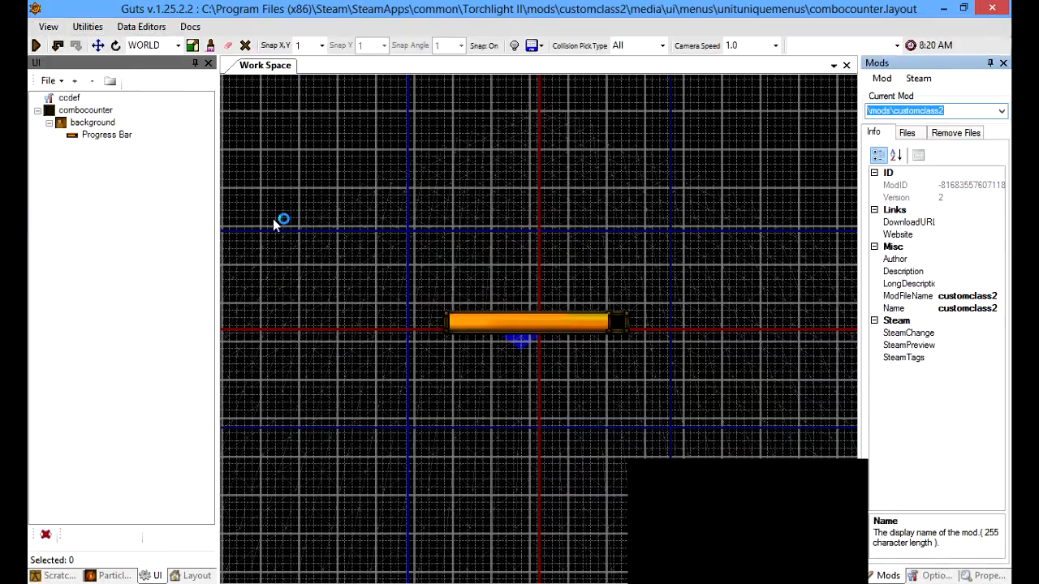
{"action": "left_click", "coordinate": [893, 564]}
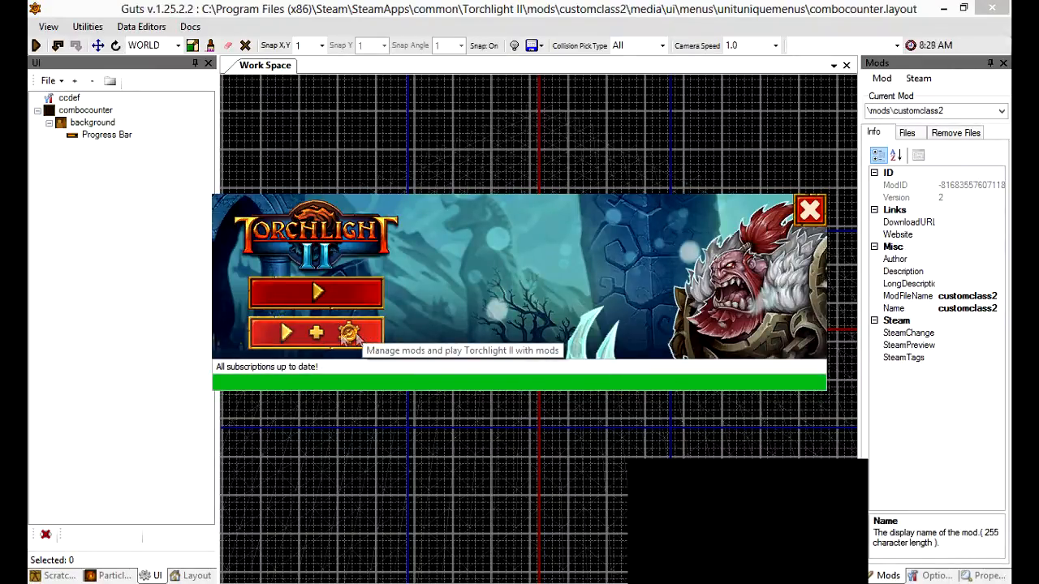
{"action": "left_click", "coordinate": [349, 335]}
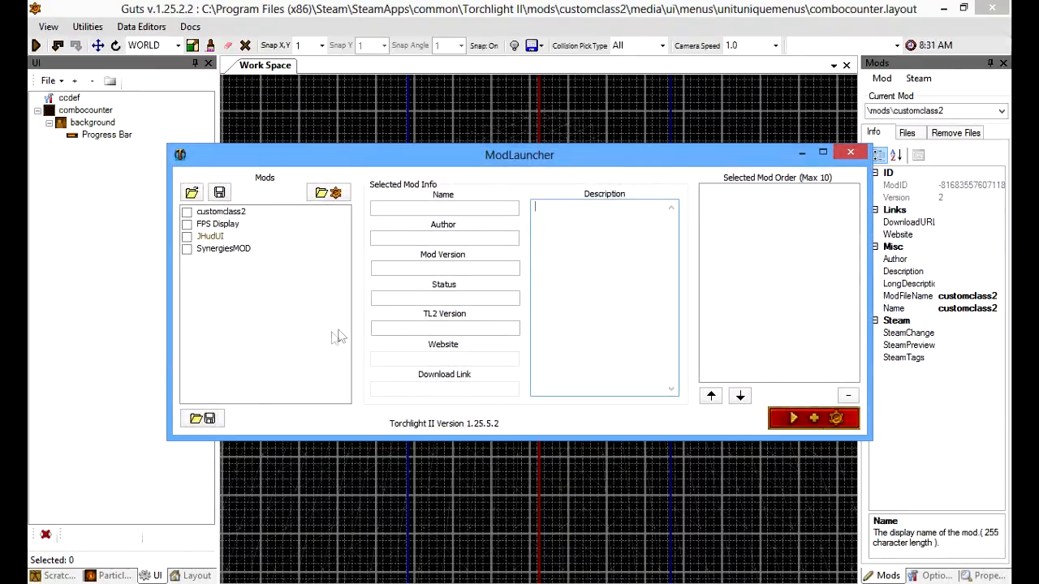
{"action": "left_click", "coordinate": [187, 212]}
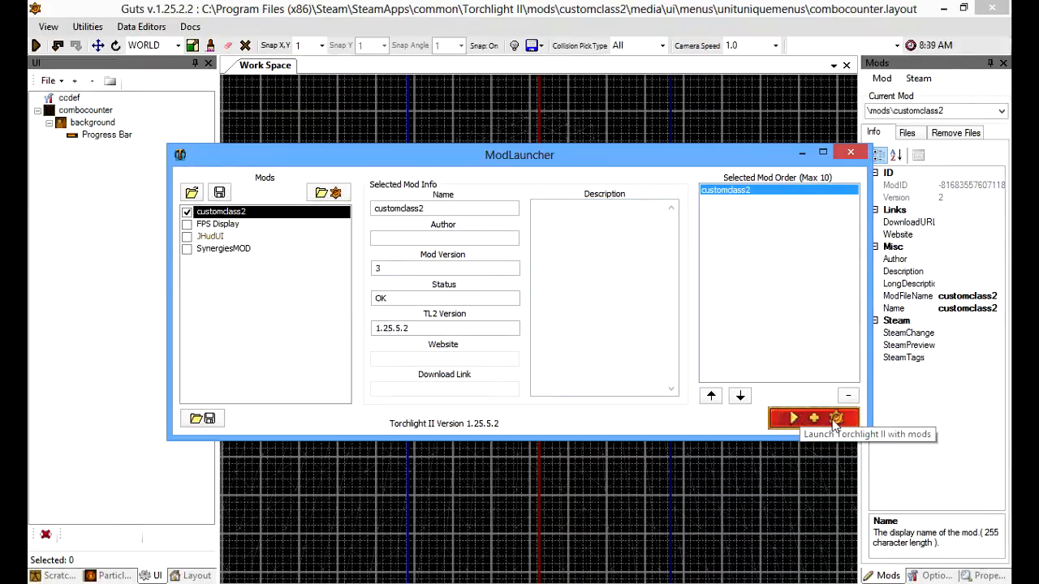
{"action": "left_click", "coordinate": [836, 421]}
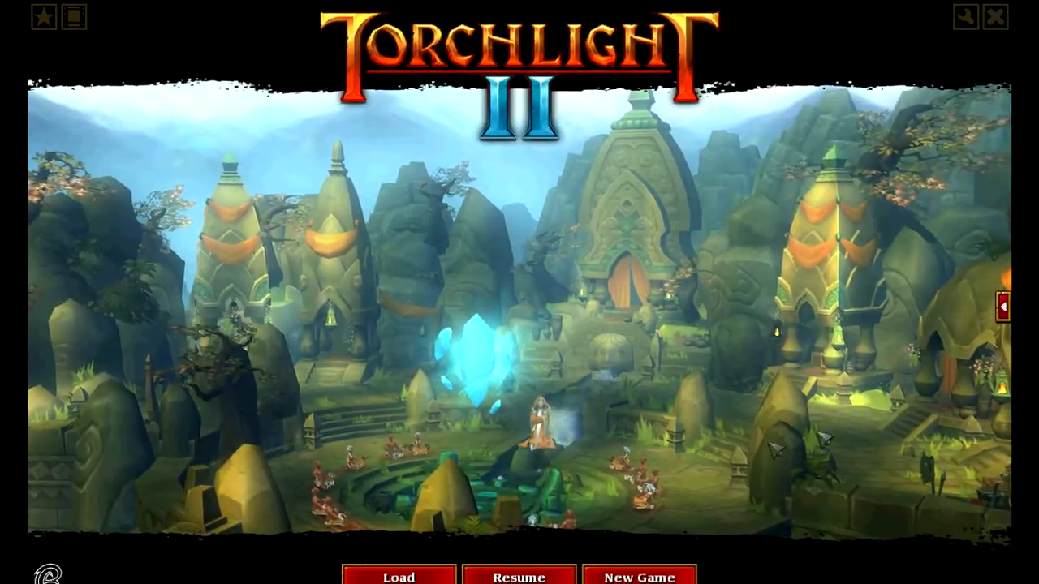
Step: Create a new Fighter character with a name and the panther pet, and start a single-player game on Normal difficulty
{"action": "left_click", "coordinate": [656, 576]}
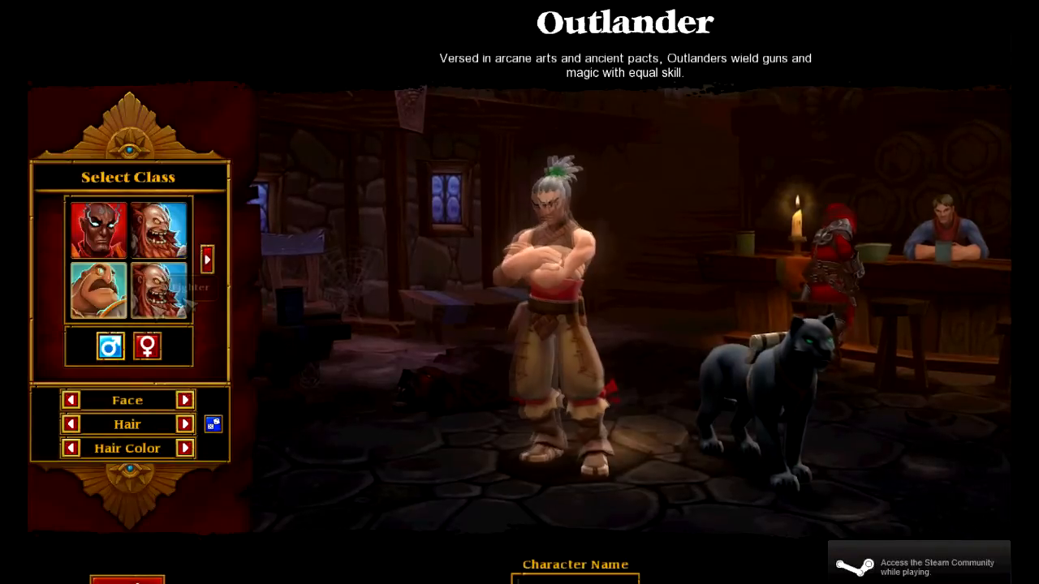
{"action": "left_click", "coordinate": [185, 300]}
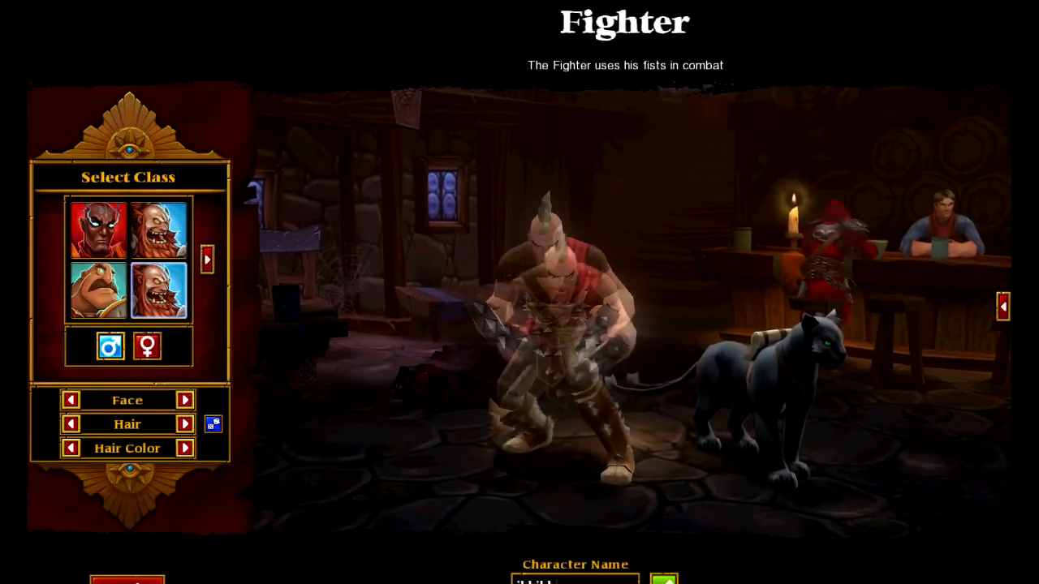
{"action": "left_click", "coordinate": [666, 579]}
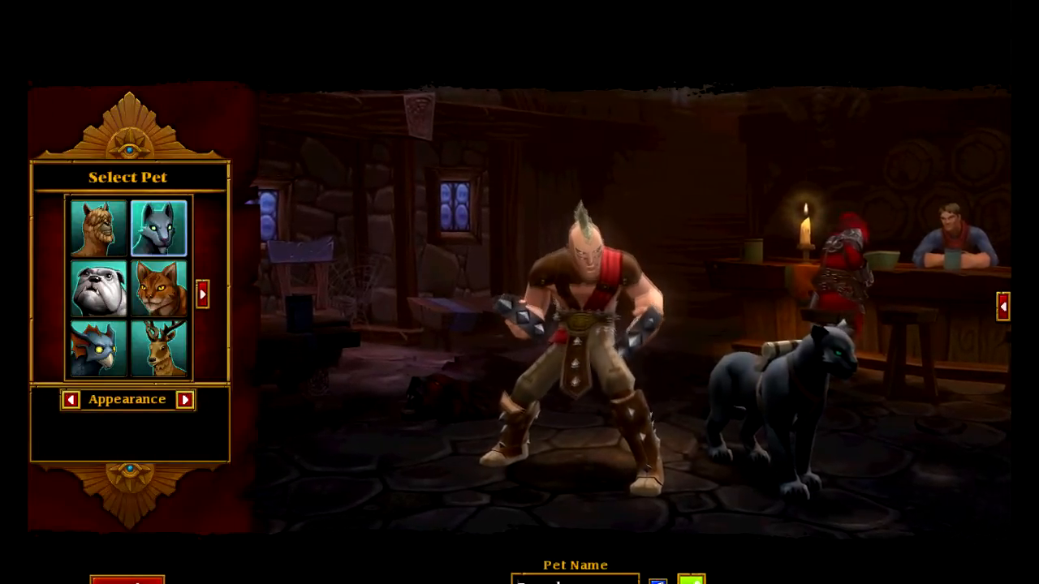
{"action": "left_click", "coordinate": [691, 581]}
{"action": "left_click", "coordinate": [136, 267]}
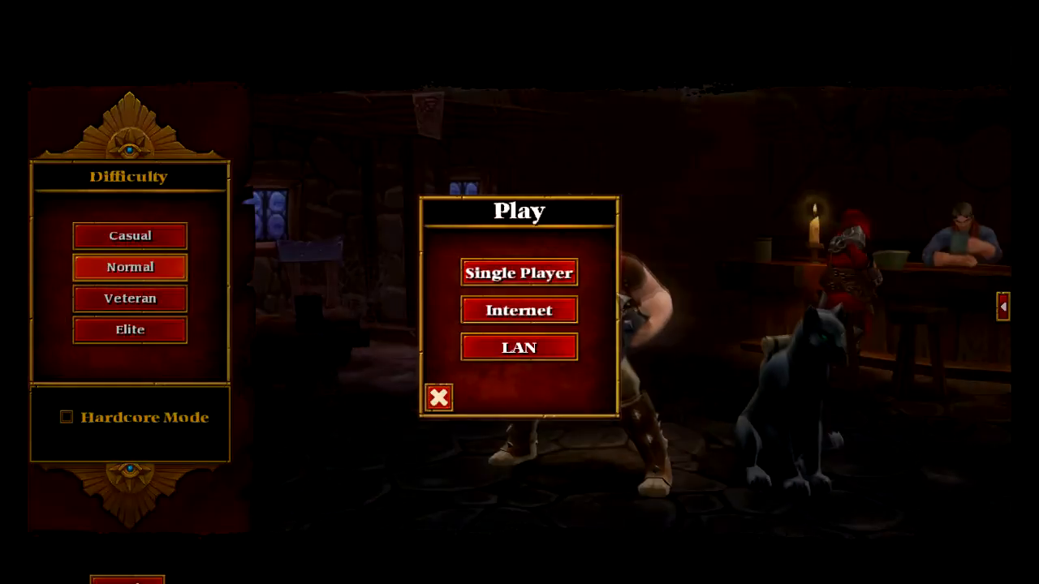
{"action": "left_click", "coordinate": [568, 272]}
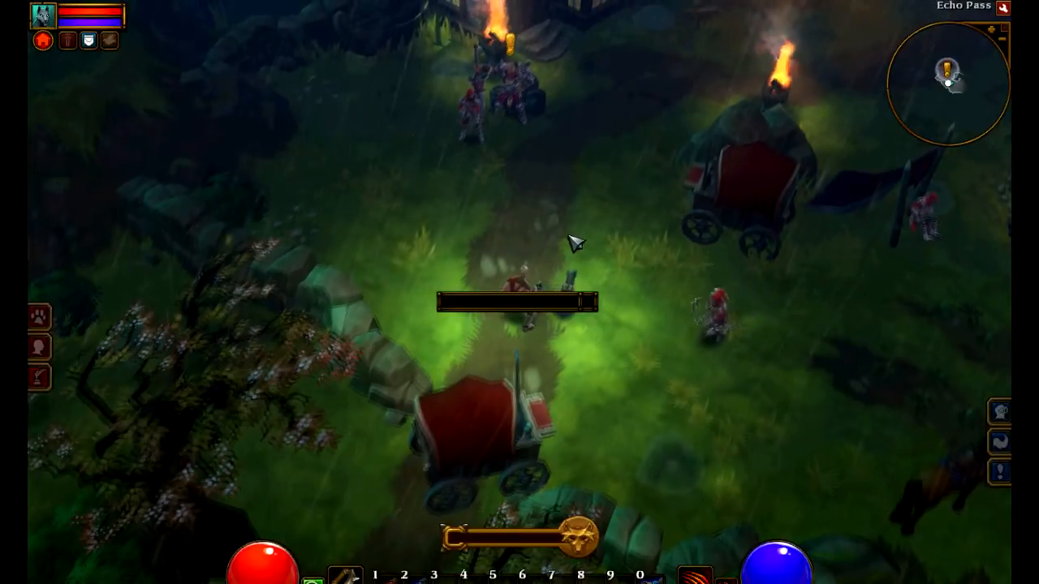
Step: Walk the Fighter through Echo Pass, giving some move orders through the combo bar to test its mouse pass-through
{"action": "left_click", "coordinate": [575, 239]}
{"action": "left_click", "coordinate": [552, 305]}
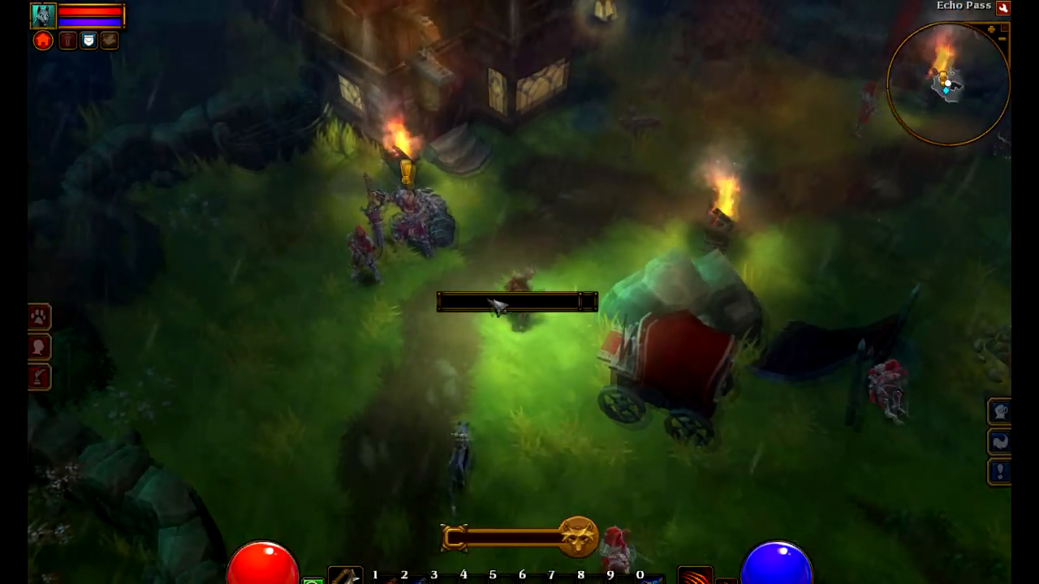
{"action": "left_click", "coordinate": [493, 305]}
{"action": "left_click", "coordinate": [780, 252]}
{"action": "left_click", "coordinate": [730, 225]}
{"action": "left_click", "coordinate": [768, 297]}
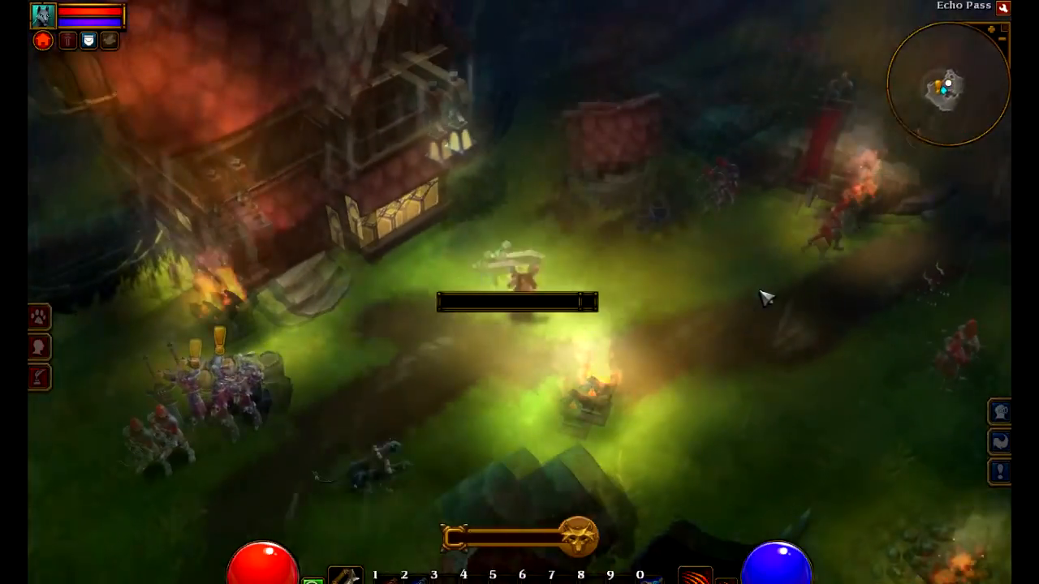
{"action": "left_click", "coordinate": [858, 225]}
{"action": "left_click", "coordinate": [755, 193]}
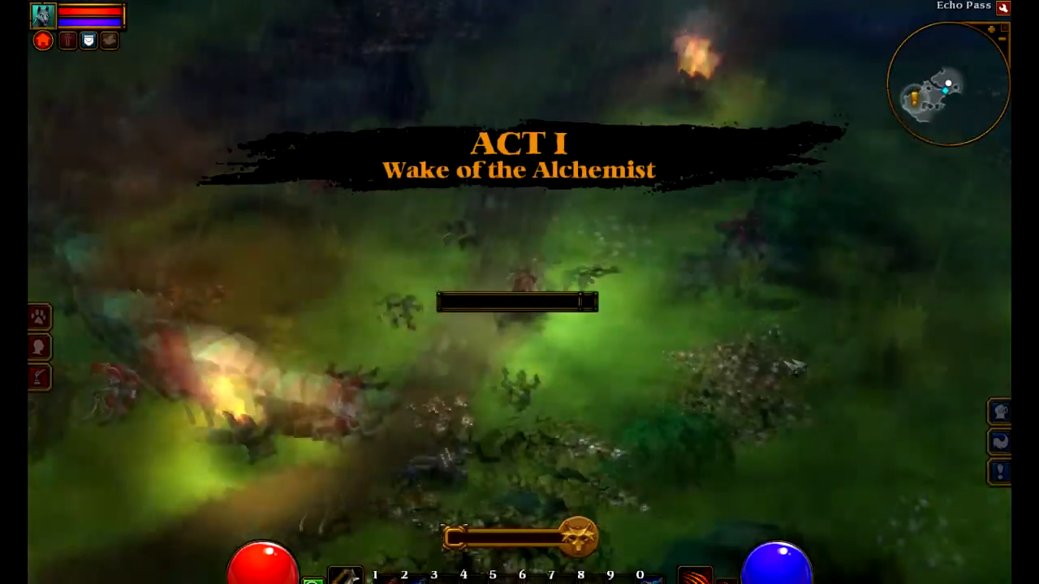
{"action": "left_click", "coordinate": [767, 396]}
{"action": "left_click", "coordinate": [755, 398]}
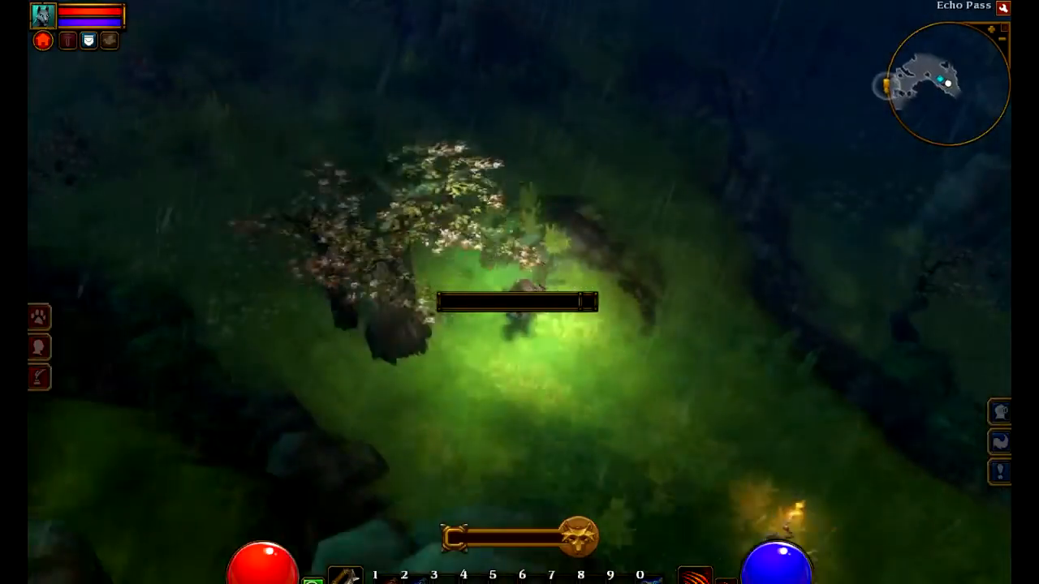
Step: Fight the monsters in Echo Pass with the Fighter to test how the combo bar charges and drains
{"action": "mouse_move", "coordinate": [695, 577]}
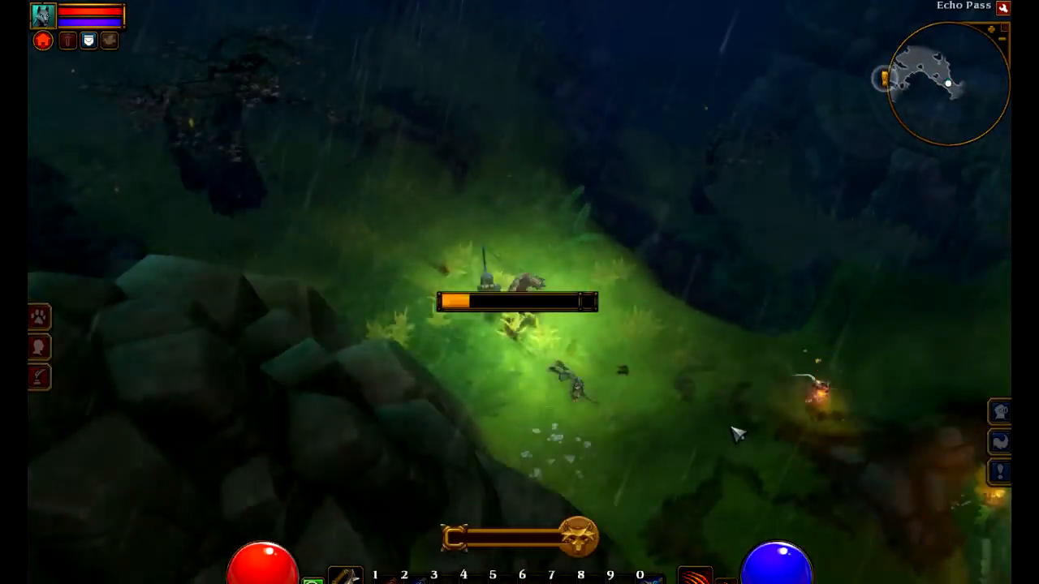
{"action": "left_click", "coordinate": [706, 345]}
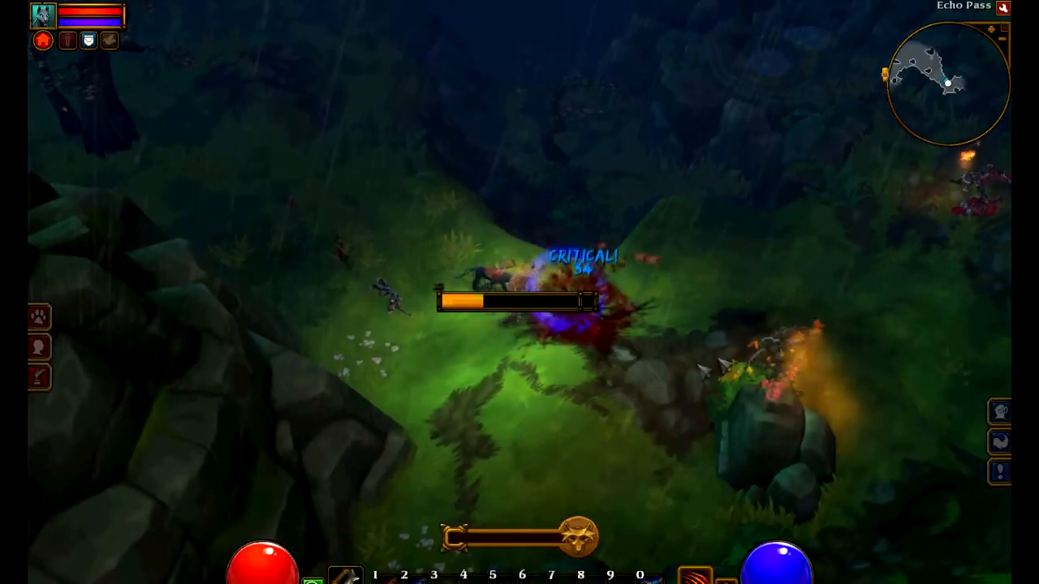
{"action": "left_click", "coordinate": [659, 357]}
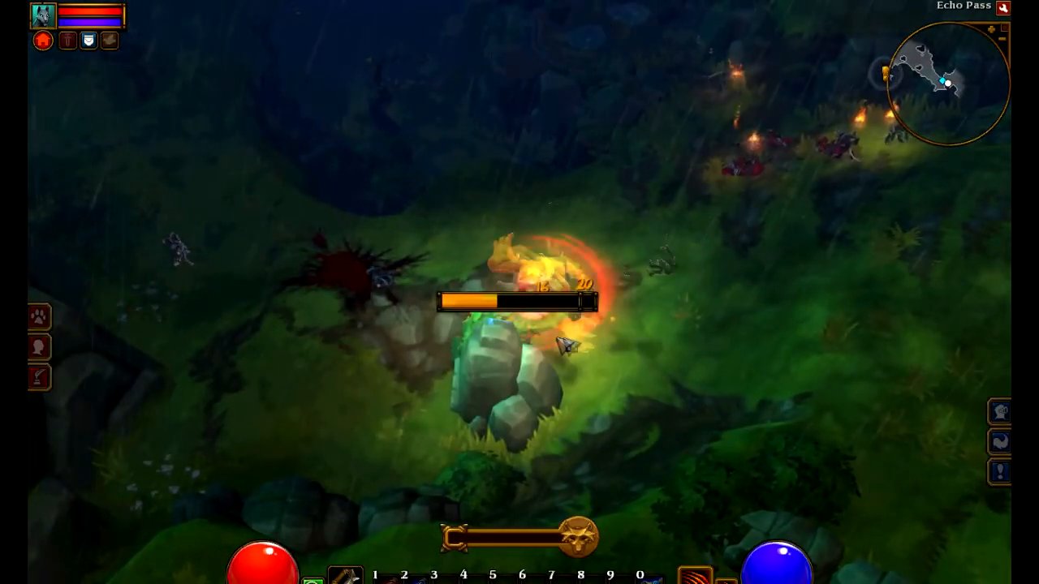
{"action": "left_click", "coordinate": [651, 234]}
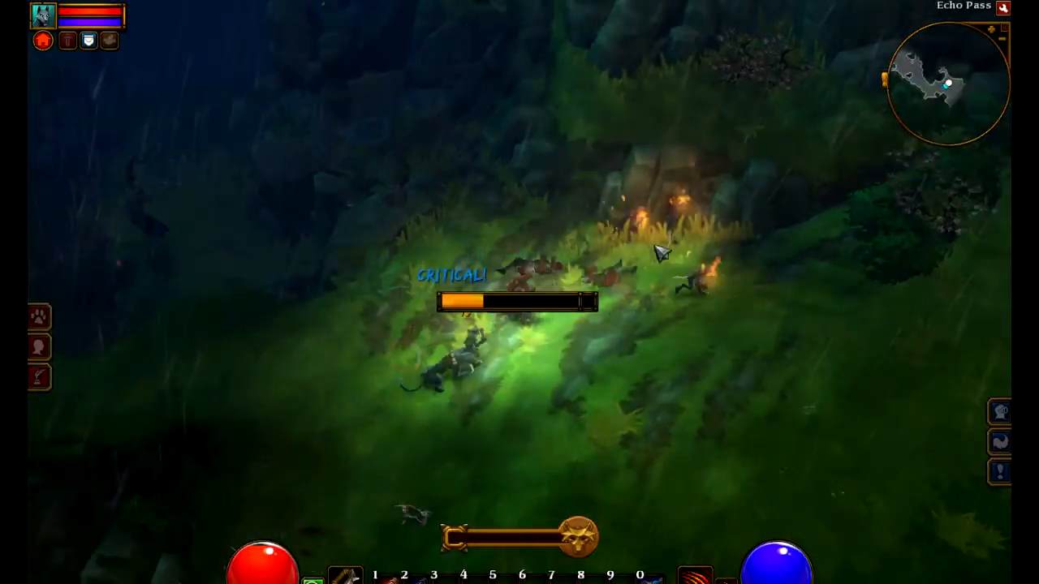
{"action": "left_click", "coordinate": [661, 253]}
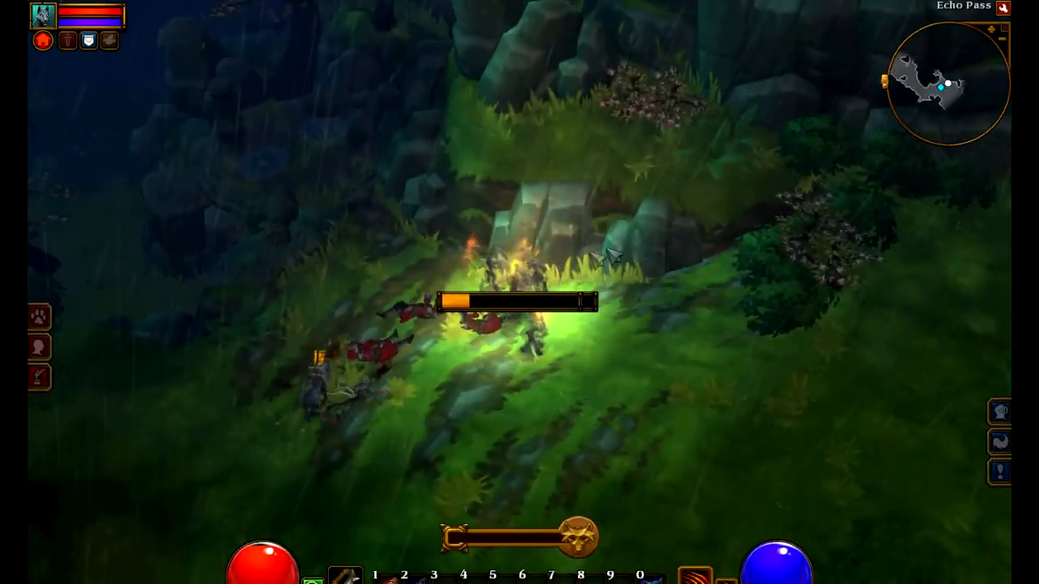
{"action": "left_click", "coordinate": [420, 308]}
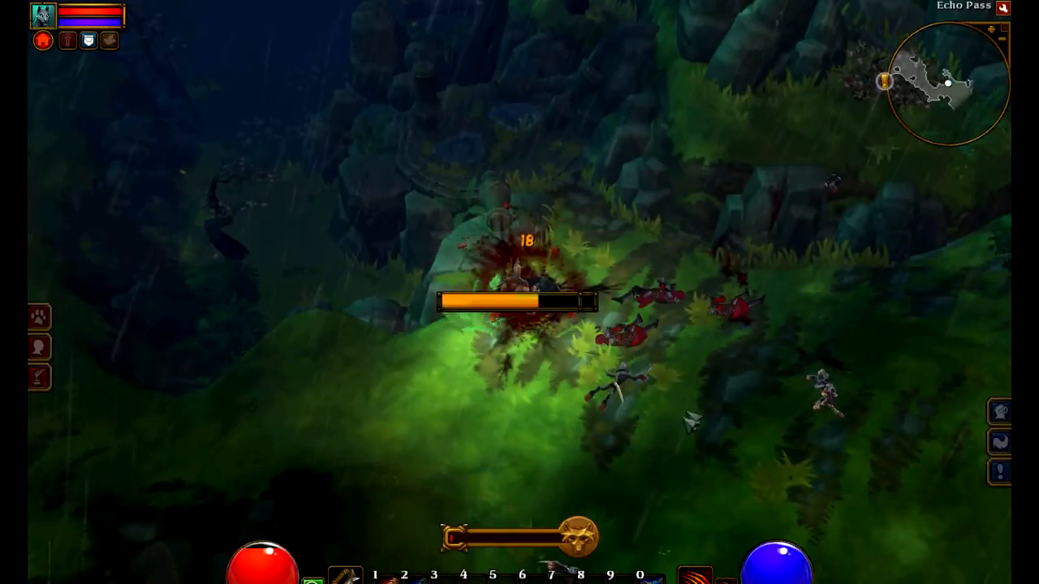
{"action": "left_click", "coordinate": [712, 434]}
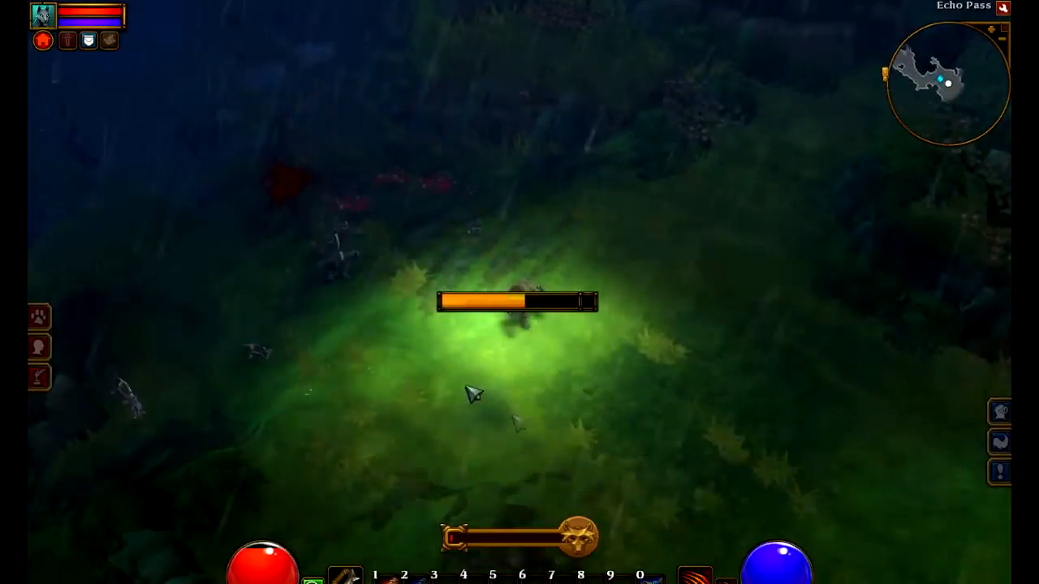
{"action": "left_click", "coordinate": [675, 523]}
{"action": "left_click", "coordinate": [798, 112]}
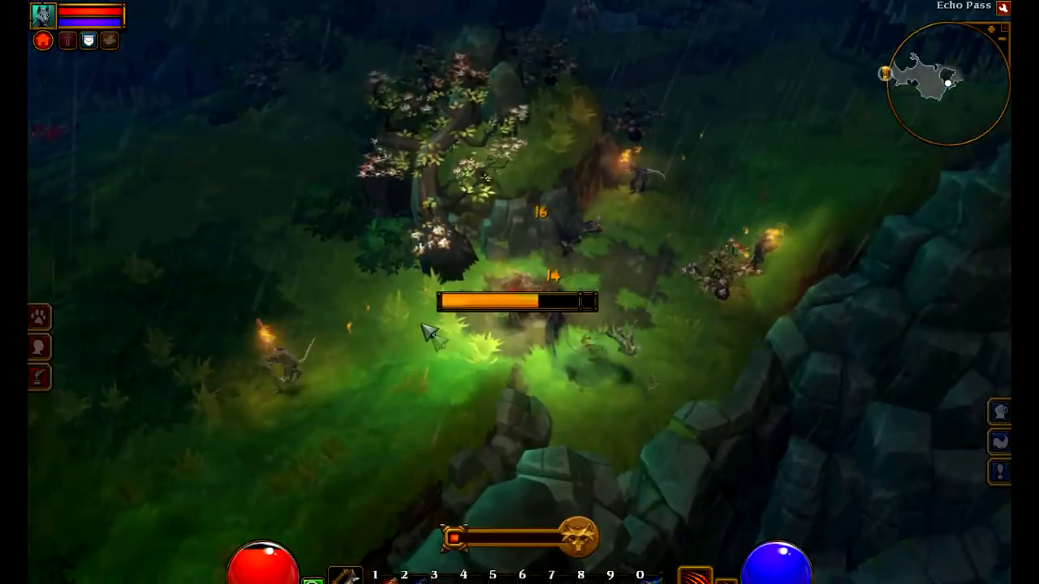
{"action": "left_click", "coordinate": [434, 340]}
{"action": "right_click", "coordinate": [462, 339]}
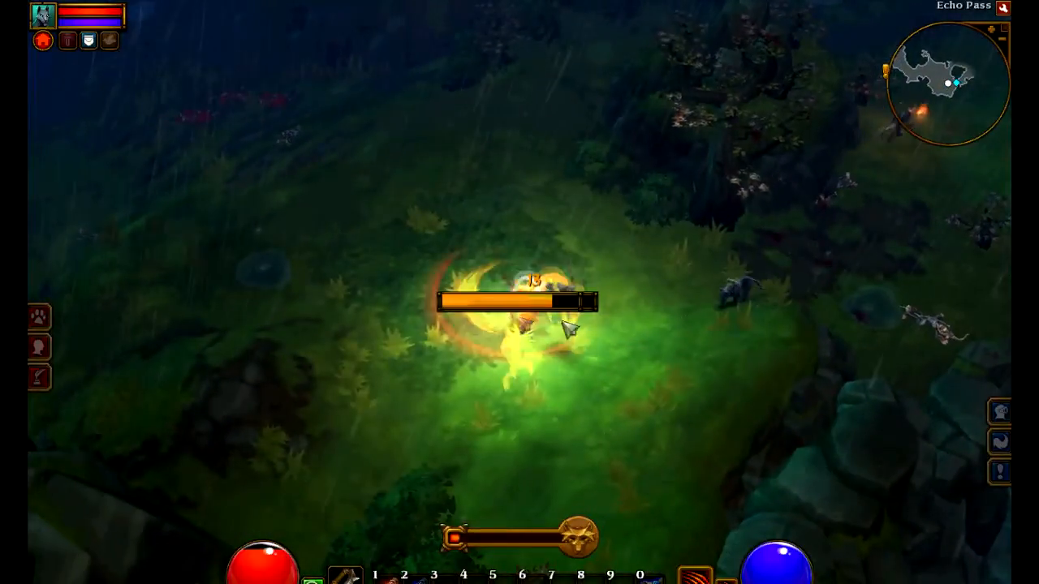
{"action": "left_click", "coordinate": [520, 391]}
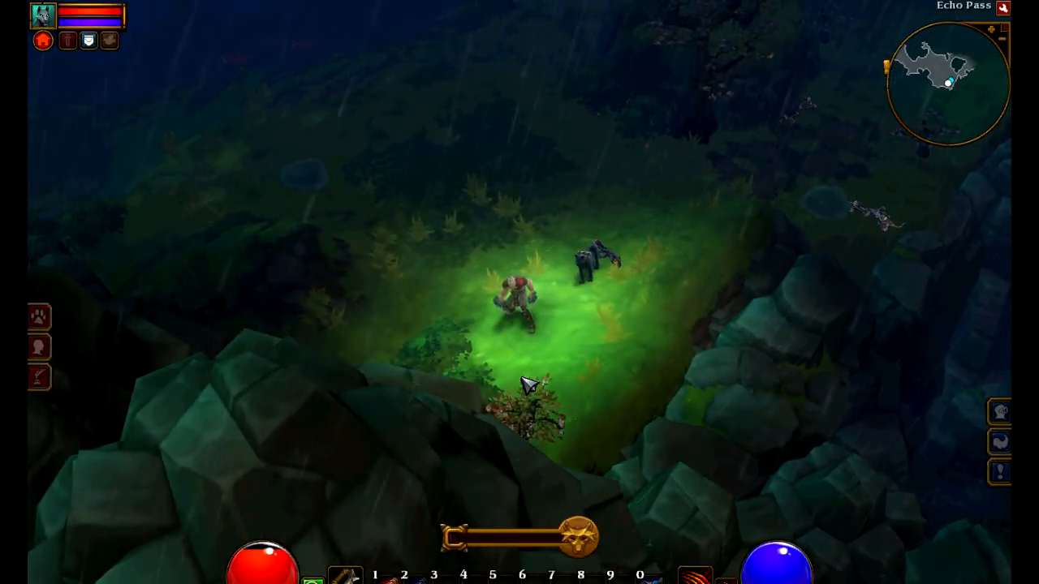
{"action": "key", "text": "Escape"}
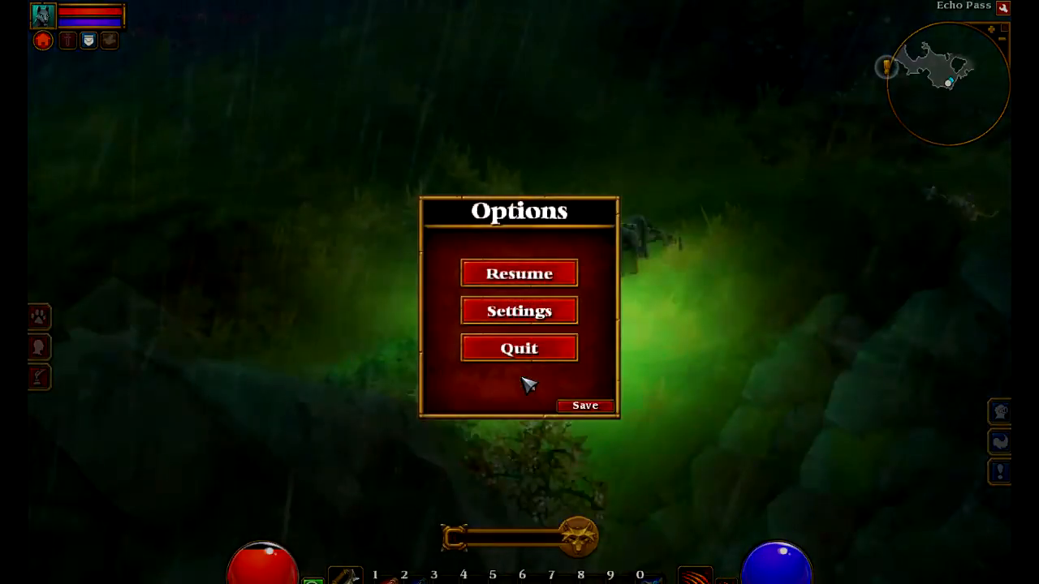
{"action": "key", "text": "Escape"}
{"action": "scroll", "coordinate": [526, 383], "scroll_direction": "up", "scroll_amount": 3}
{"action": "key", "text": "Escape"}
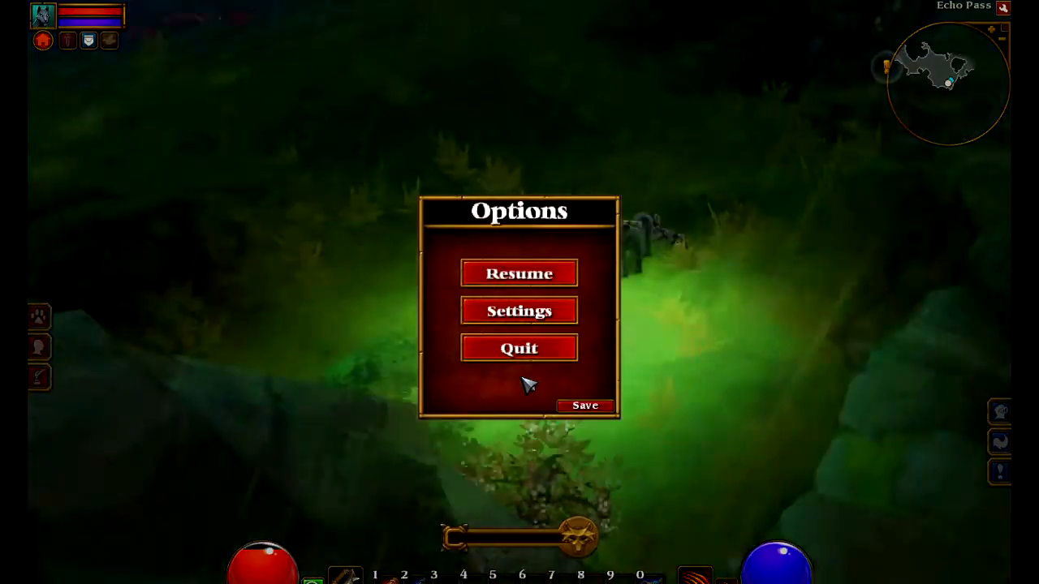
{"action": "scroll", "coordinate": [526, 384], "scroll_direction": "down", "scroll_amount": 5}
{"action": "key", "text": "Escape"}
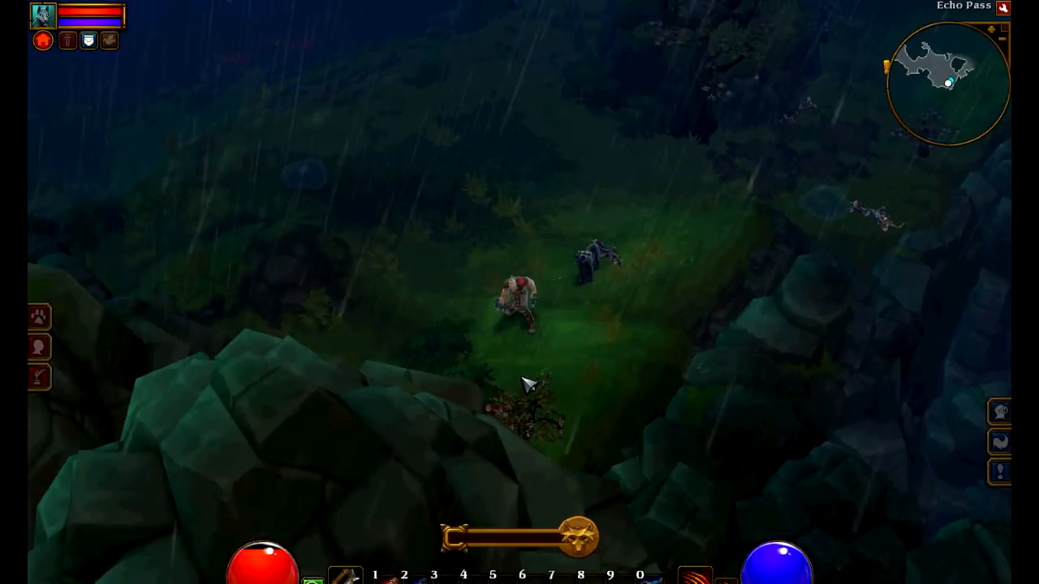
{"action": "key", "text": "Escape"}
{"action": "scroll", "coordinate": [526, 384], "scroll_direction": "up", "scroll_amount": 3}
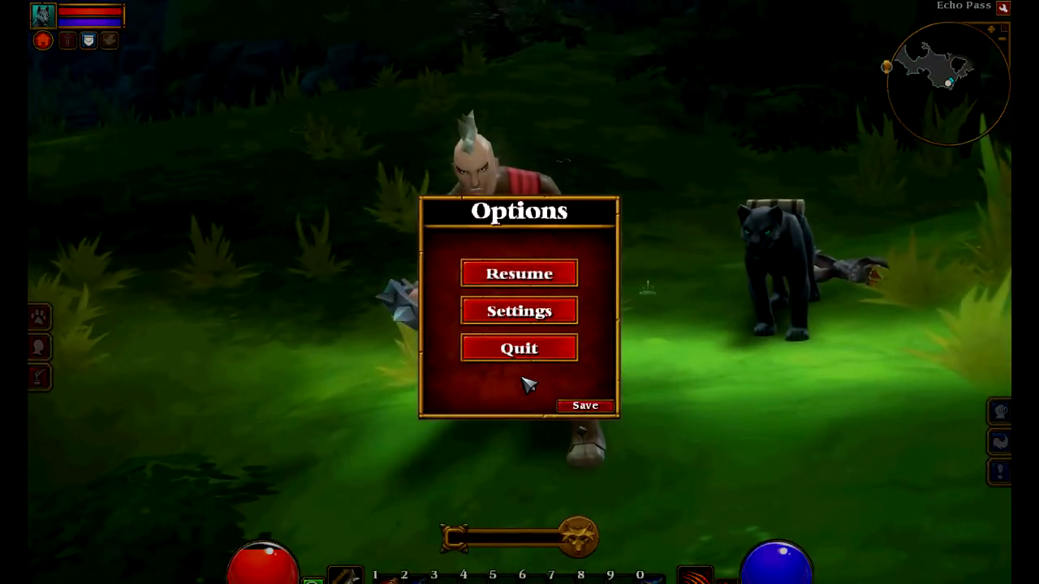
{"action": "key", "text": "Escape"}
{"action": "scroll", "coordinate": [526, 384], "scroll_direction": "down", "scroll_amount": 3}
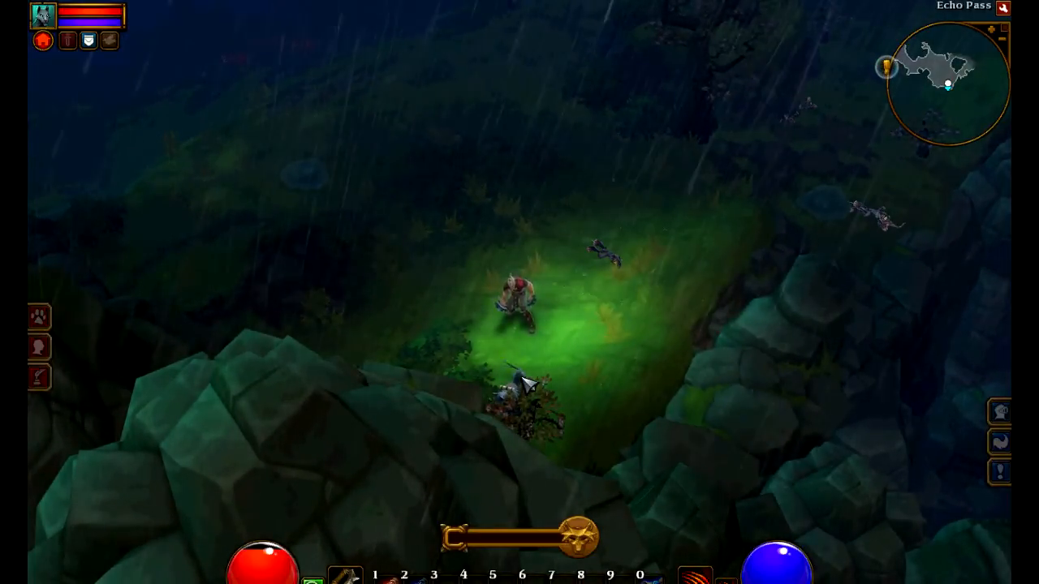
Step: Quit the current game to the title screen and exit Torchlight II
{"action": "key", "text": "Escape"}
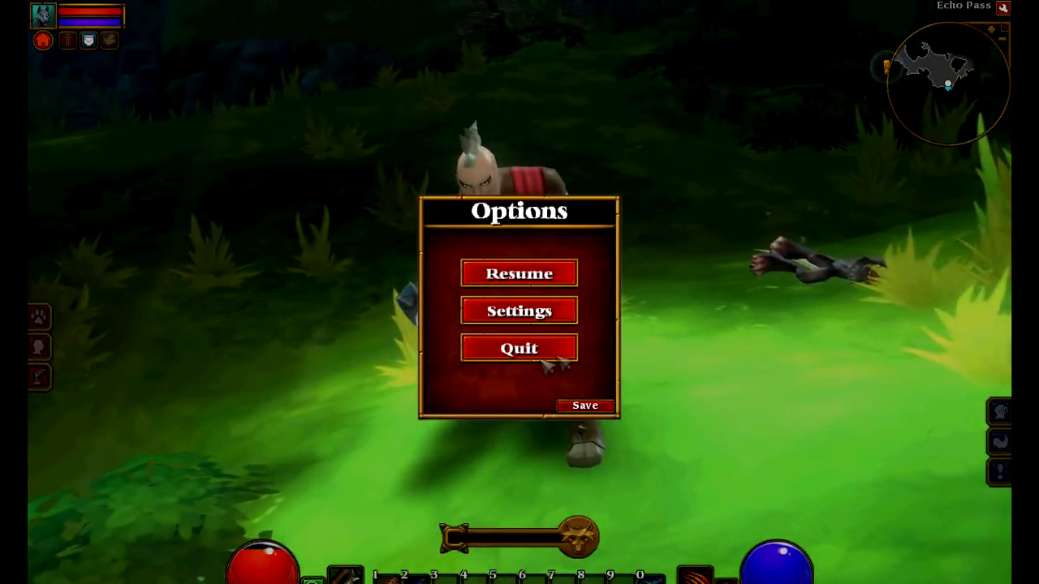
{"action": "left_click", "coordinate": [560, 350]}
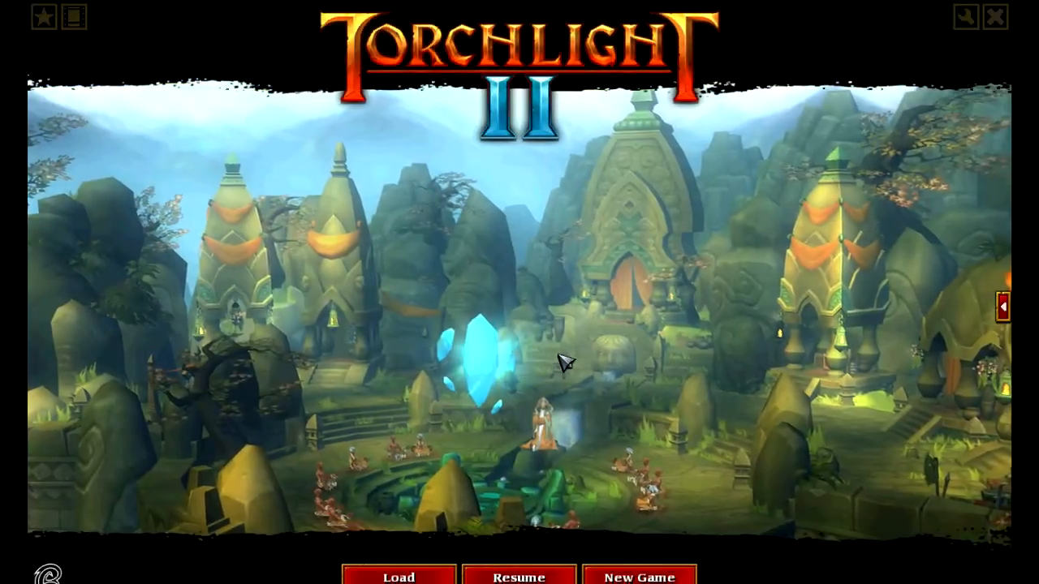
{"action": "left_click", "coordinate": [992, 20]}
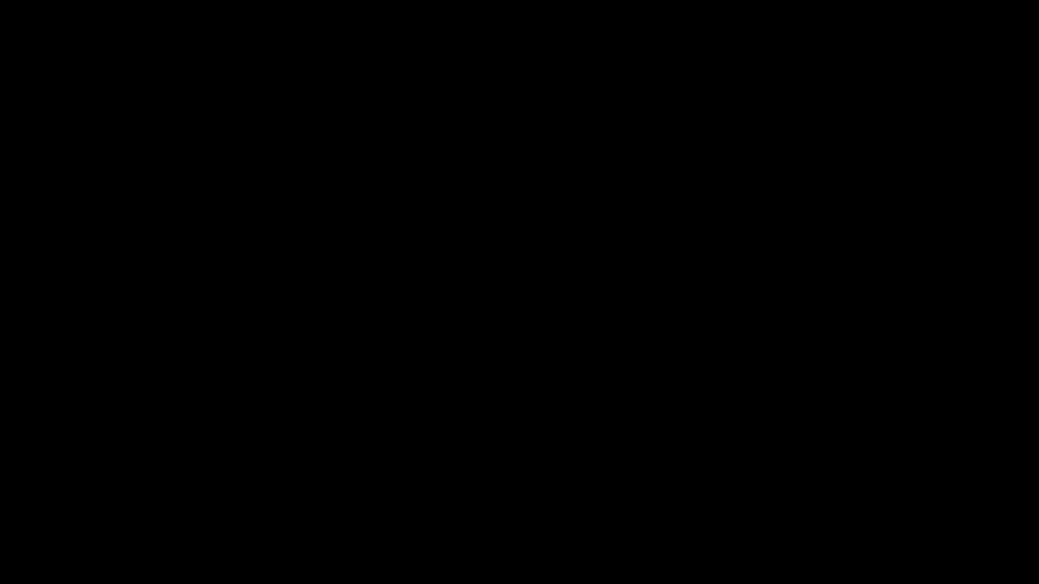